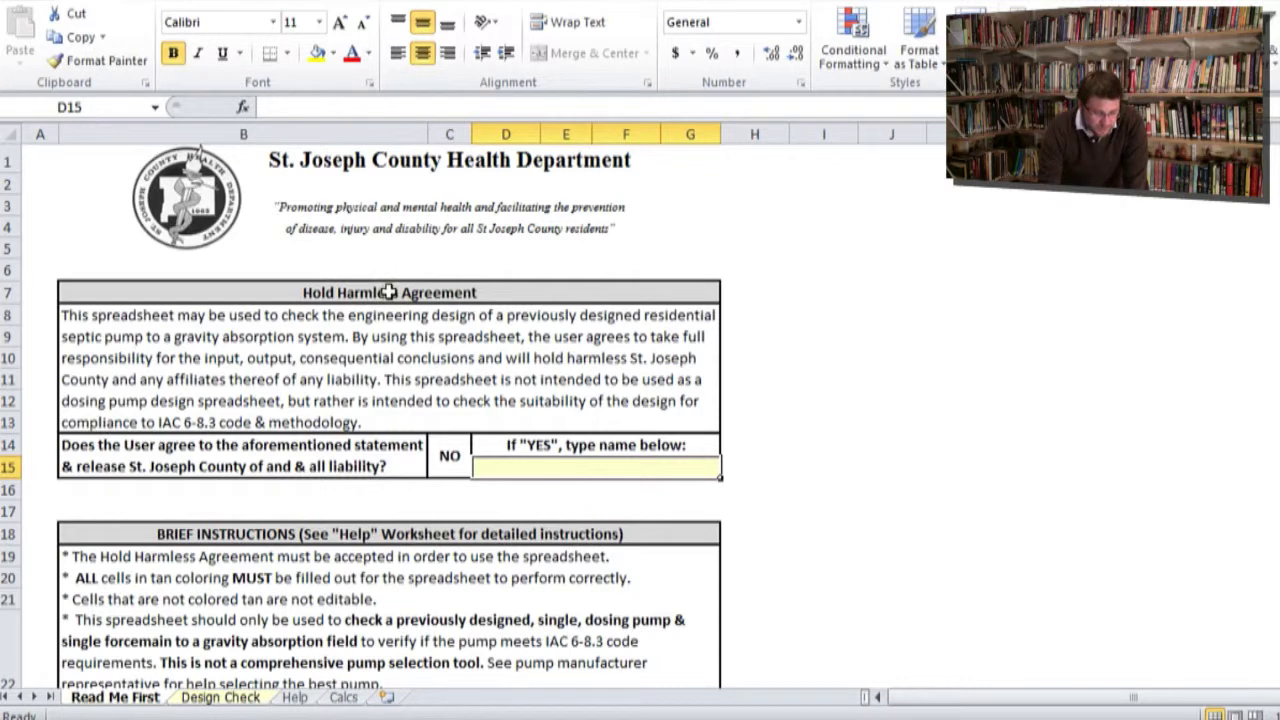
# - Accept the Hold Harmless Agreement by entering the user's full name in the yellow name cell
pyautogui.click(106, 333)
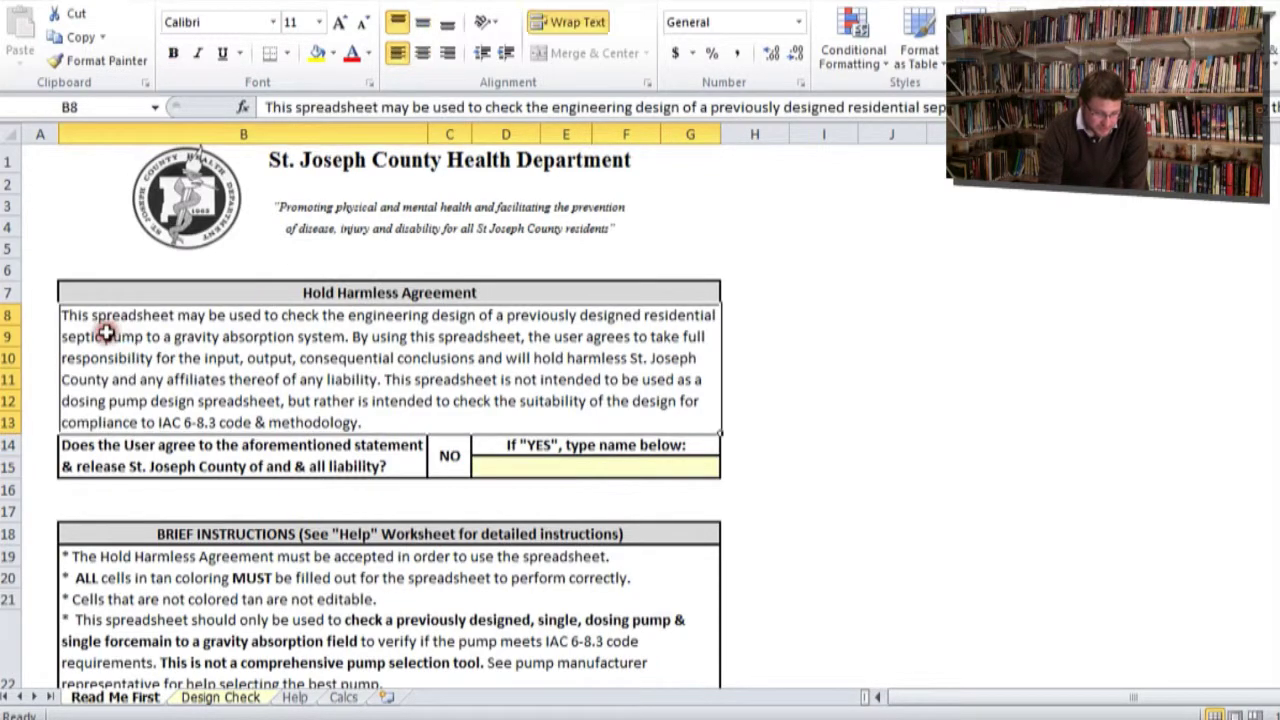
pyautogui.click(502, 470)
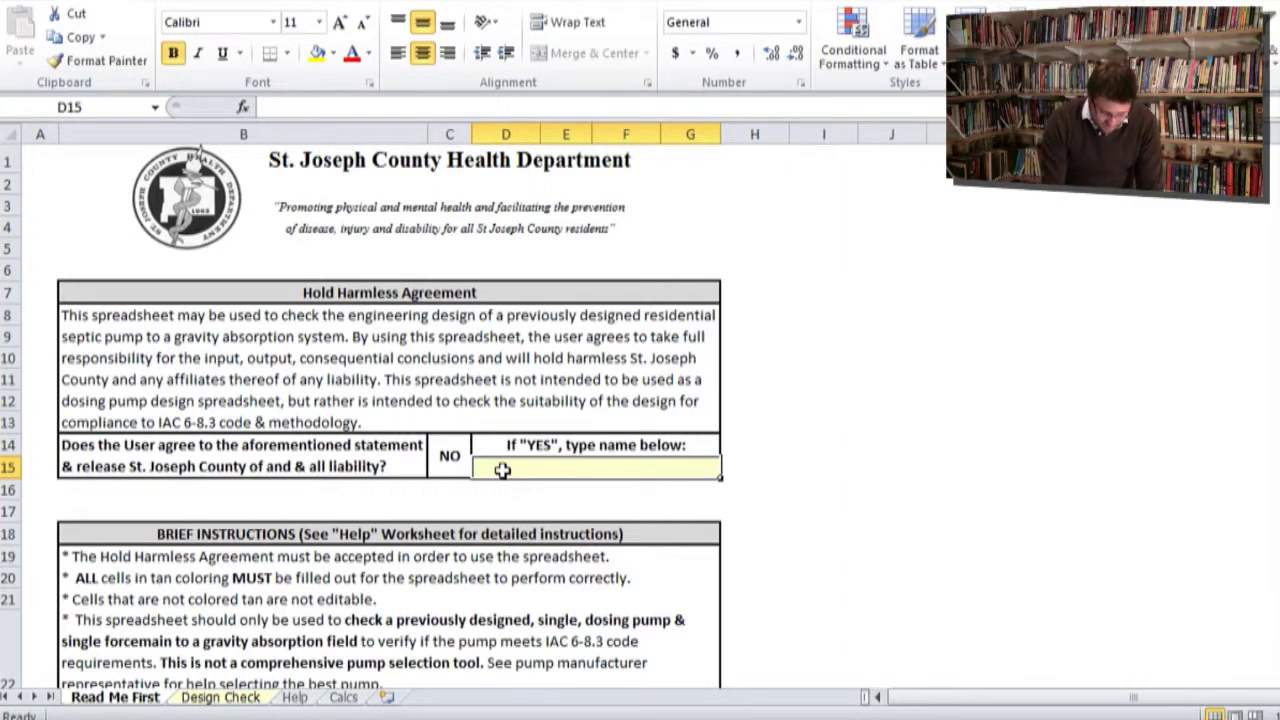
pyautogui.write('Matt Gavelek')
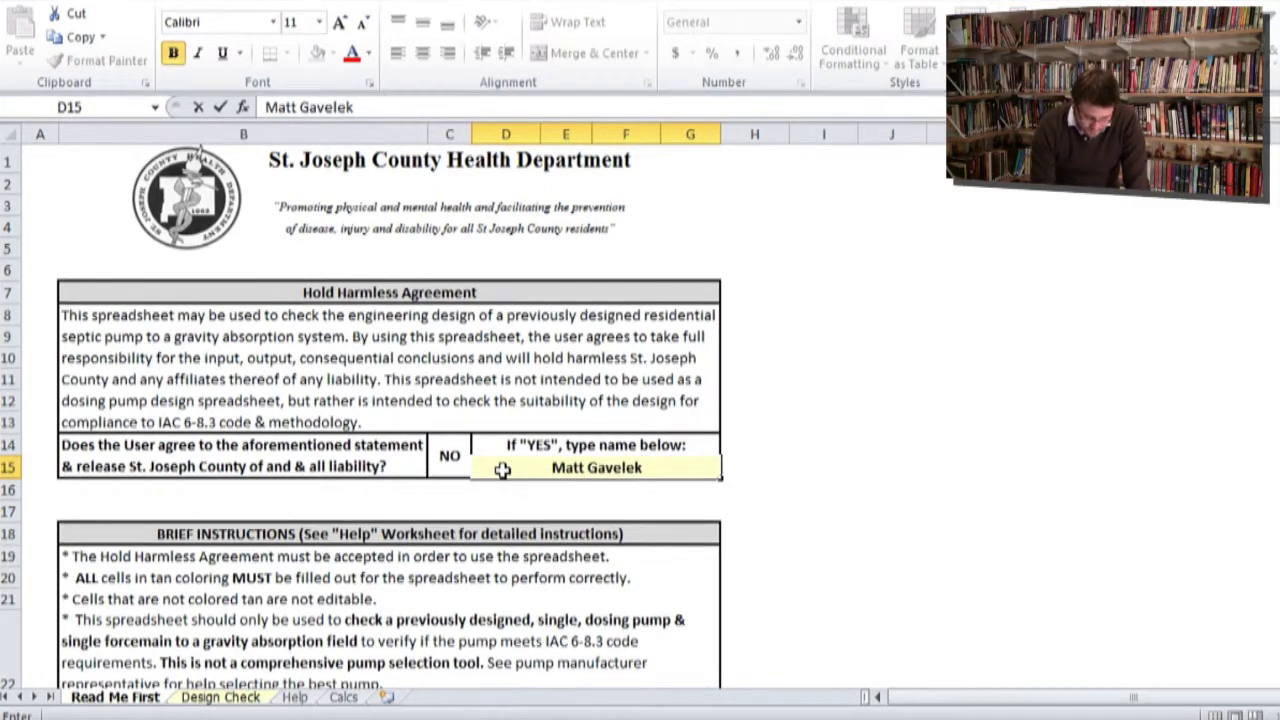
pyautogui.press('Return')
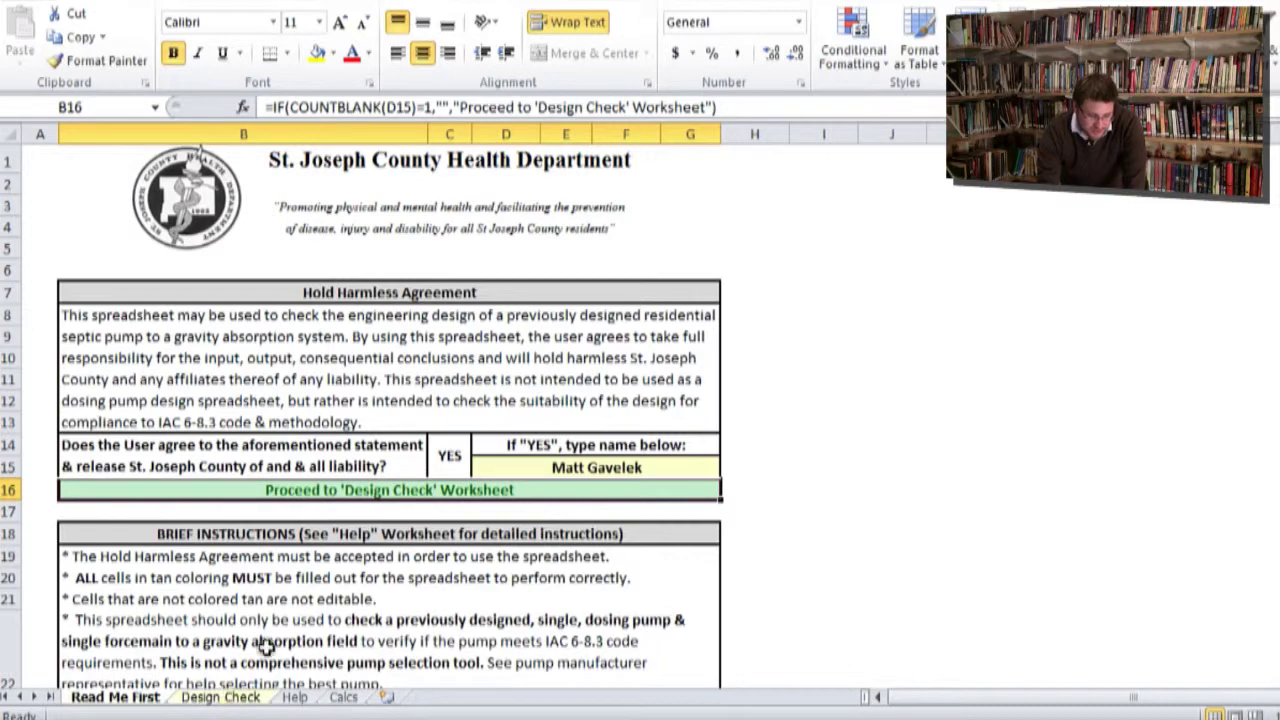
# - Clear the entered name from the Hold Harmless Agreement to withdraw the acceptance
pyautogui.scroll(-2, 390, 523)
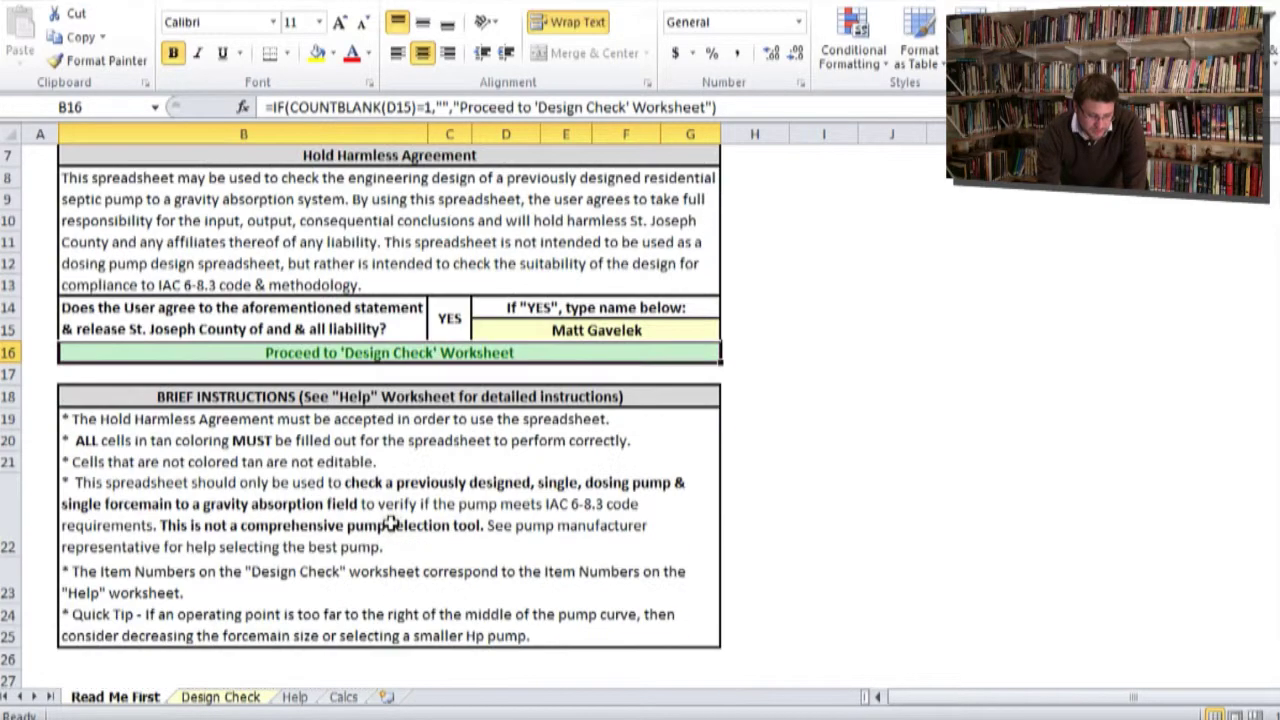
pyautogui.click(165, 423)
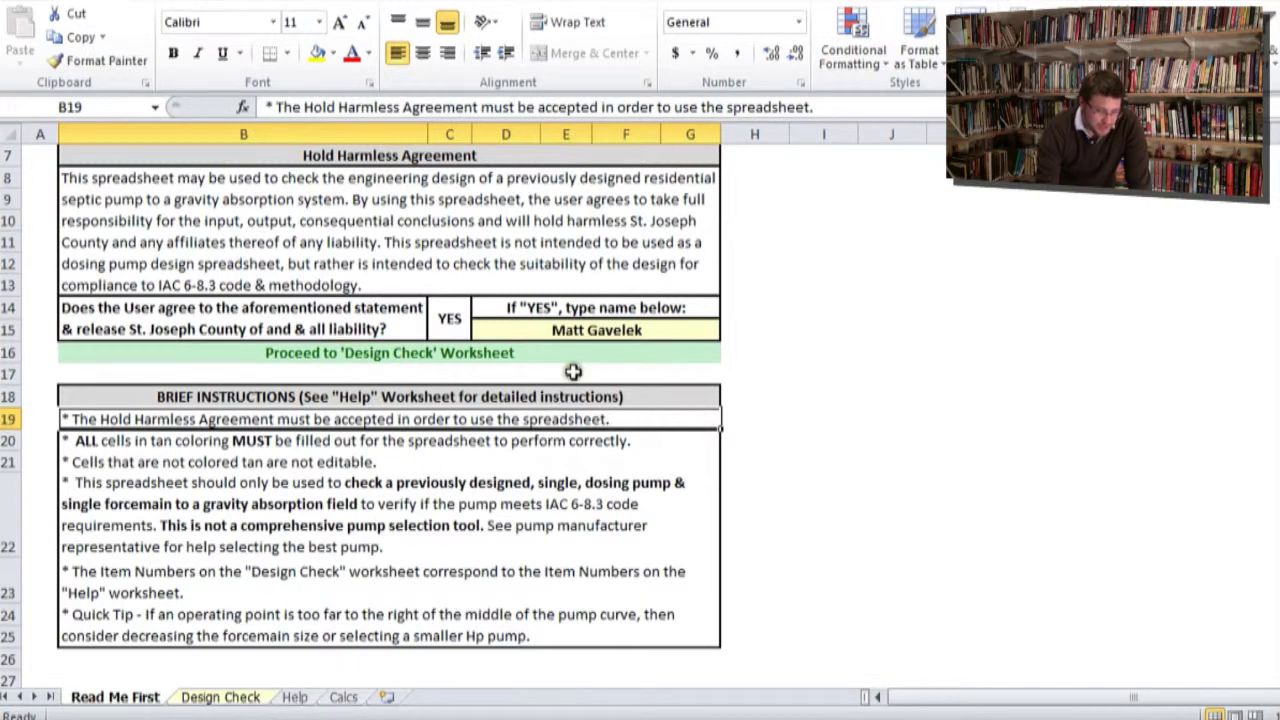
pyautogui.click(614, 329)
pyautogui.press('Delete')
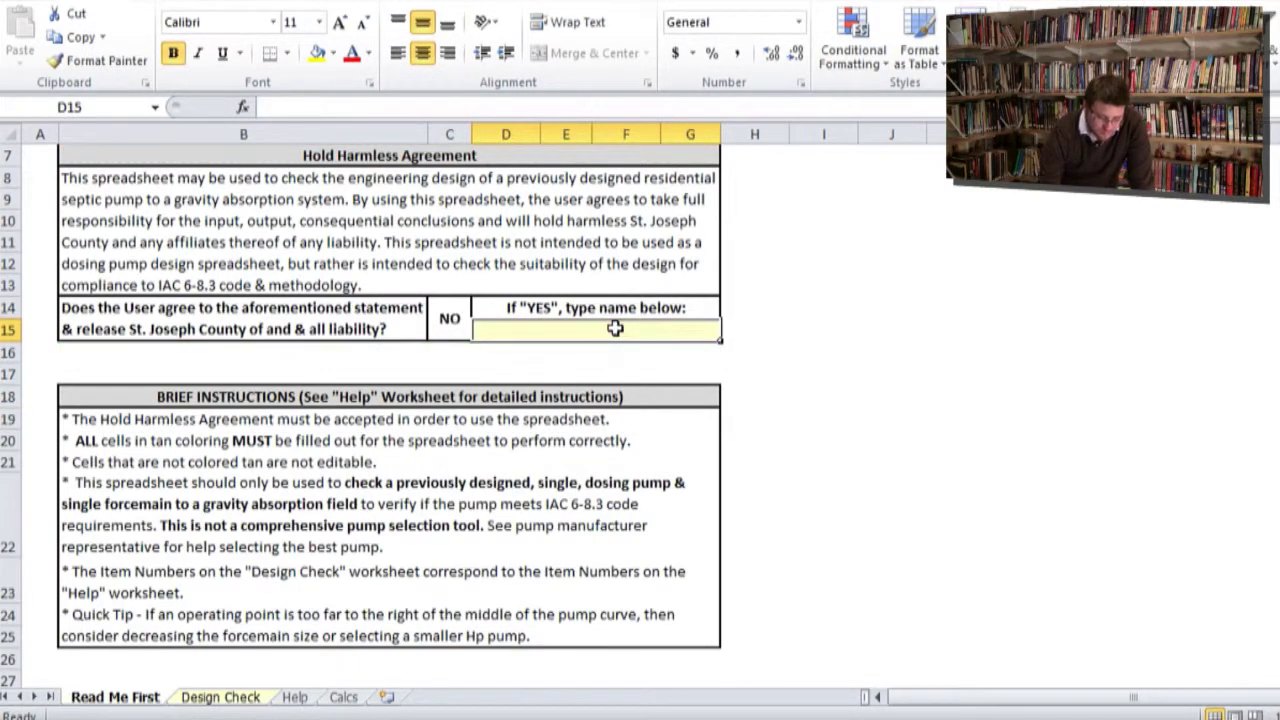
pyautogui.press('Return')
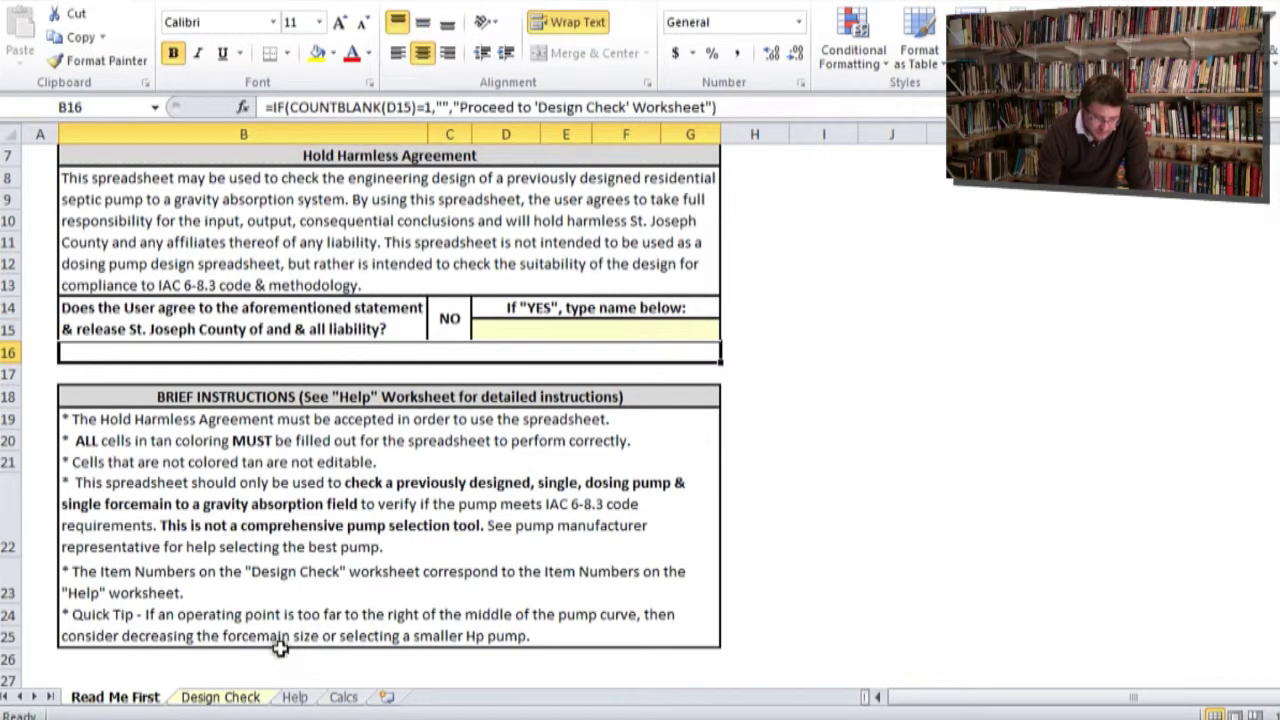
# - Inspect the Design Check worksheet while the user agreement is not accepted
pyautogui.click(220, 697)
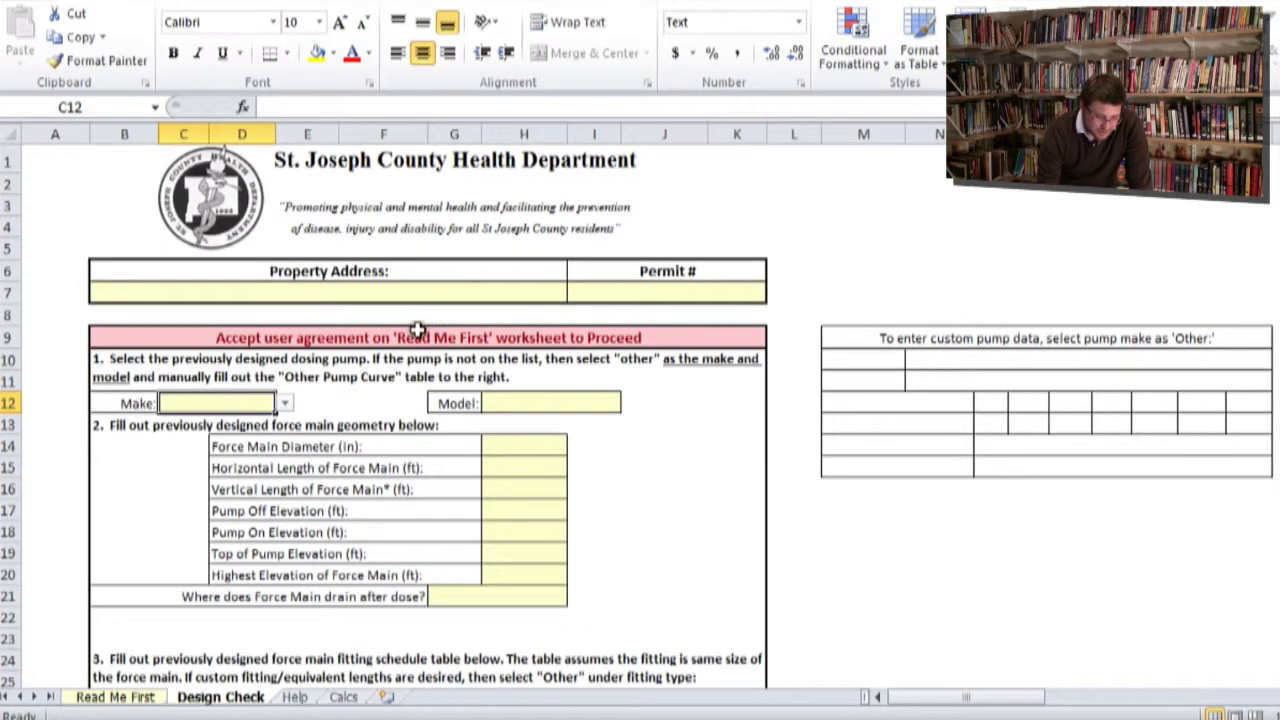
pyautogui.scroll(-8, 406, 340)
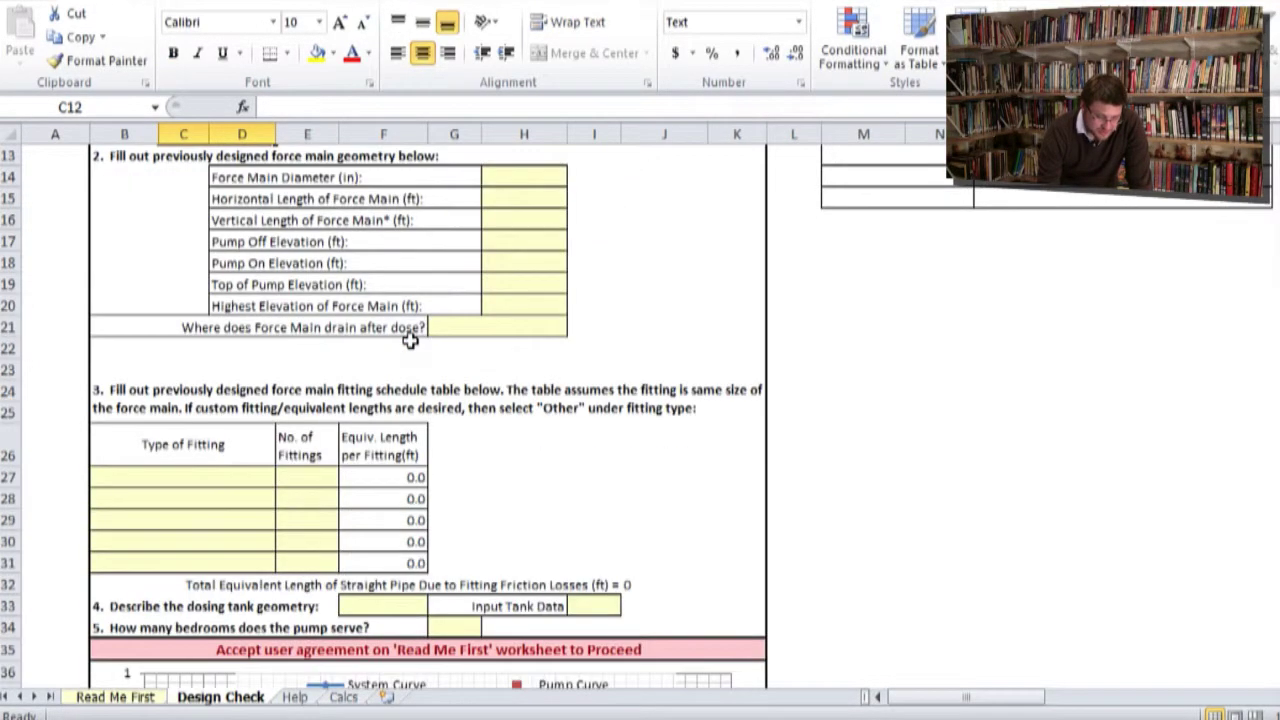
pyautogui.scroll(7, 406, 340)
pyautogui.scroll(1, 406, 368)
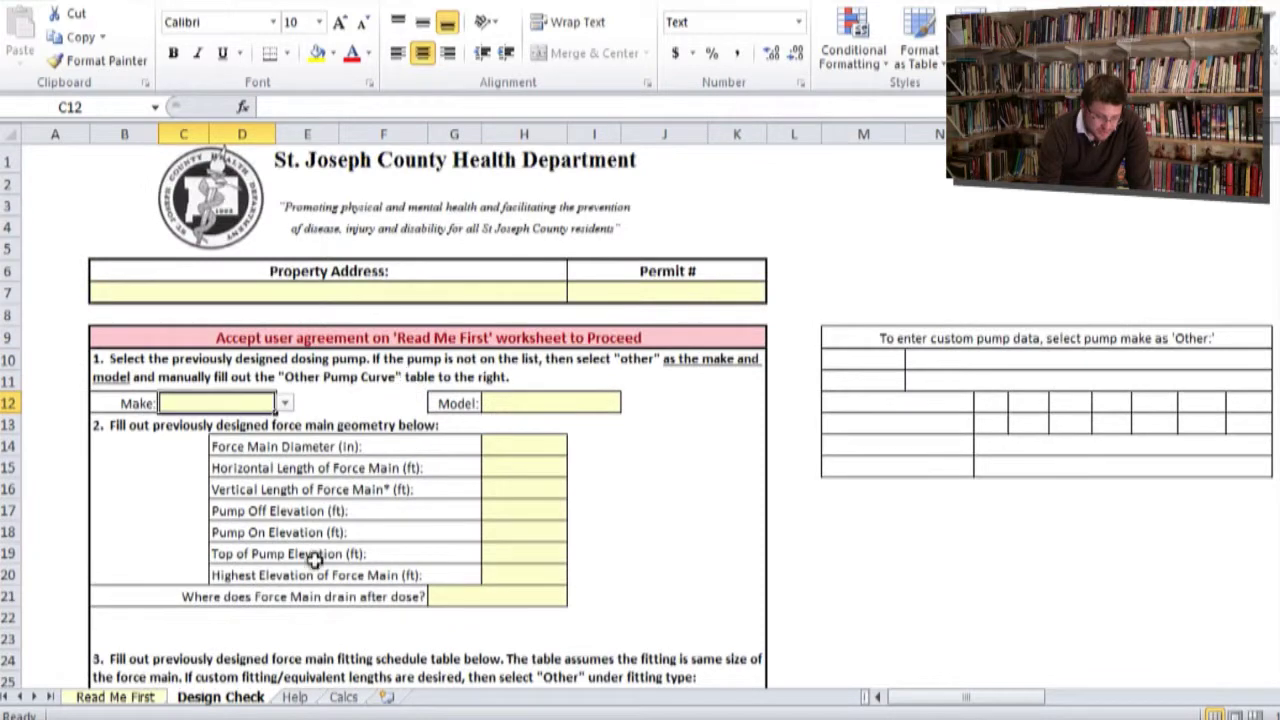
# - Accept the Hold Harmless Agreement on the Read Me First worksheet by entering the user's initials in the name cell
pyautogui.click(115, 697)
pyautogui.click(541, 326)
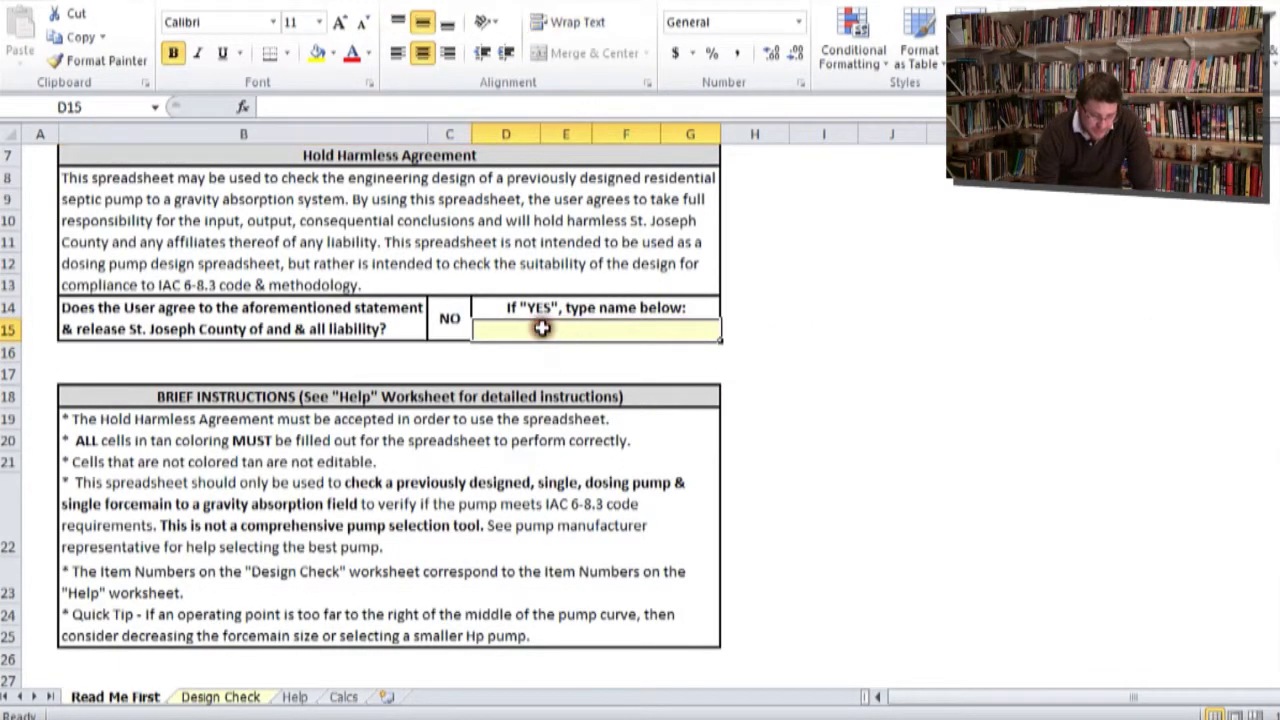
pyautogui.write('Matt')
pyautogui.press('BackSpace')
pyautogui.press('BackSpace')
pyautogui.press('BackSpace')
pyautogui.press('BackSpace')
pyautogui.write('MMG')
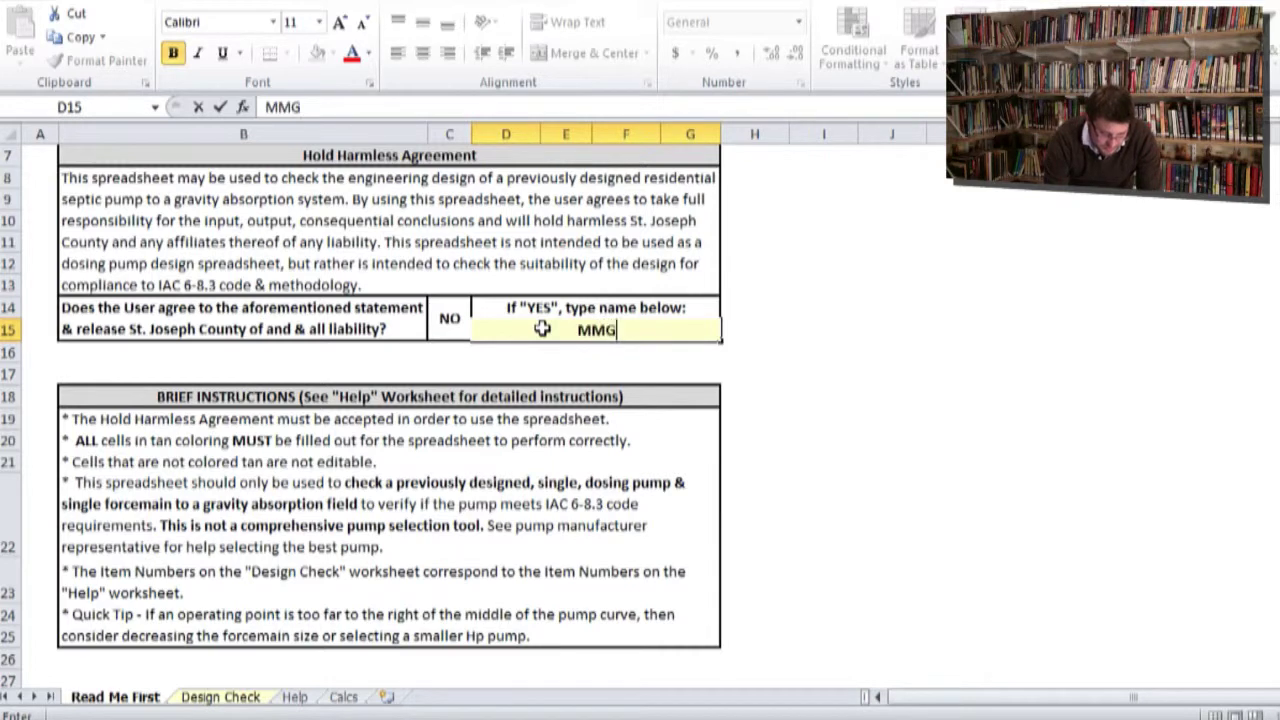
pyautogui.press('Return')
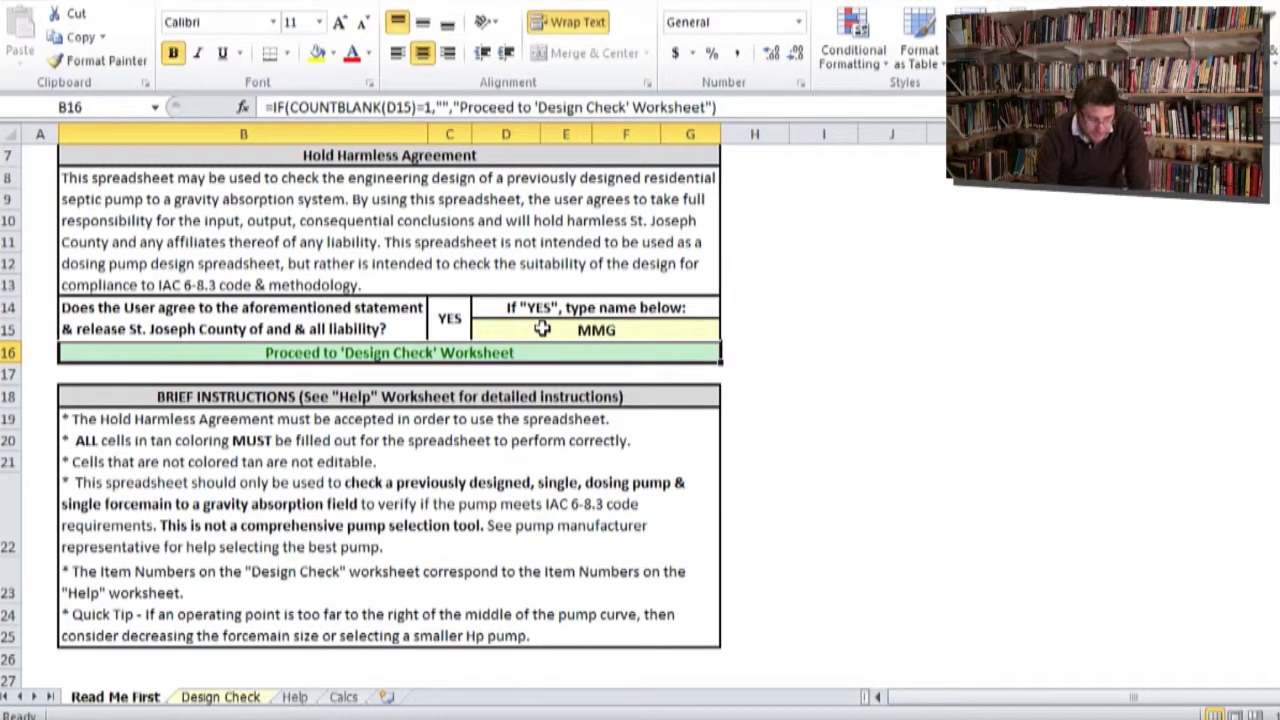
# - Review the Design Check worksheet and the Read Me First instruction about filling out all tan cells
pyautogui.click(254, 697)
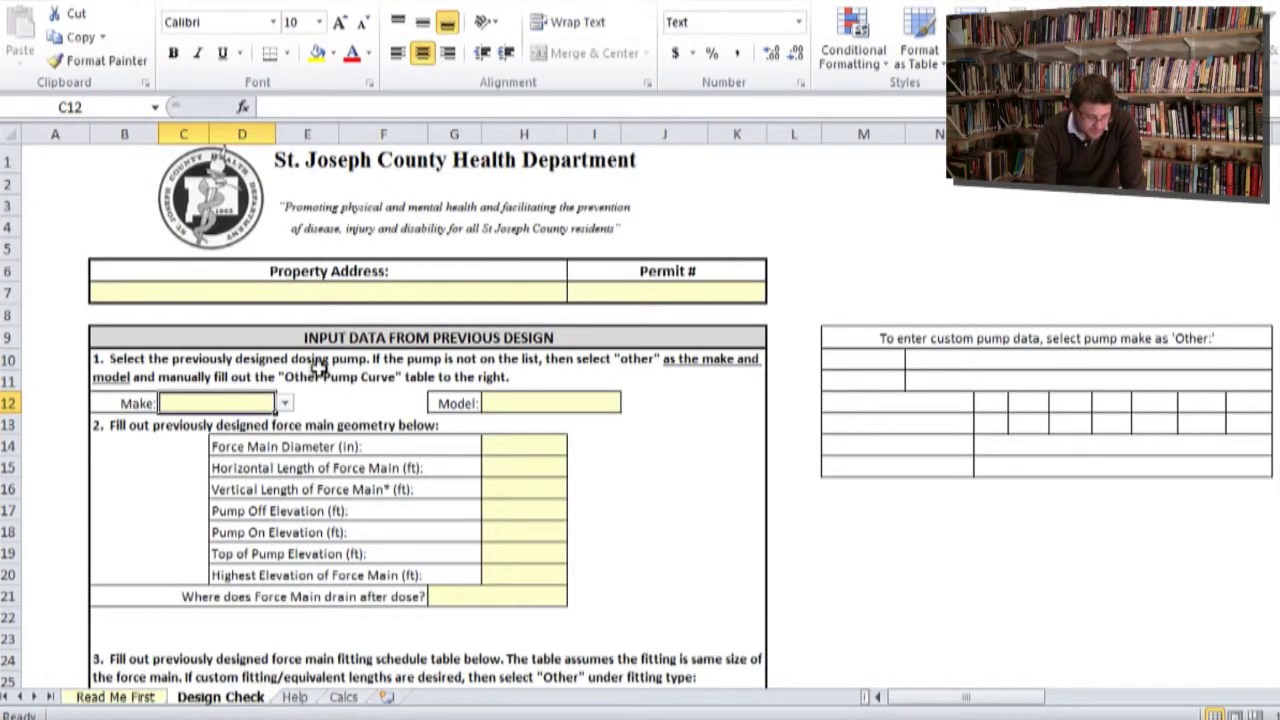
pyautogui.click(150, 697)
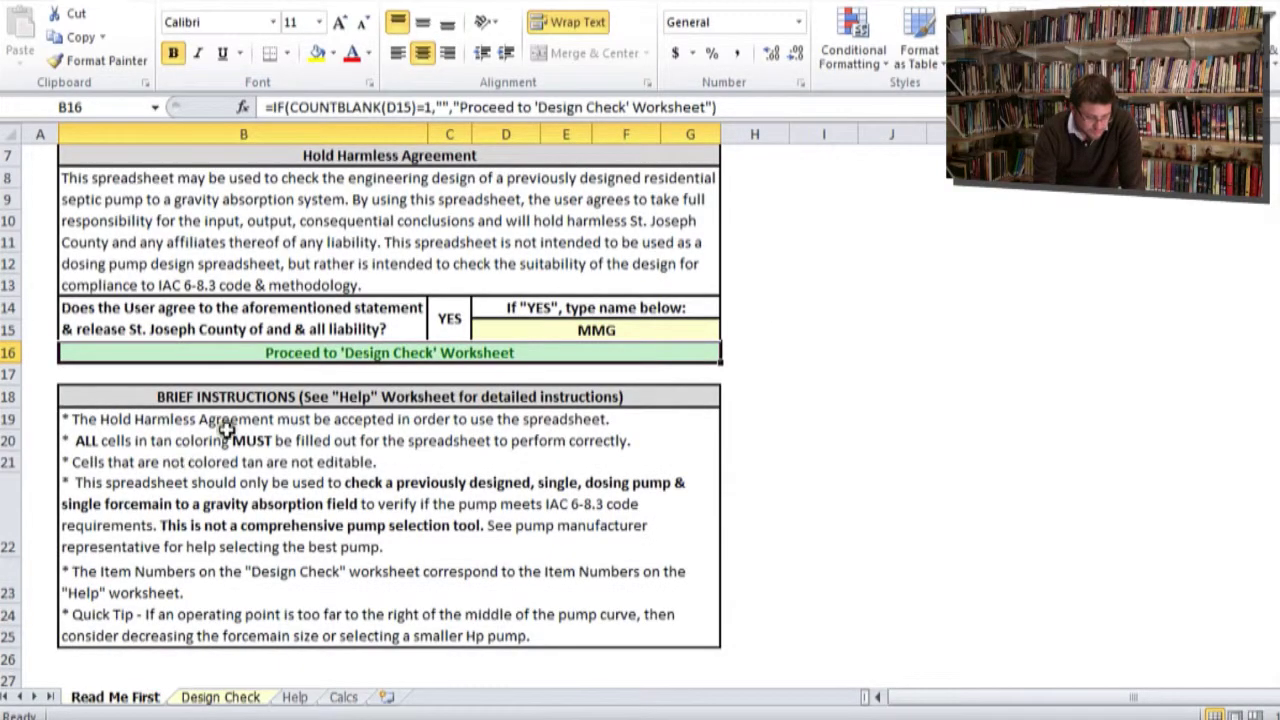
pyautogui.click(537, 441)
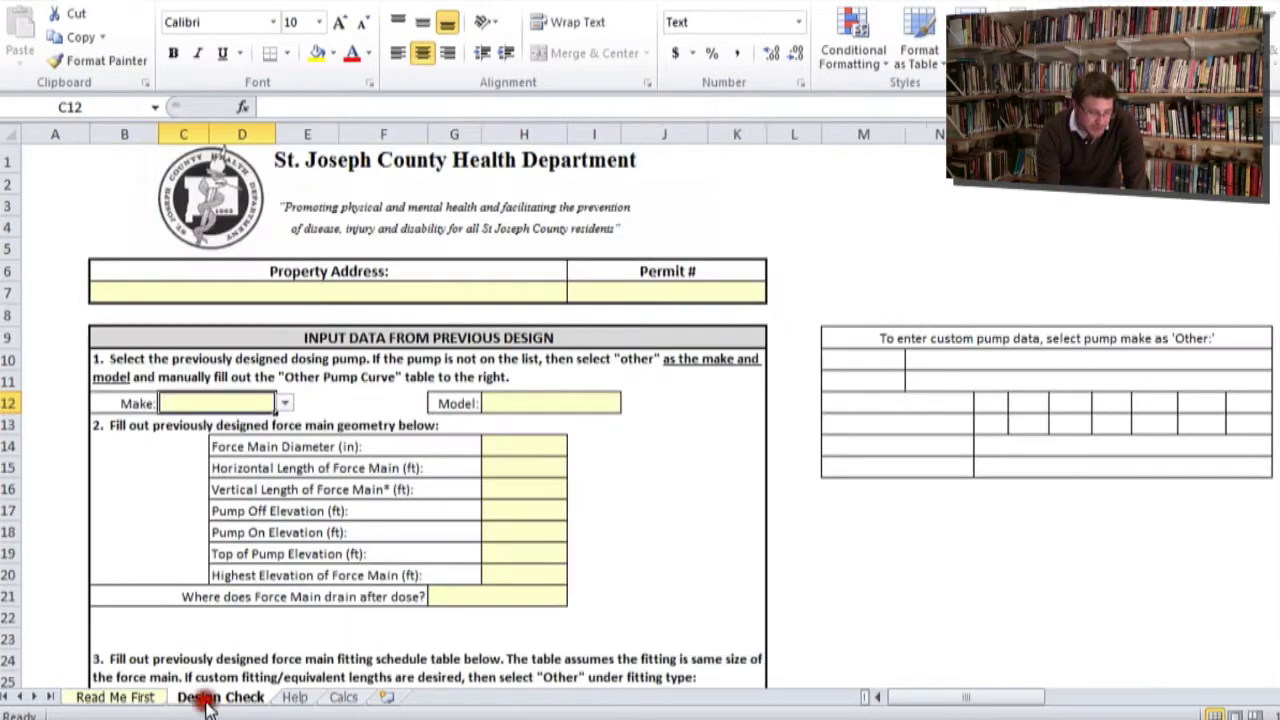
pyautogui.click(203, 697)
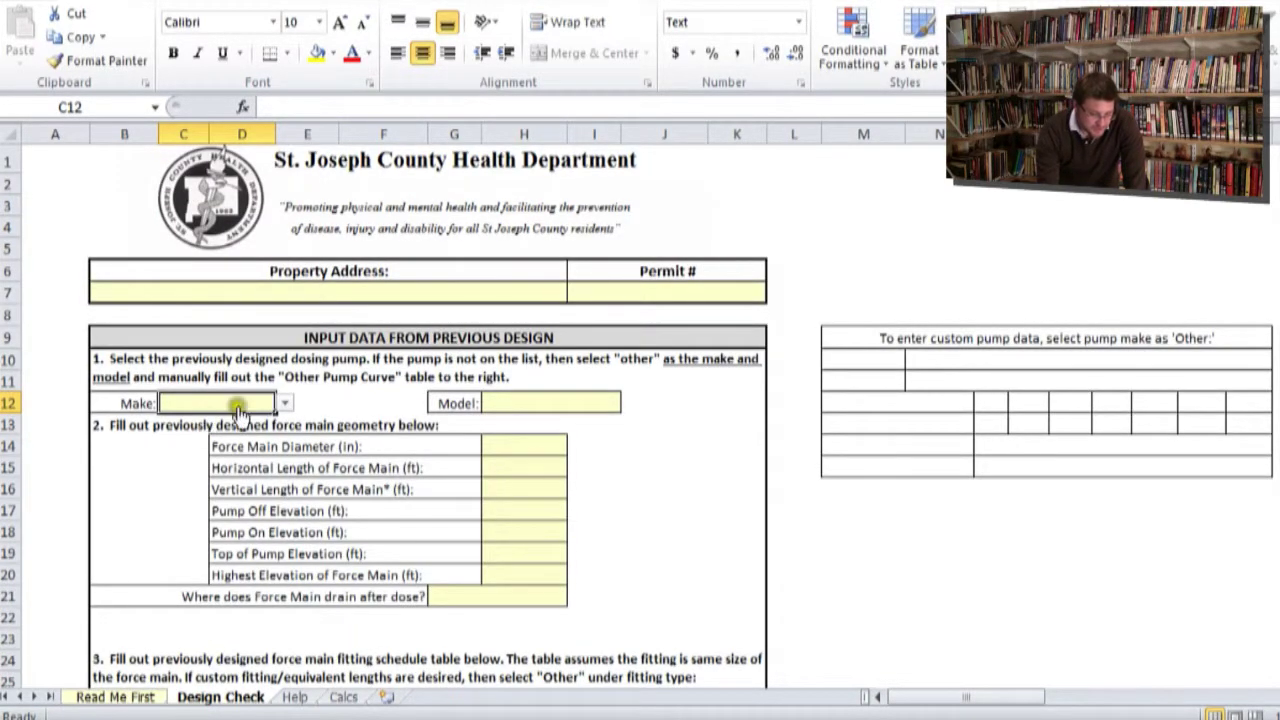
pyautogui.scroll(-7, 490, 450)
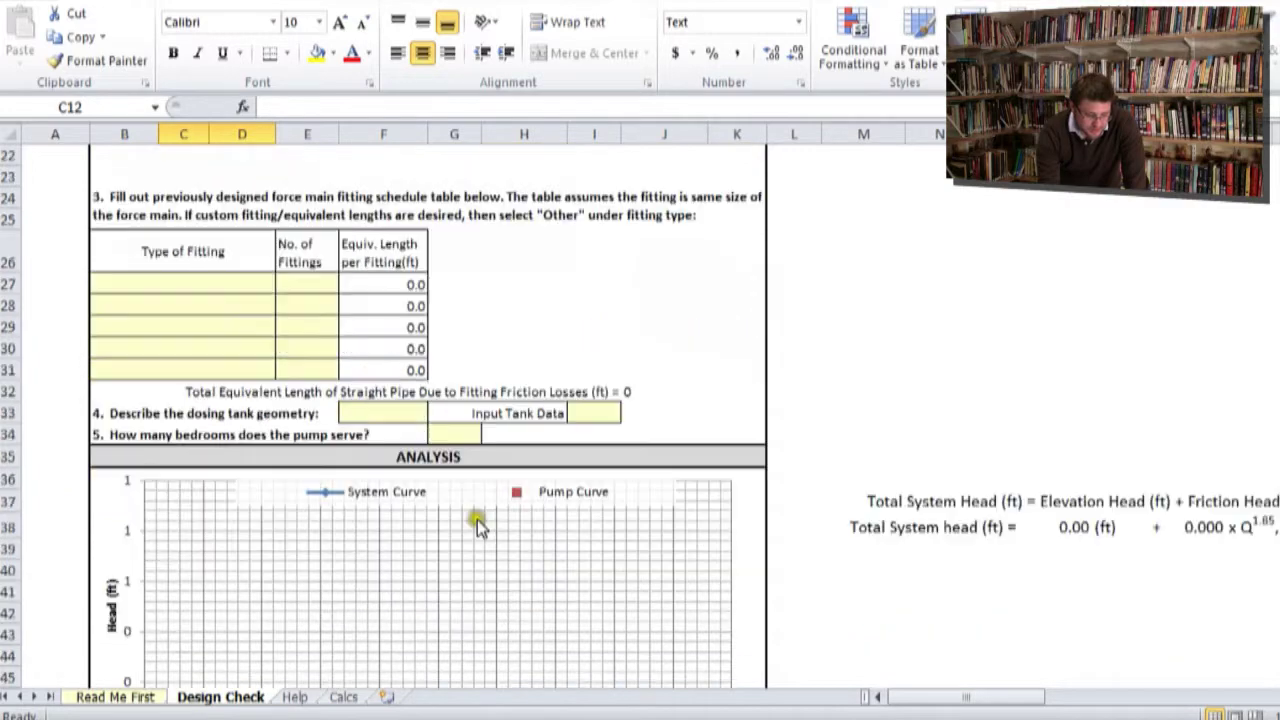
pyautogui.scroll(-3, 453, 546)
pyautogui.scroll(9, 453, 546)
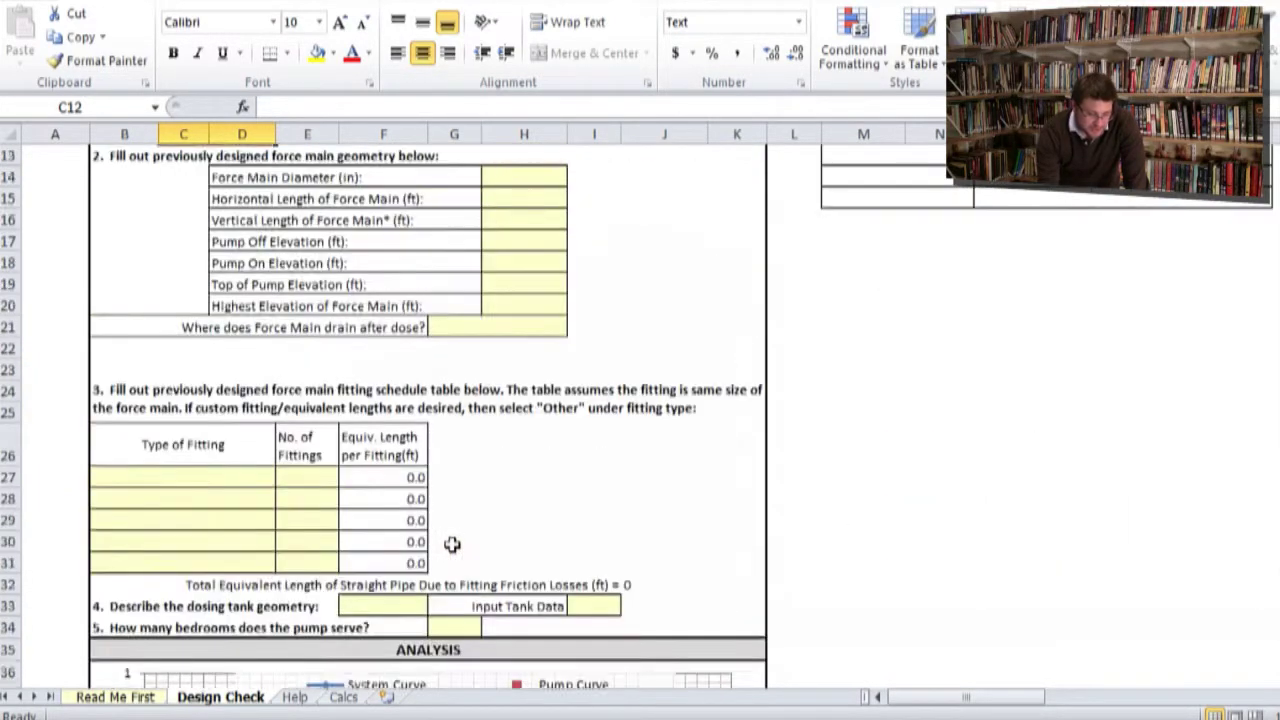
# - Try to edit the protected Horizontal Length of Force Main label and the dosing pump selection instruction on the Design Check worksheet
pyautogui.doubleClick(279, 396)
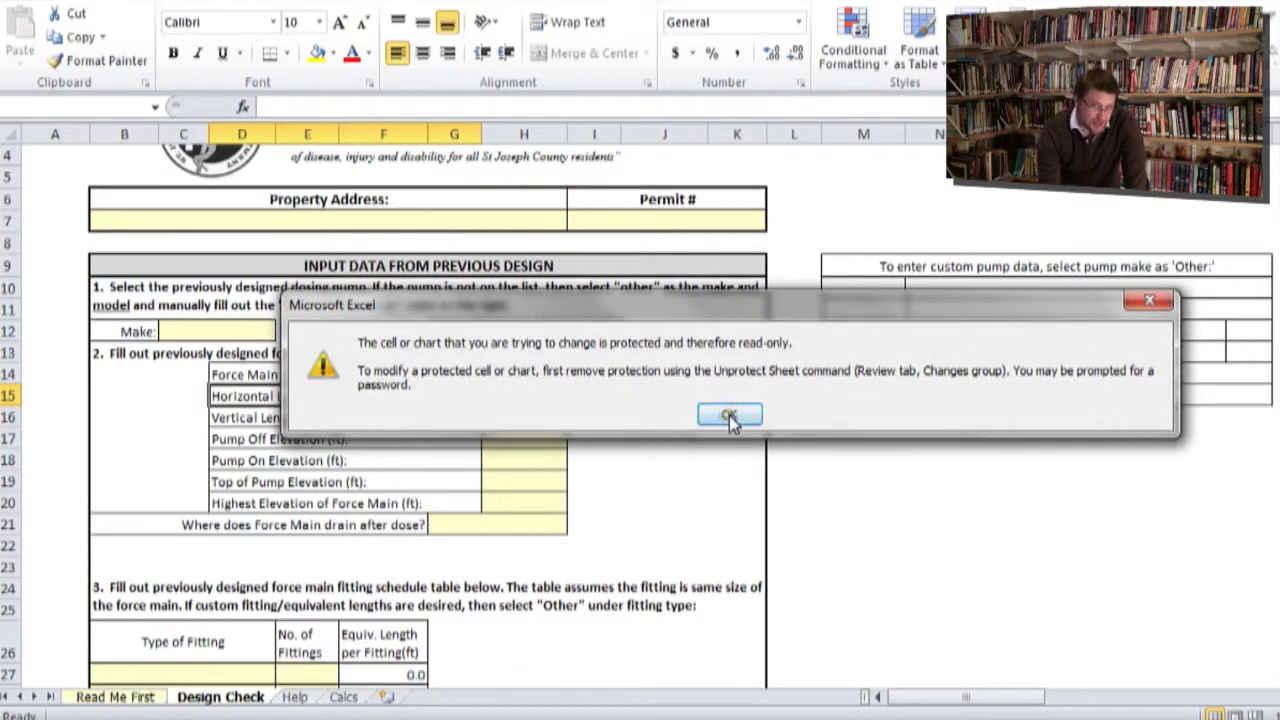
pyautogui.click(730, 418)
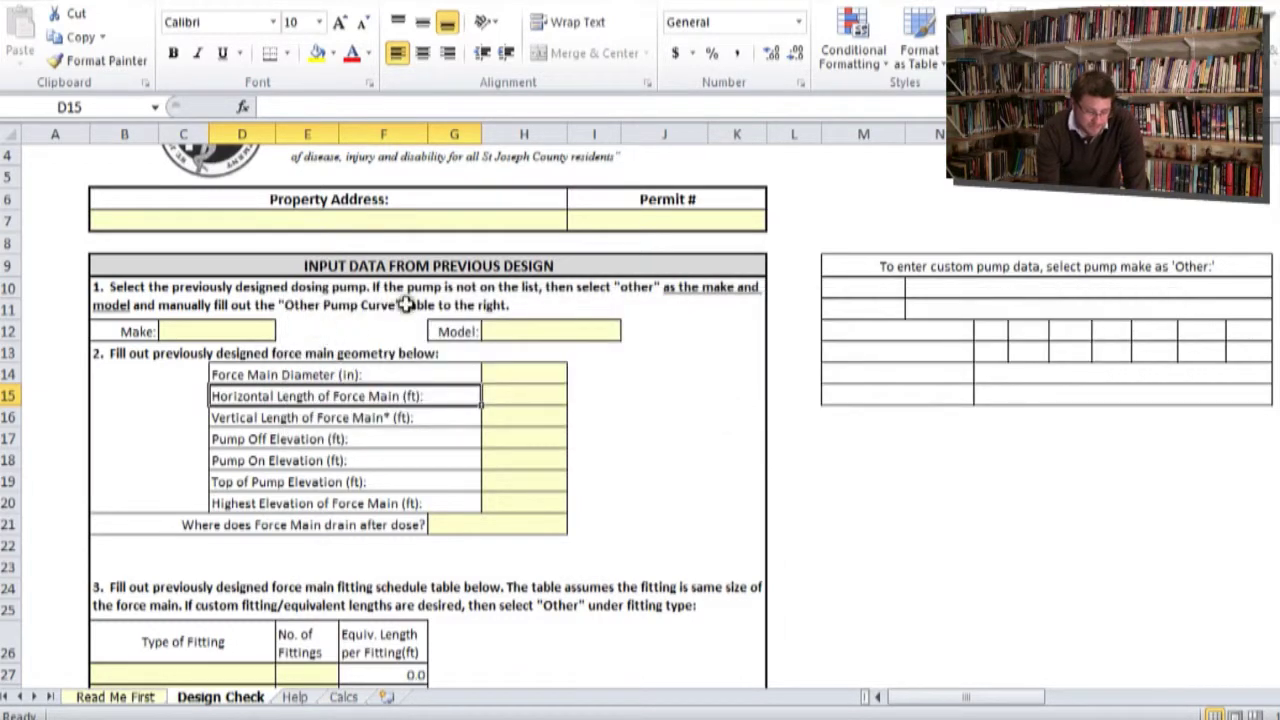
pyautogui.doubleClick(409, 290)
pyautogui.click(727, 414)
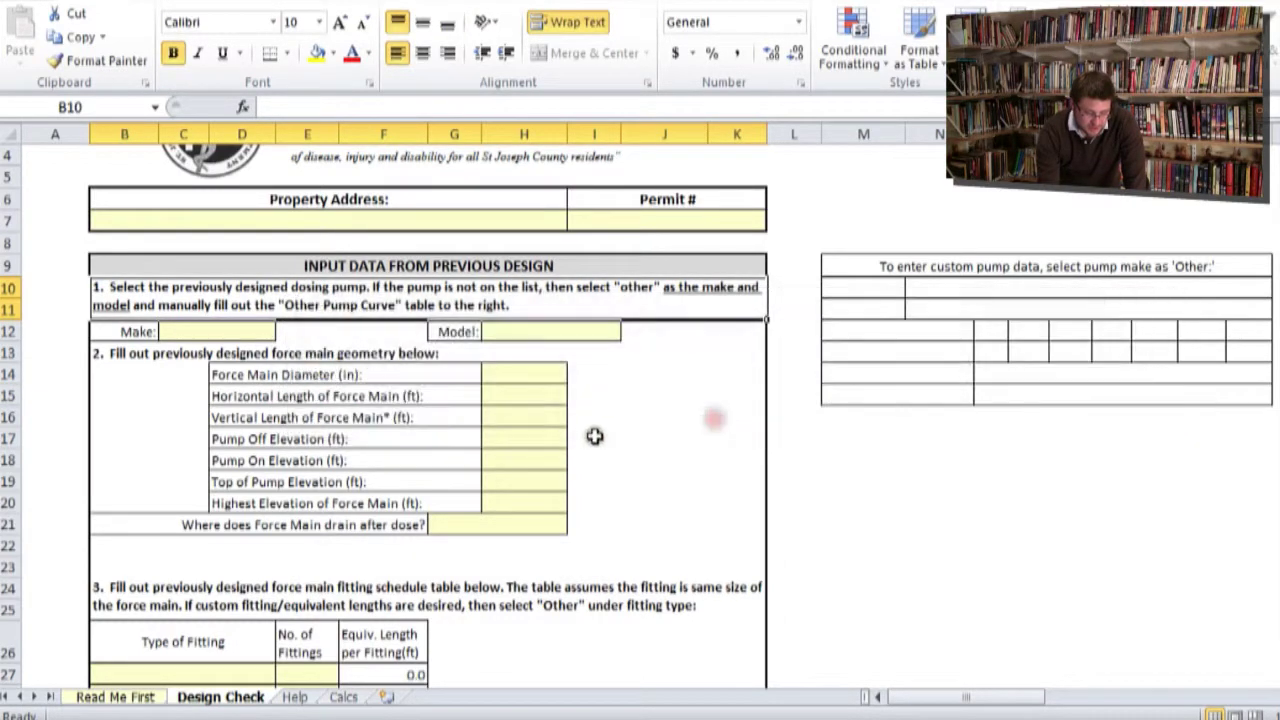
pyautogui.click(643, 445)
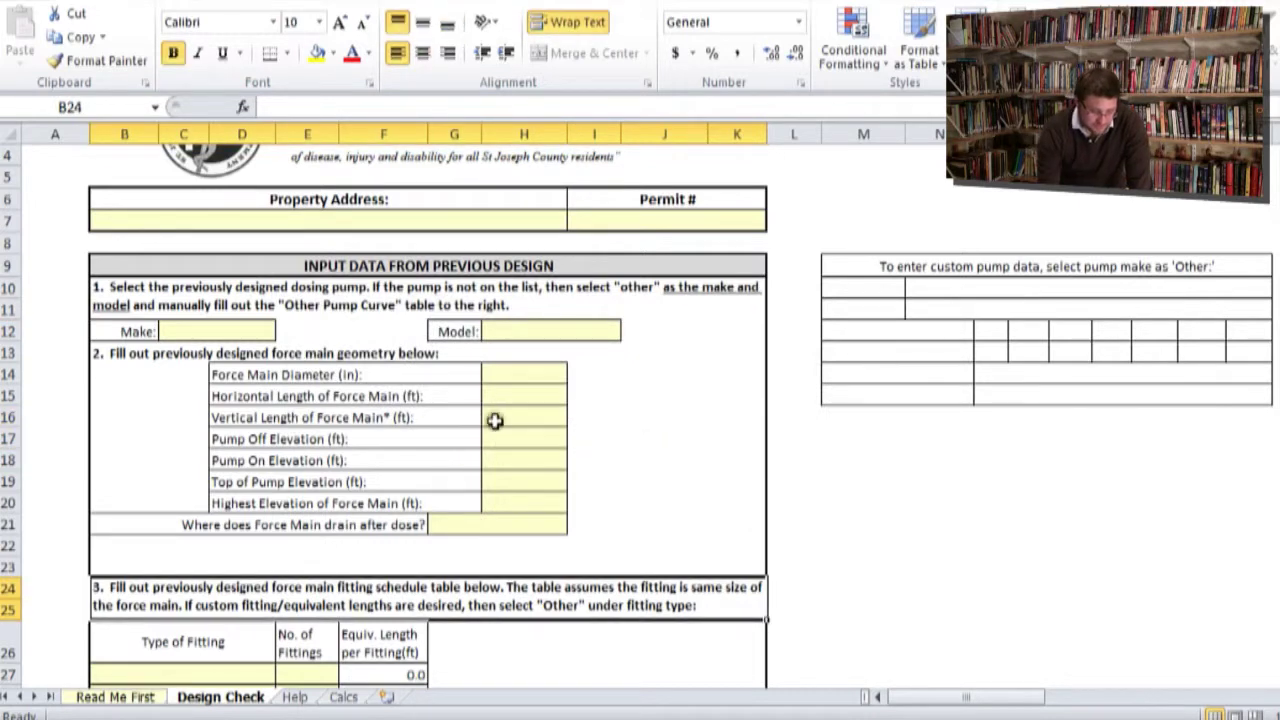
# - Review the tan input cells for force main geometry, property address, permit number and the fitting schedule
pyautogui.moveTo(528, 375); pyautogui.dragTo(527, 487)
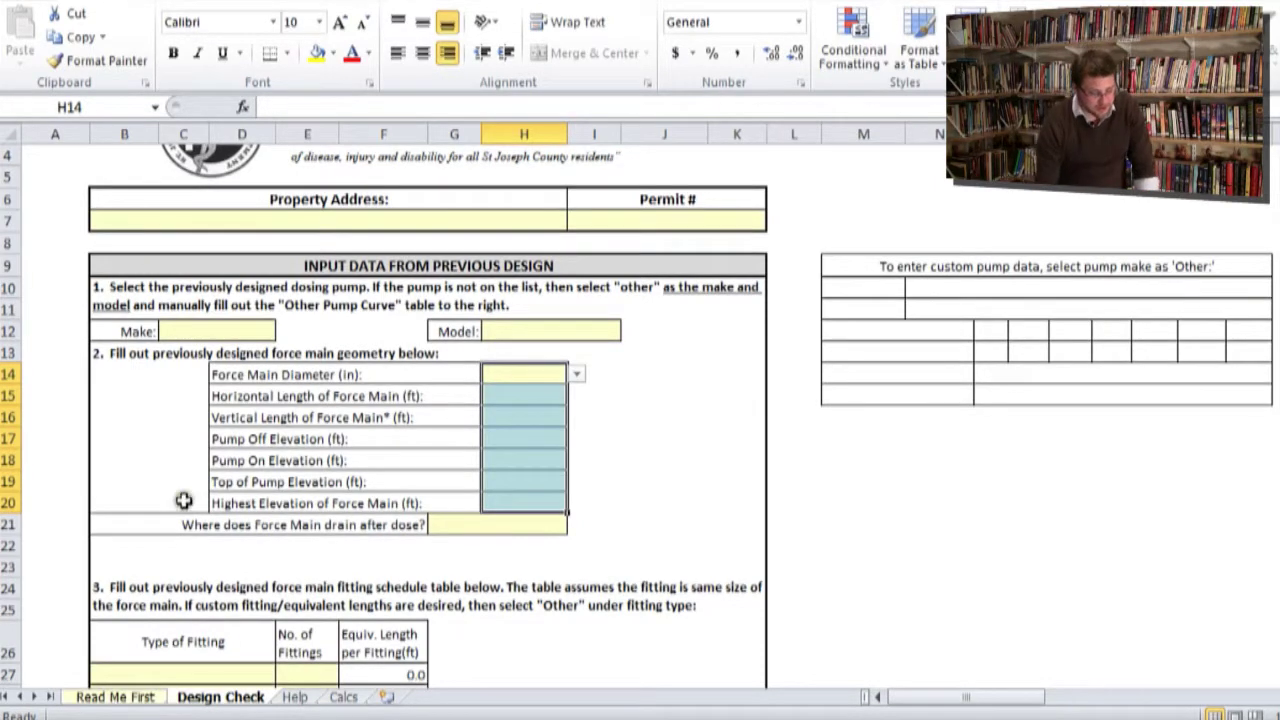
pyautogui.click(458, 218)
pyautogui.moveTo(622, 219); pyautogui.dragTo(664, 218)
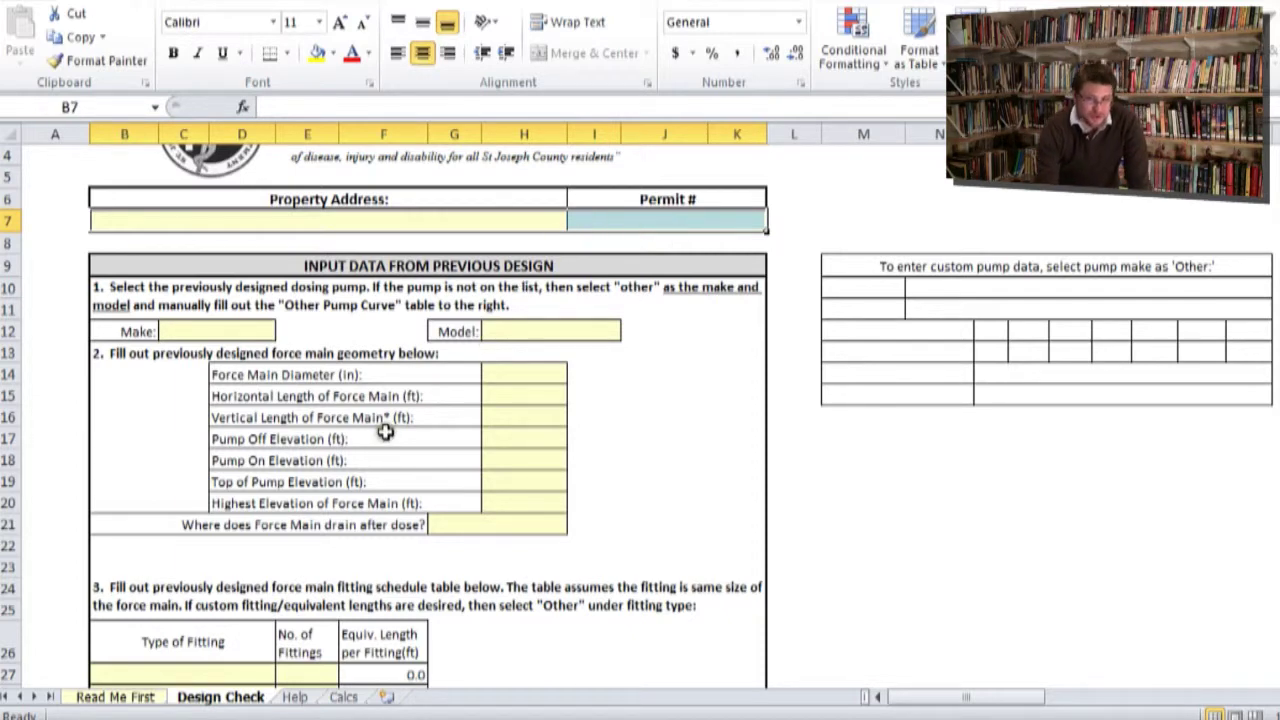
pyautogui.scroll(-6, 386, 427)
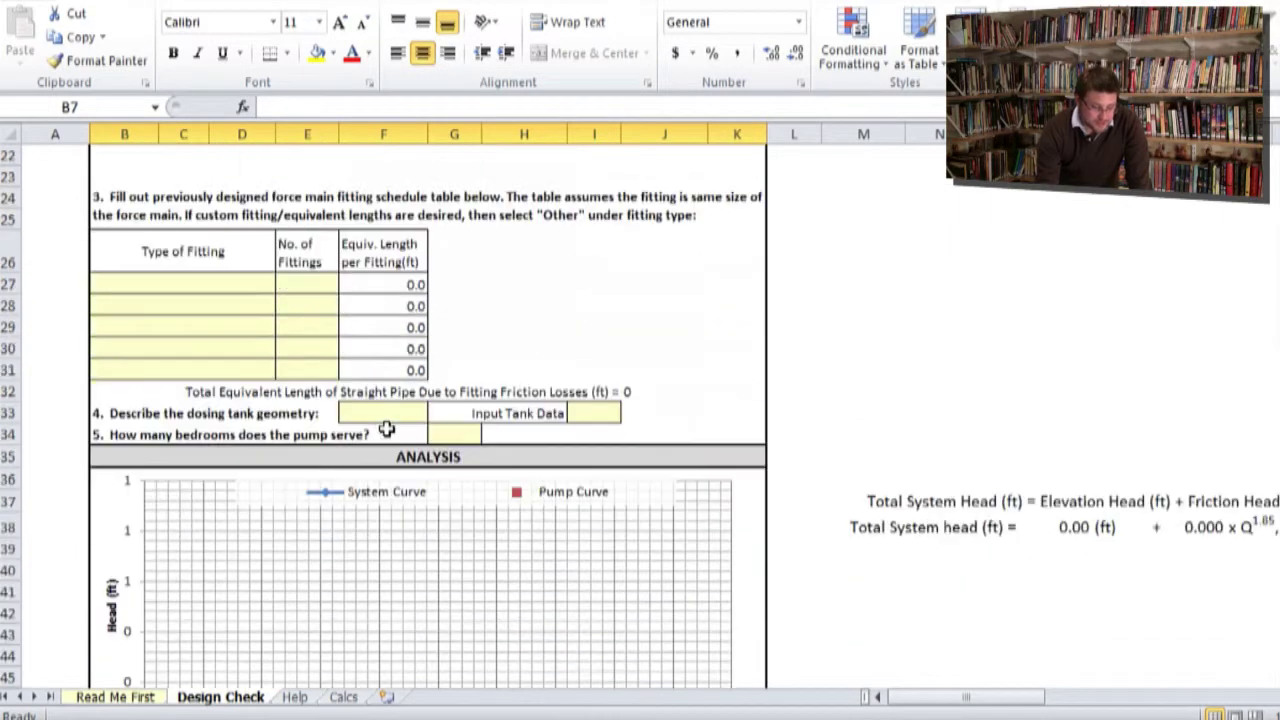
pyautogui.moveTo(177, 288); pyautogui.dragTo(302, 364)
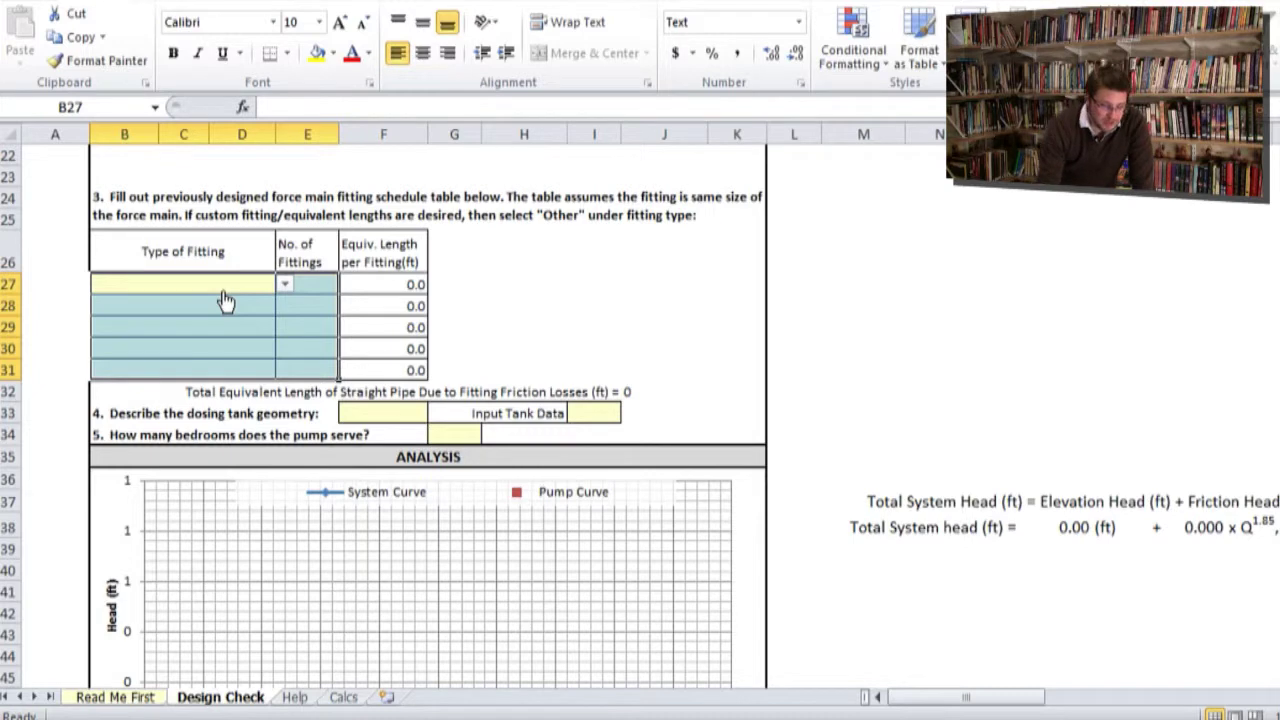
# - Read the brief instructions on non-editable cells, intended use and item numbers, and compare the item numbers with the Design Check worksheet
pyautogui.click(115, 697)
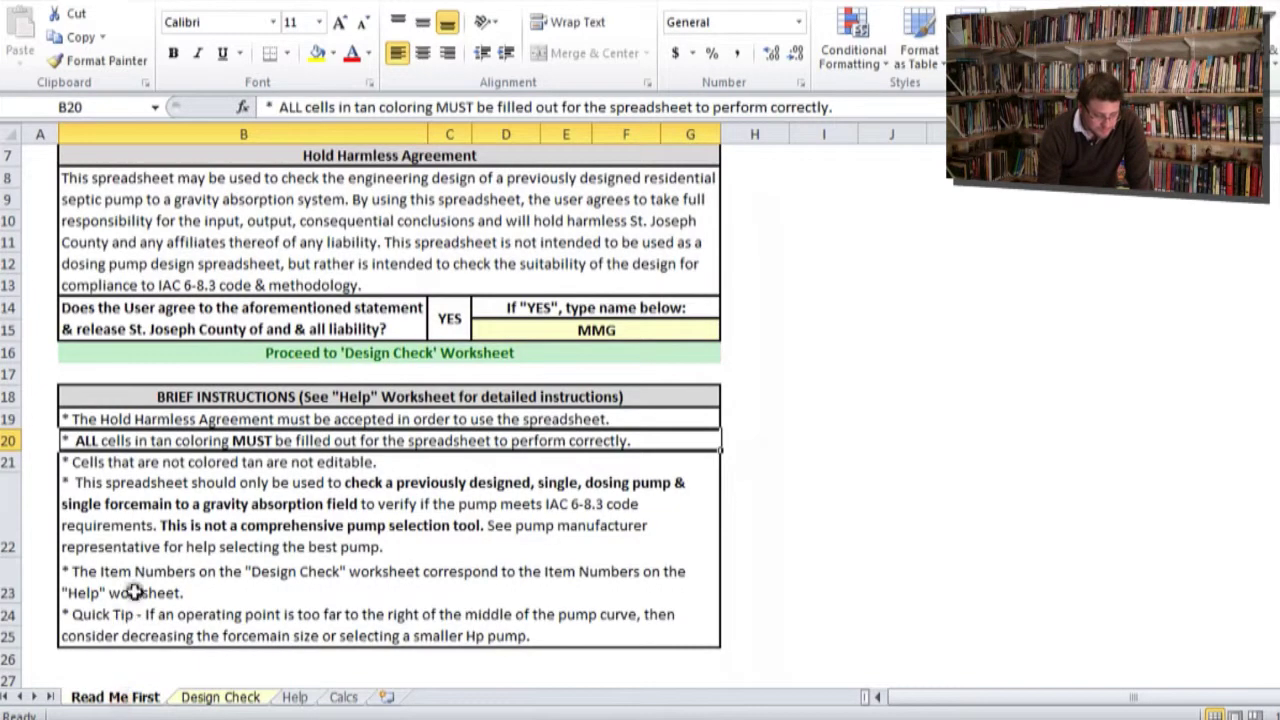
pyautogui.click(228, 462)
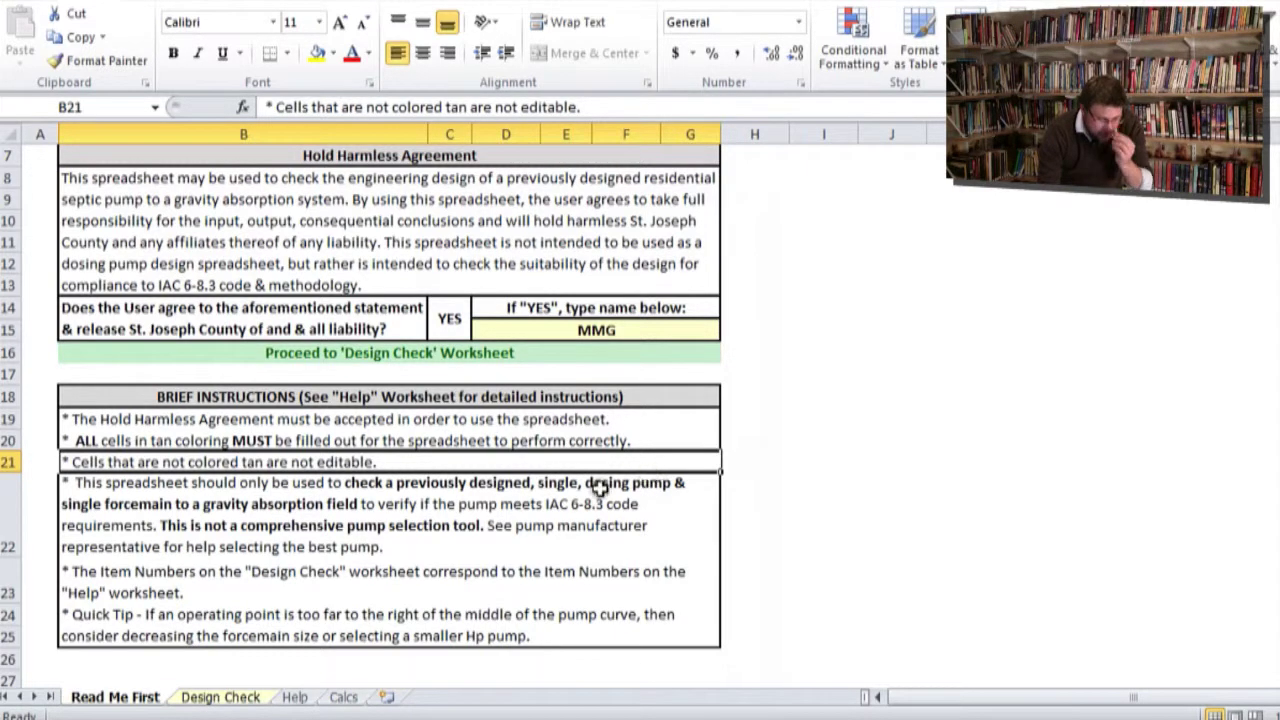
pyautogui.click(446, 496)
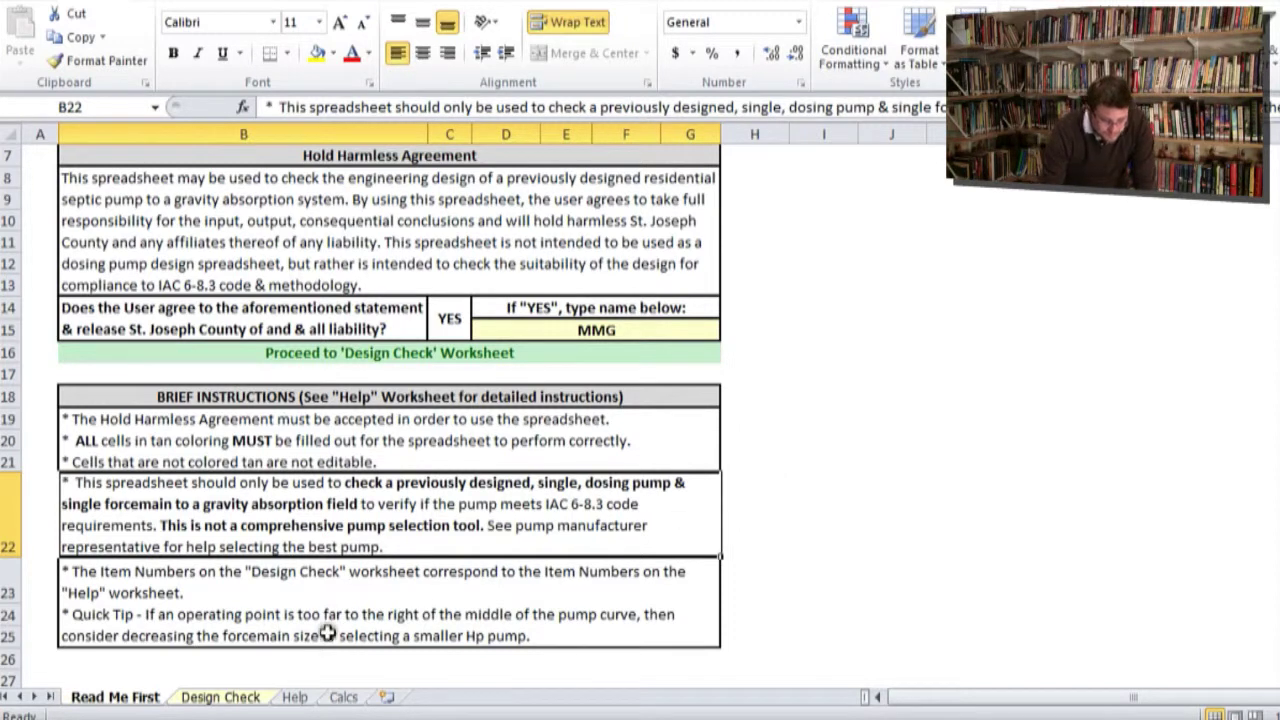
pyautogui.click(262, 582)
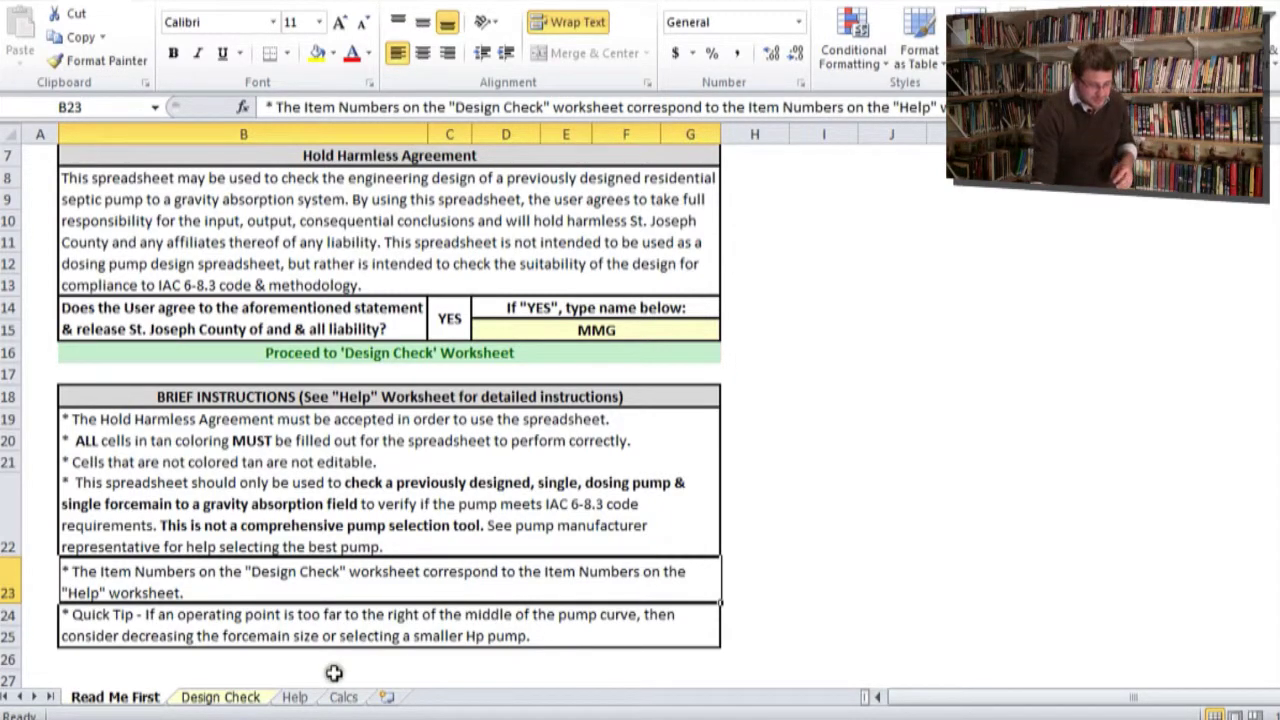
pyautogui.click(183, 699)
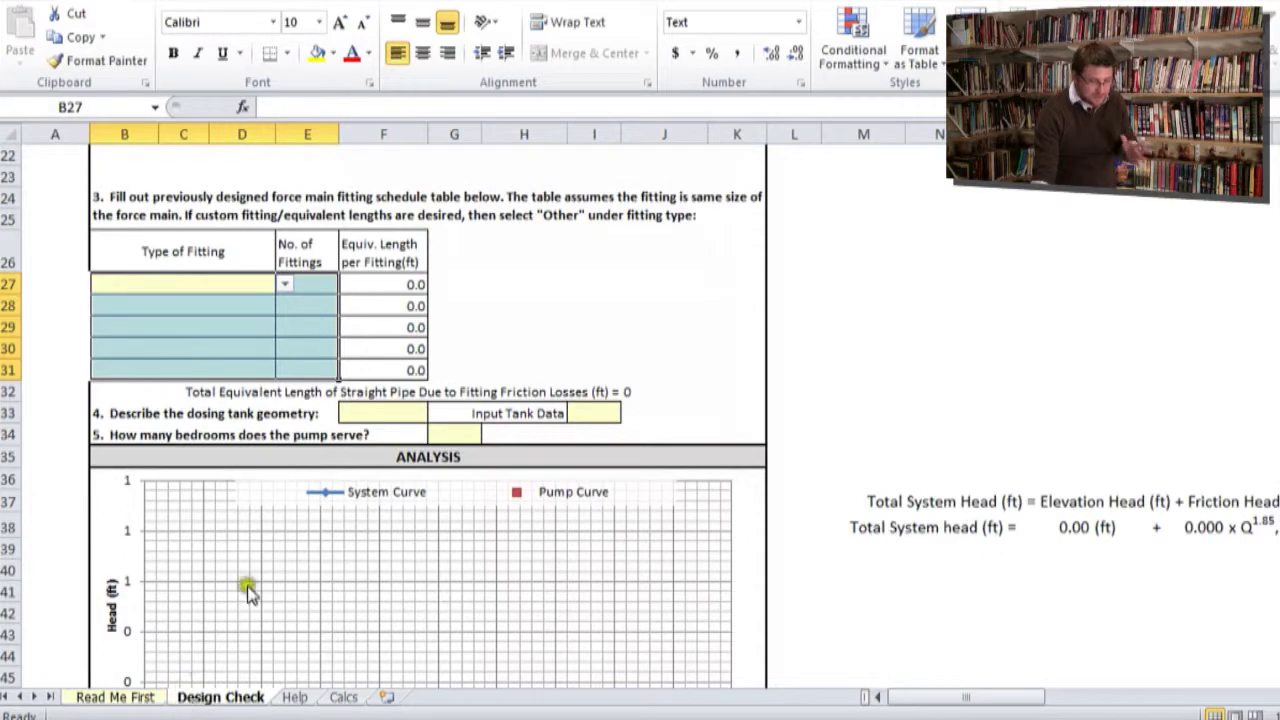
pyautogui.scroll(8, 316, 430)
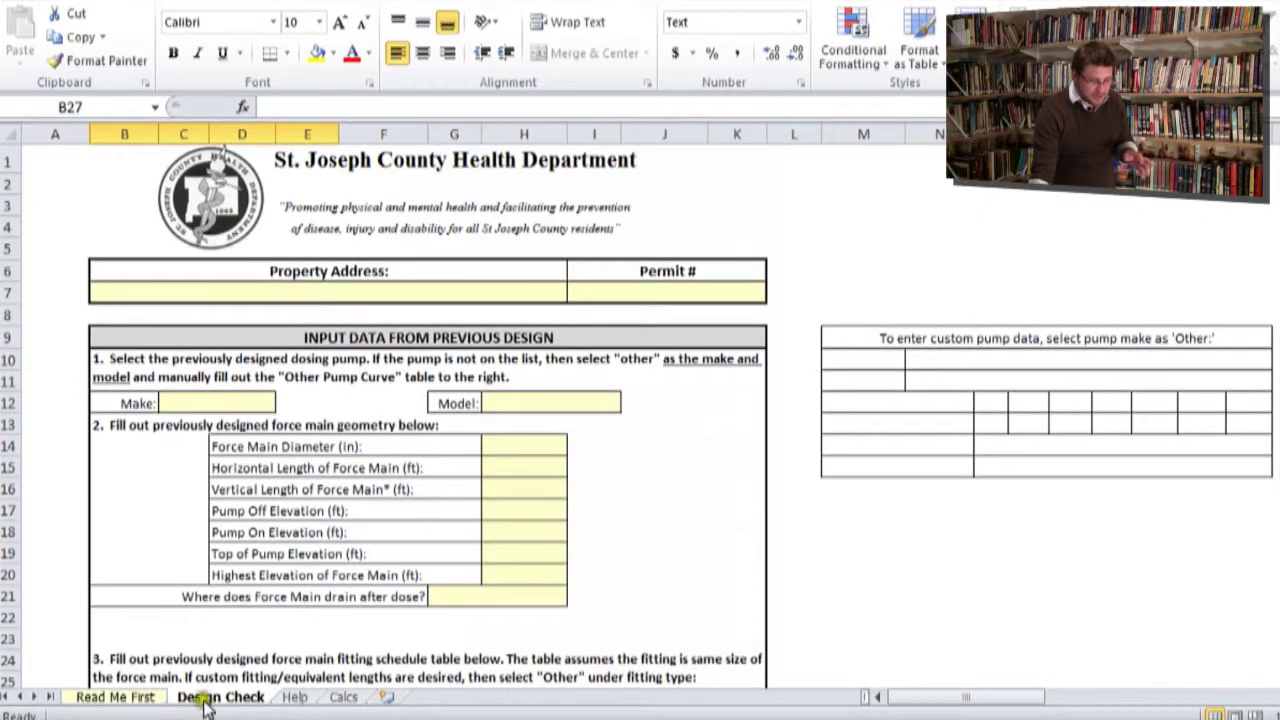
pyautogui.click(142, 699)
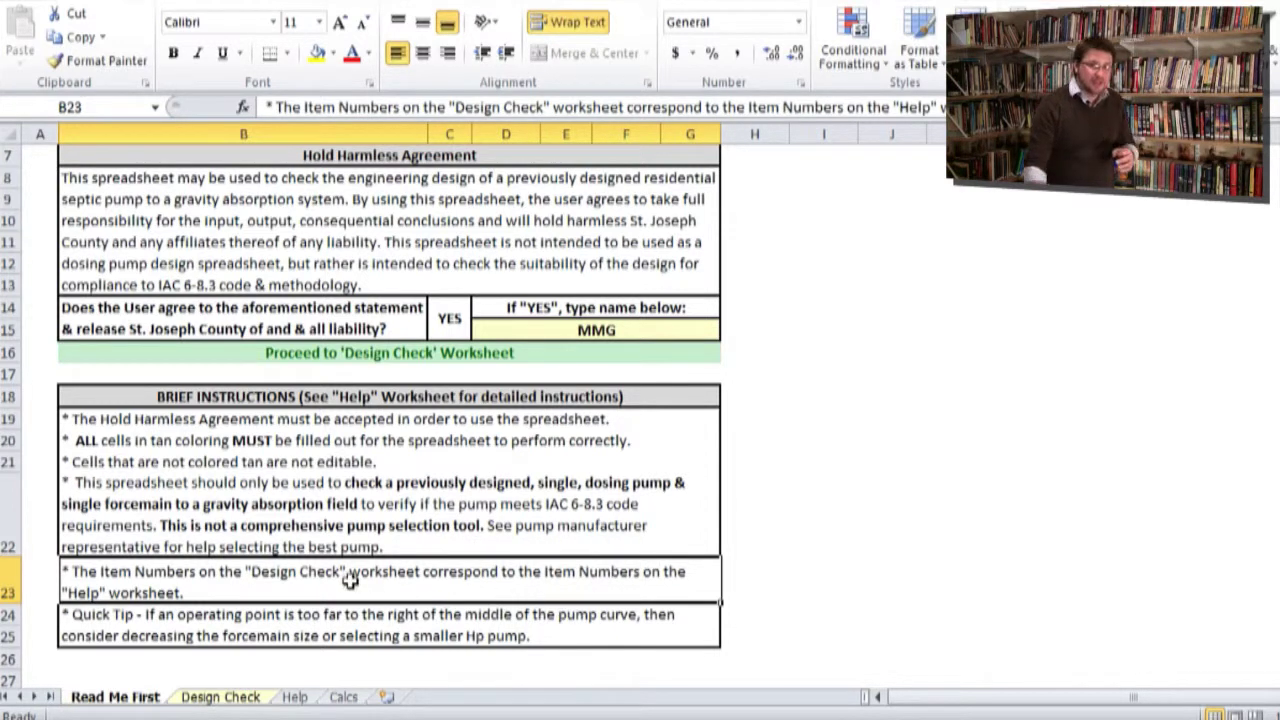
# - Review the numbered items on the Design Check worksheet, from pump selection and force main geometry through the IAC 6-8.3 and general pump checks
pyautogui.click(210, 697)
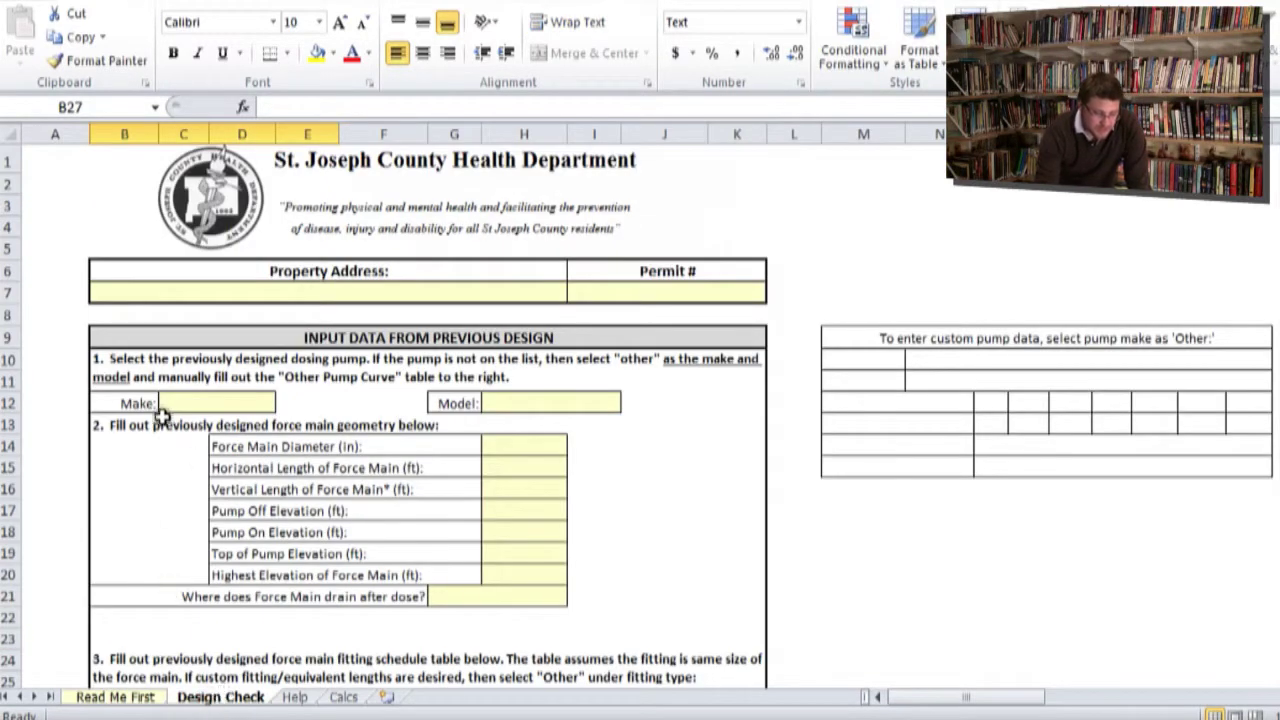
pyautogui.click(96, 356)
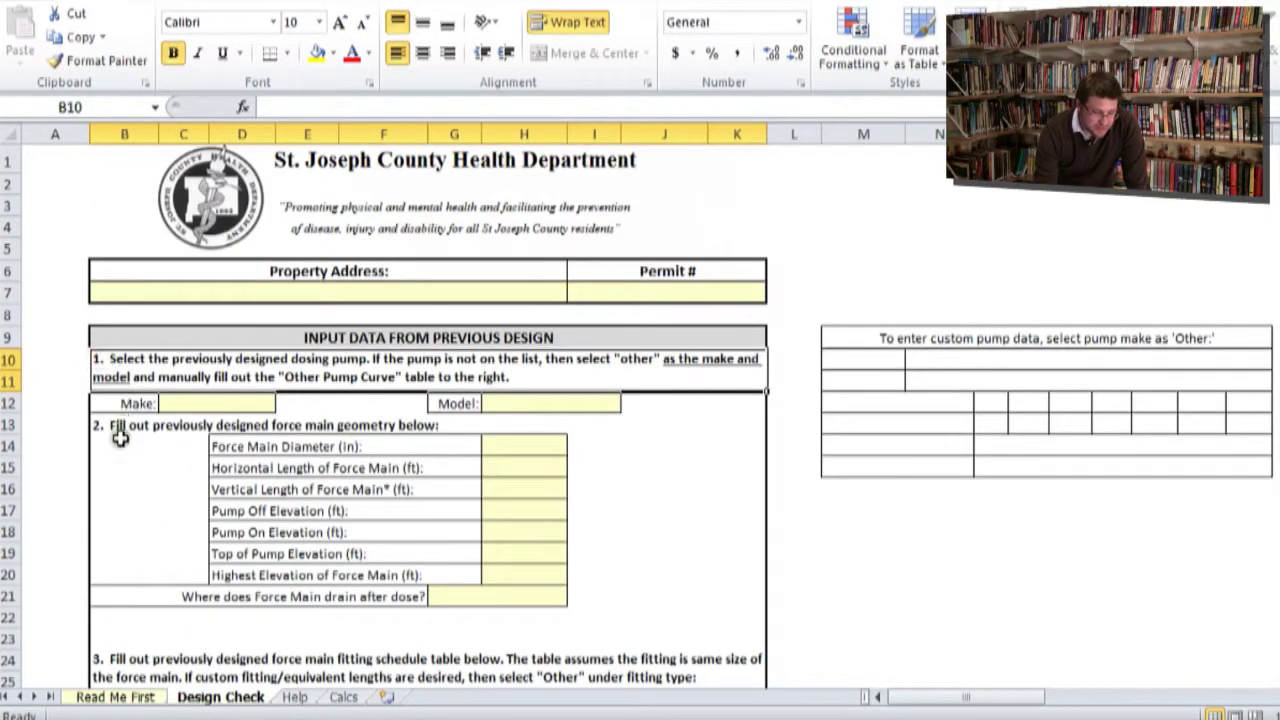
pyautogui.click(117, 425)
pyautogui.scroll(-8, 117, 460)
pyautogui.scroll(-8, 117, 508)
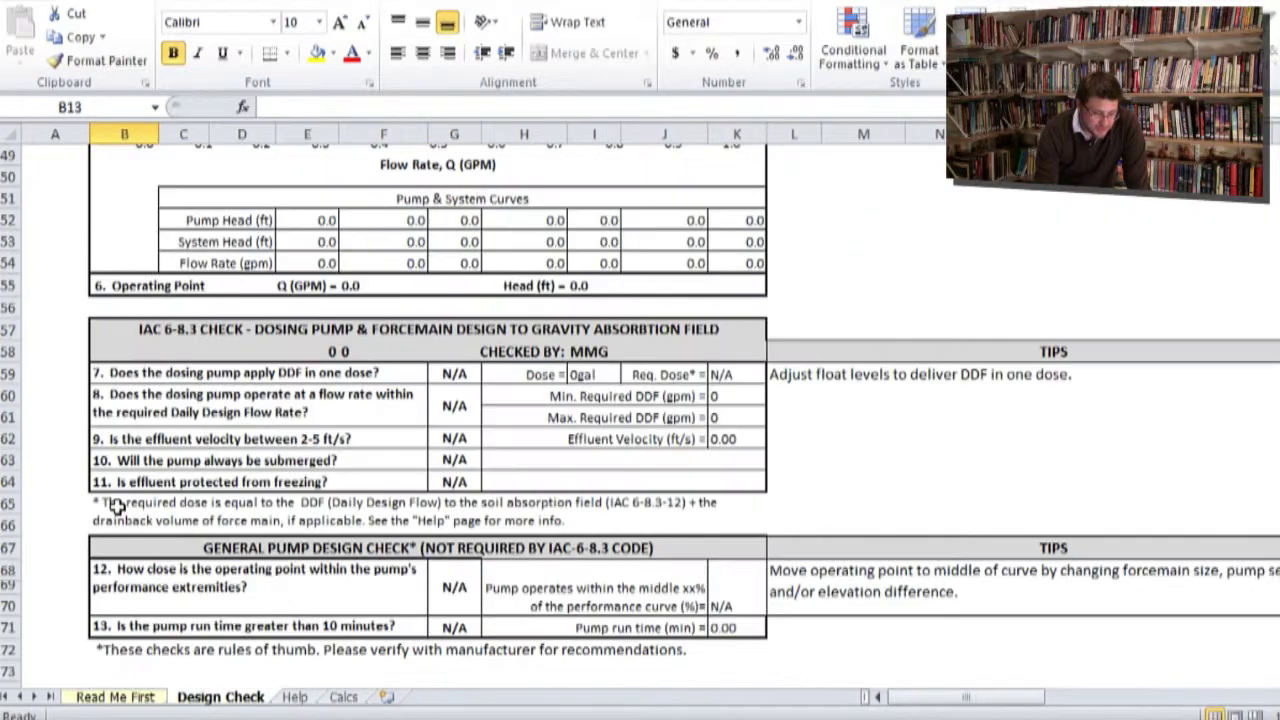
# - Read the detailed explanations by item number on the Help worksheet, from pump selection and forcemain geometry through items 10 to 13
pyautogui.click(295, 697)
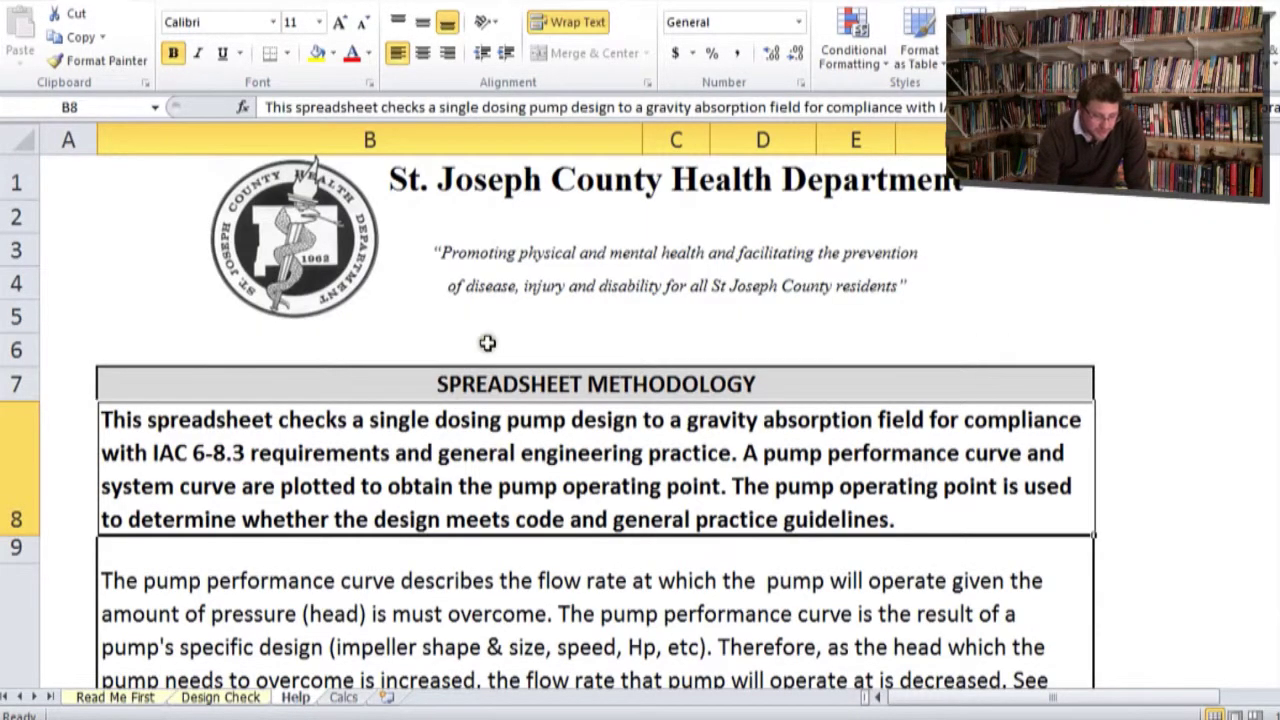
pyautogui.scroll(-10, 486, 343)
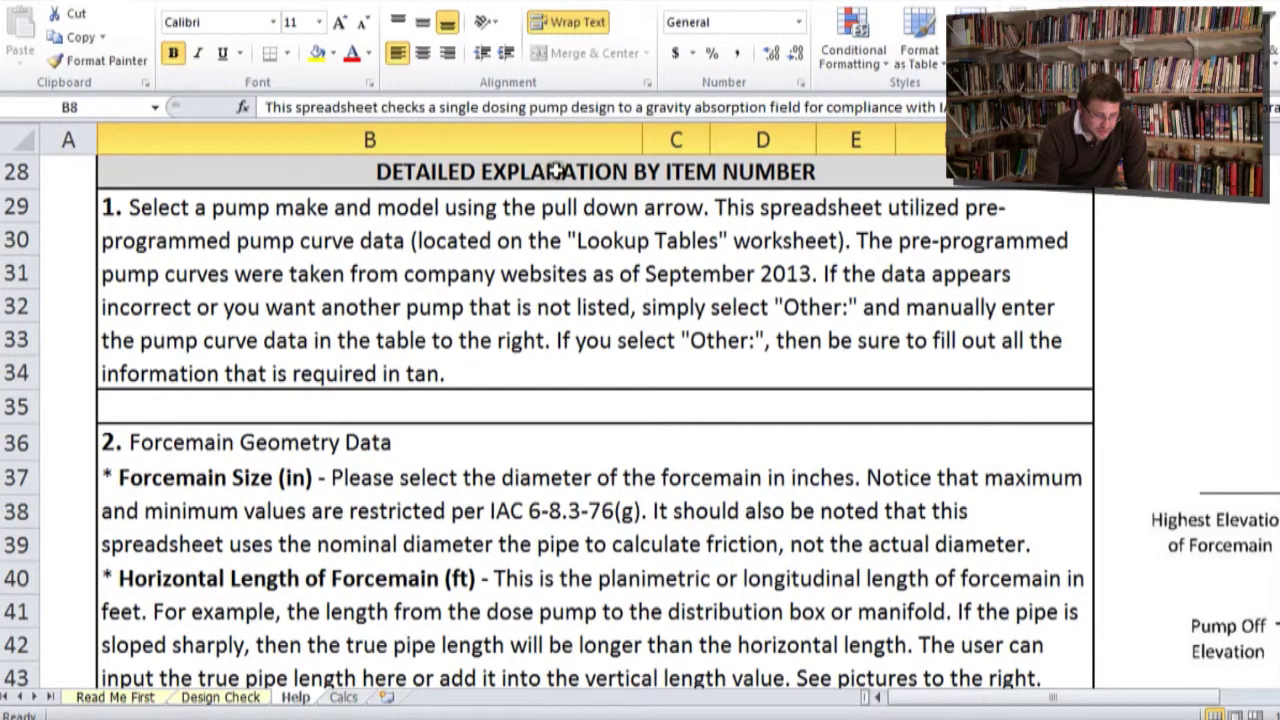
pyautogui.click(110, 442)
pyautogui.scroll(-18, 110, 442)
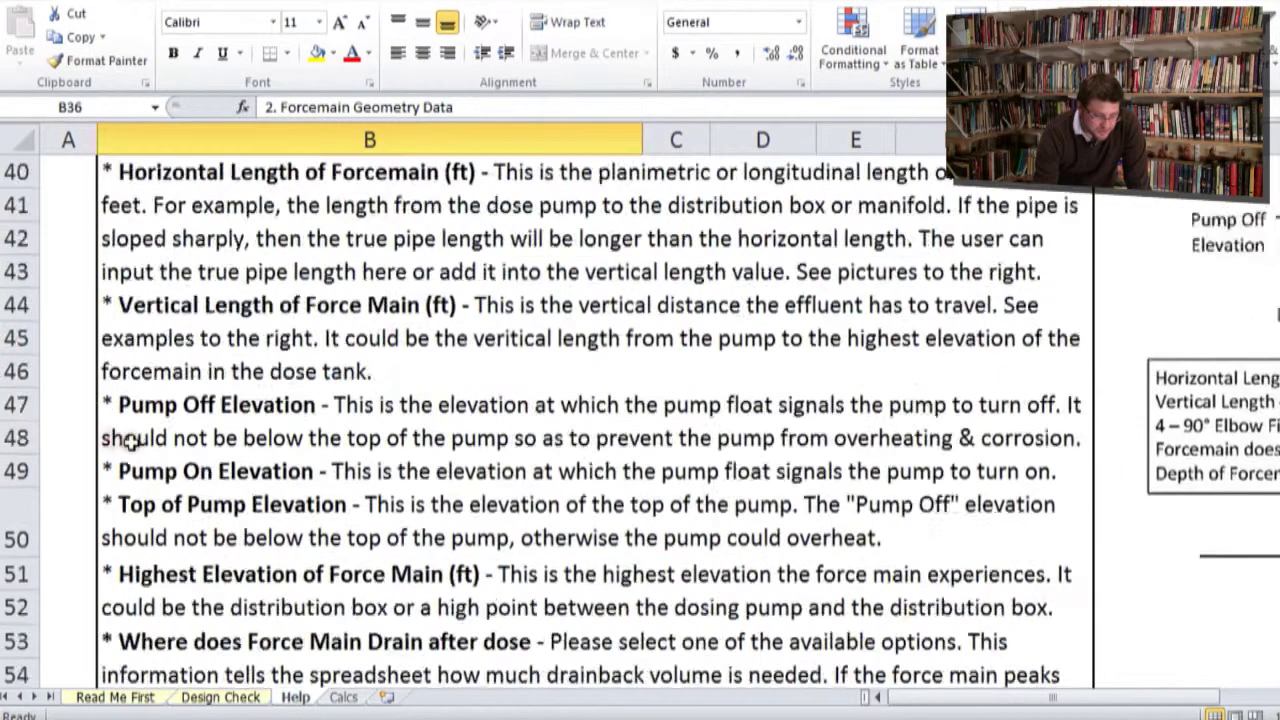
pyautogui.scroll(-14, 137, 443)
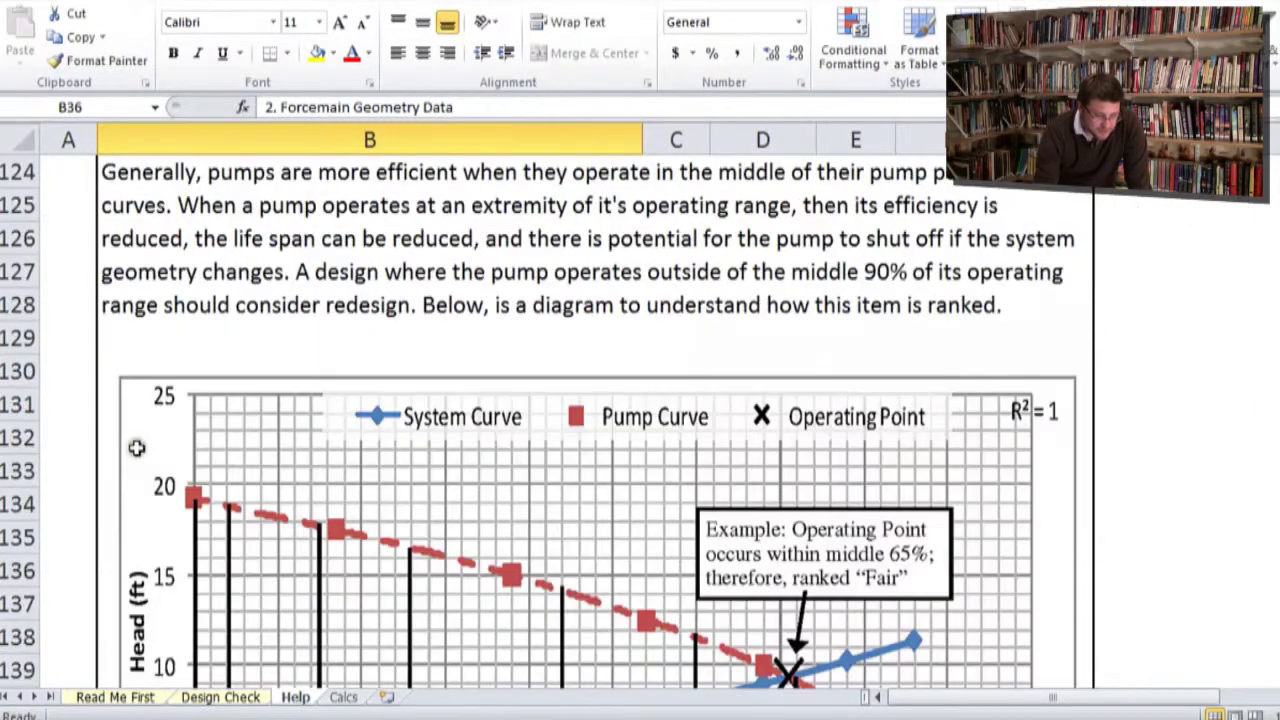
pyautogui.scroll(4, 137, 448)
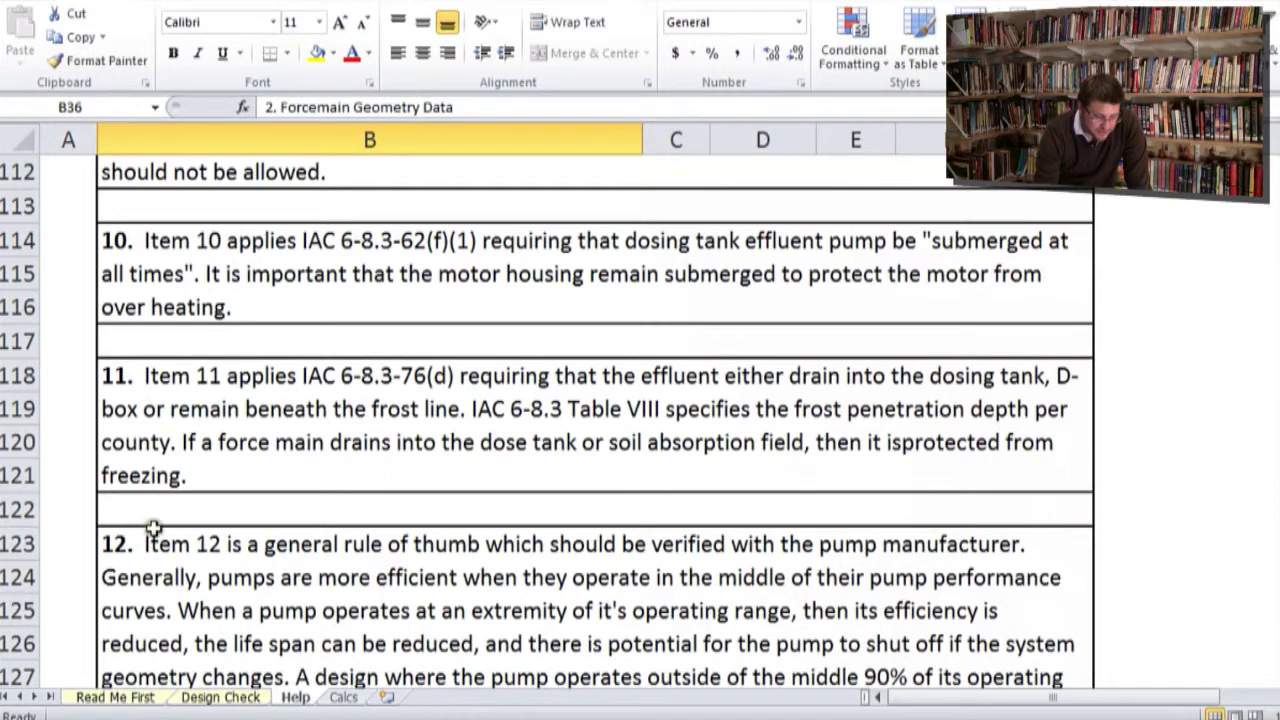
pyautogui.scroll(-4, 154, 528)
pyautogui.scroll(-11, 155, 535)
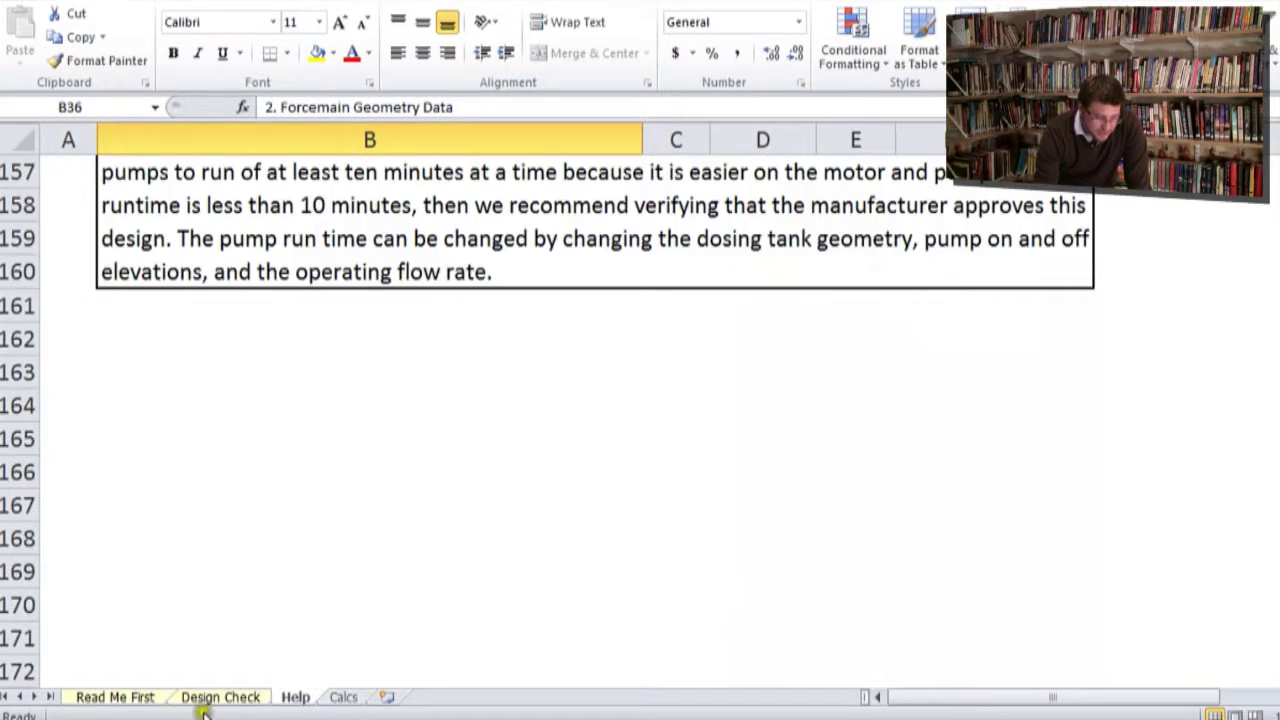
# - Read the Quick Tip about the operating point in the Read Me First brief instructions, checking back against the Design Check worksheet
pyautogui.click(115, 697)
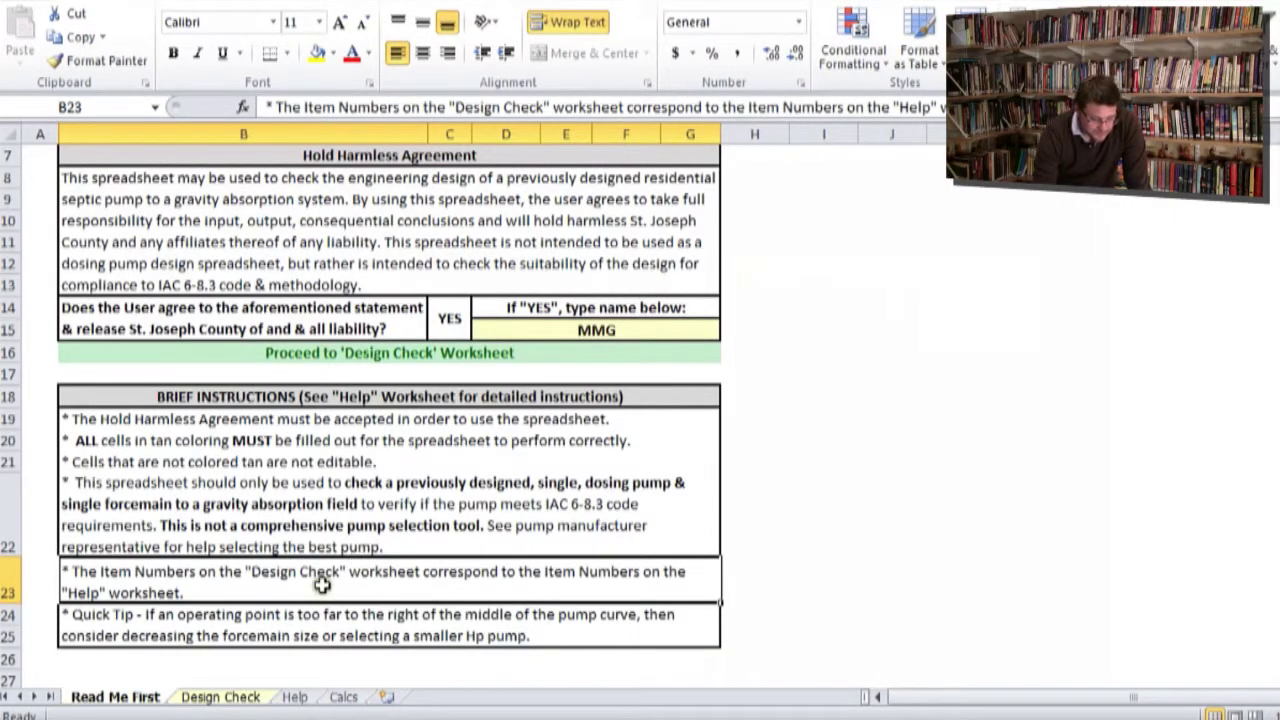
pyautogui.click(310, 632)
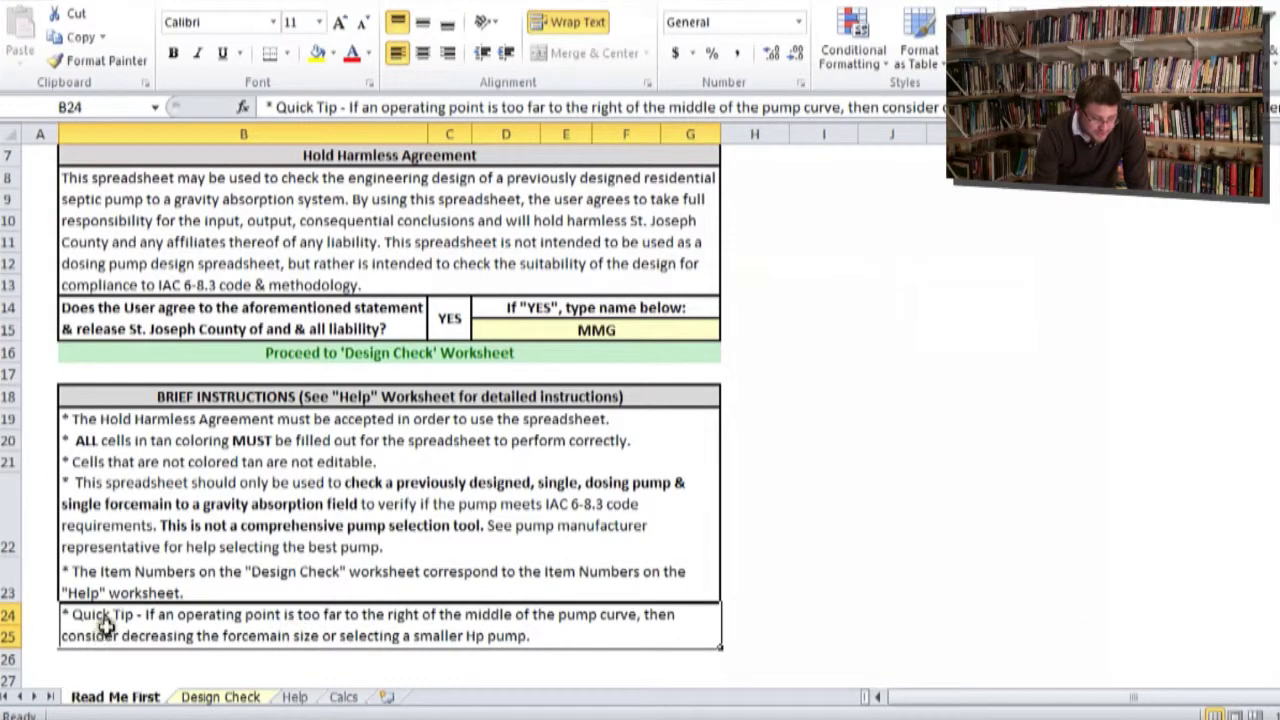
pyautogui.click(225, 697)
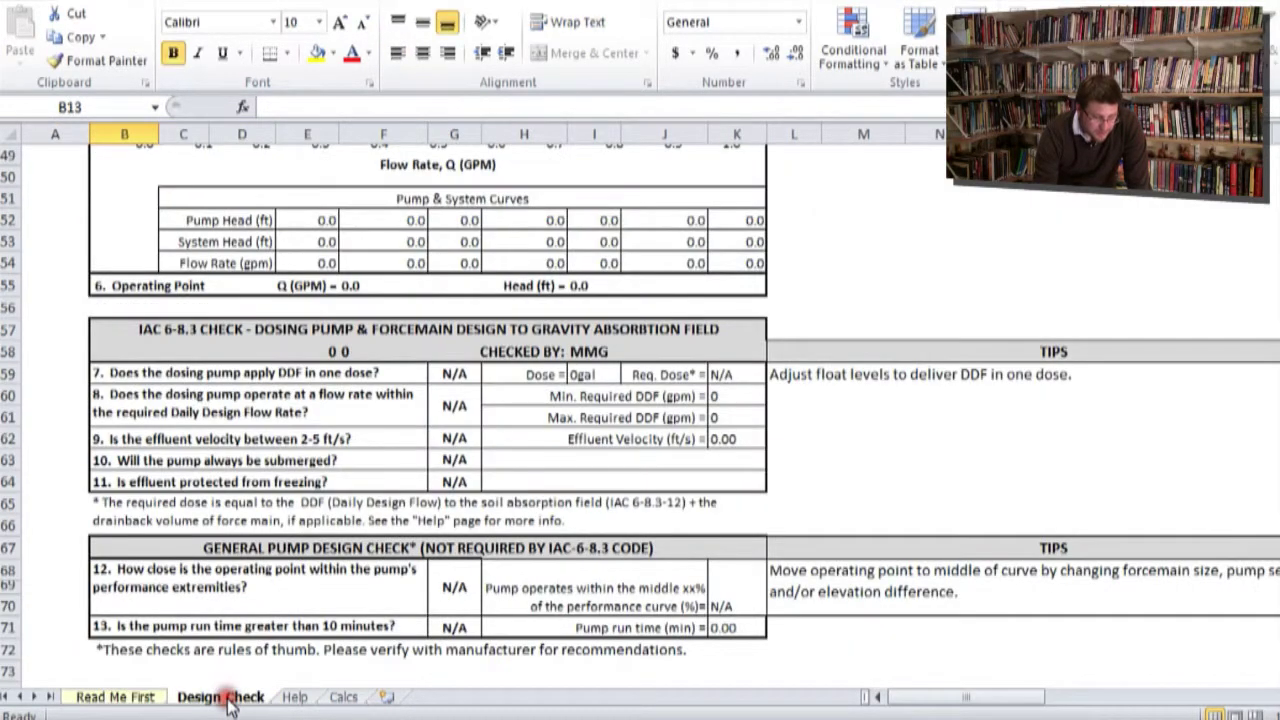
pyautogui.click(145, 697)
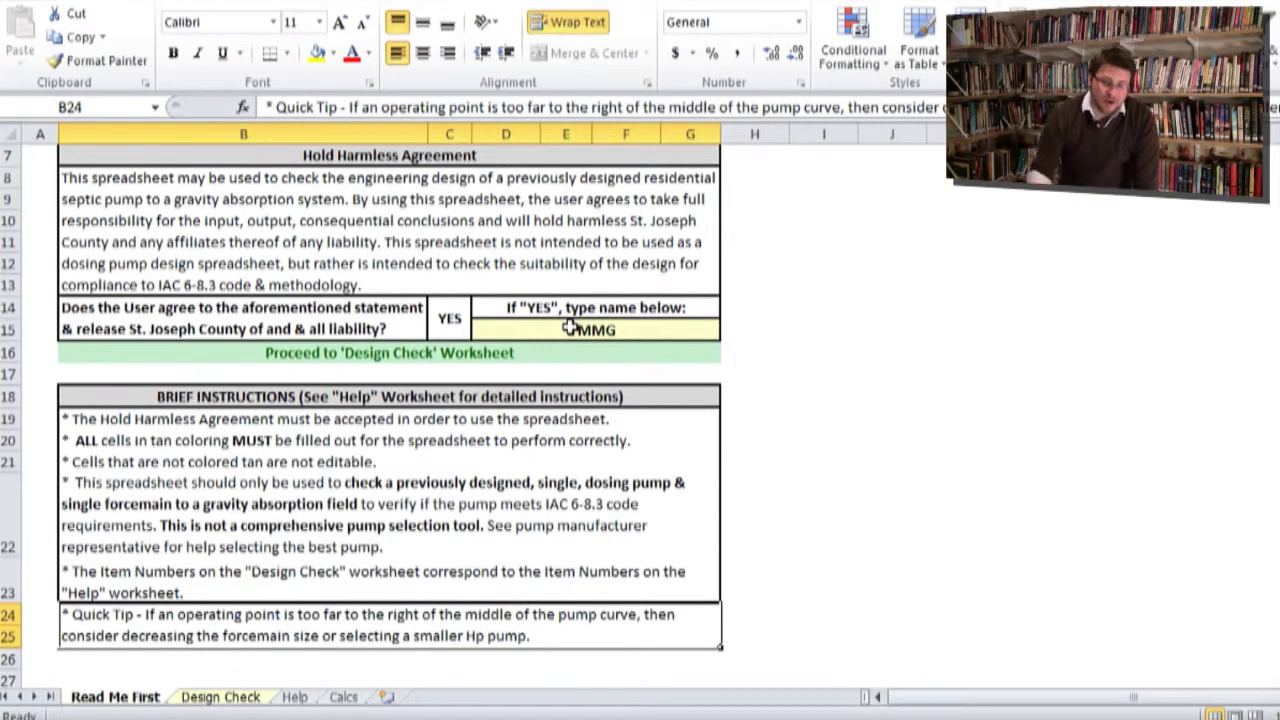
# - Enter the property address and the permit number in the tan header cells of the Design Check worksheet
pyautogui.click(205, 697)
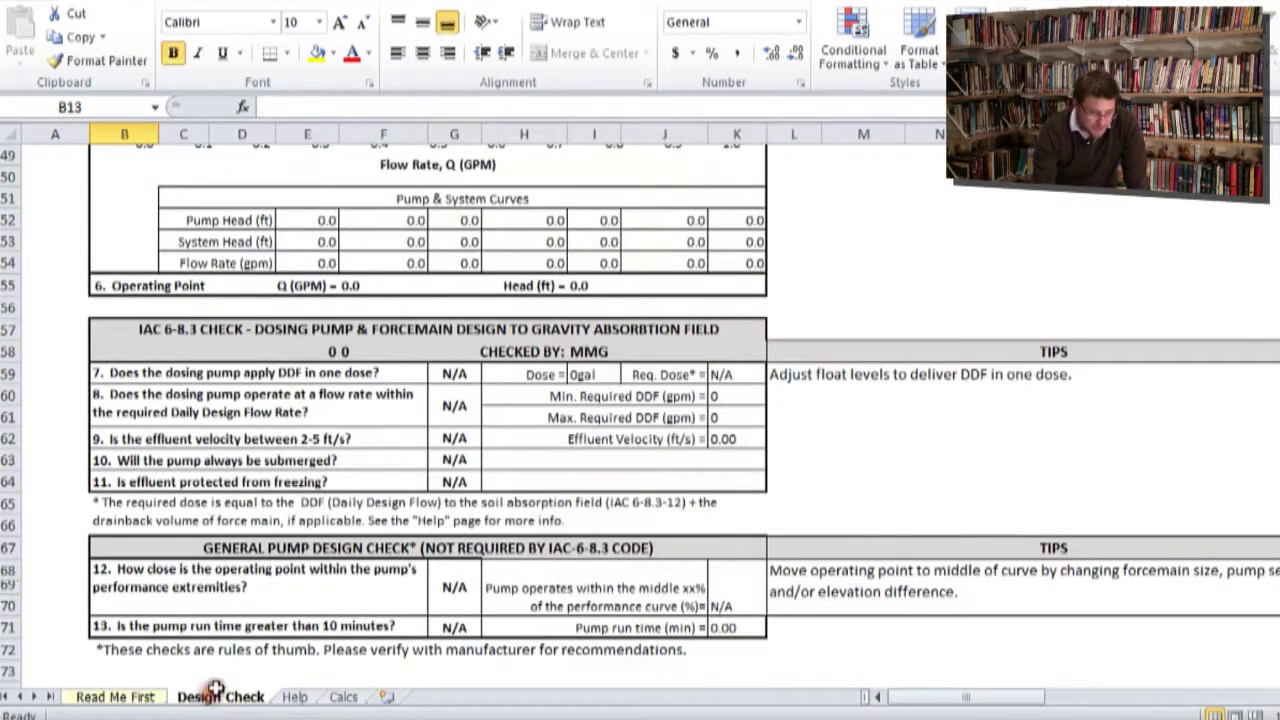
pyautogui.scroll(13, 311, 605)
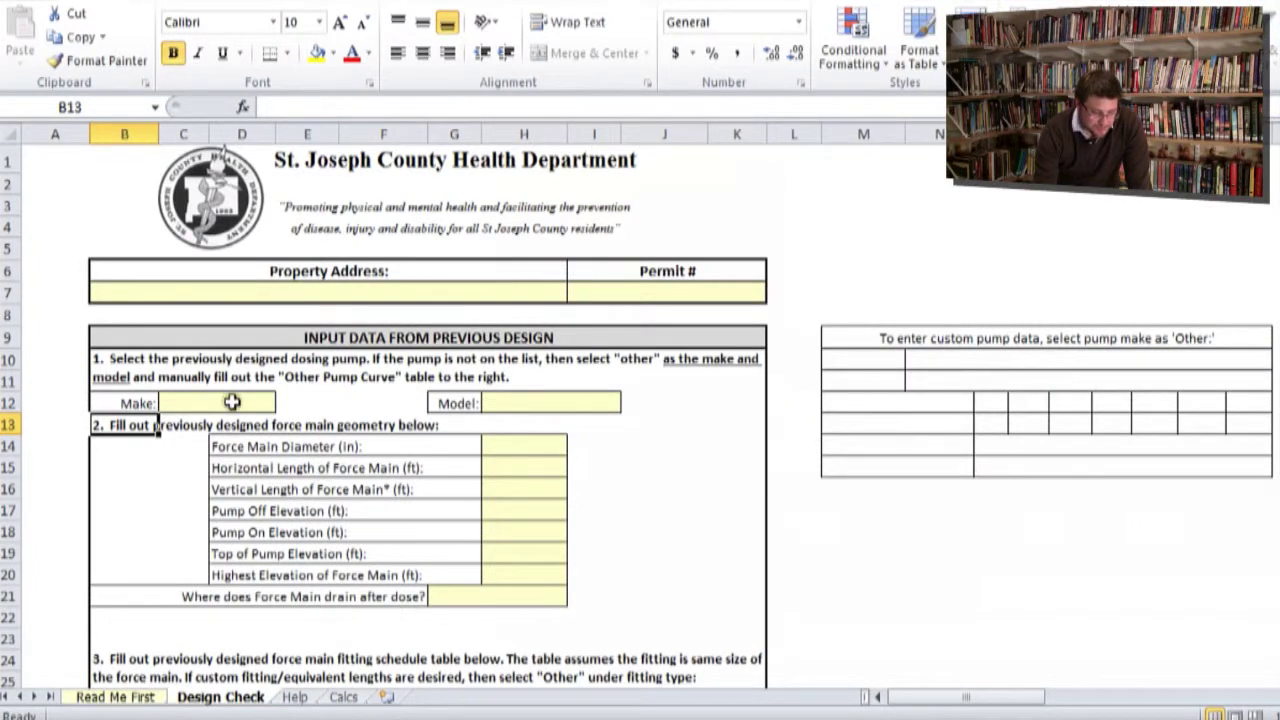
pyautogui.click(300, 292)
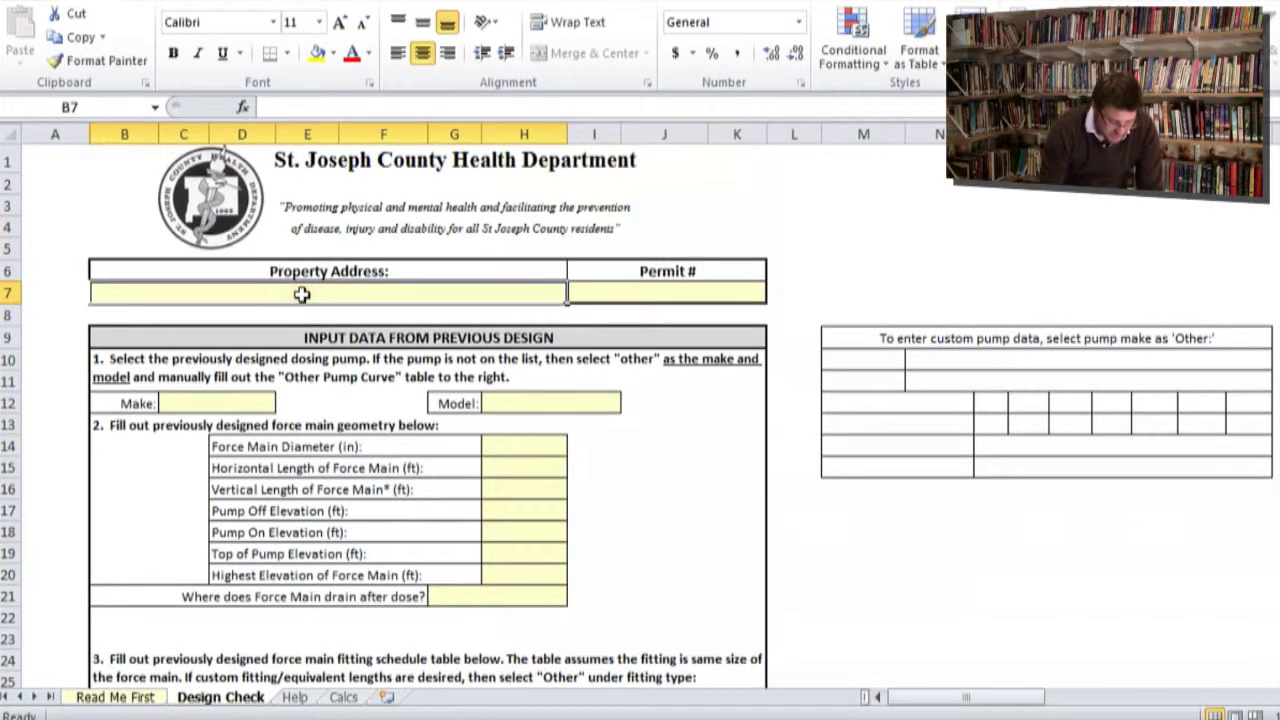
pyautogui.write('777 Emmaus')
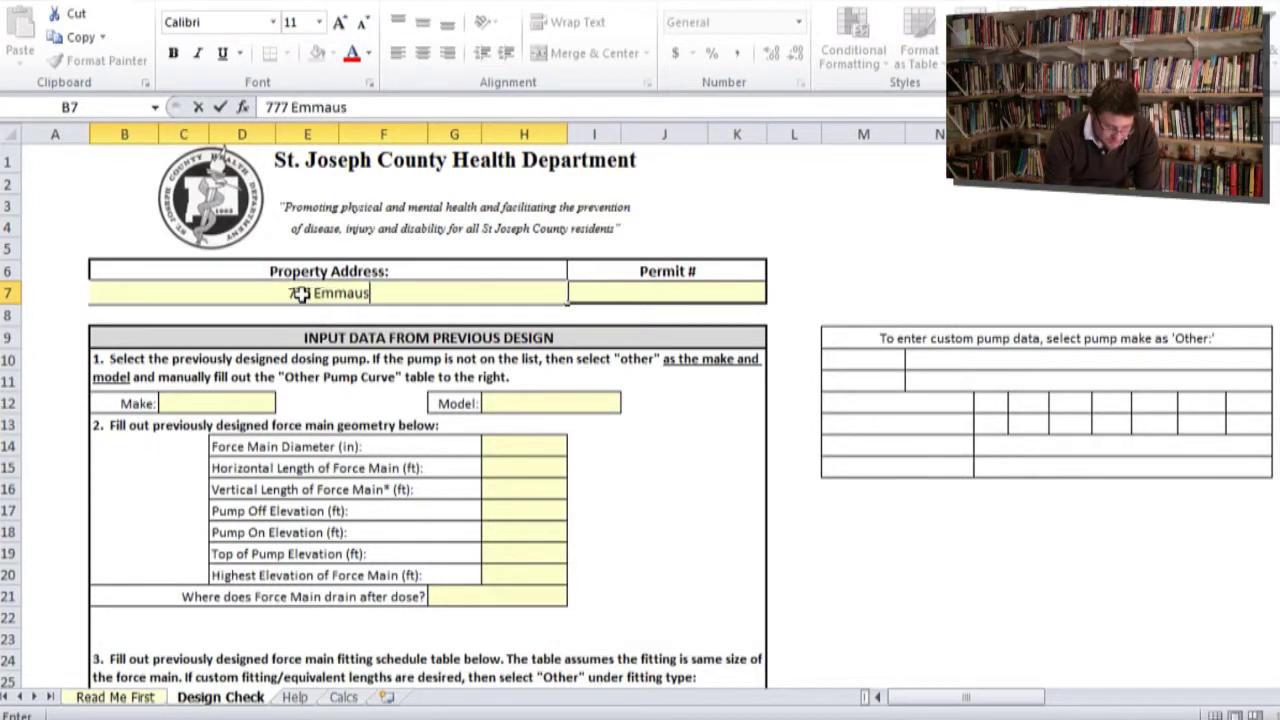
pyautogui.write(' Road')
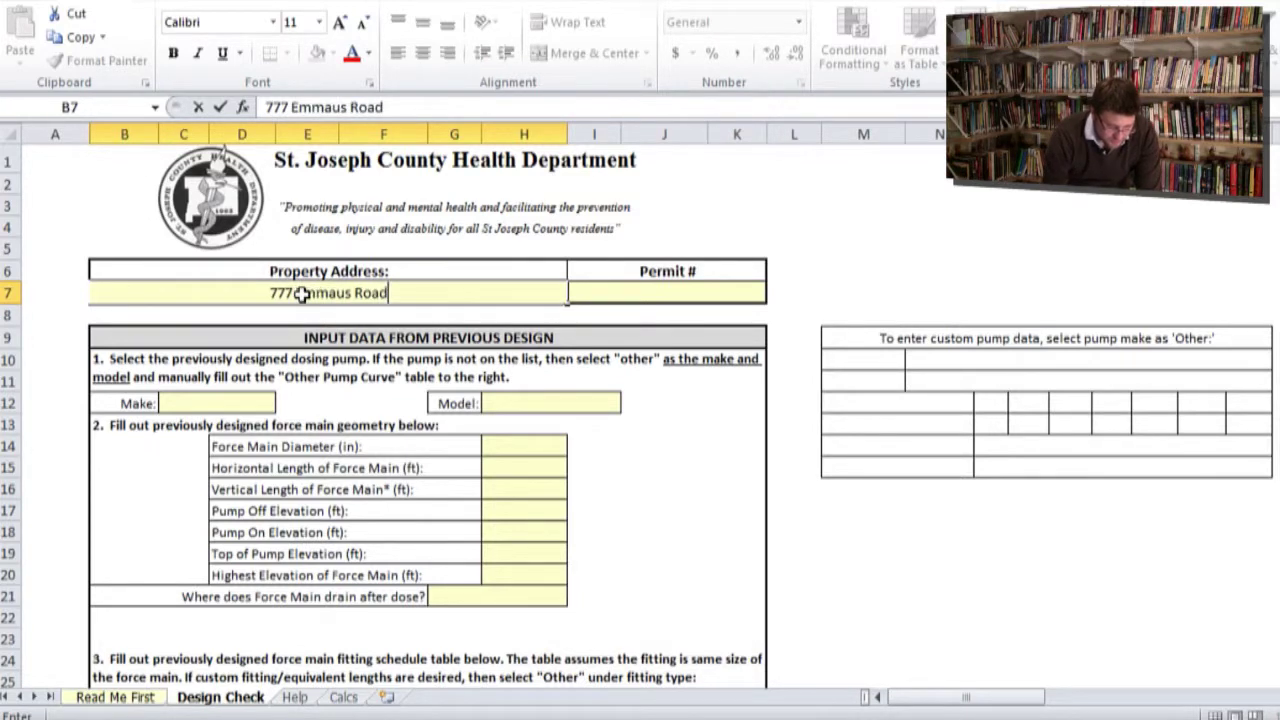
pyautogui.click(627, 296)
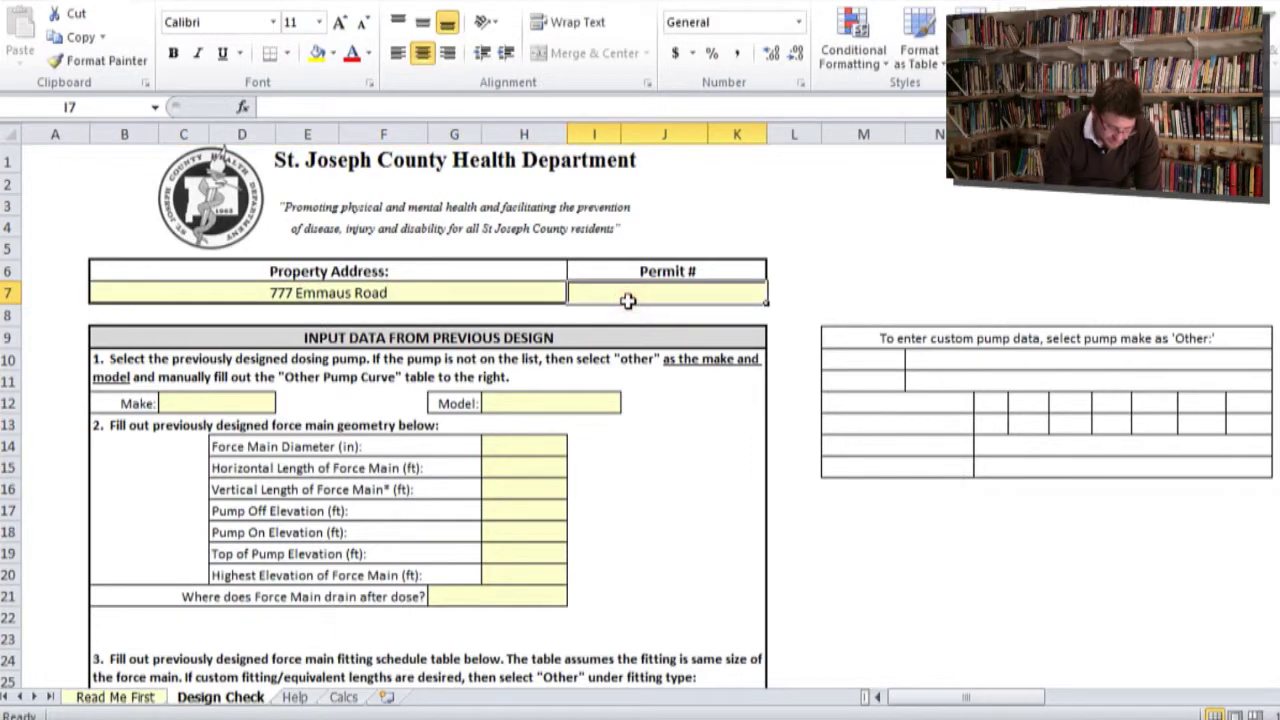
pyautogui.write('77777')
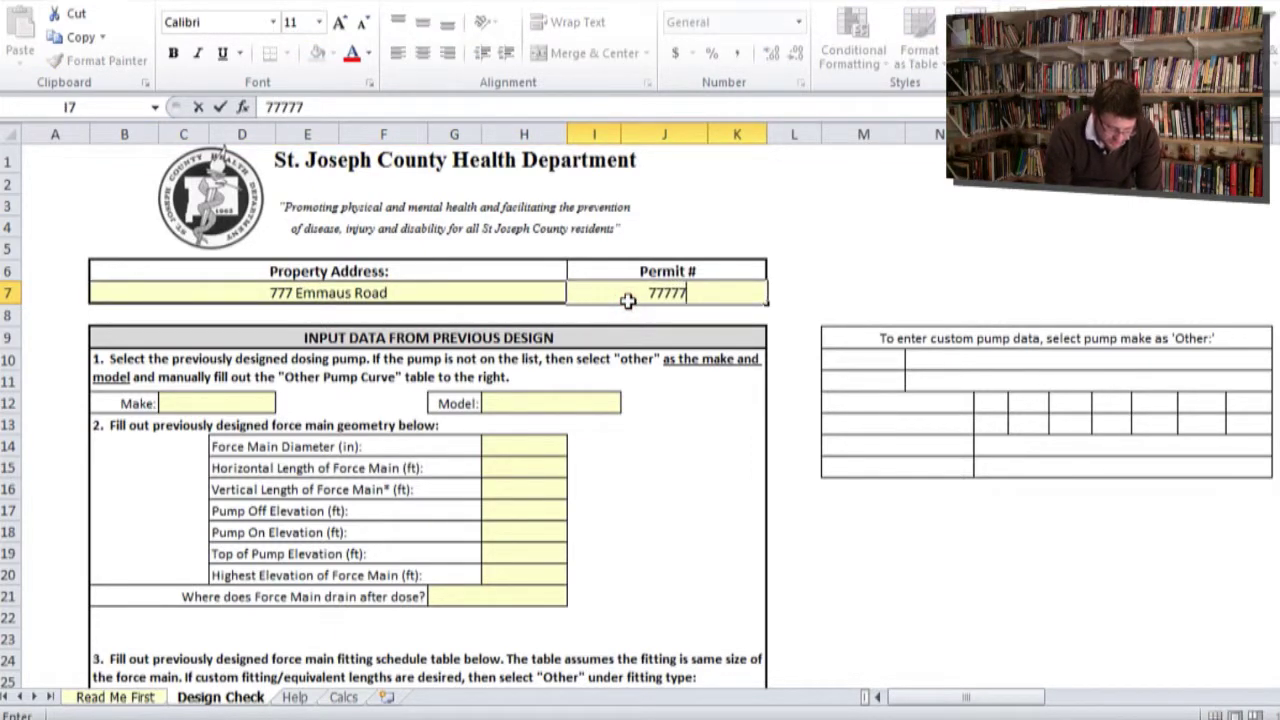
pyautogui.press('Return')
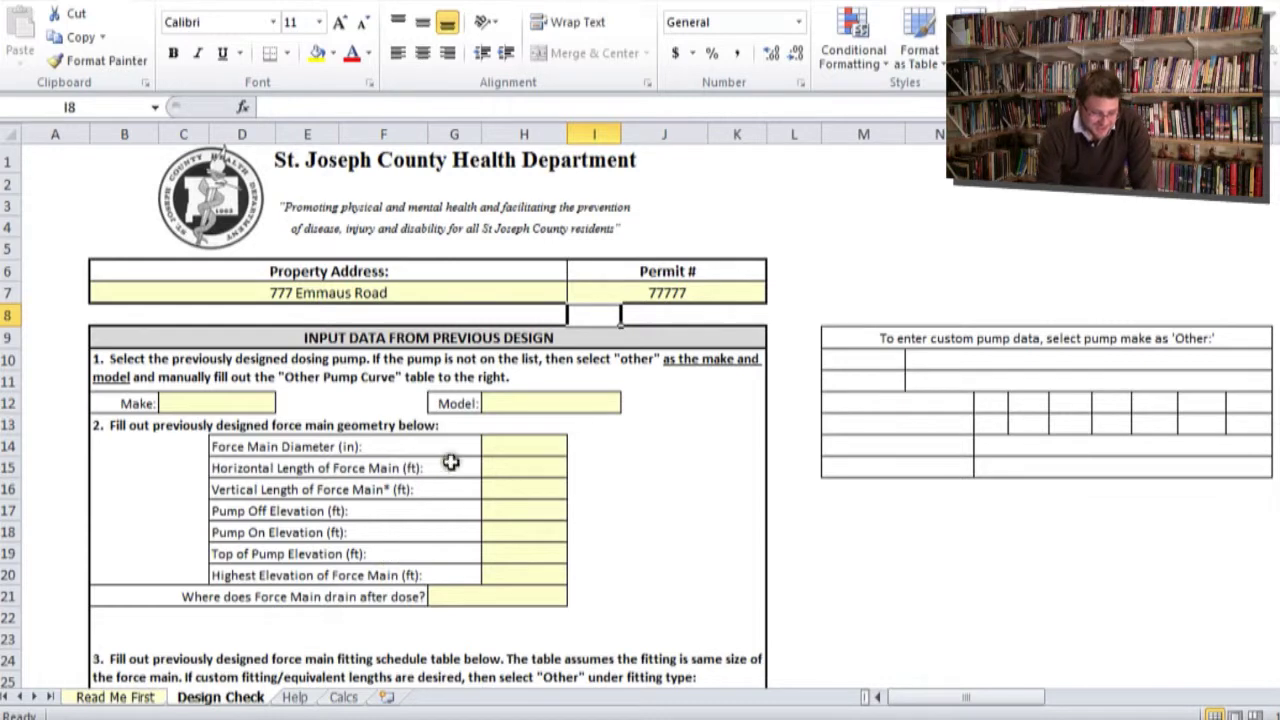
# - Check in the print preview how the property address and permit header appears on both pages of the Design Check worksheet
pyautogui.click(262, 407)
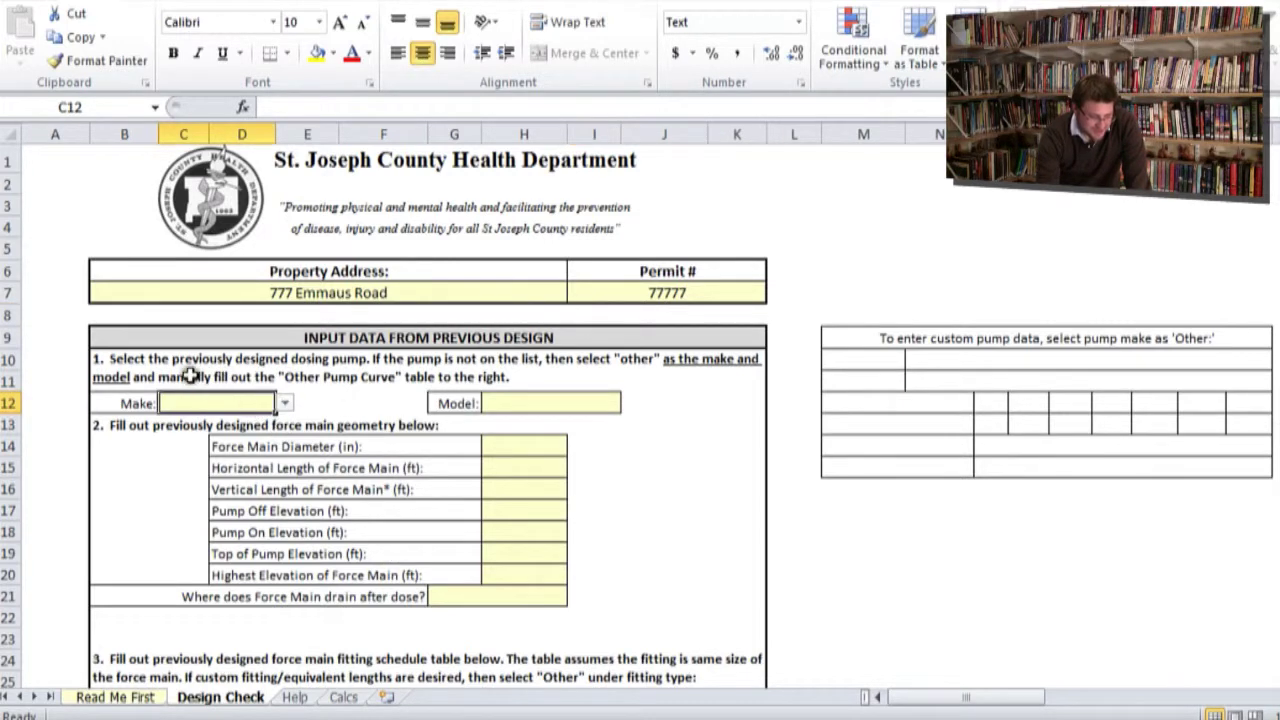
pyautogui.moveTo(343, 289); pyautogui.dragTo(661, 295)
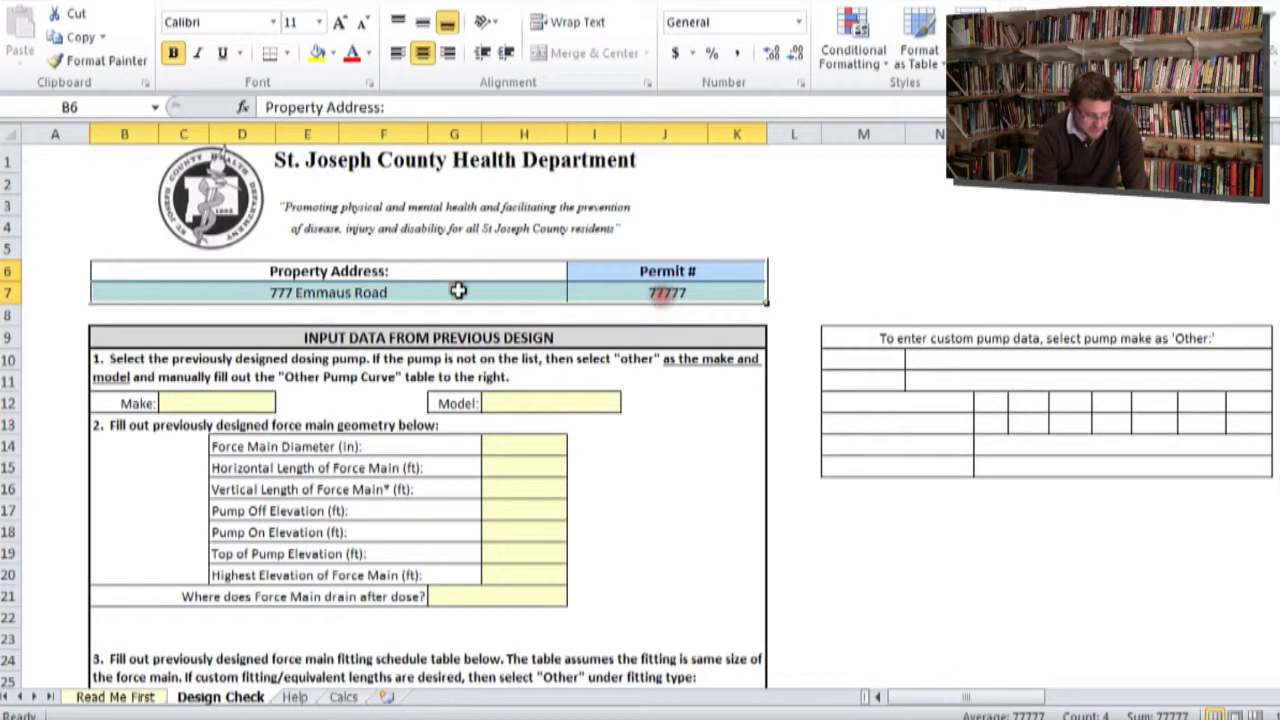
pyautogui.click(30, 4)
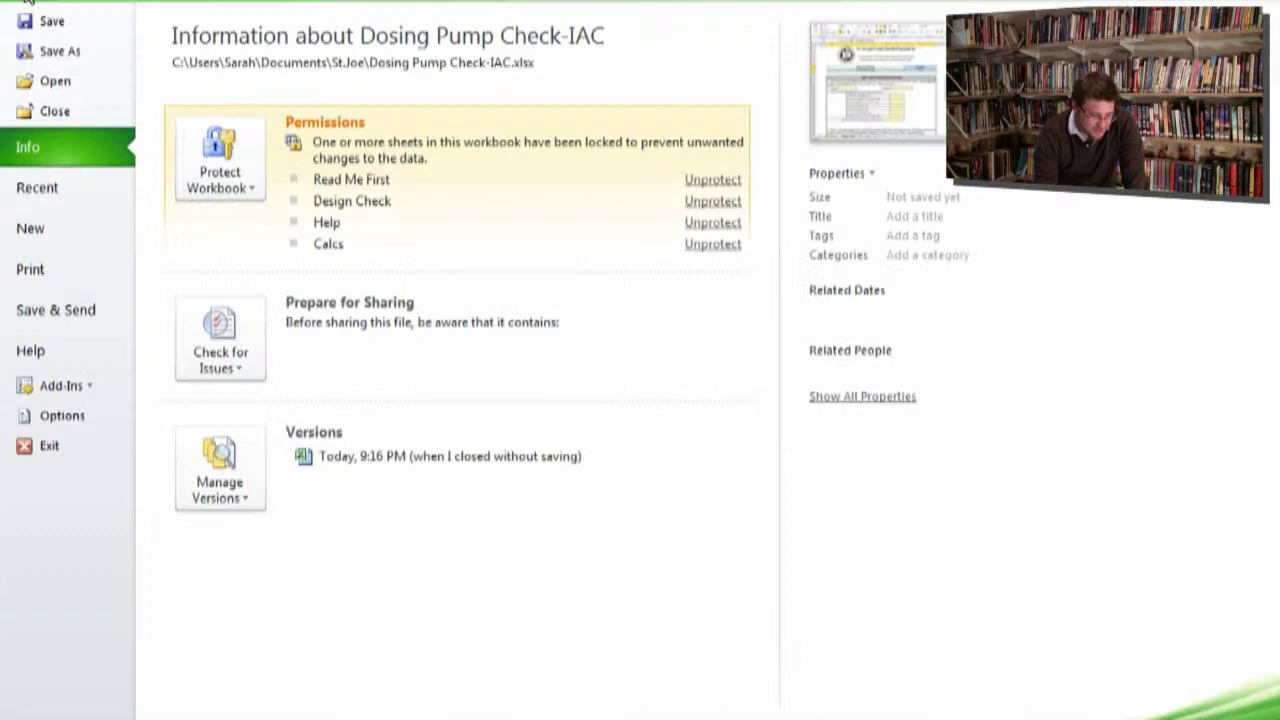
pyautogui.click(50, 274)
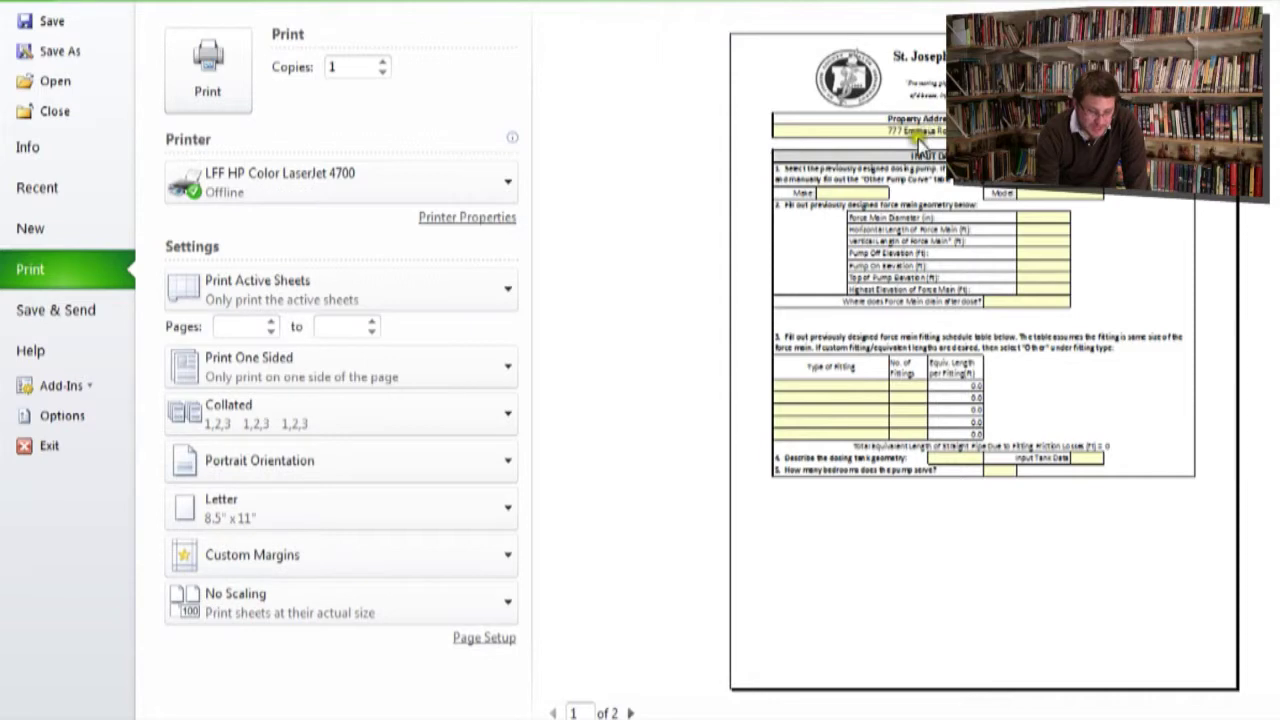
pyautogui.click(631, 712)
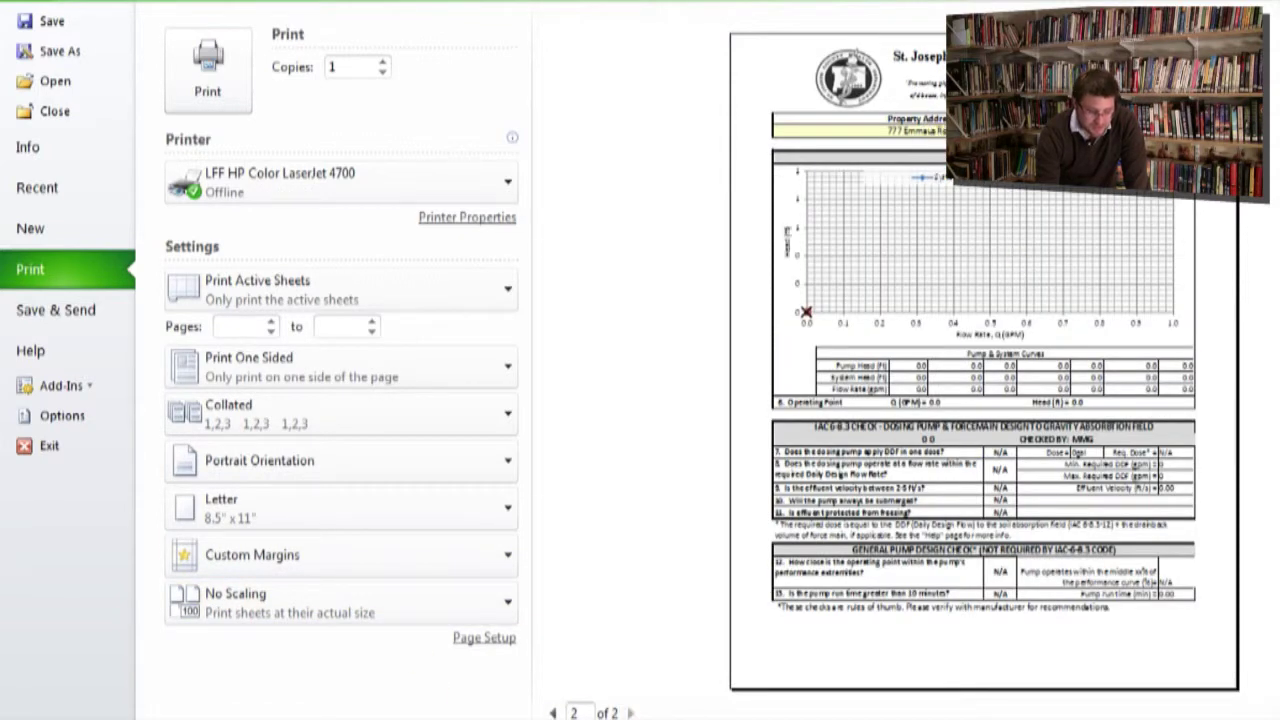
pyautogui.click(82, 6)
# - Set the dosing pump make to Zoeller under item 1 of the input data
pyautogui.click(243, 402)
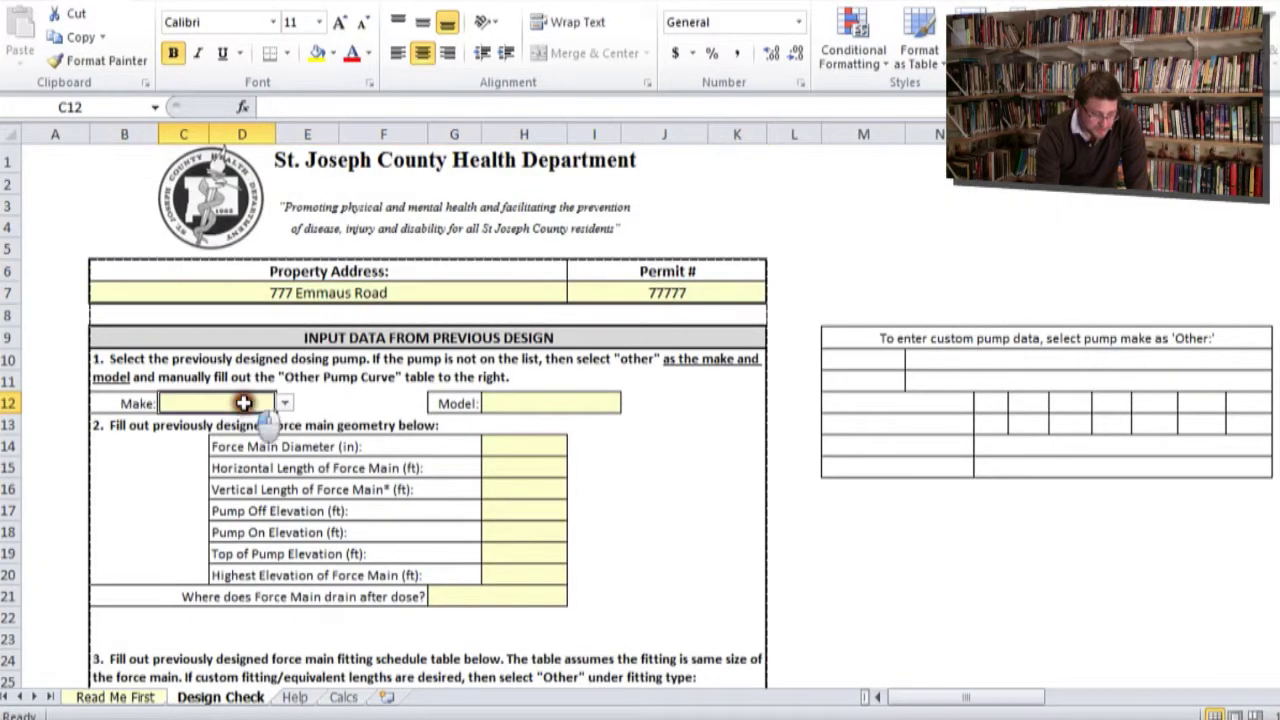
pyautogui.click(114, 360)
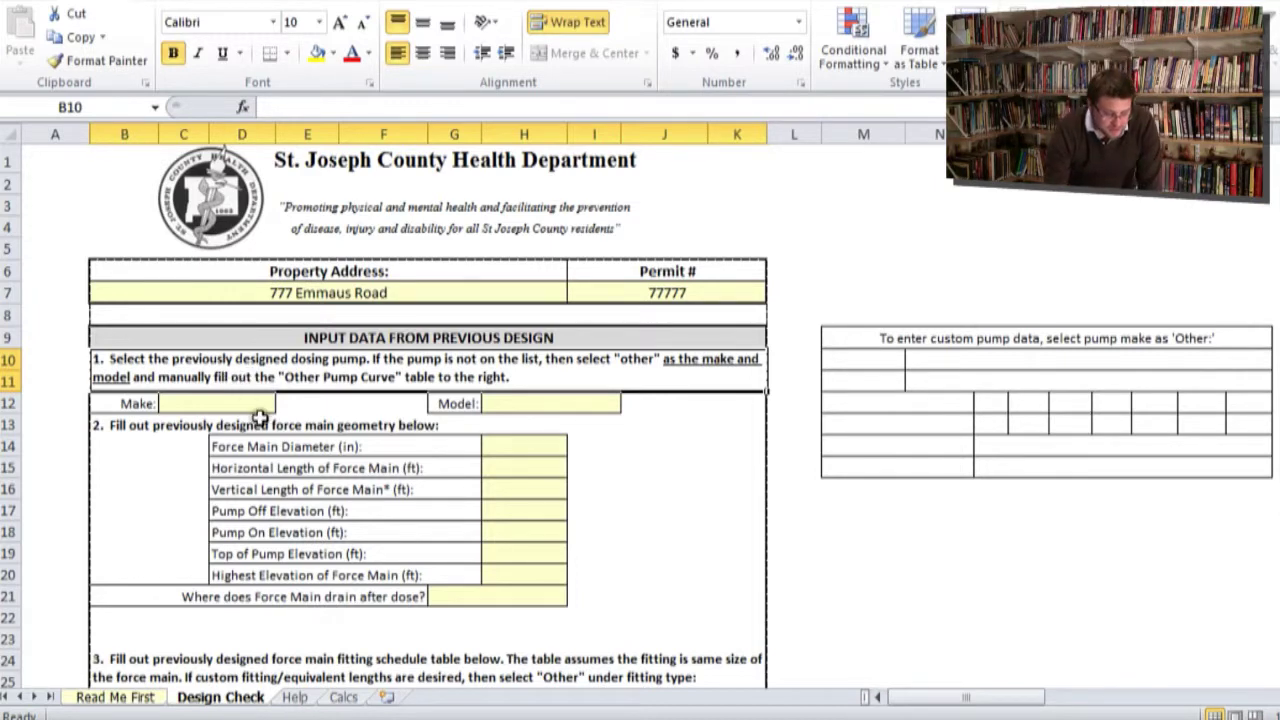
pyautogui.click(250, 404)
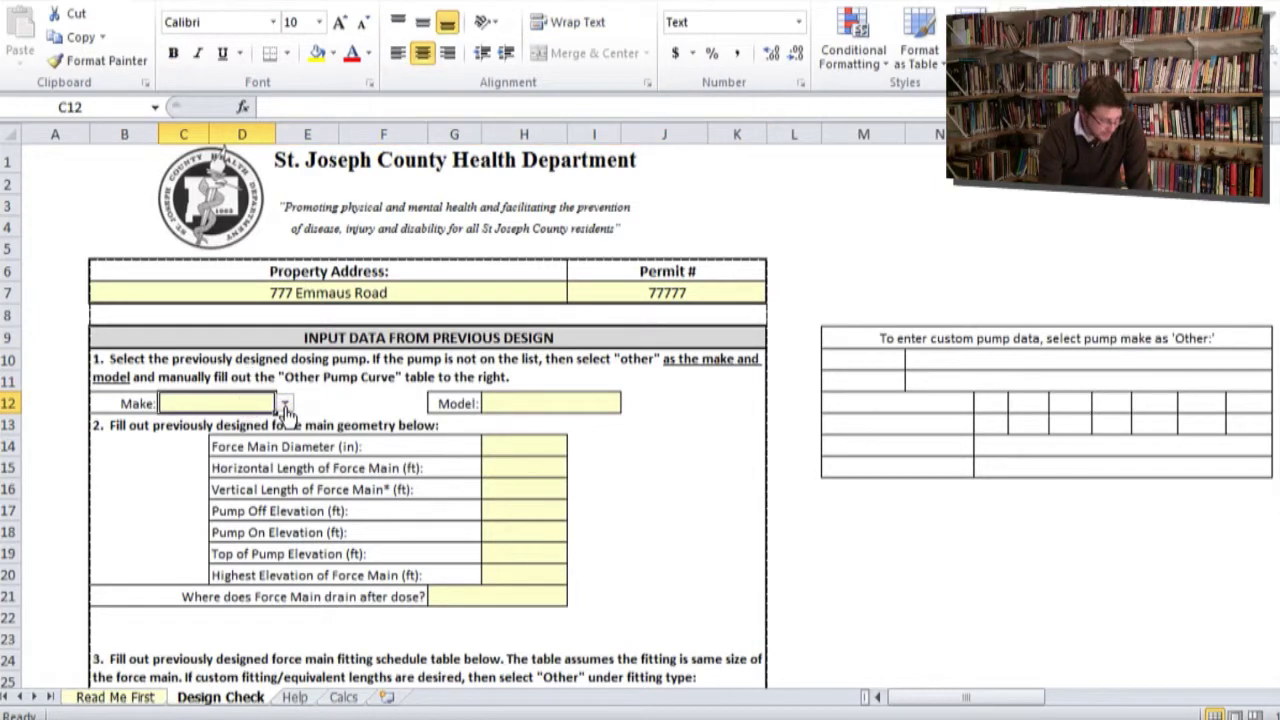
pyautogui.click(285, 406)
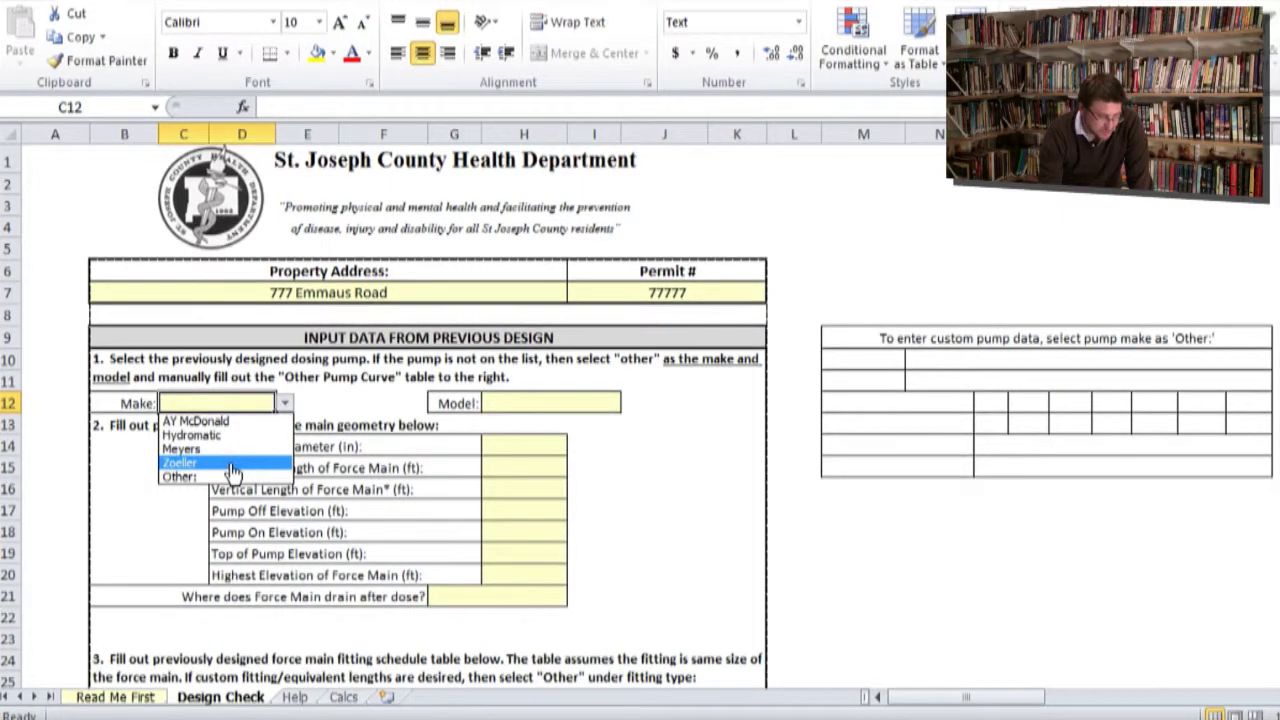
pyautogui.click(231, 465)
pyautogui.click(285, 406)
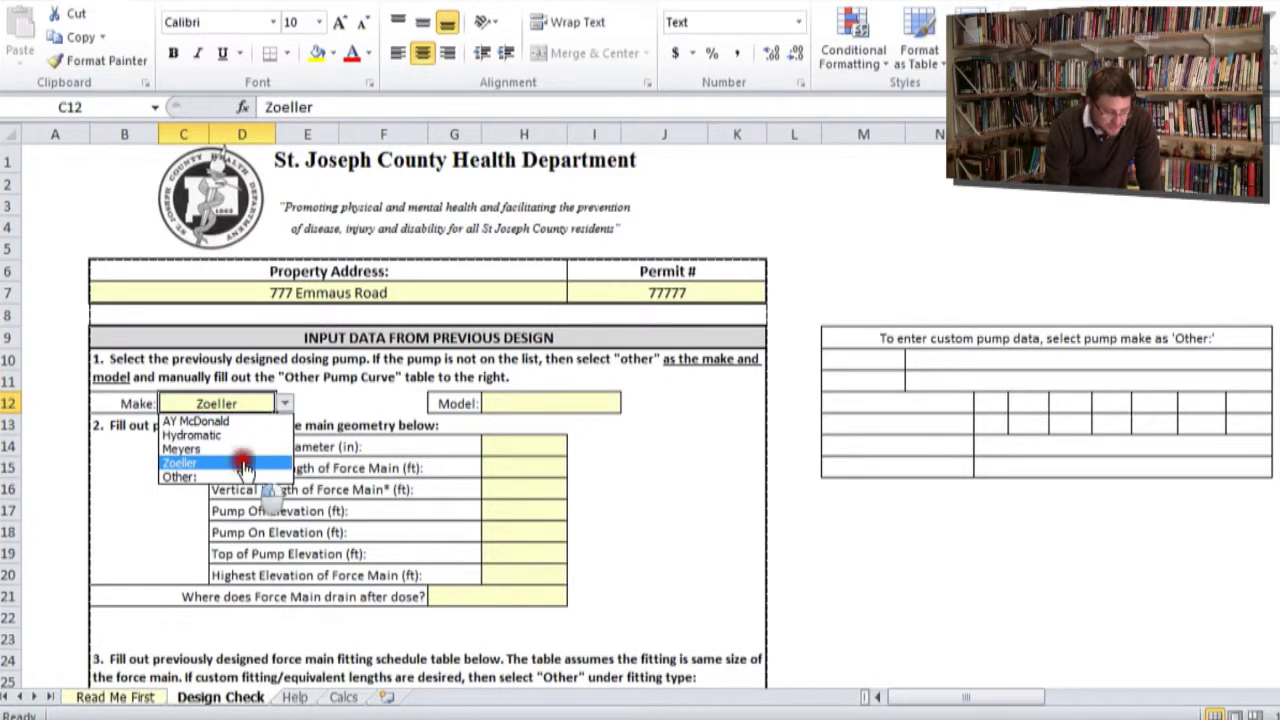
pyautogui.click(246, 462)
# - Set the dosing pump model to 98 and return to the pump make cell
pyautogui.click(556, 405)
pyautogui.click(630, 403)
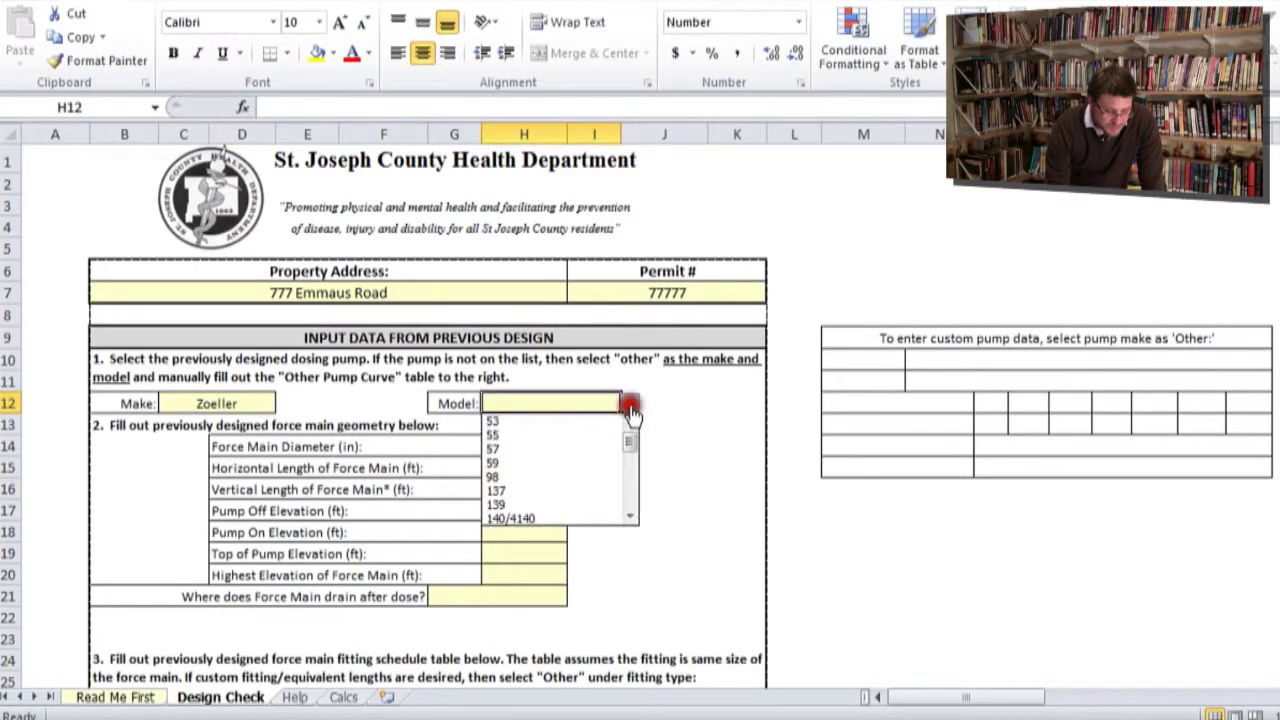
pyautogui.moveTo(632, 452)
pyautogui.mouseDown()
pyautogui.moveTo(632, 510)
pyautogui.moveTo(632, 429)
pyautogui.mouseUp()
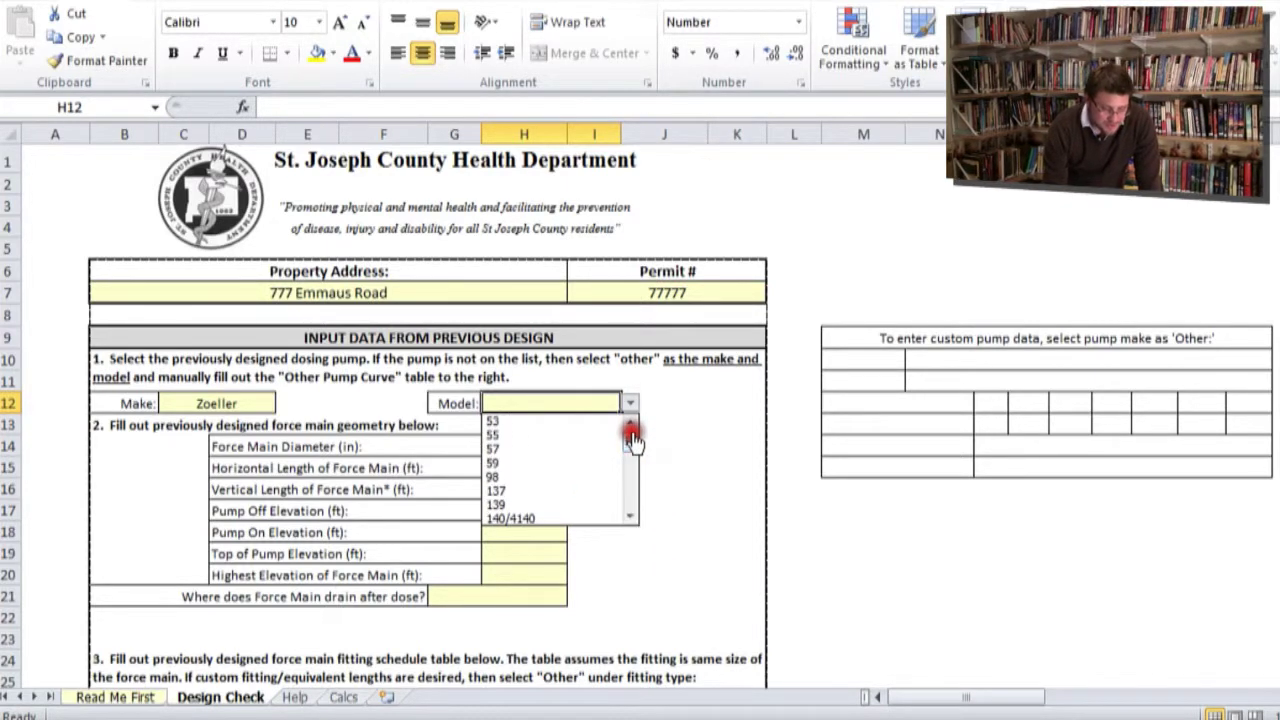
pyautogui.click(575, 480)
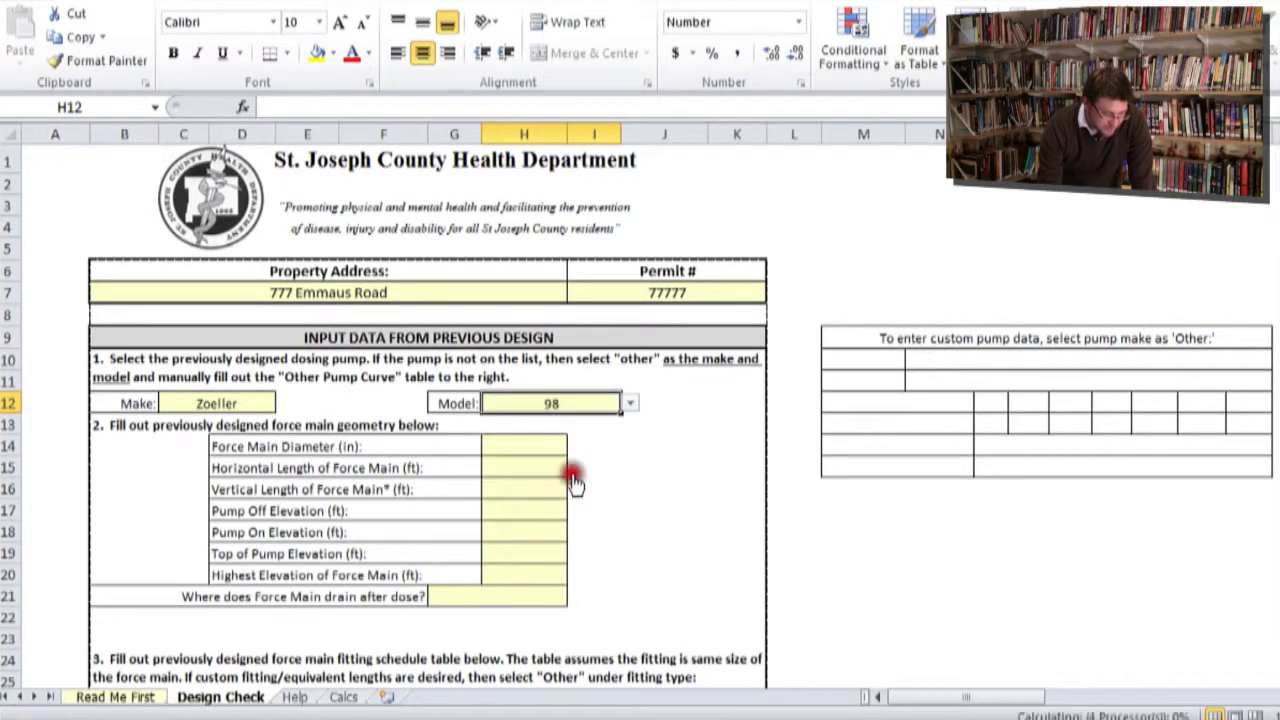
pyautogui.click(236, 410)
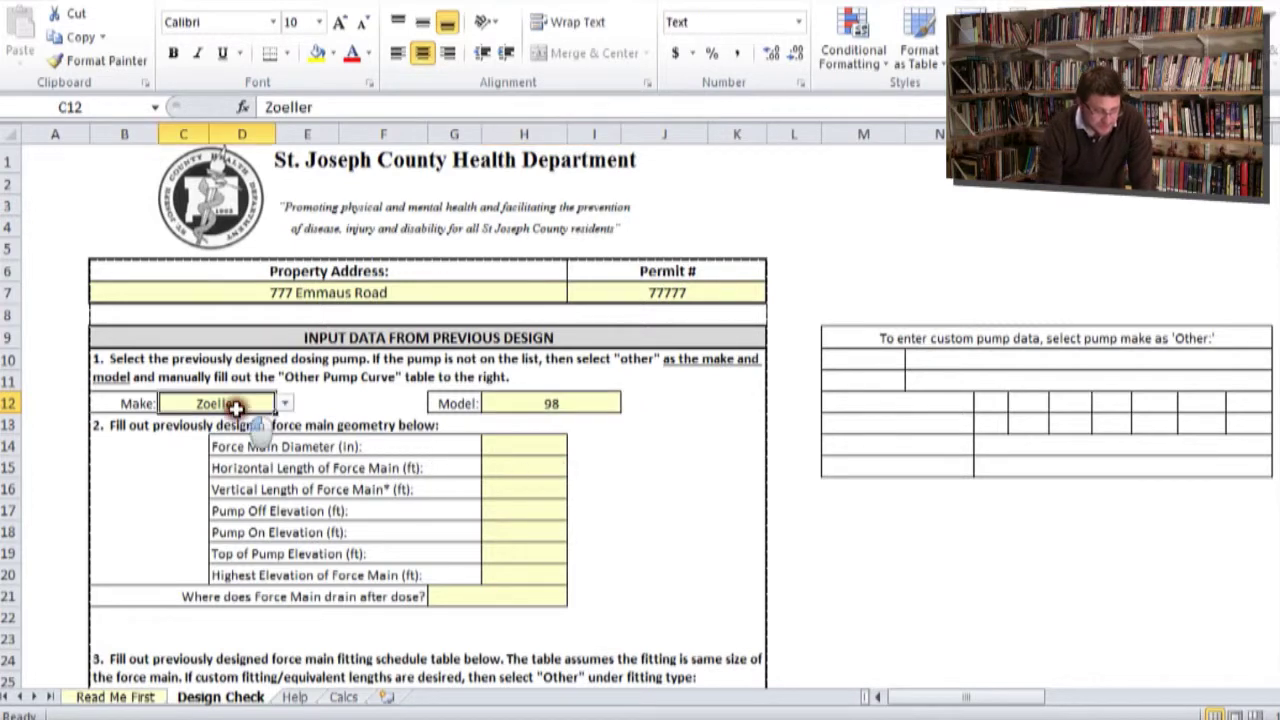
# - Set both the dosing pump make and the pump model to "Other:" under item 1 of the input data
pyautogui.click(286, 404)
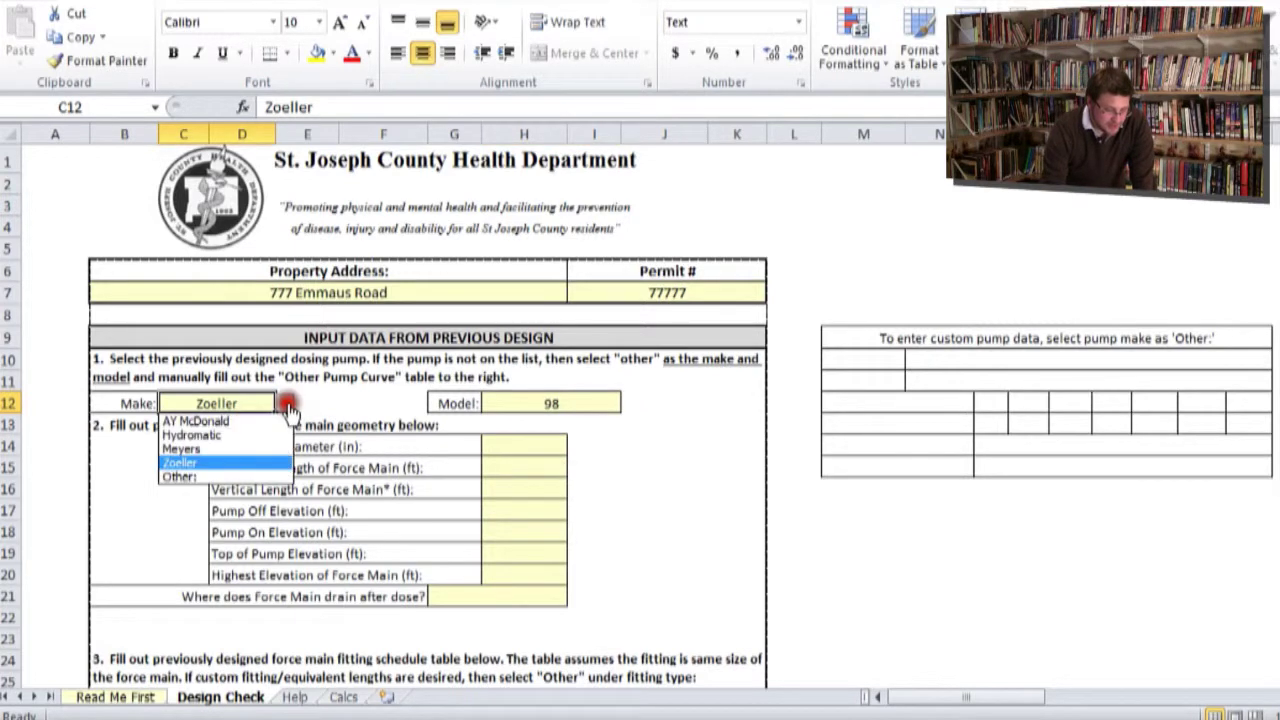
pyautogui.click(219, 478)
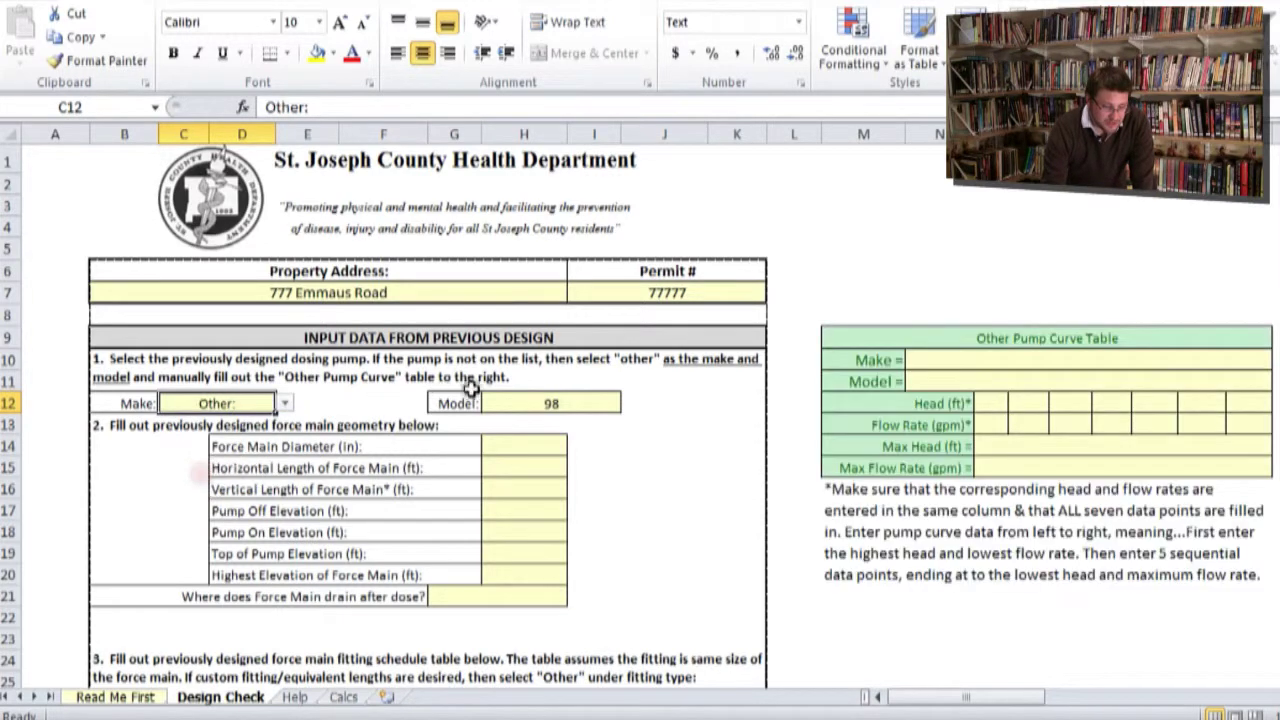
pyautogui.click(590, 405)
pyautogui.click(630, 403)
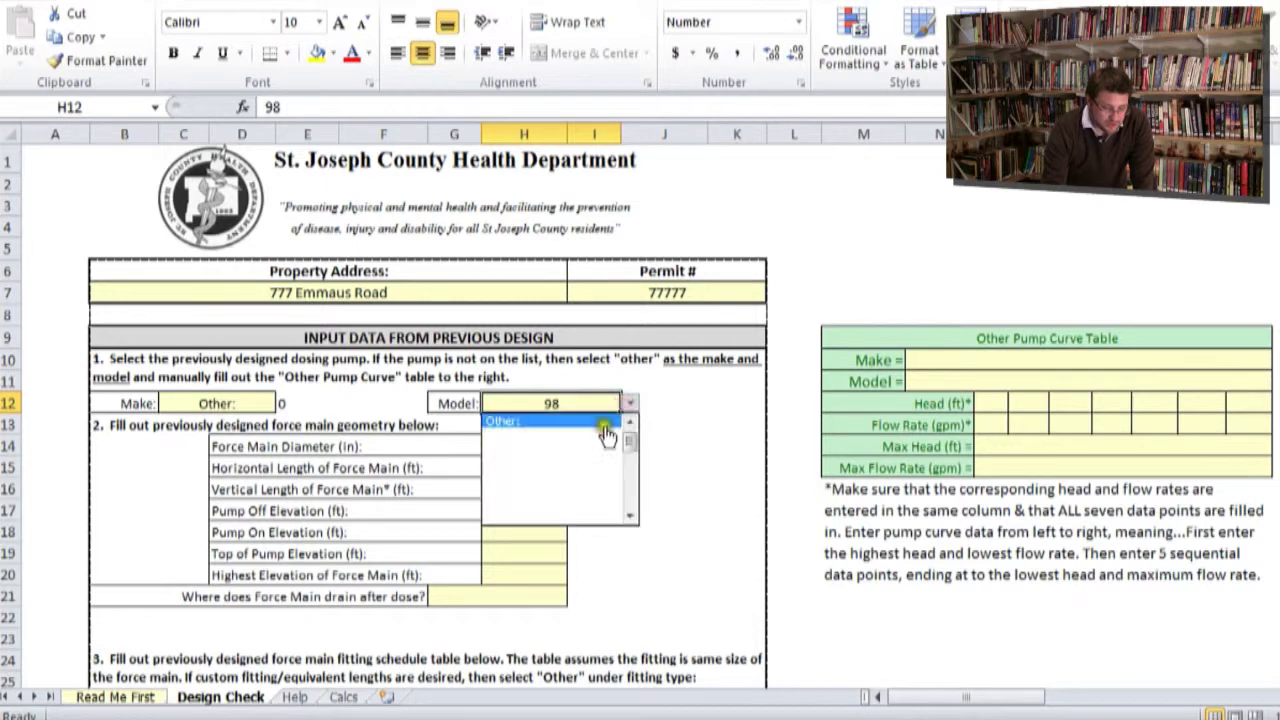
pyautogui.click(512, 424)
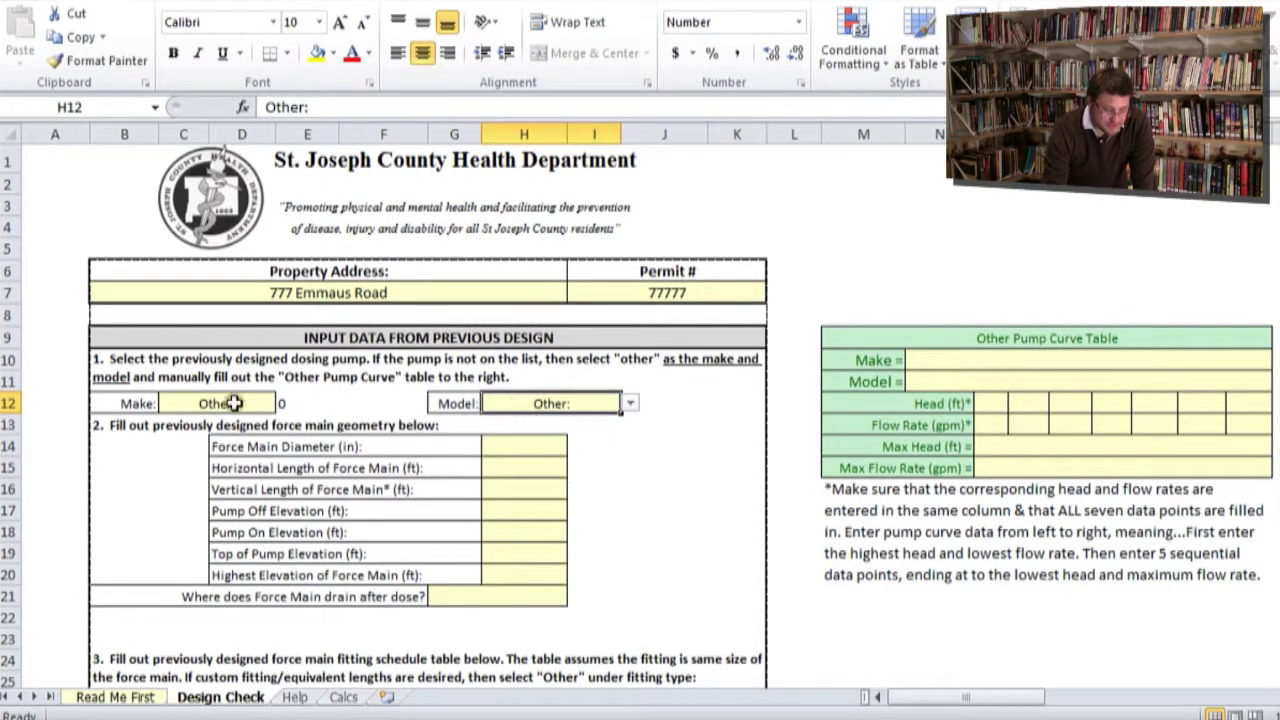
# - Review the make and model rows of the Other Pump Curve Table and the entry instructions beneath it
pyautogui.click(941, 360)
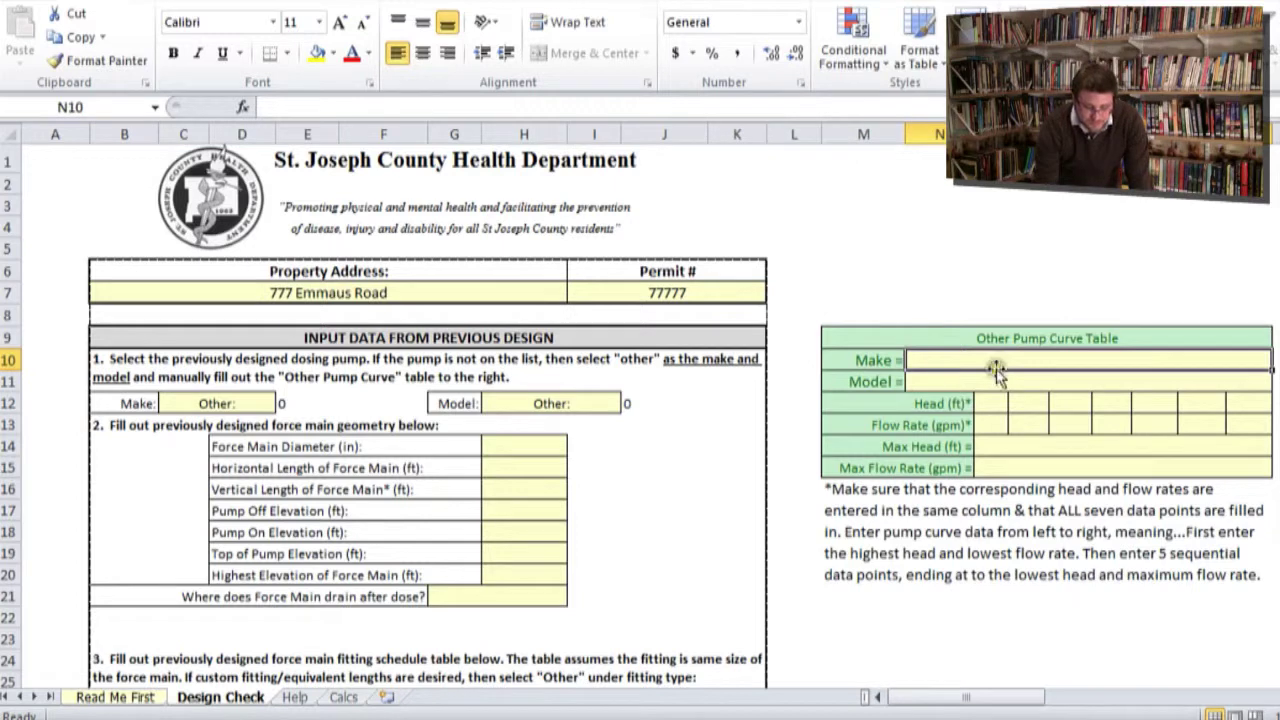
pyautogui.moveTo(955, 362); pyautogui.dragTo(1078, 463)
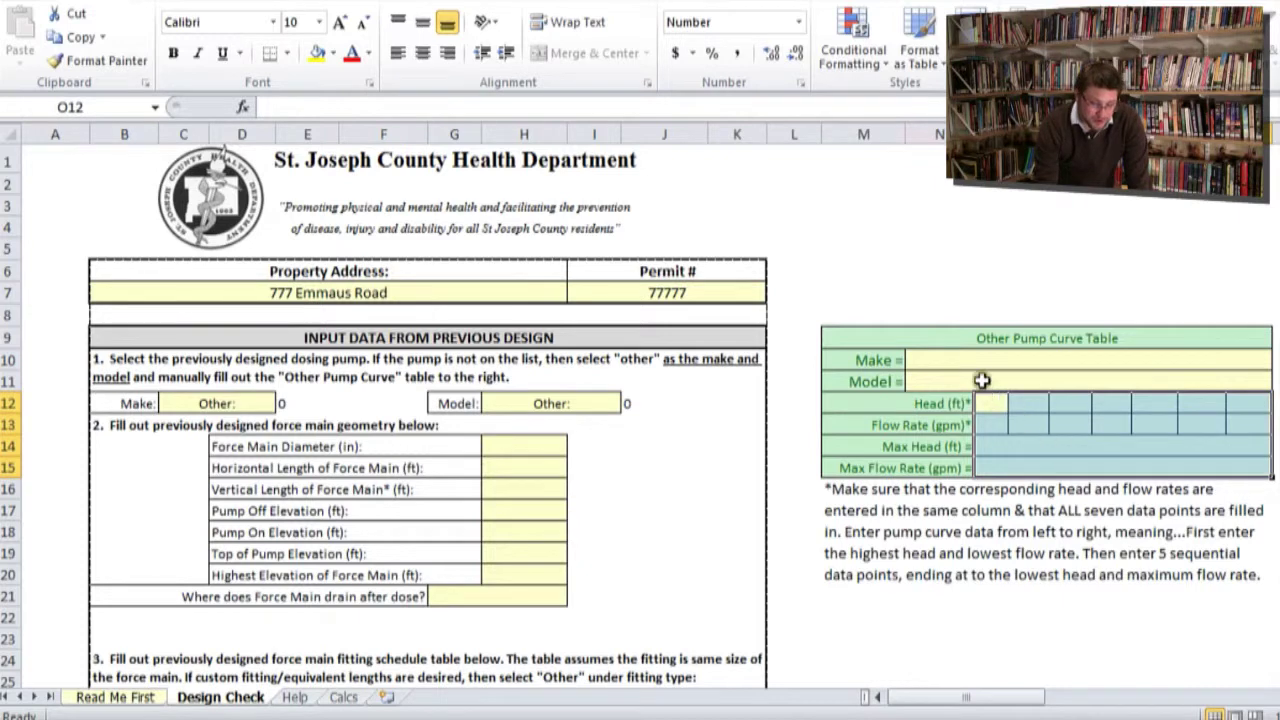
pyautogui.moveTo(980, 362); pyautogui.dragTo(977, 385)
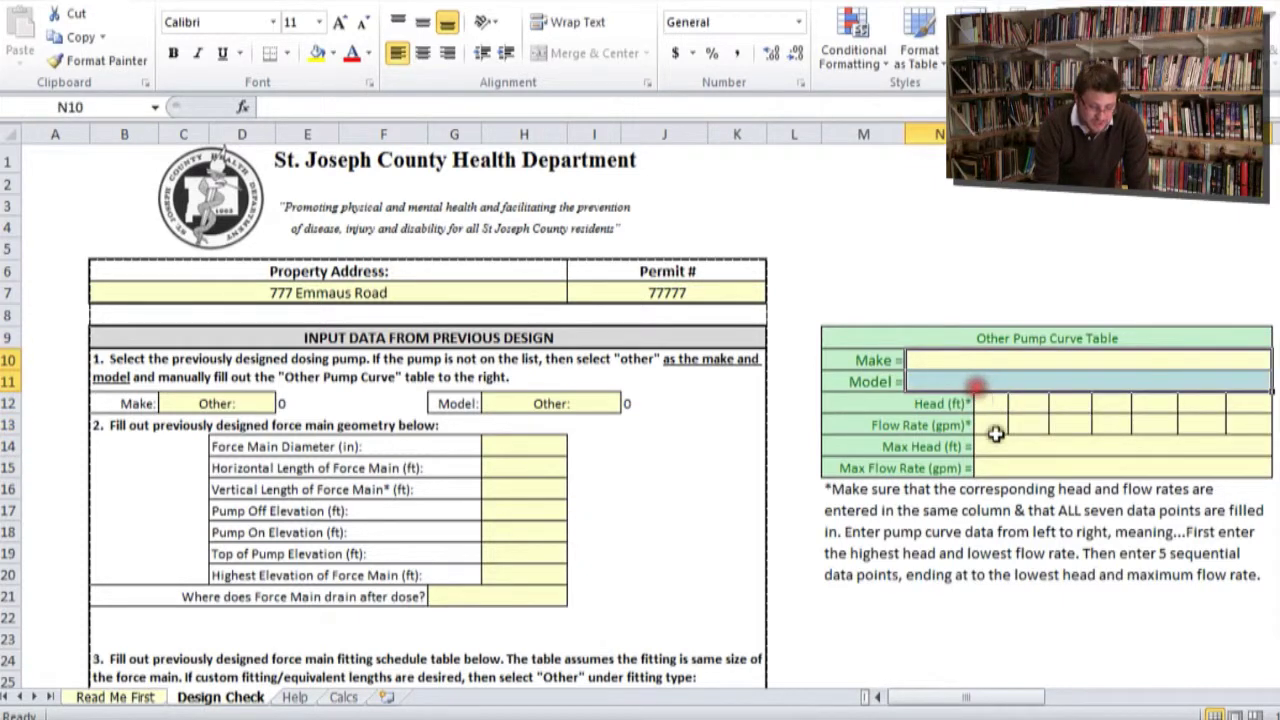
pyautogui.click(914, 541)
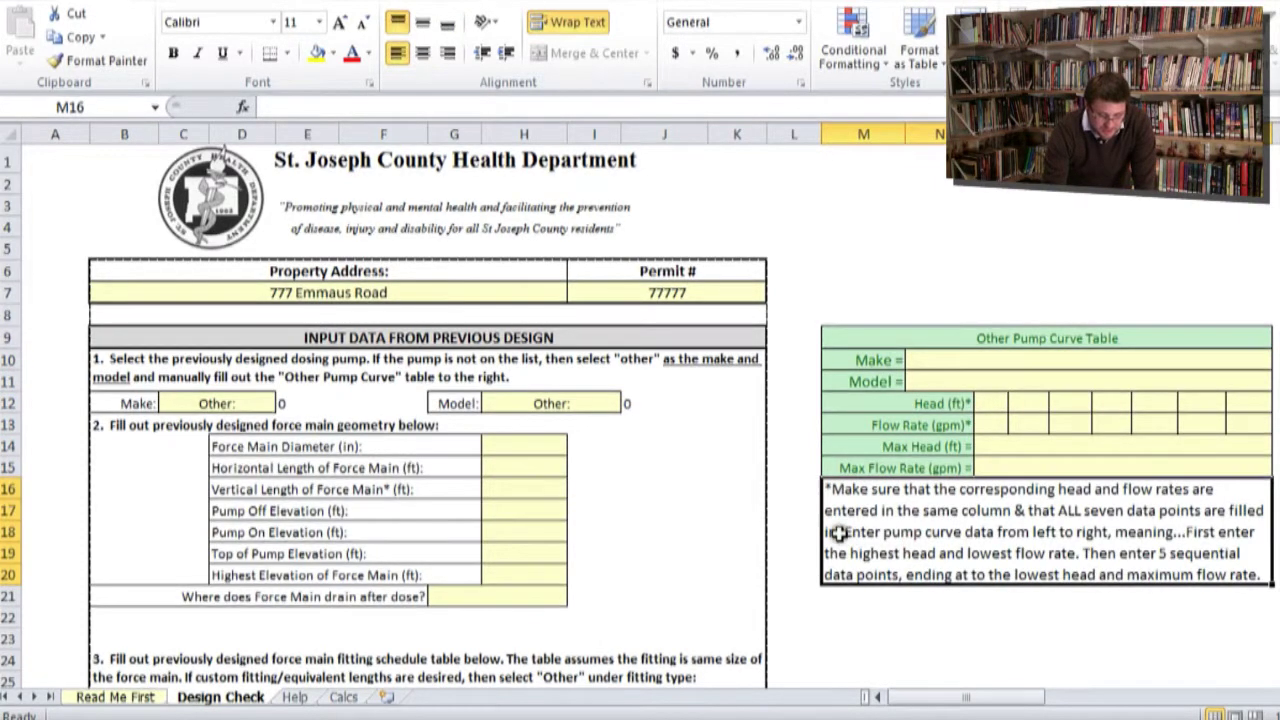
# - Examine the seven head and flow rate cell pairs in the Other Pump Curve Table
pyautogui.click(988, 405)
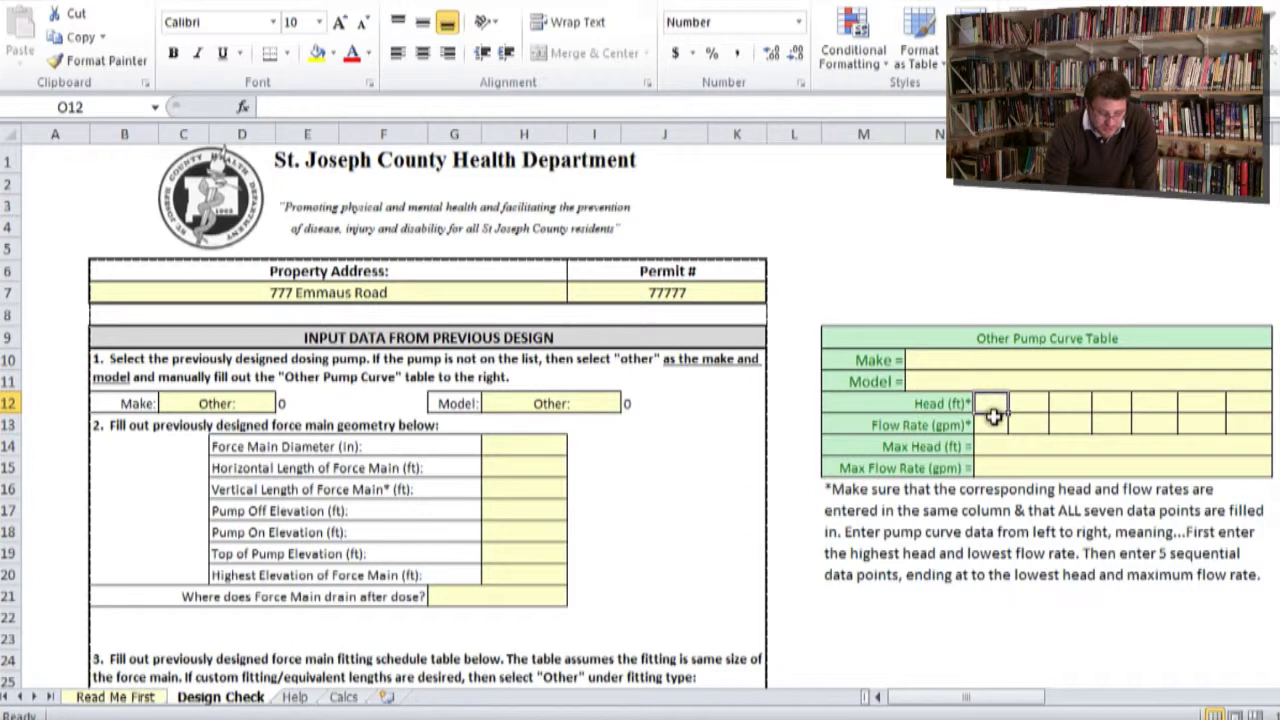
pyautogui.click(993, 421)
pyautogui.moveTo(993, 421); pyautogui.dragTo(1235, 418)
pyautogui.moveTo(989, 401); pyautogui.dragTo(1238, 403)
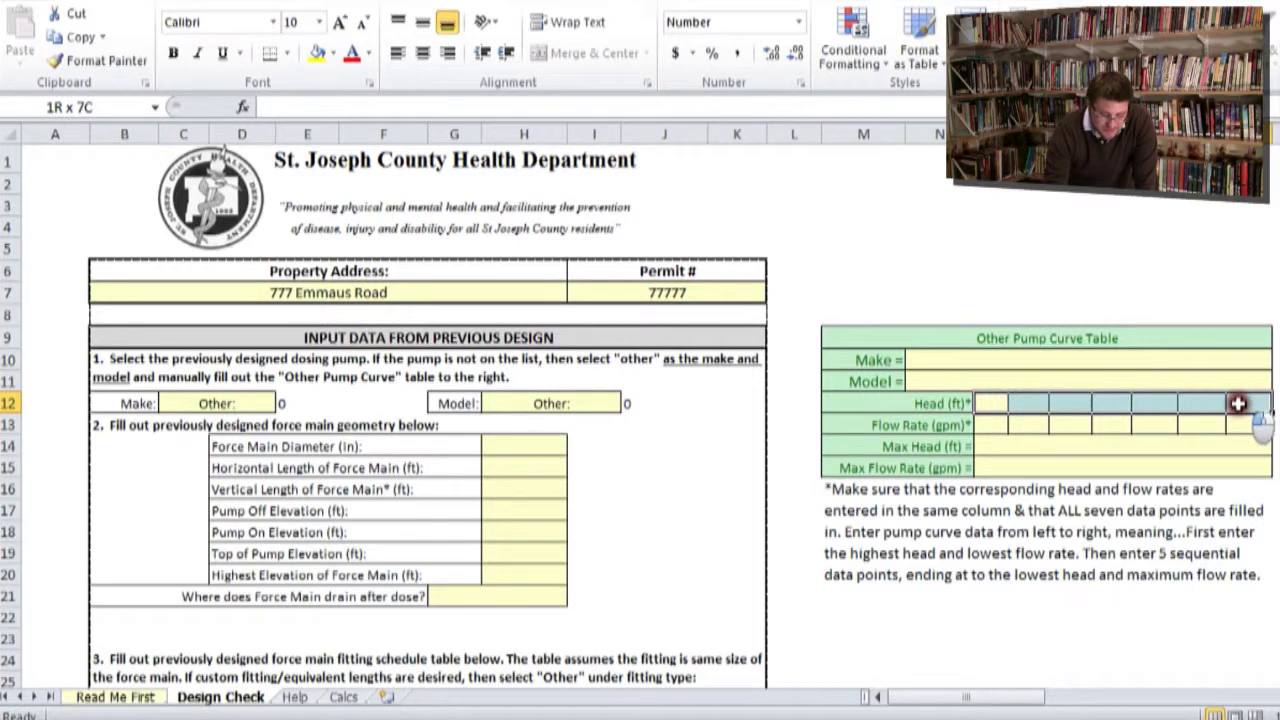
pyautogui.click(1018, 426)
pyautogui.moveTo(997, 404); pyautogui.dragTo(1235, 417)
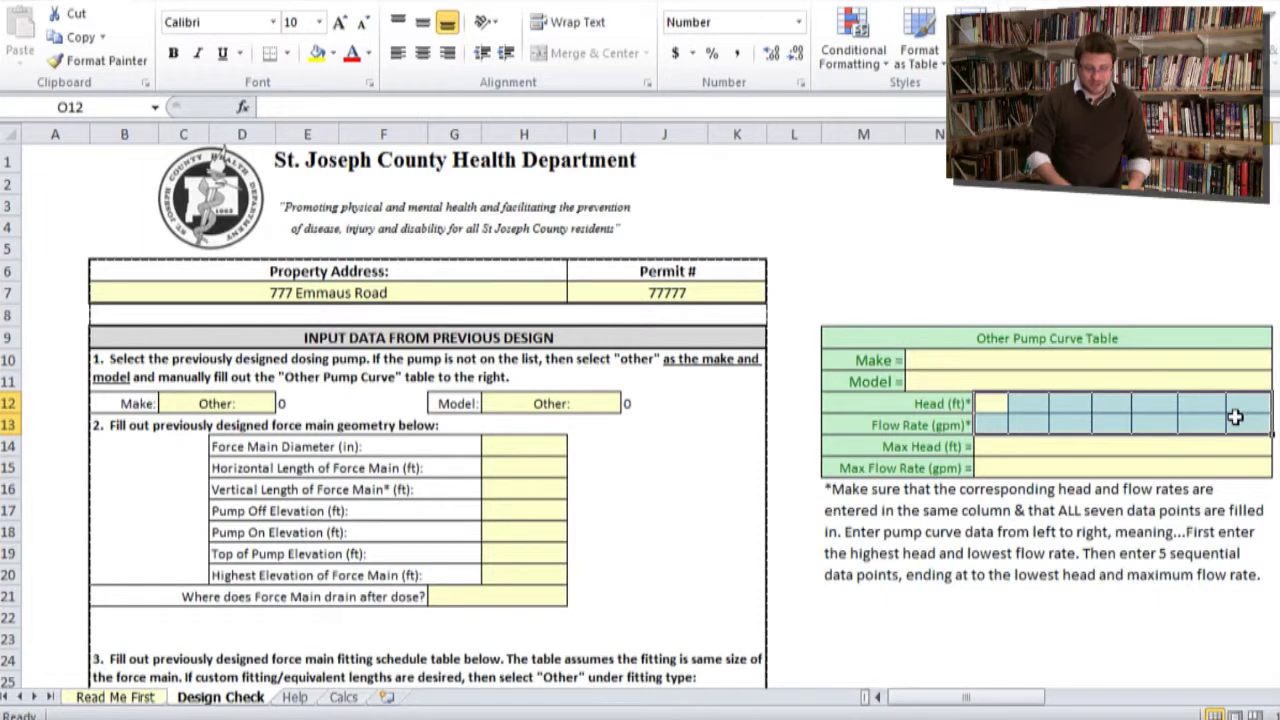
# - Examine the Max Head and Max Flow Rate rows of the Other Pump Curve Table
pyautogui.click(1116, 465)
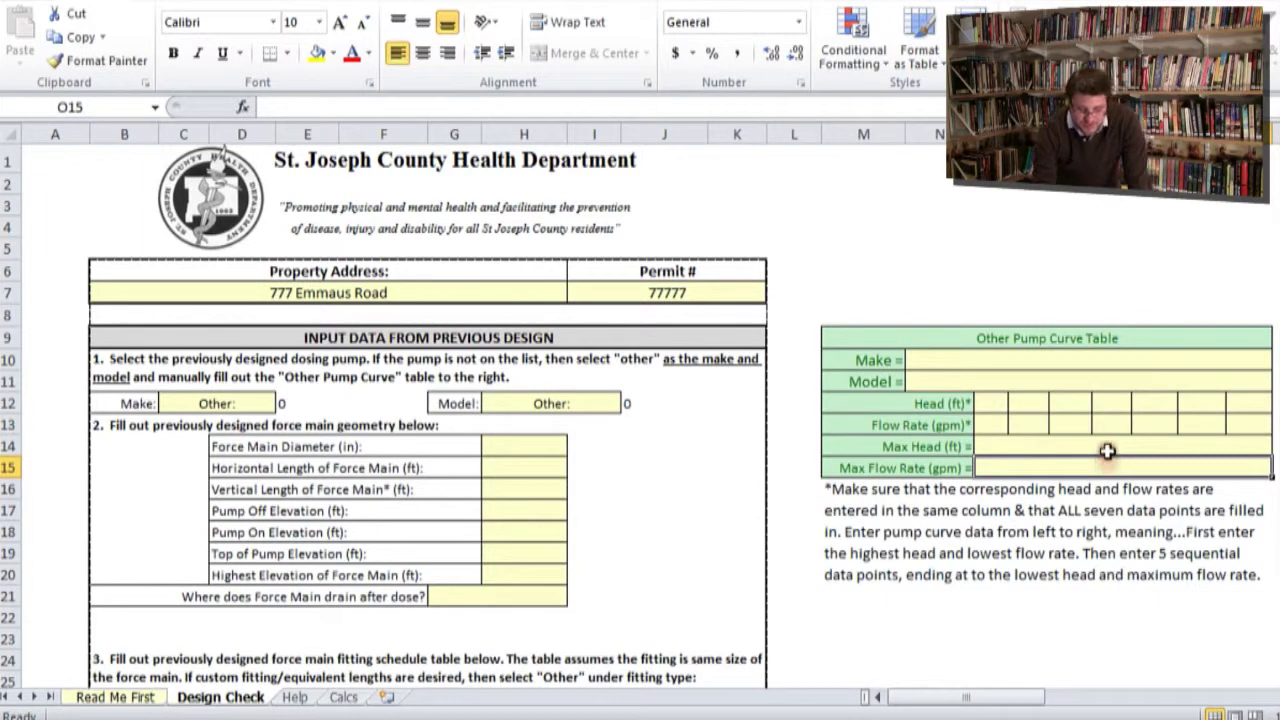
pyautogui.moveTo(1108, 446); pyautogui.dragTo(1098, 460)
pyautogui.click(1072, 449)
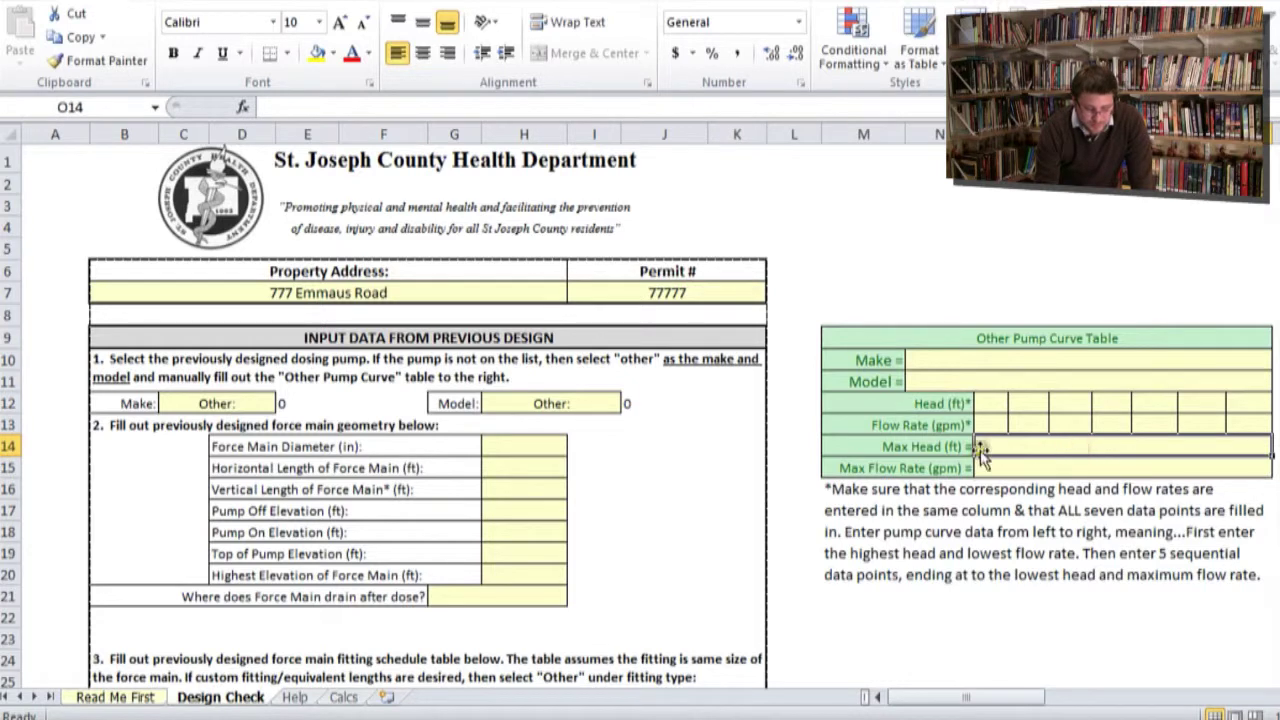
pyautogui.click(1036, 472)
pyautogui.click(1040, 447)
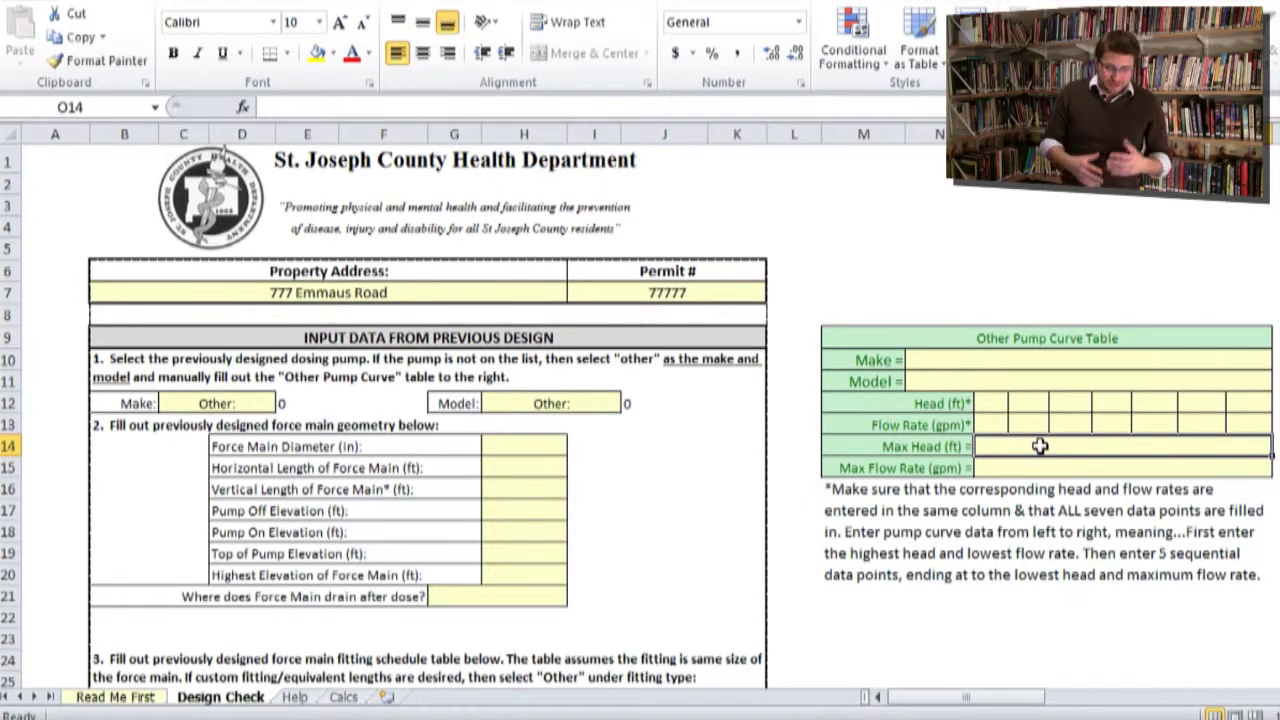
# - Set the dosing pump make back to Zoeller and the model to 98 under item 1
pyautogui.click(205, 401)
pyautogui.click(285, 405)
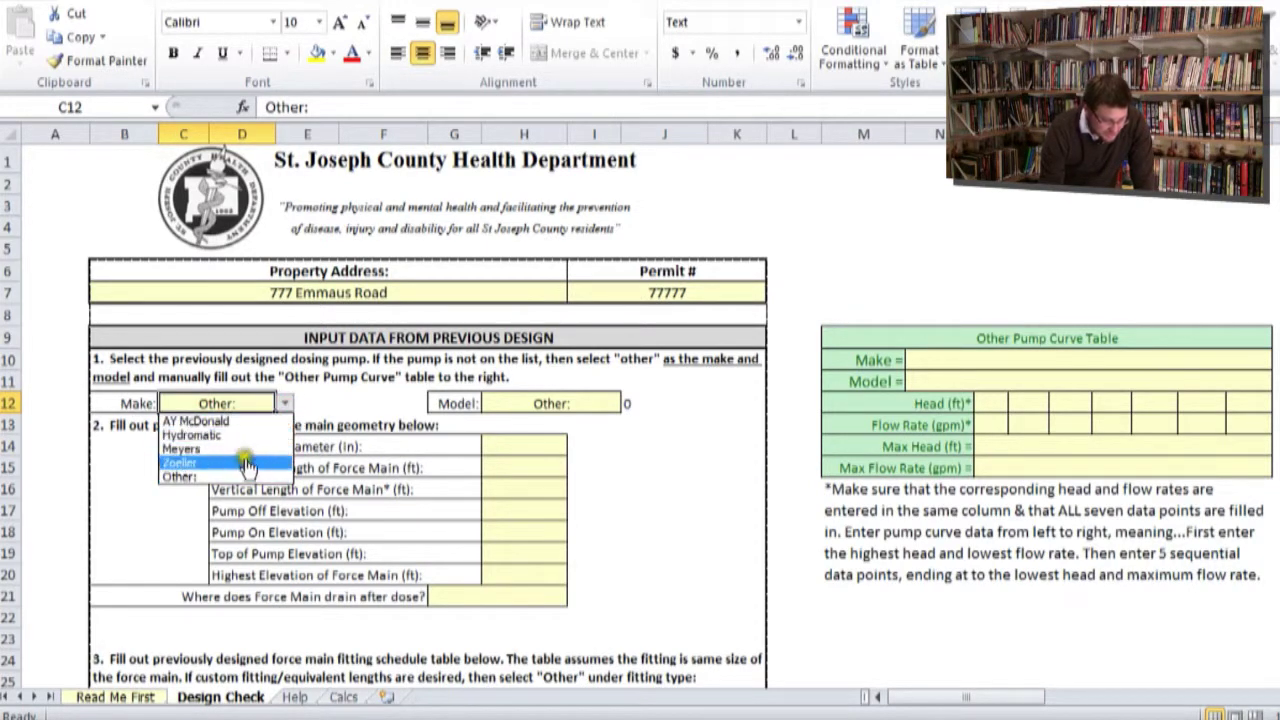
pyautogui.click(200, 462)
pyautogui.click(593, 403)
pyautogui.click(630, 403)
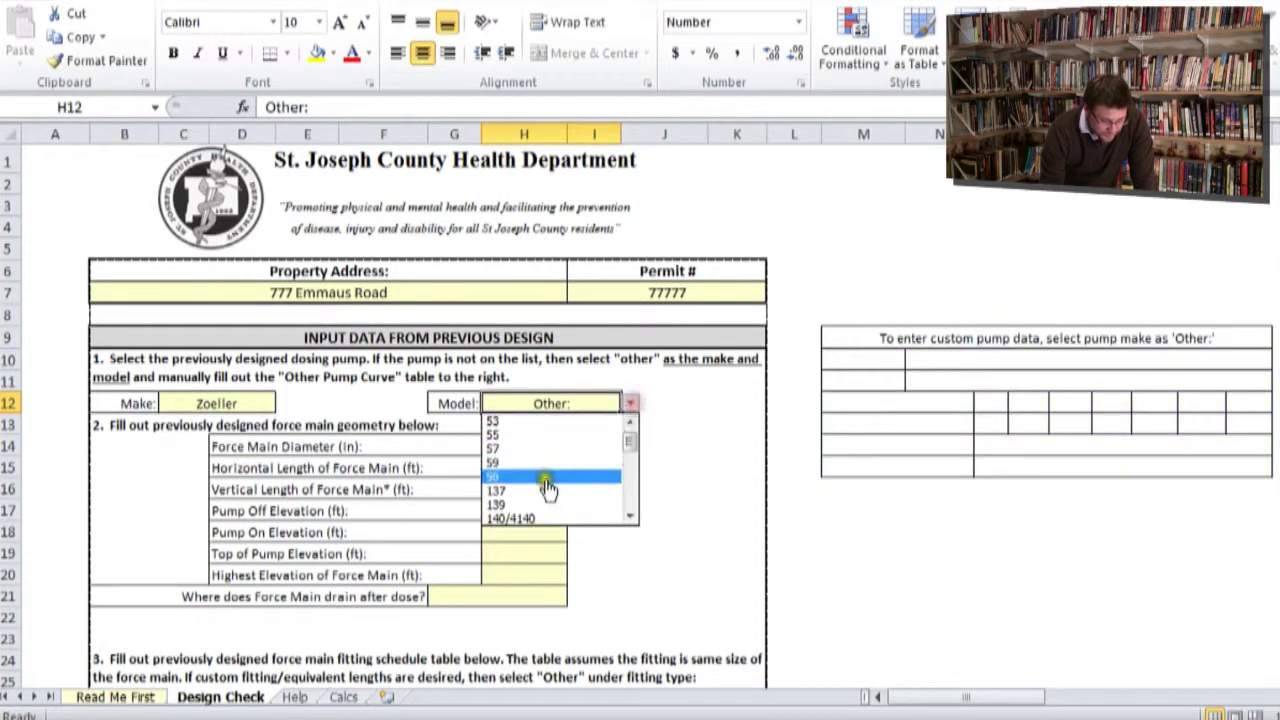
pyautogui.click(537, 477)
# - Look through the list of available Zoeller pump models and close it without choosing another model
pyautogui.click(544, 445)
pyautogui.click(597, 403)
pyautogui.click(630, 403)
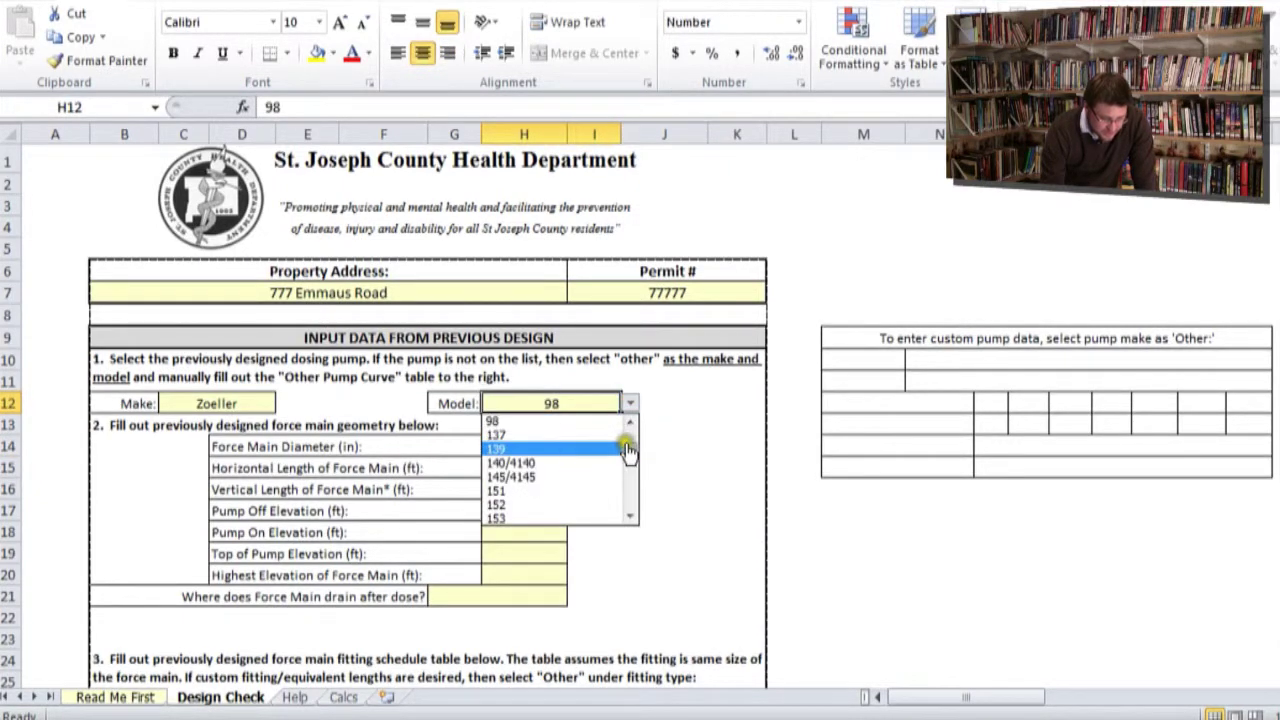
pyautogui.click(631, 432)
pyautogui.click(630, 403)
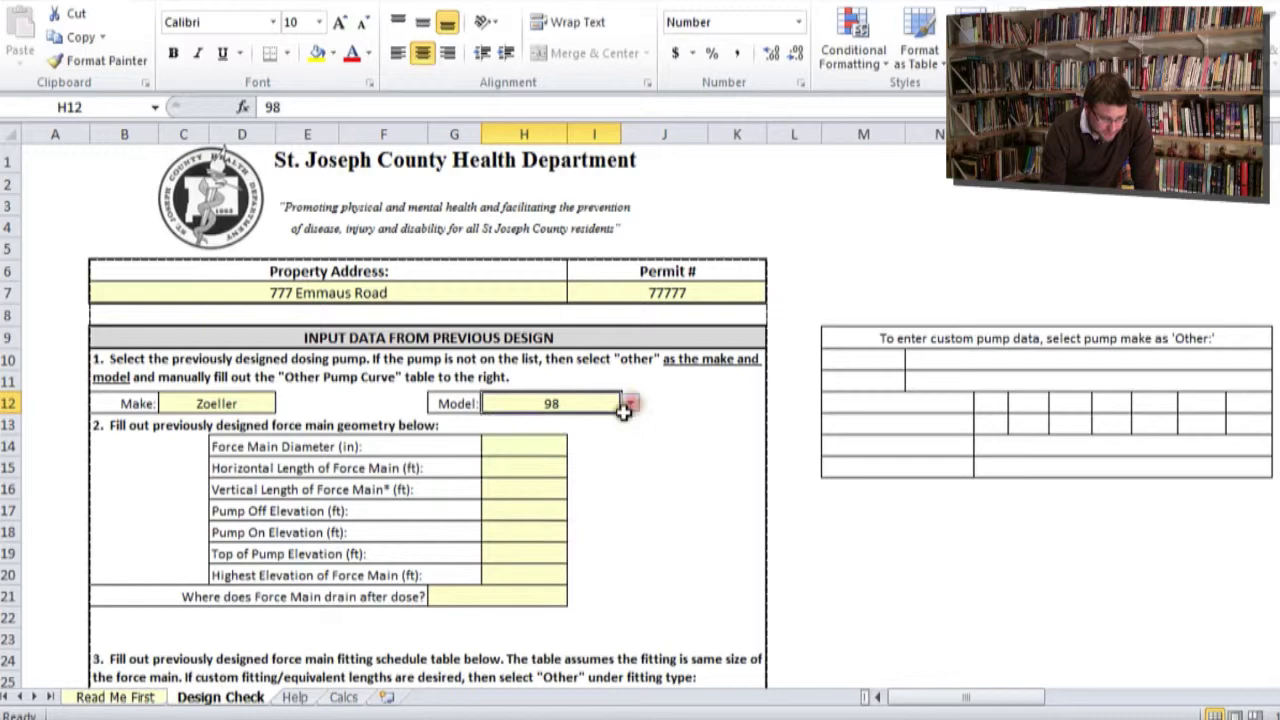
# - Examine the selected pump's curve on the head versus flow rate chart in the Analysis section
pyautogui.scroll(-1, 545, 480)
pyautogui.scroll(-9, 538, 483)
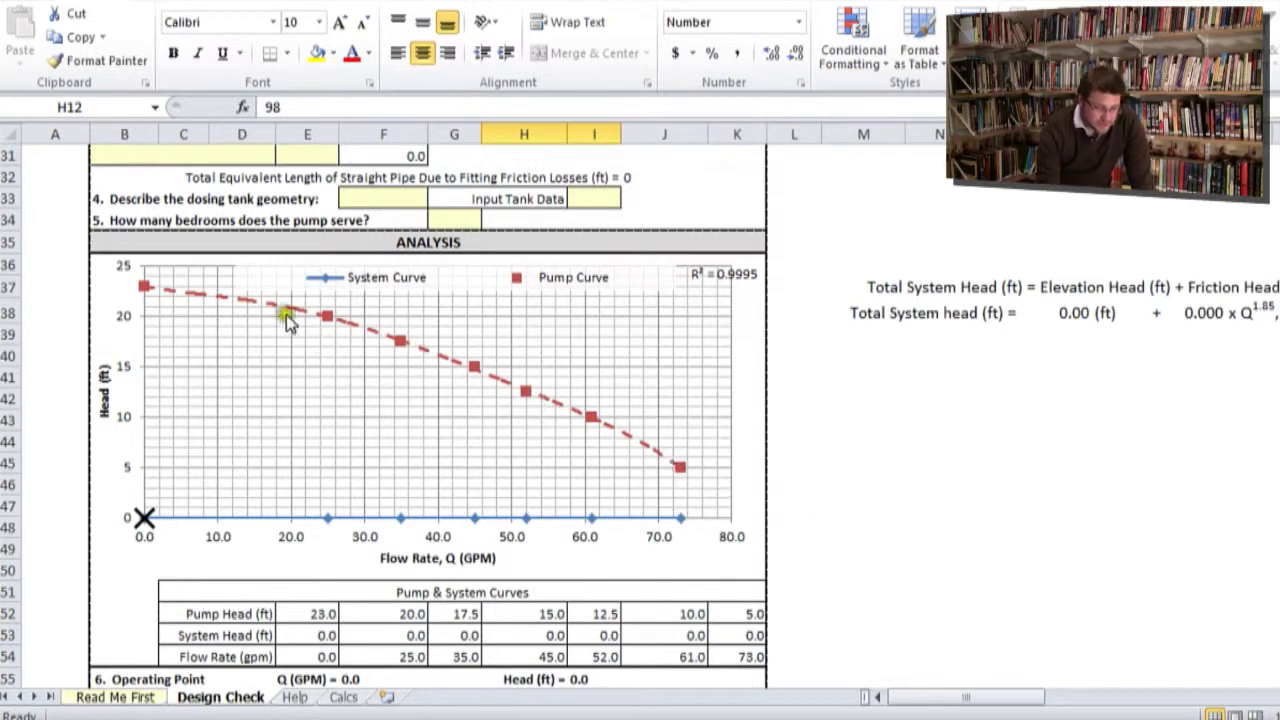
pyautogui.click(722, 287)
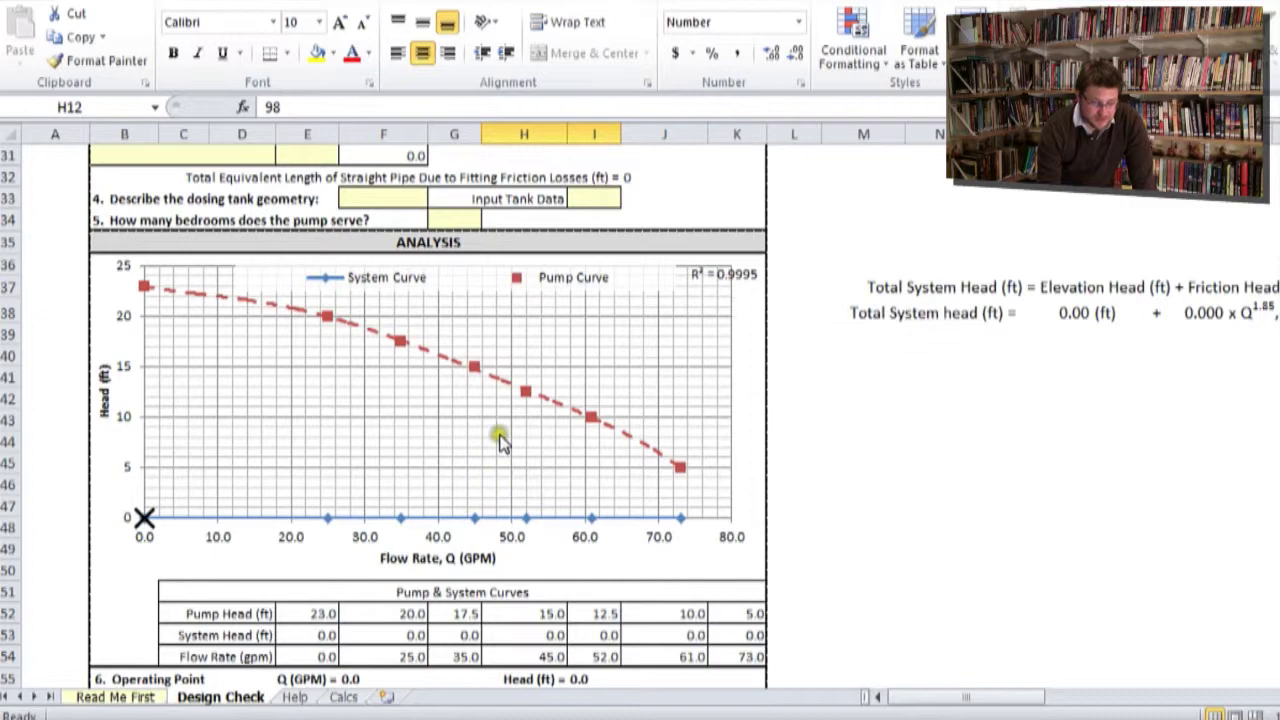
pyautogui.scroll(4, 537, 415)
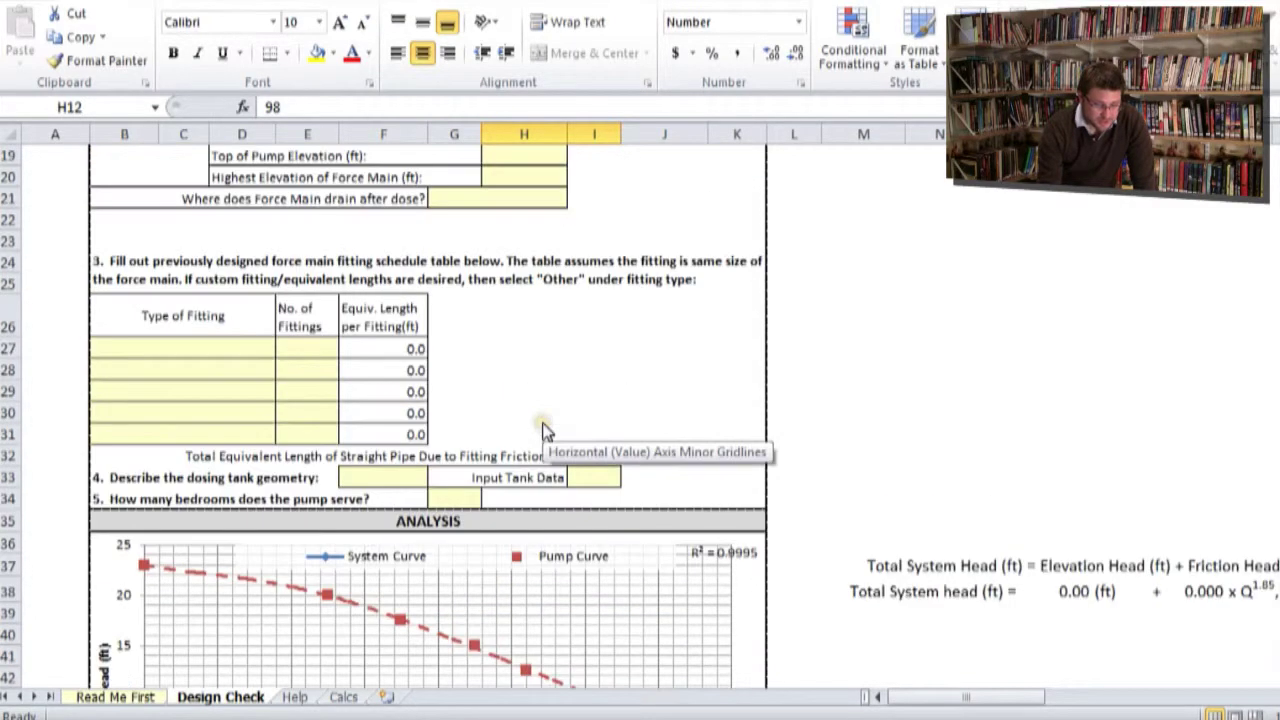
pyautogui.scroll(-3, 525, 432)
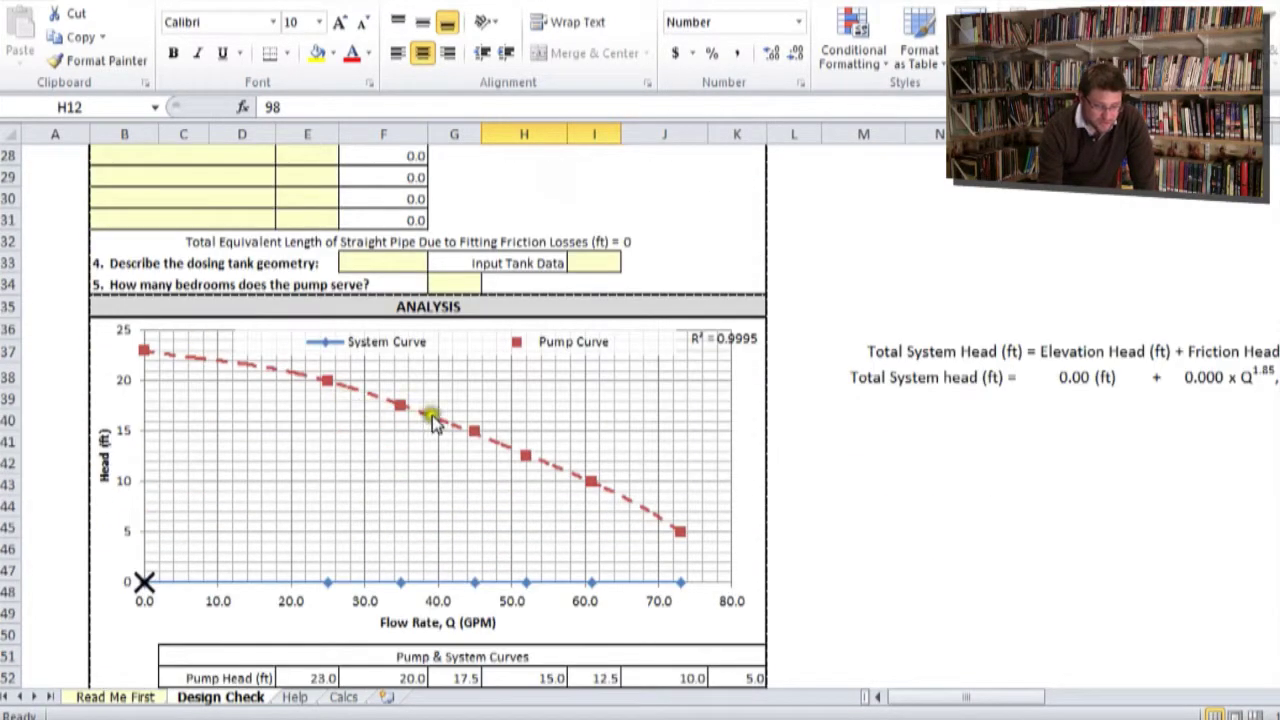
pyautogui.click(295, 377)
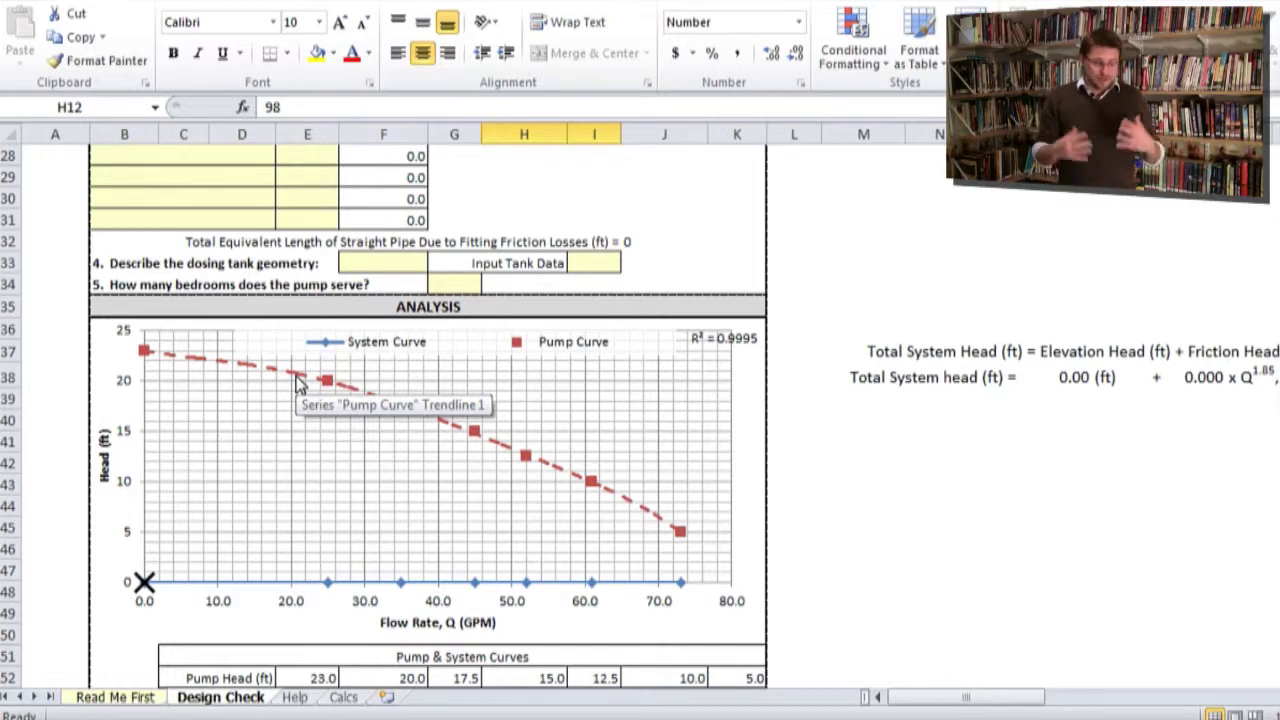
# - Set the force main diameter to 3.0 inches under item 2 of the input data
pyautogui.scroll(9, 423, 363)
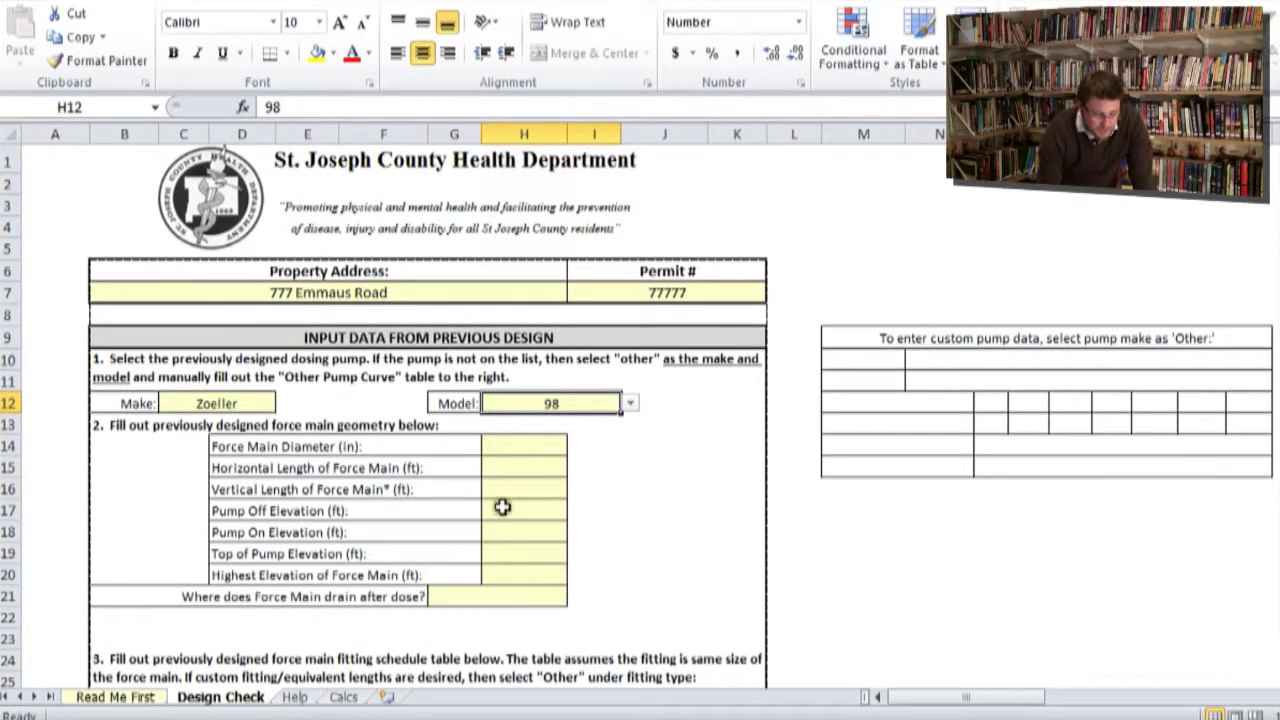
pyautogui.click(526, 445)
pyautogui.click(576, 446)
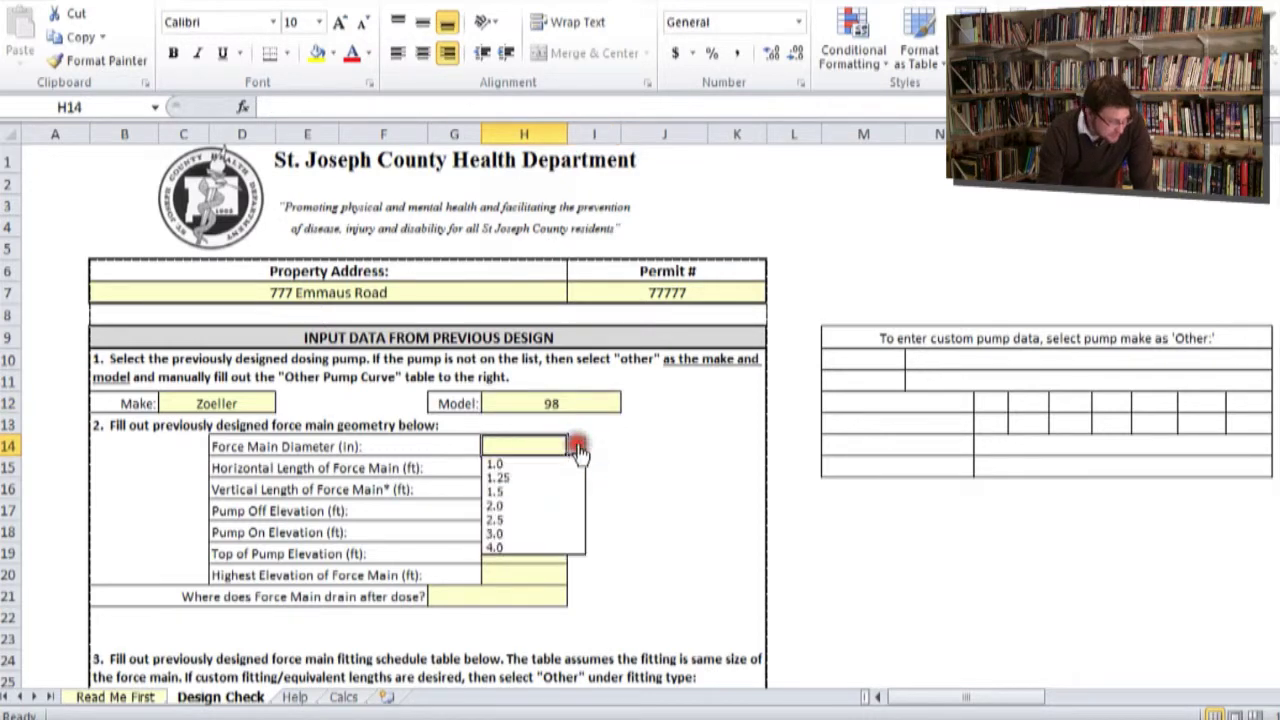
pyautogui.click(500, 533)
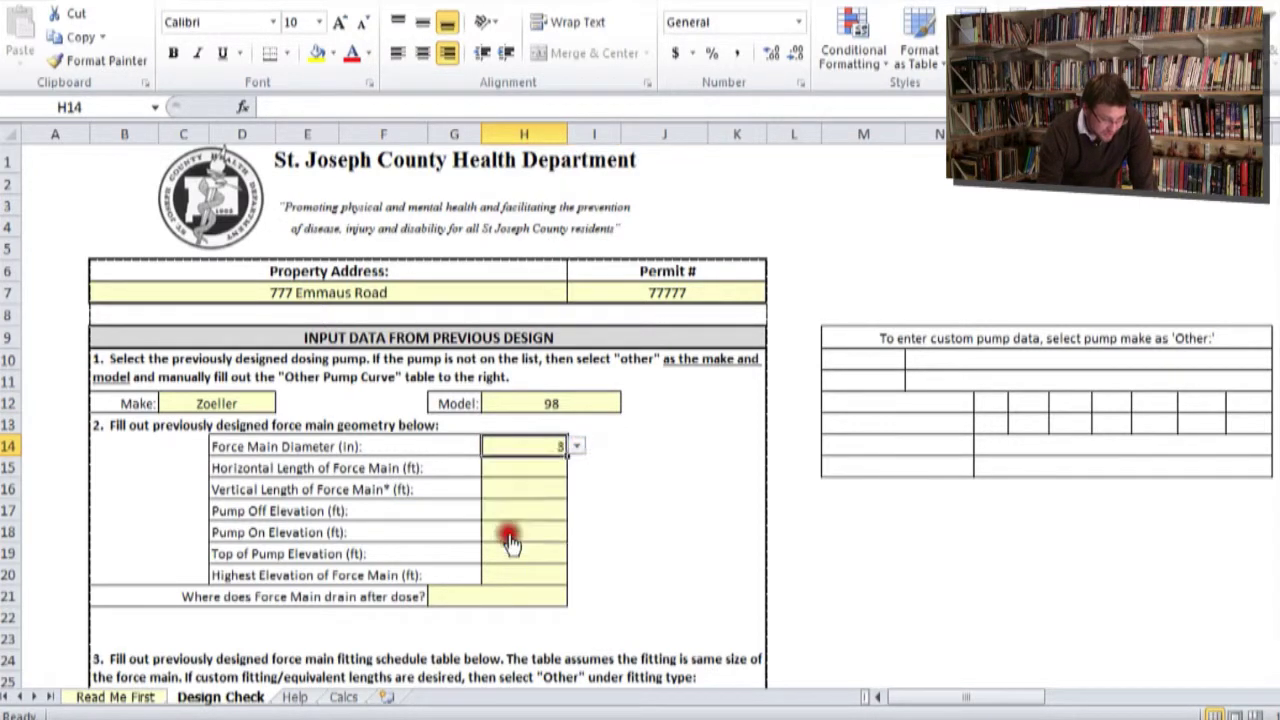
# - Enter 40 ft as the horizontal length of the force main
pyautogui.click(538, 467)
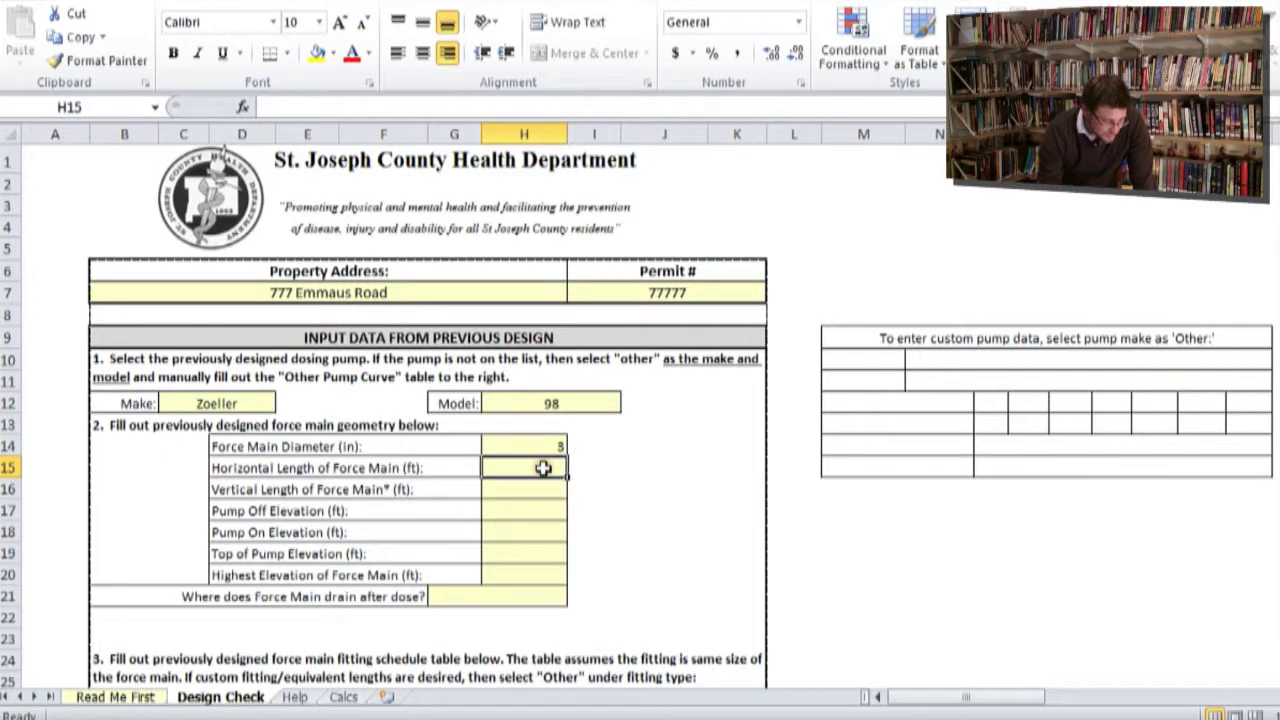
pyautogui.write('40')
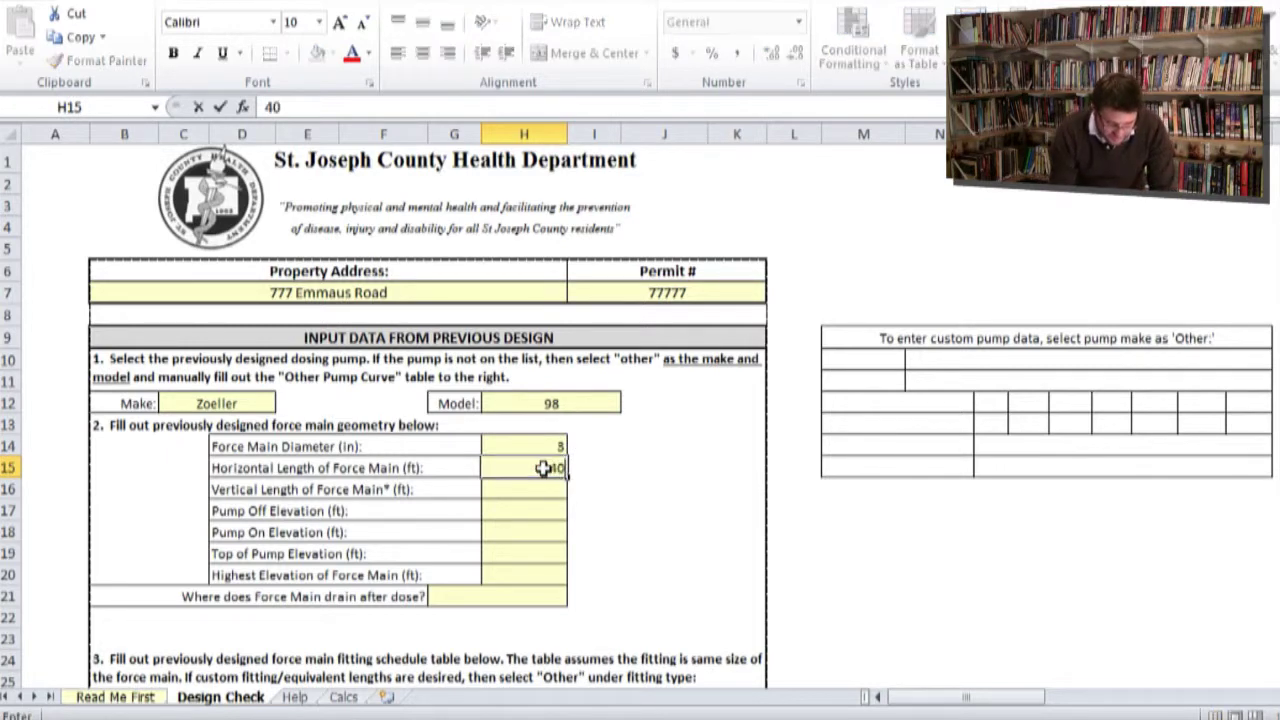
pyautogui.press('Return')
pyautogui.click(543, 468)
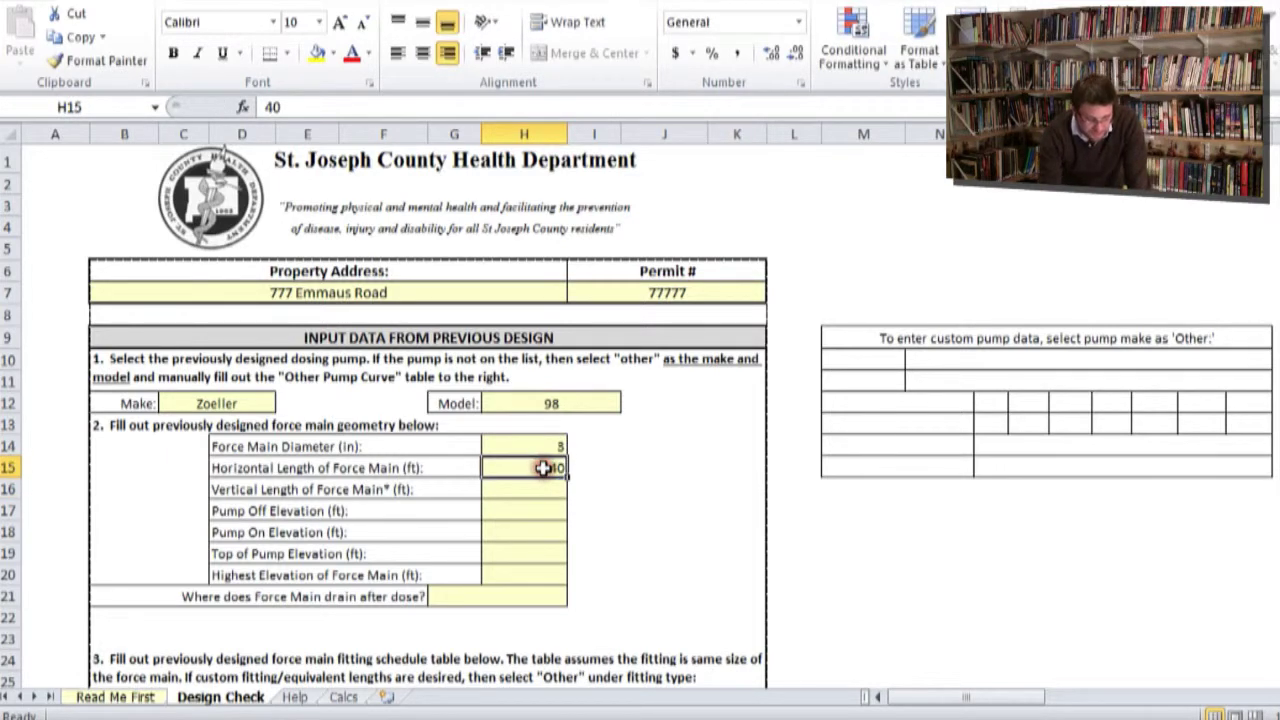
pyautogui.click(532, 486)
pyautogui.click(543, 468)
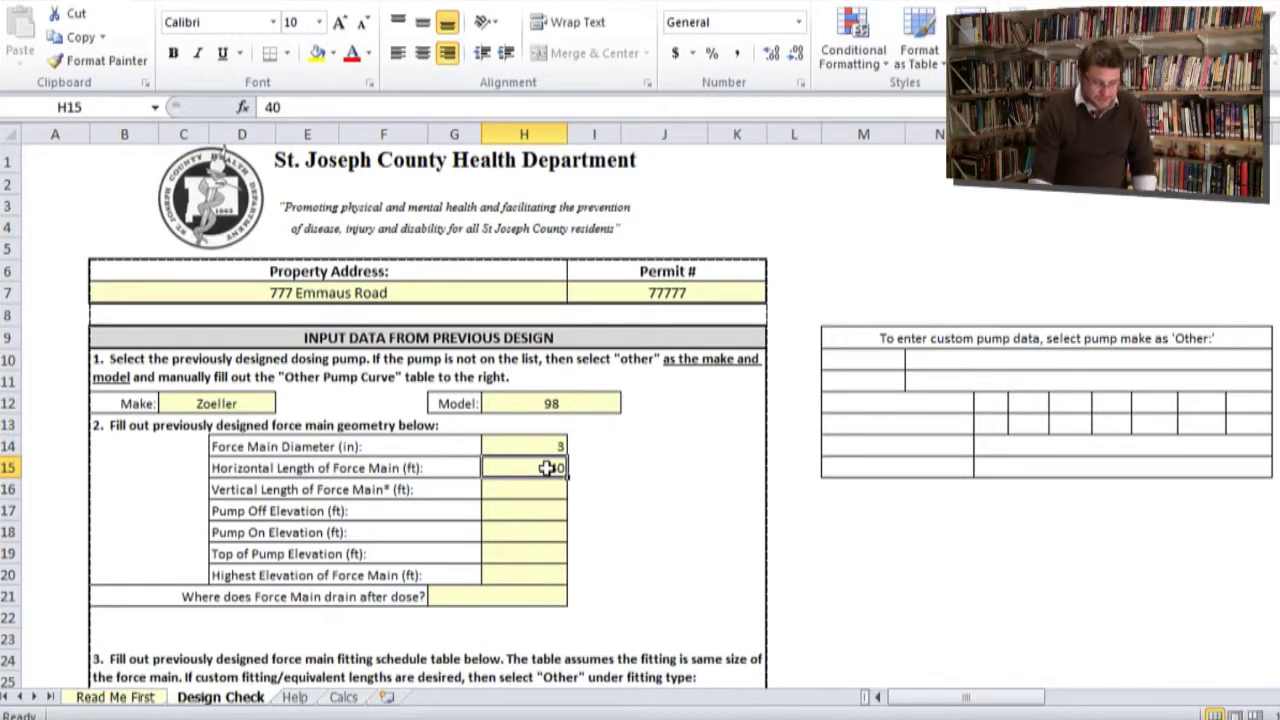
# - Read the Help worksheet's explanation of the vertical length of force main and study its Example 1 diagram
pyautogui.click(519, 489)
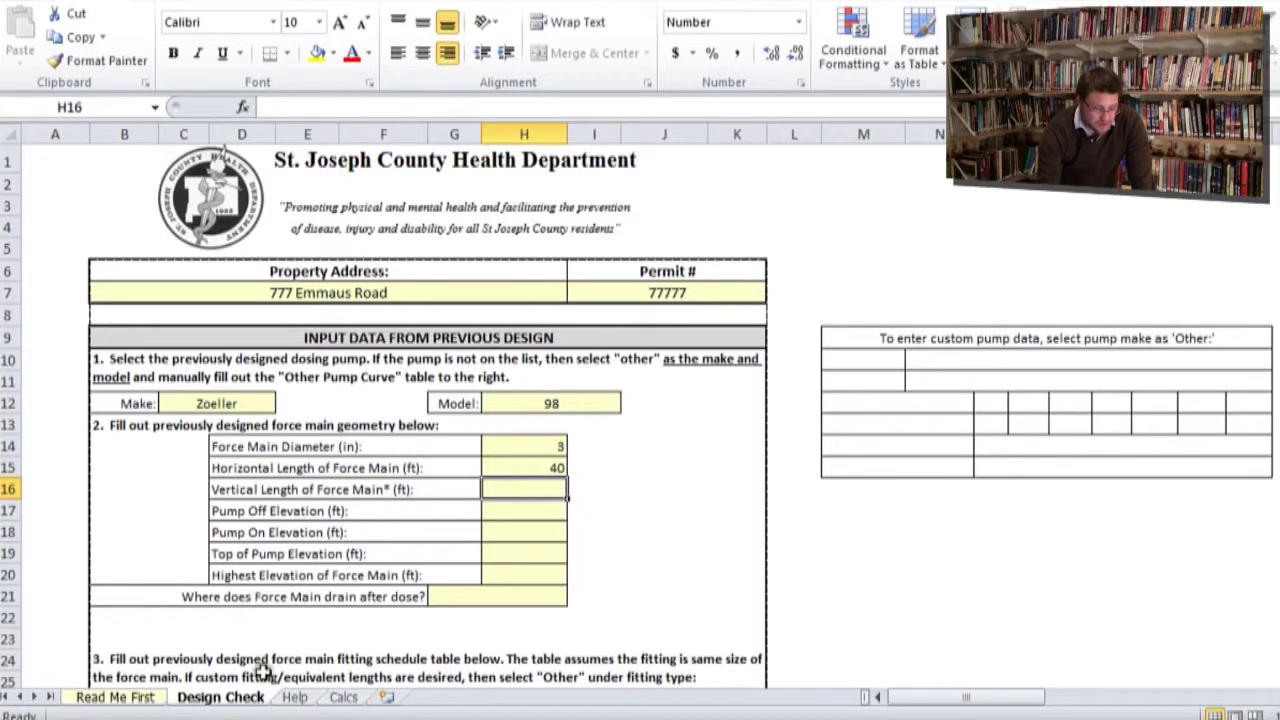
pyautogui.click(295, 698)
pyautogui.scroll(6, 310, 480)
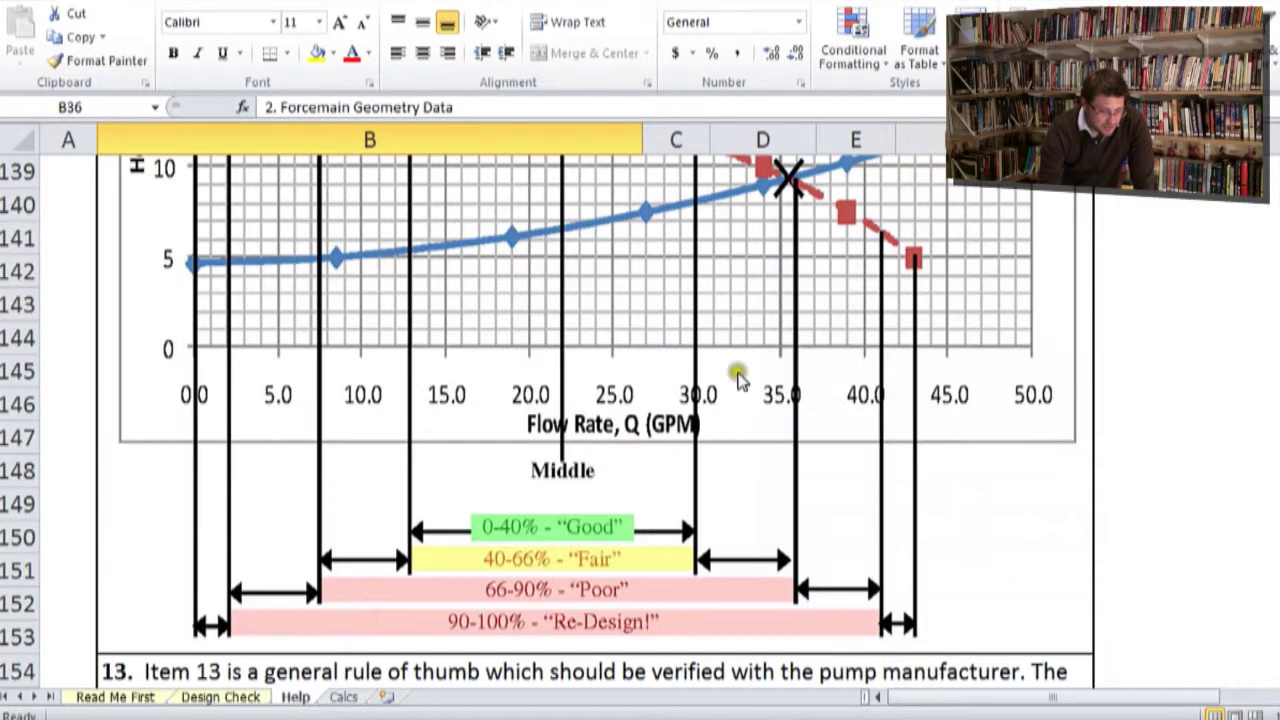
pyautogui.scroll(20, 595, 420)
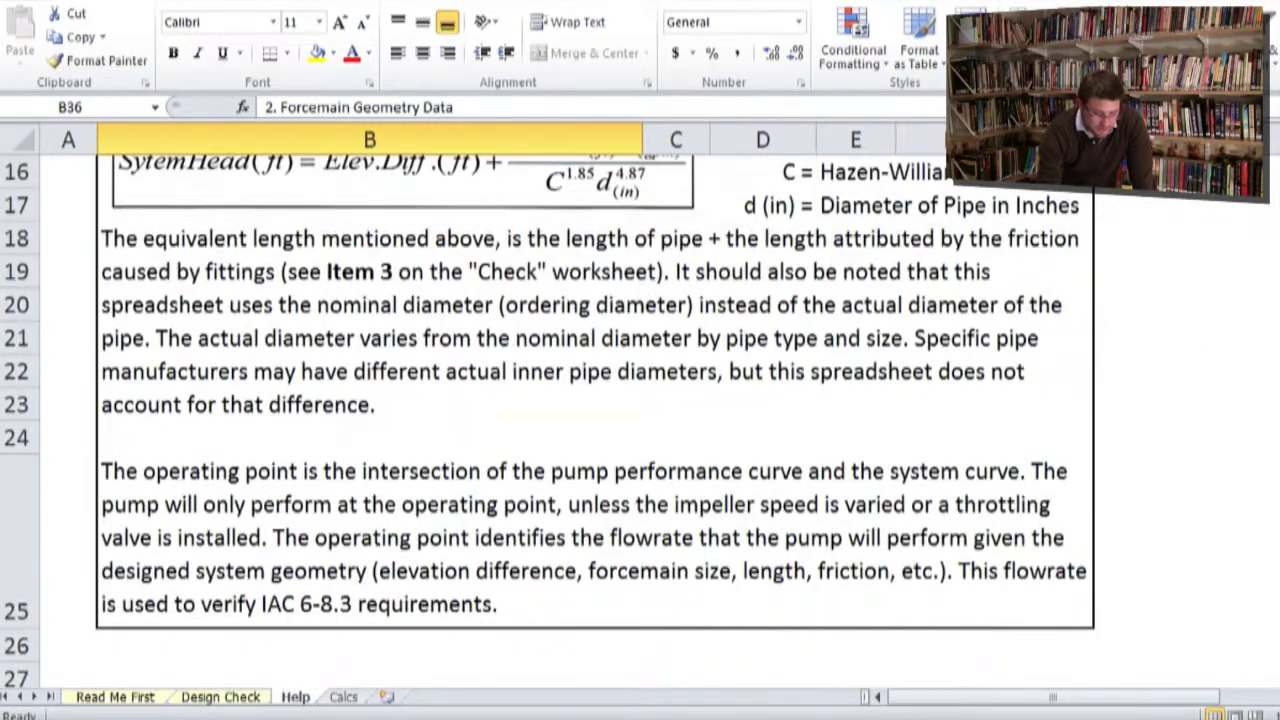
pyautogui.scroll(-6, 595, 420)
pyautogui.scroll(-4, 595, 420)
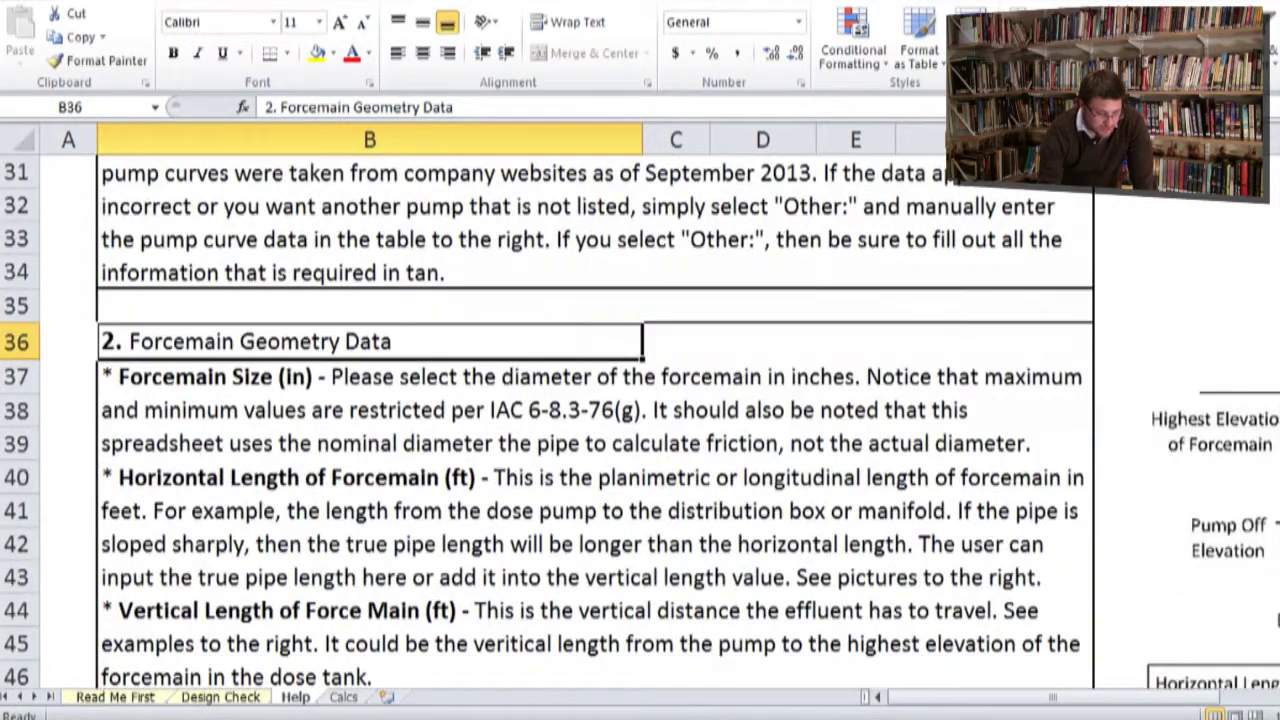
pyautogui.scroll(-1, 180, 305)
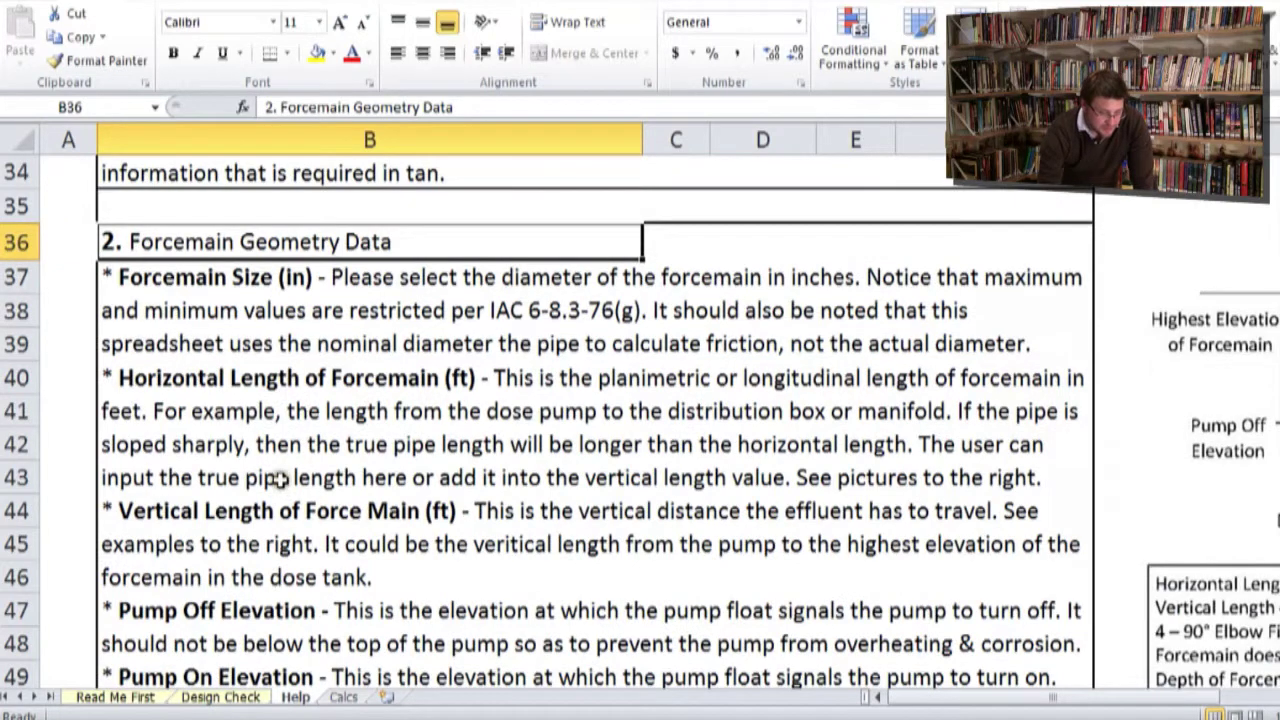
pyautogui.click(240, 540)
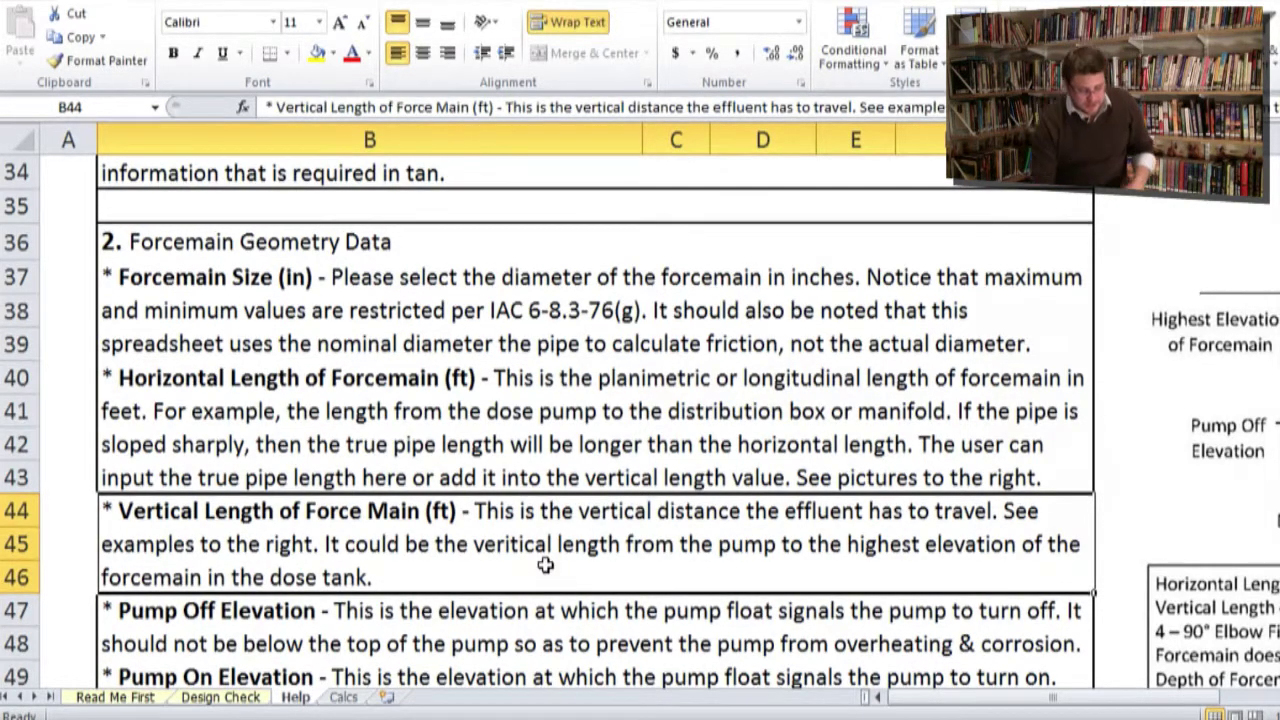
pyautogui.moveTo(1100, 699); pyautogui.dragTo(1196, 690)
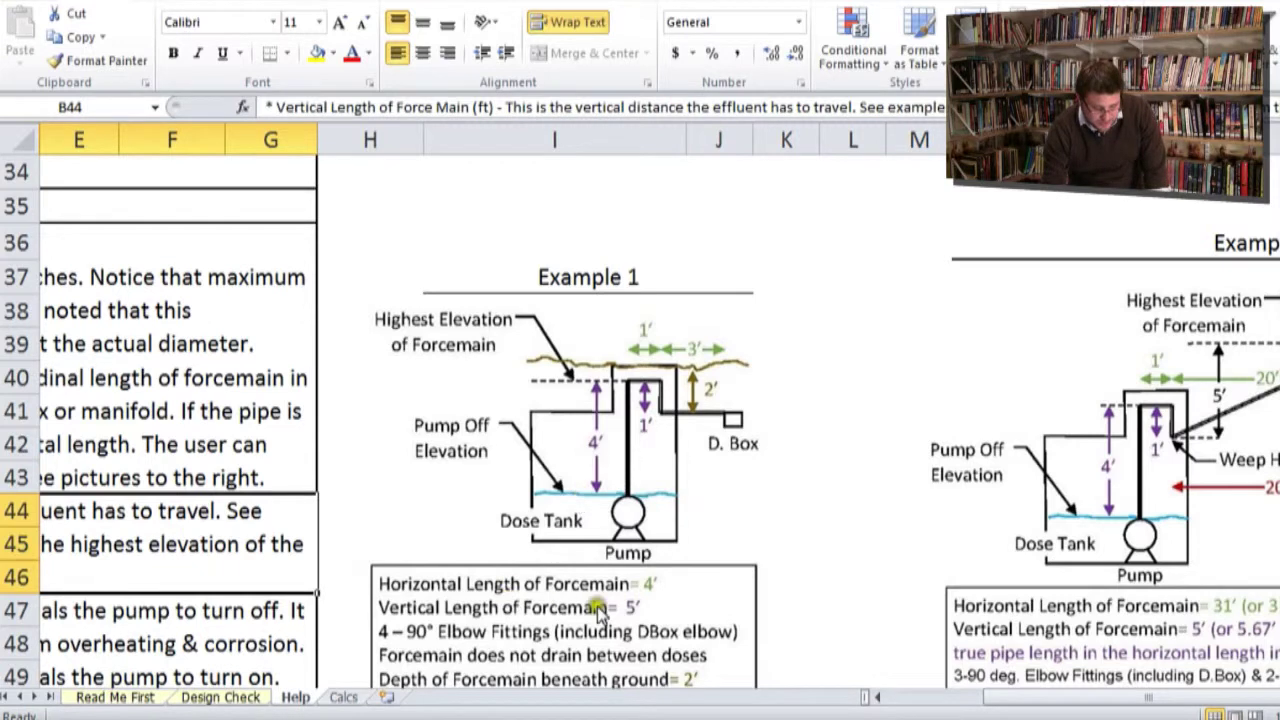
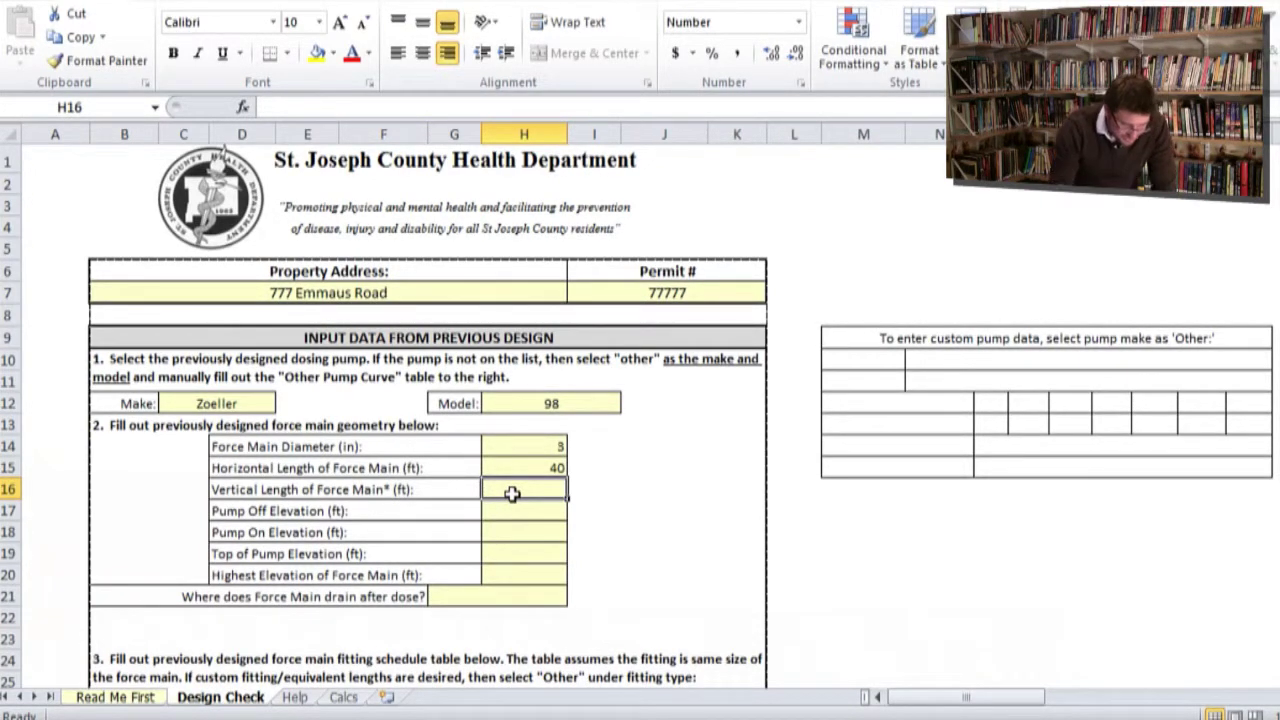
# - On the Design Check worksheet, enter 4.30 ft as the vertical length of force main and 94.23 ft as the pump off elevation
pyautogui.write('4.30')
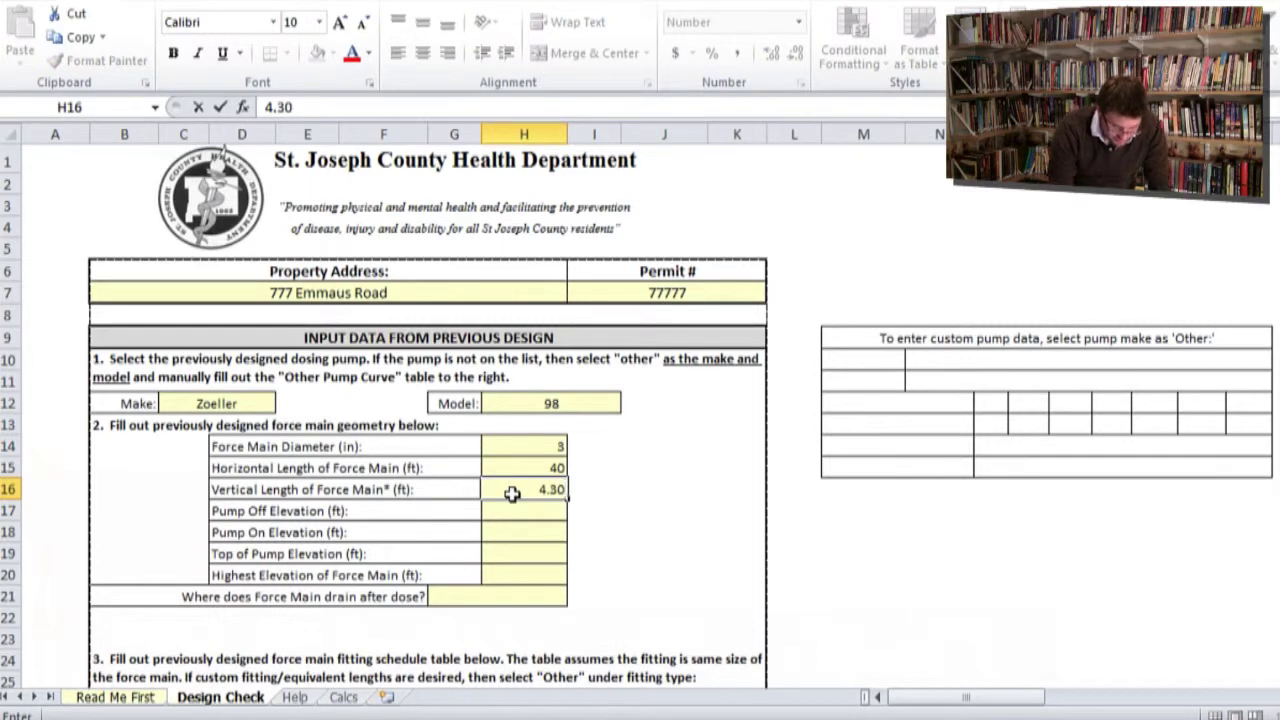
pyautogui.press('Return')
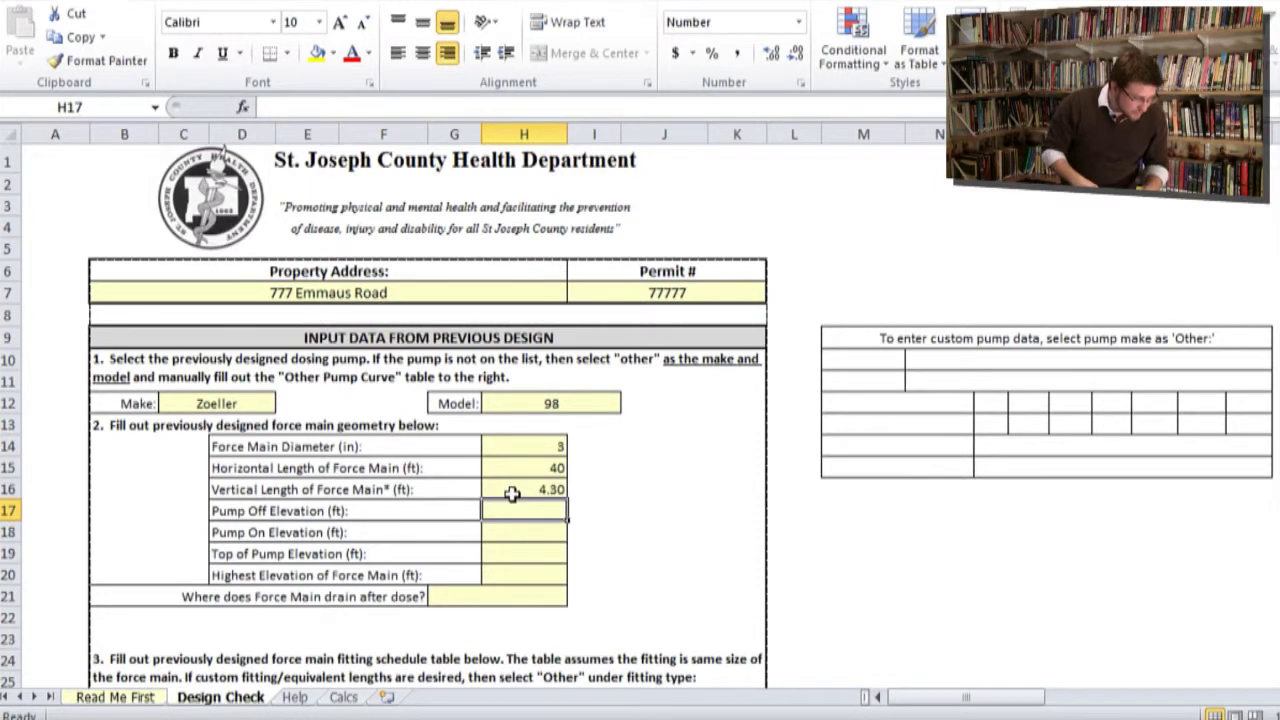
pyautogui.write('9')
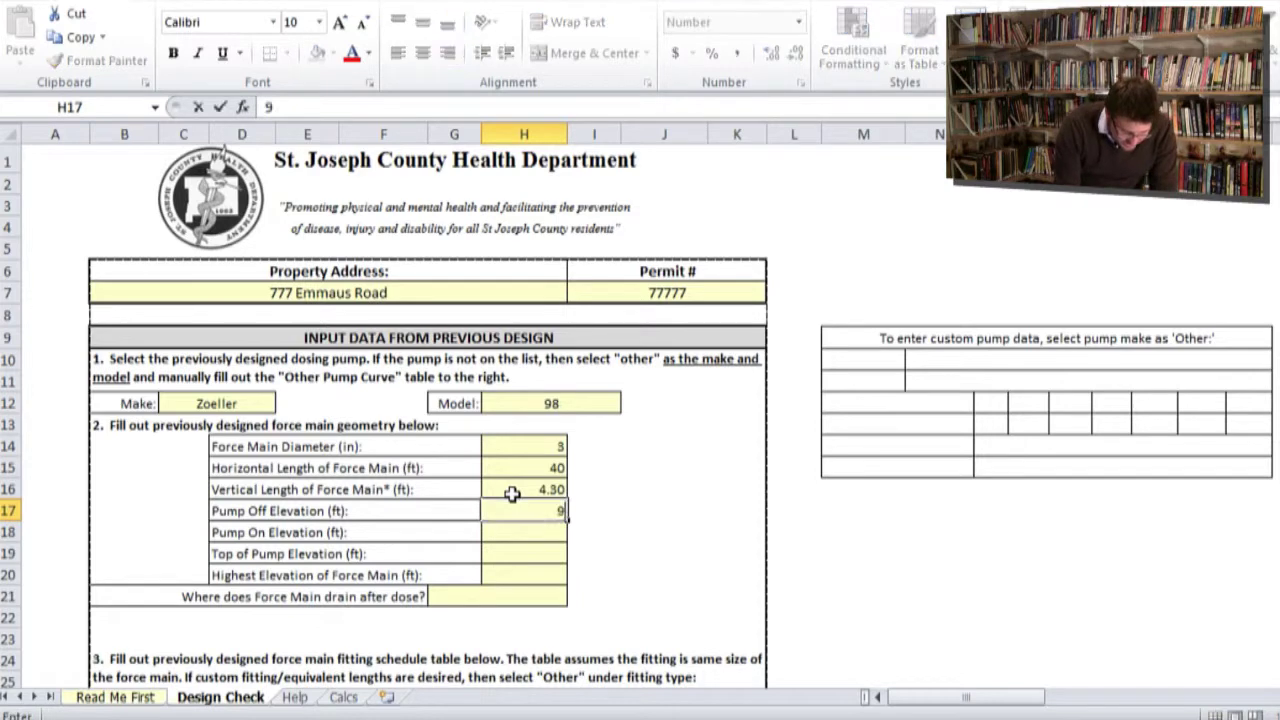
pyautogui.write('4.23')
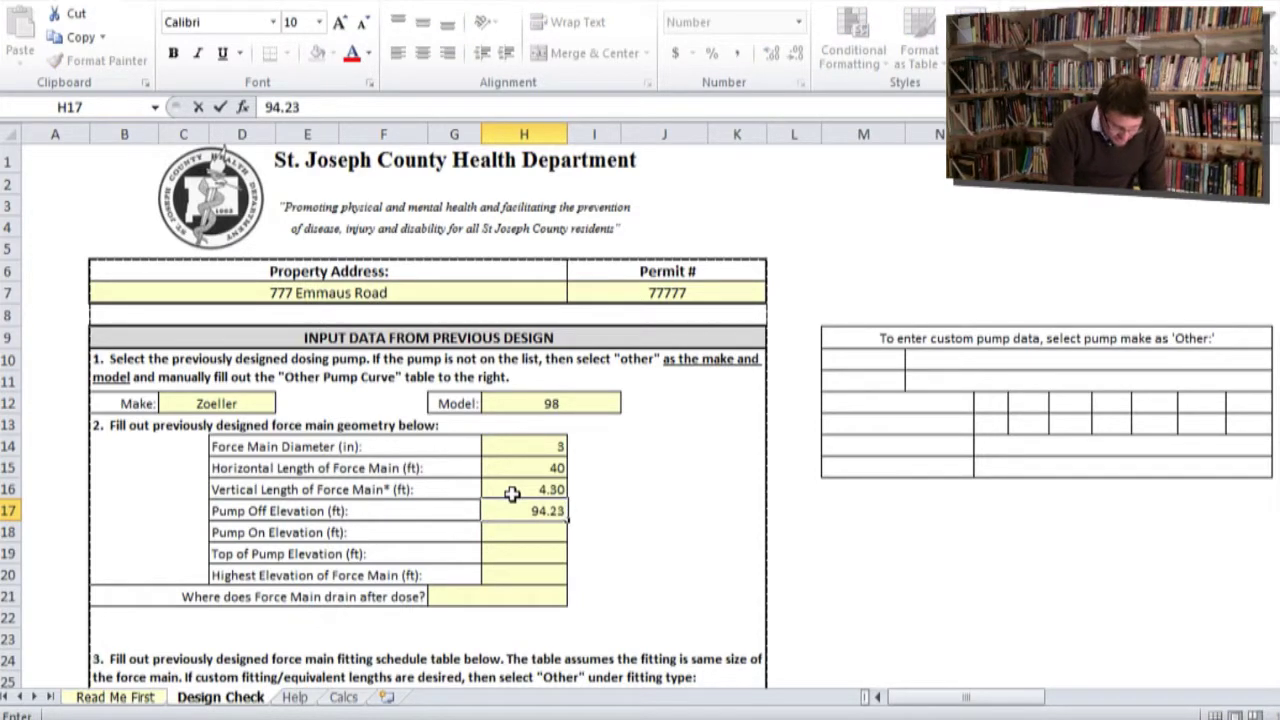
pyautogui.press('Return')
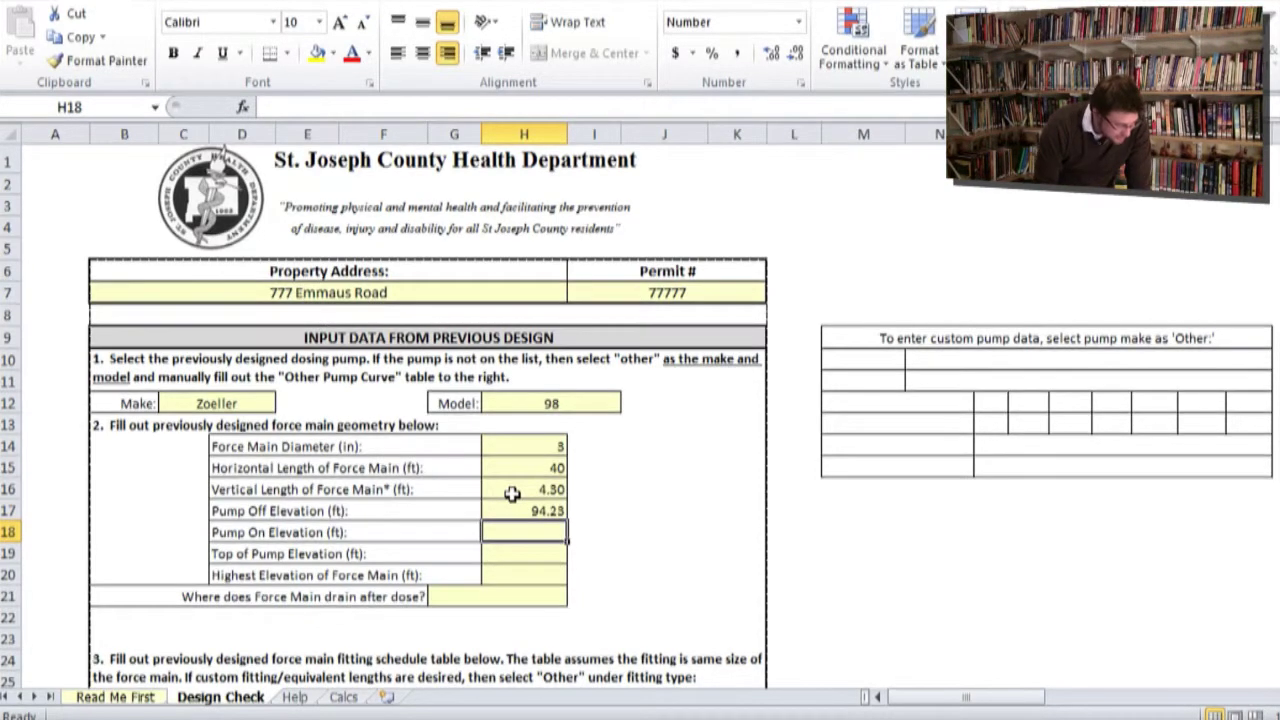
# - Enter 95.74 ft as the pump on elevation and 94.00 ft as the top of pump elevation
pyautogui.write('95')
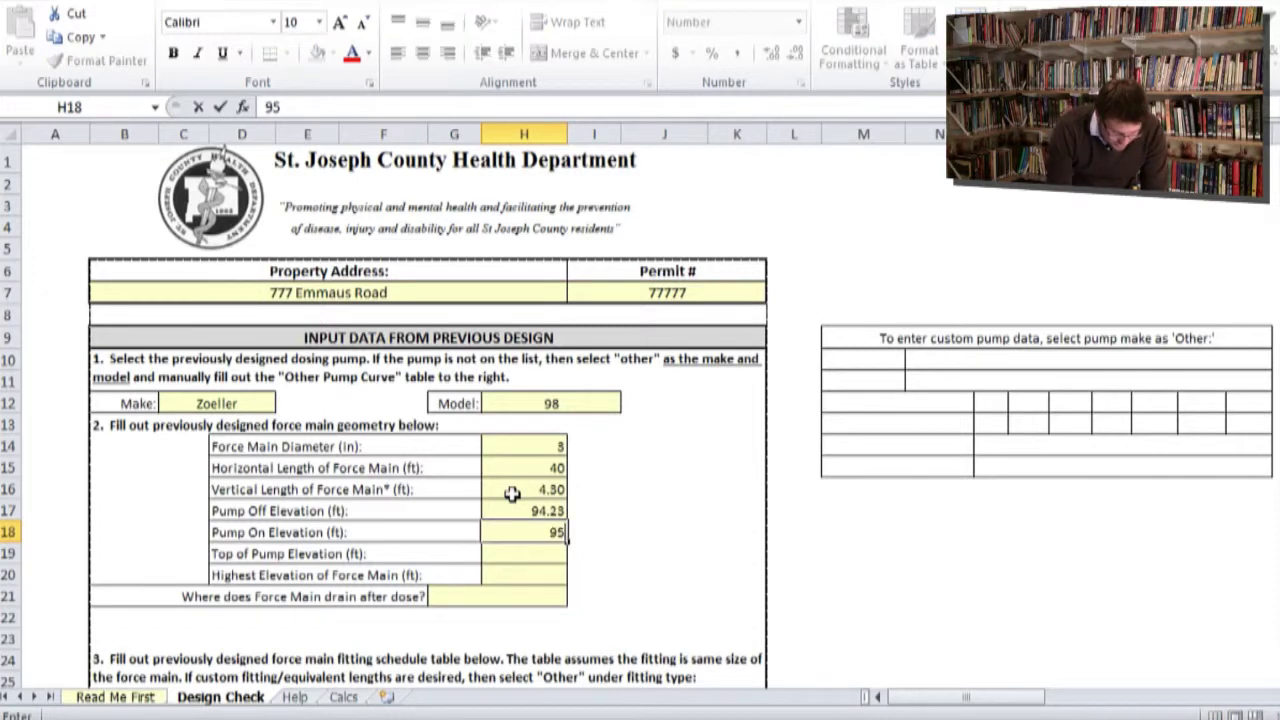
pyautogui.write('.74')
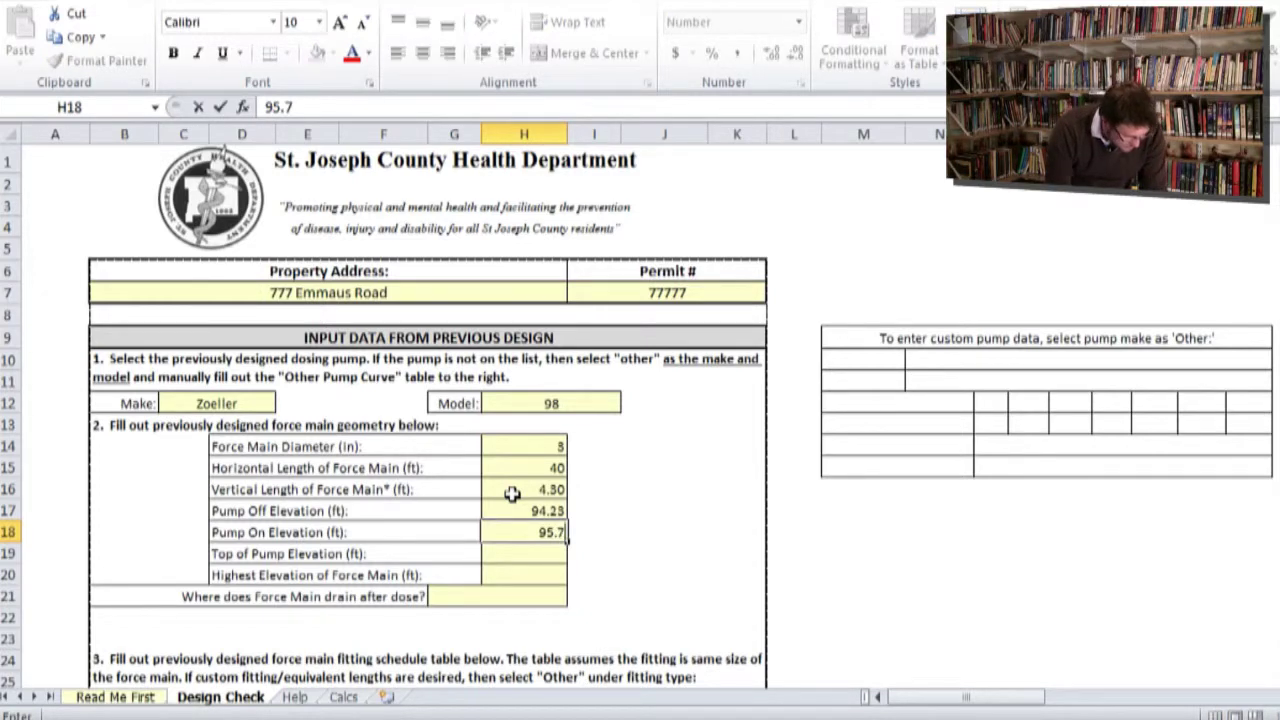
pyautogui.press('Return')
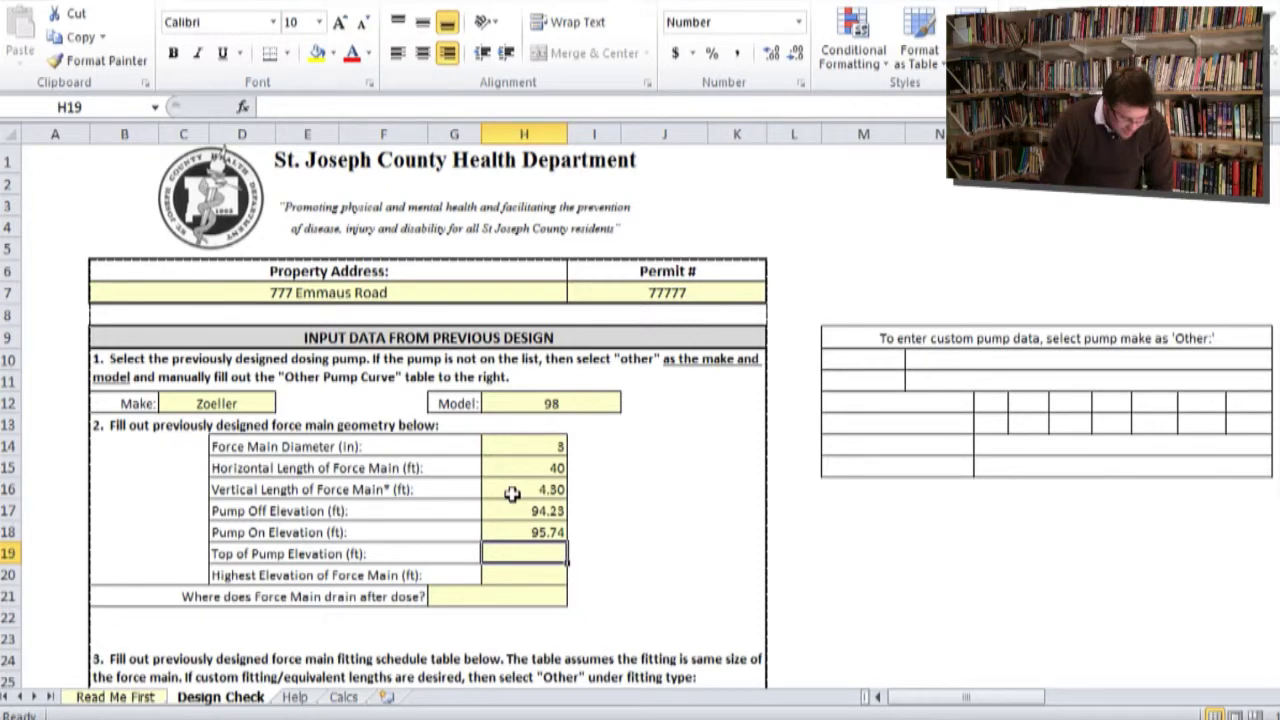
pyautogui.write('94')
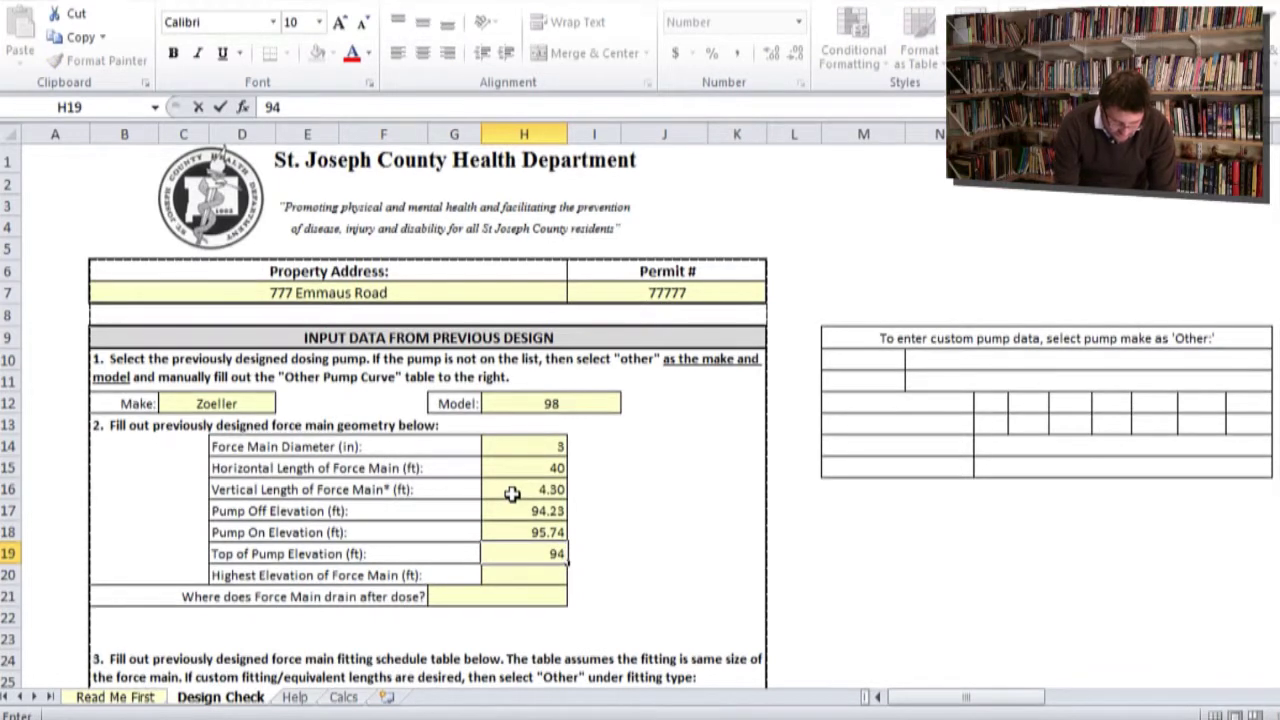
pyautogui.write('.00')
pyautogui.press('Return')
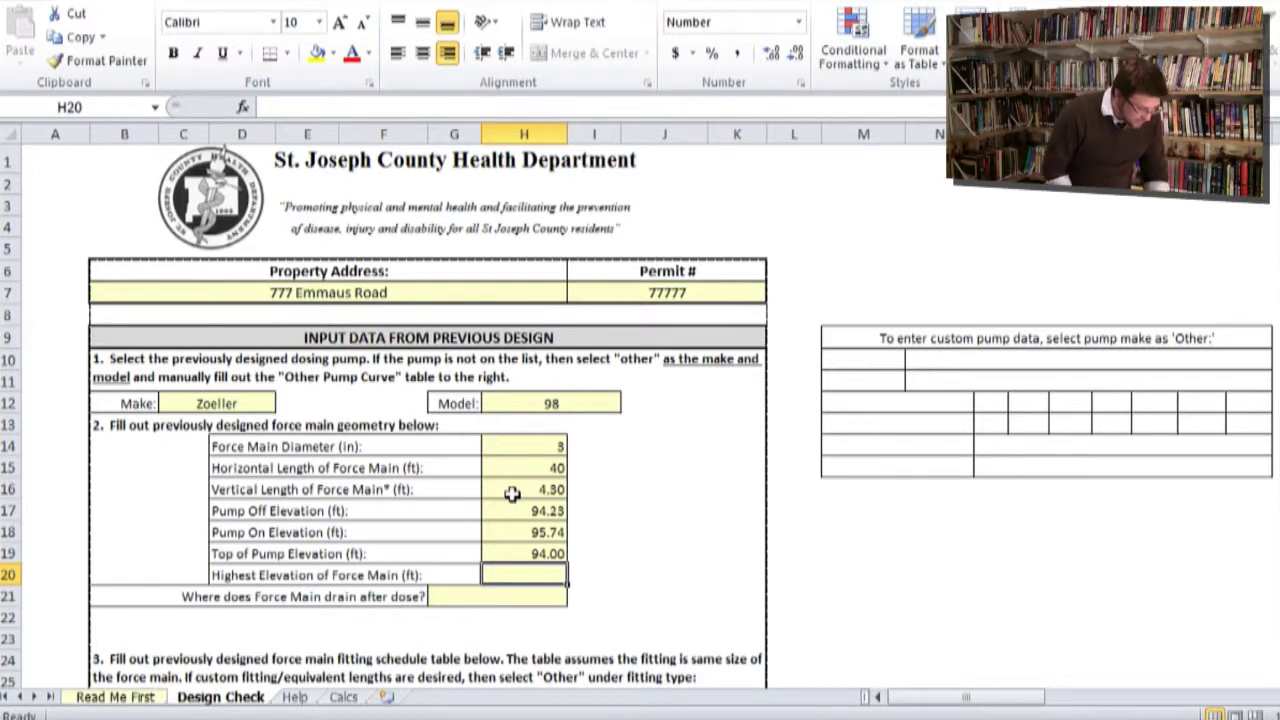
# - Enter 98.53 ft as the highest elevation of the force main
pyautogui.write('98')
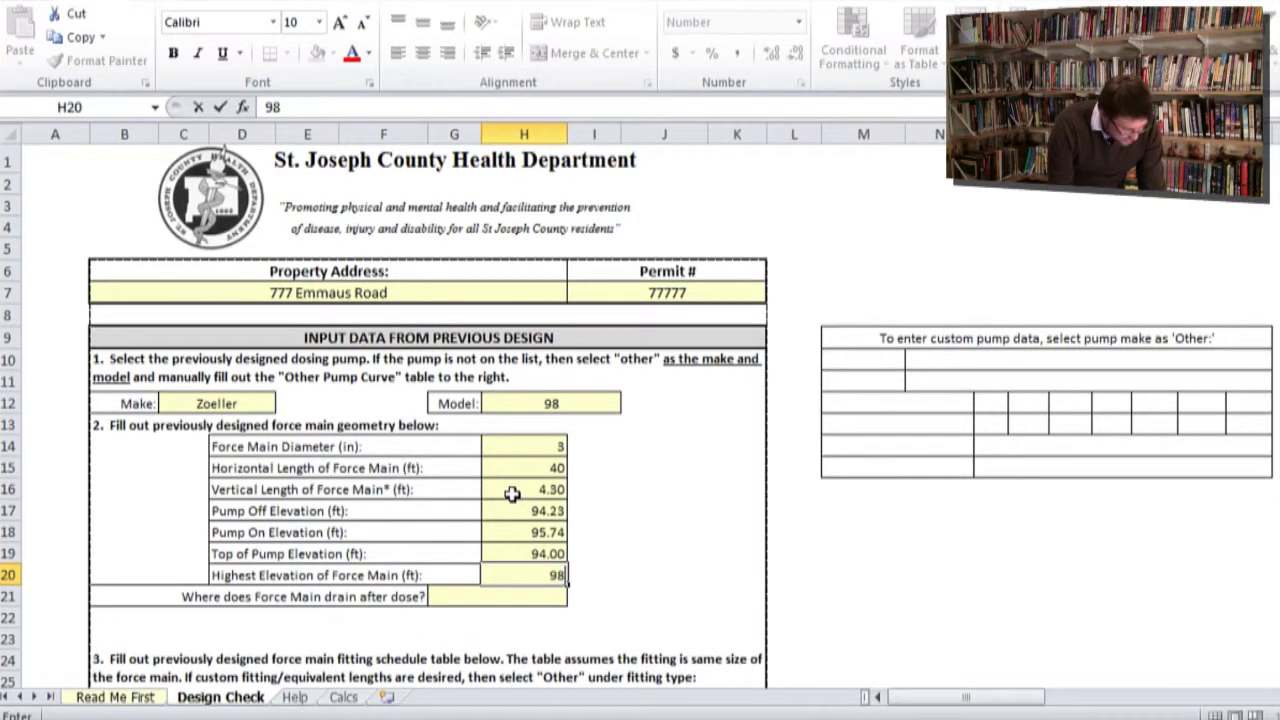
pyautogui.write('.53')
pyautogui.press('Return')
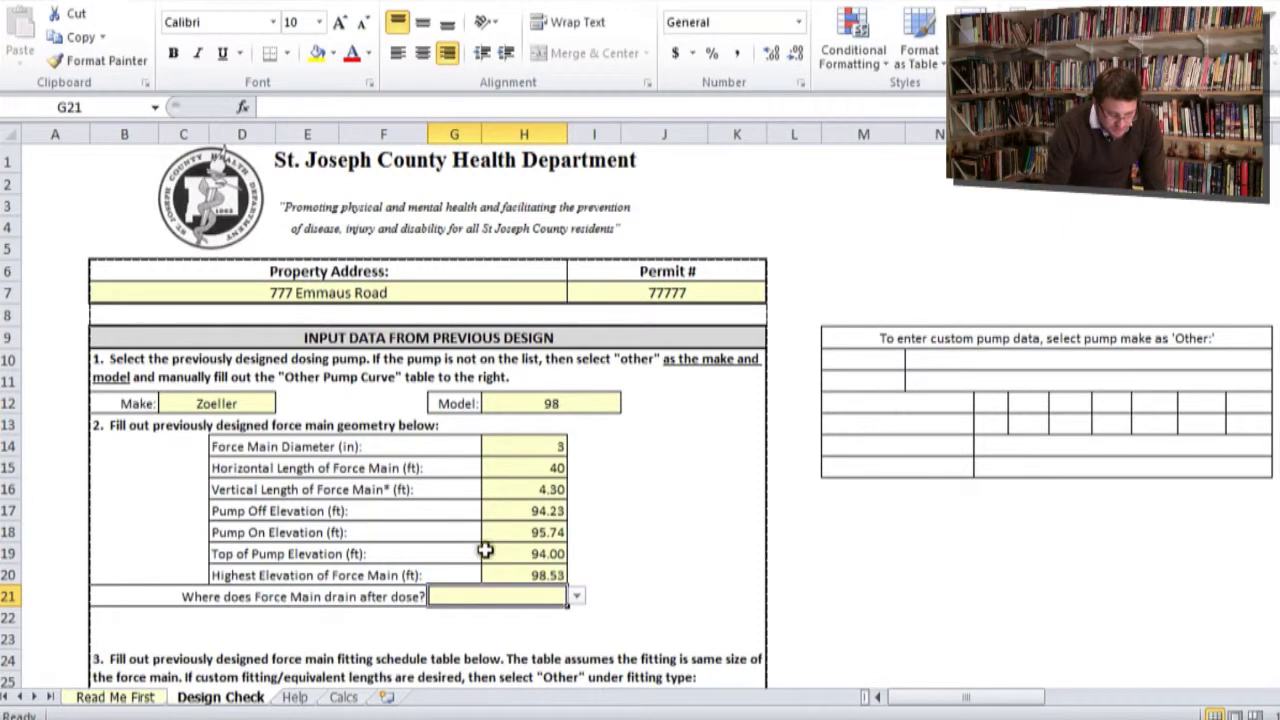
pyautogui.click(560, 575)
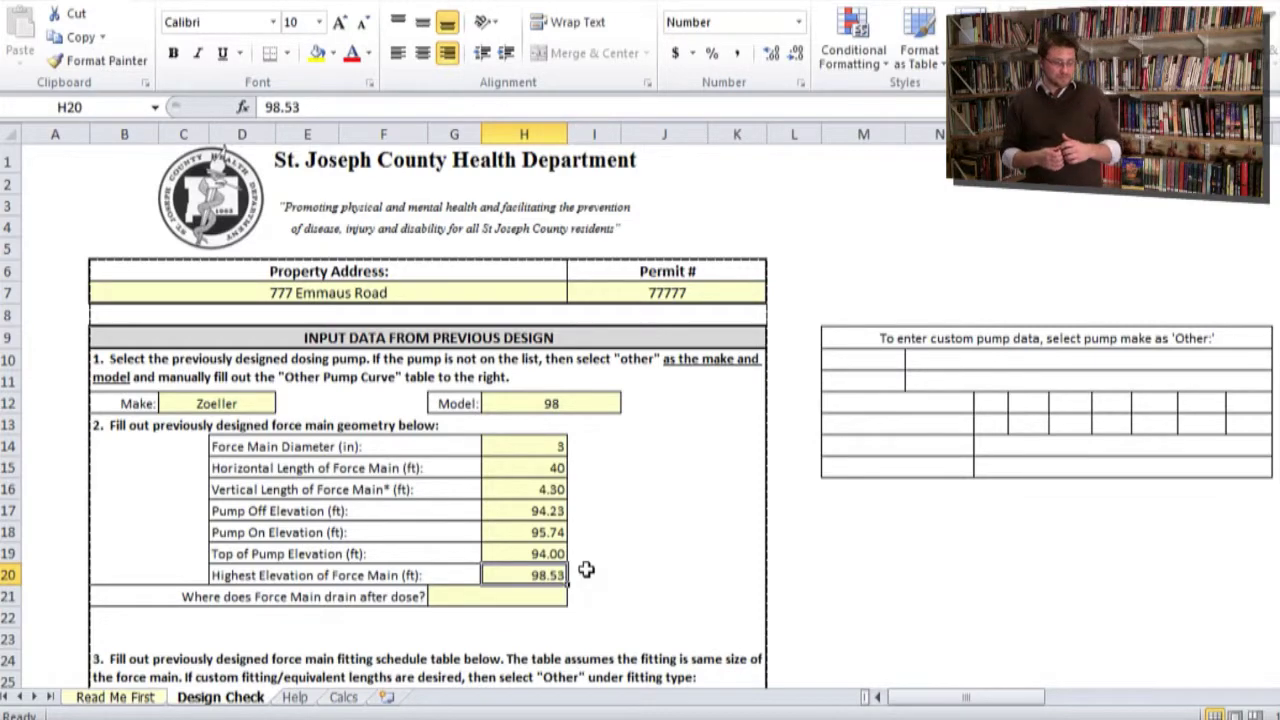
# - Examine where the highest force main elevation lies in the Help worksheet's example diagrams, and return to the Design Check worksheet
pyautogui.click(308, 700)
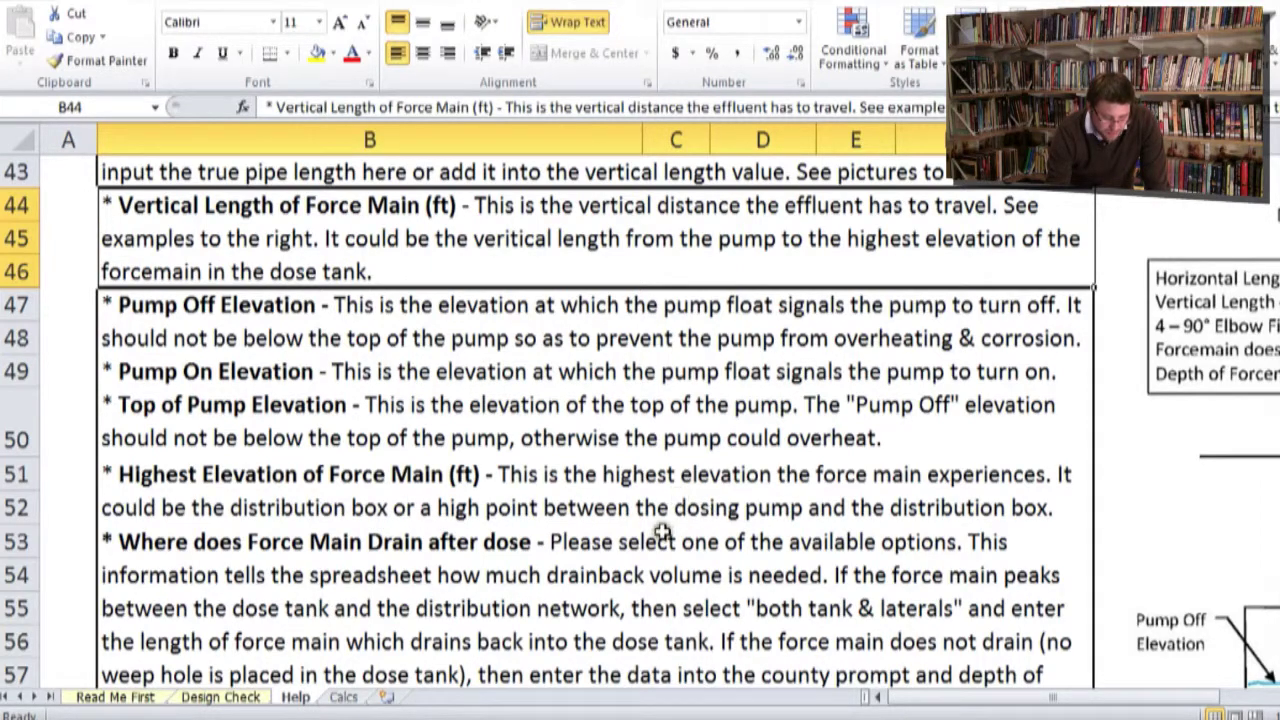
pyautogui.moveTo(905, 702); pyautogui.dragTo(993, 703)
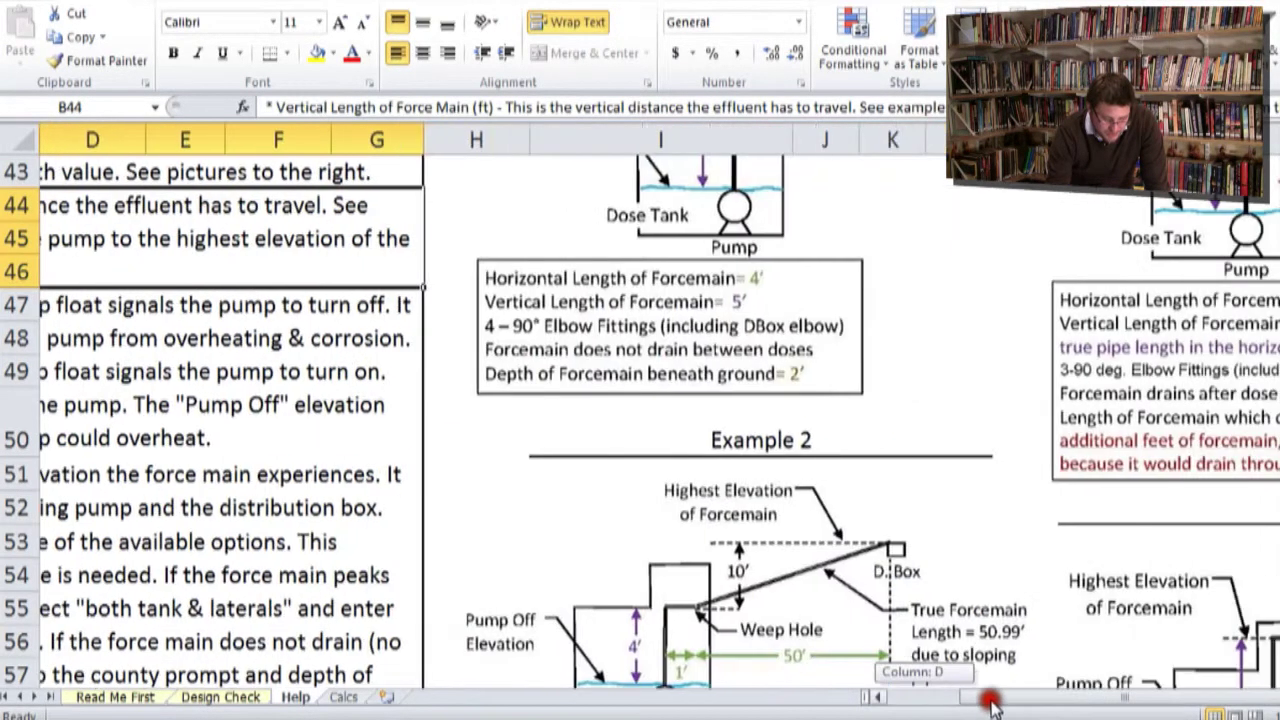
pyautogui.scroll(-1, 845, 480)
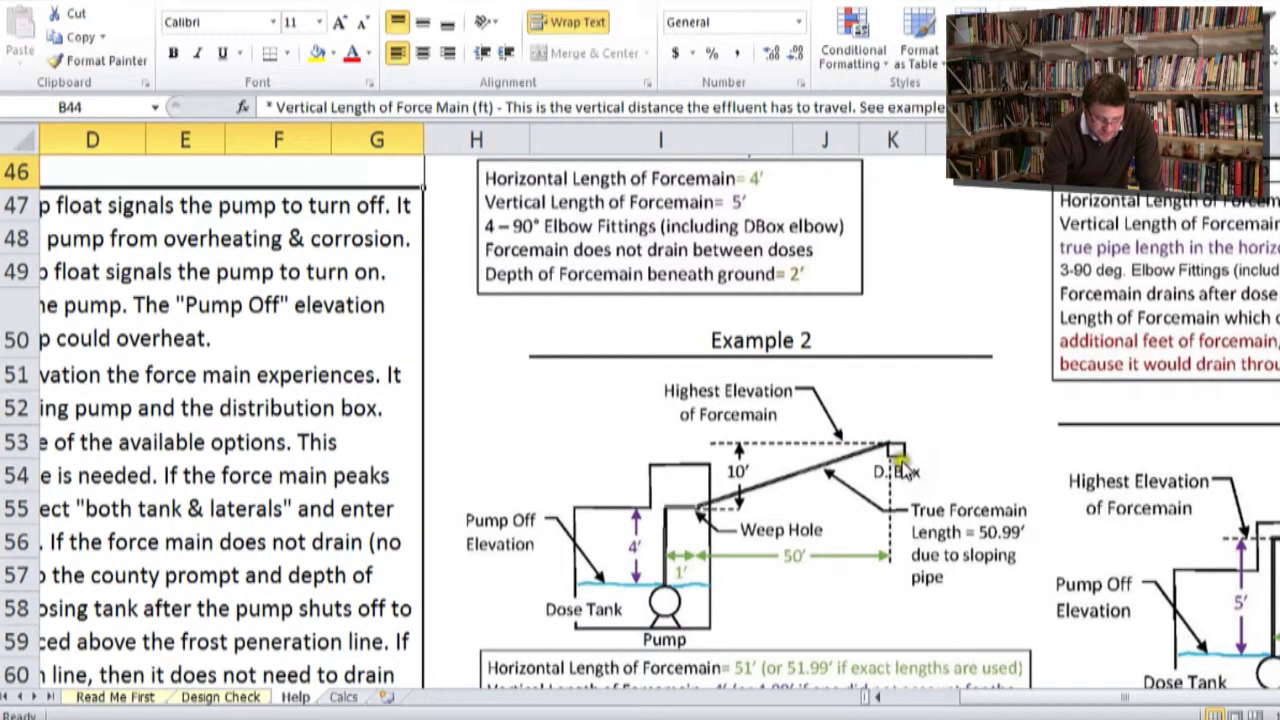
pyautogui.moveTo(1062, 700); pyautogui.dragTo(1095, 700)
pyautogui.scroll(-1, 1066, 580)
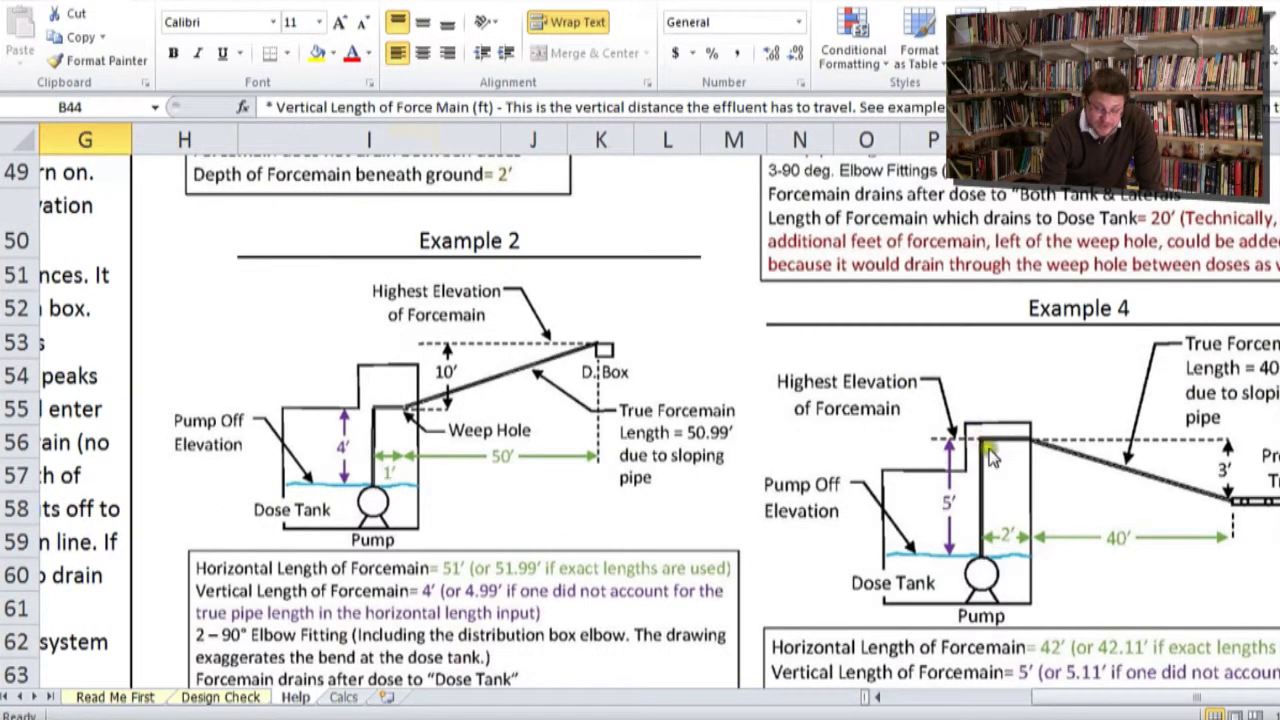
pyautogui.scroll(-1, 988, 455)
pyautogui.scroll(4, 912, 446)
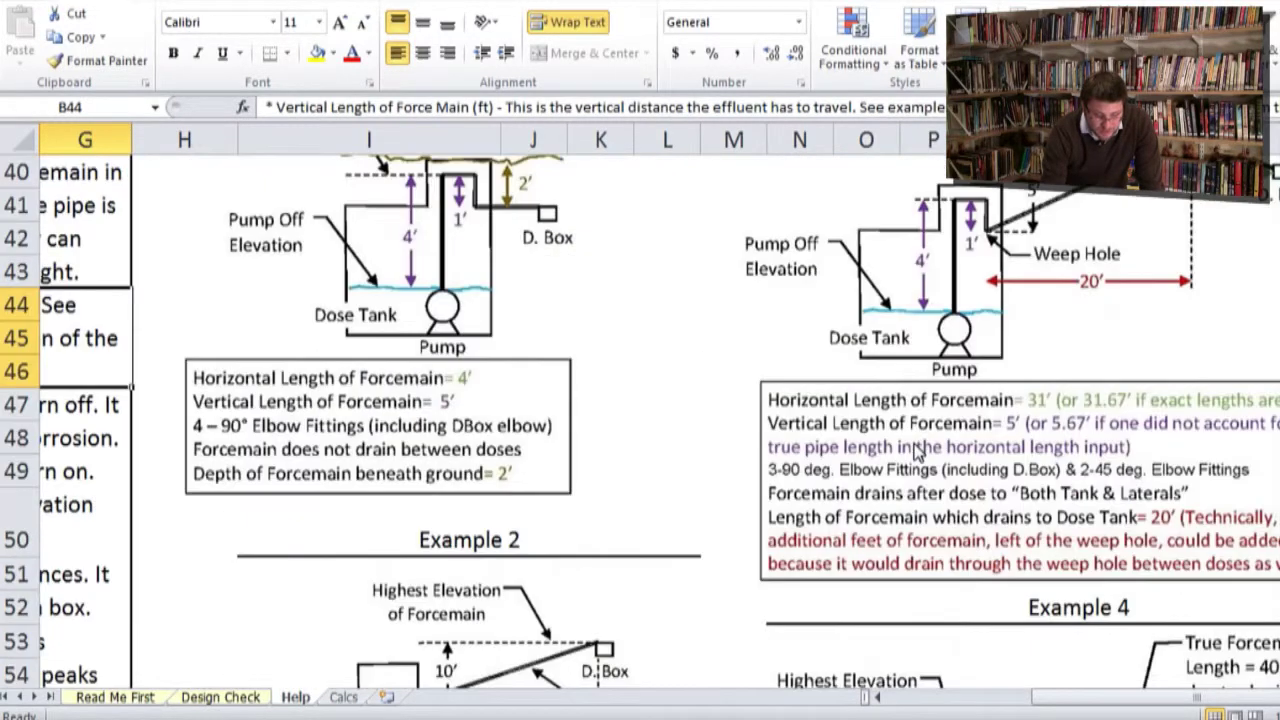
pyautogui.scroll(2, 915, 452)
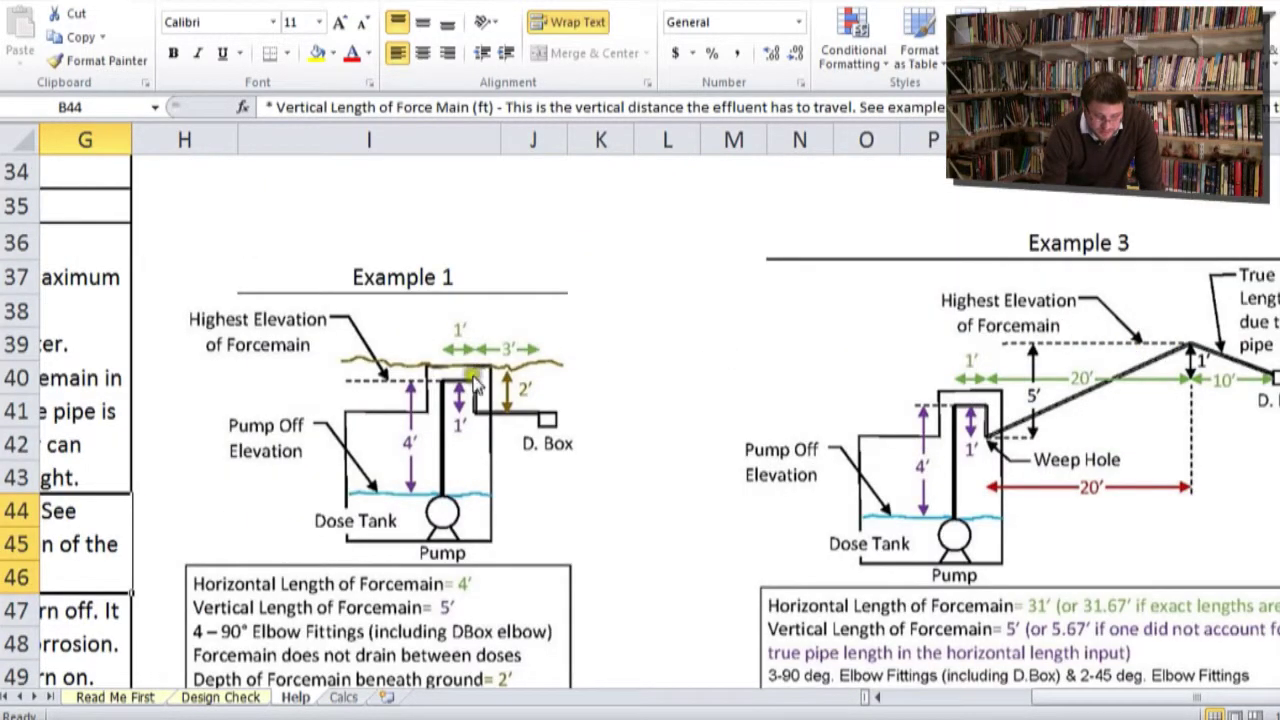
pyautogui.scroll(-1, 680, 428)
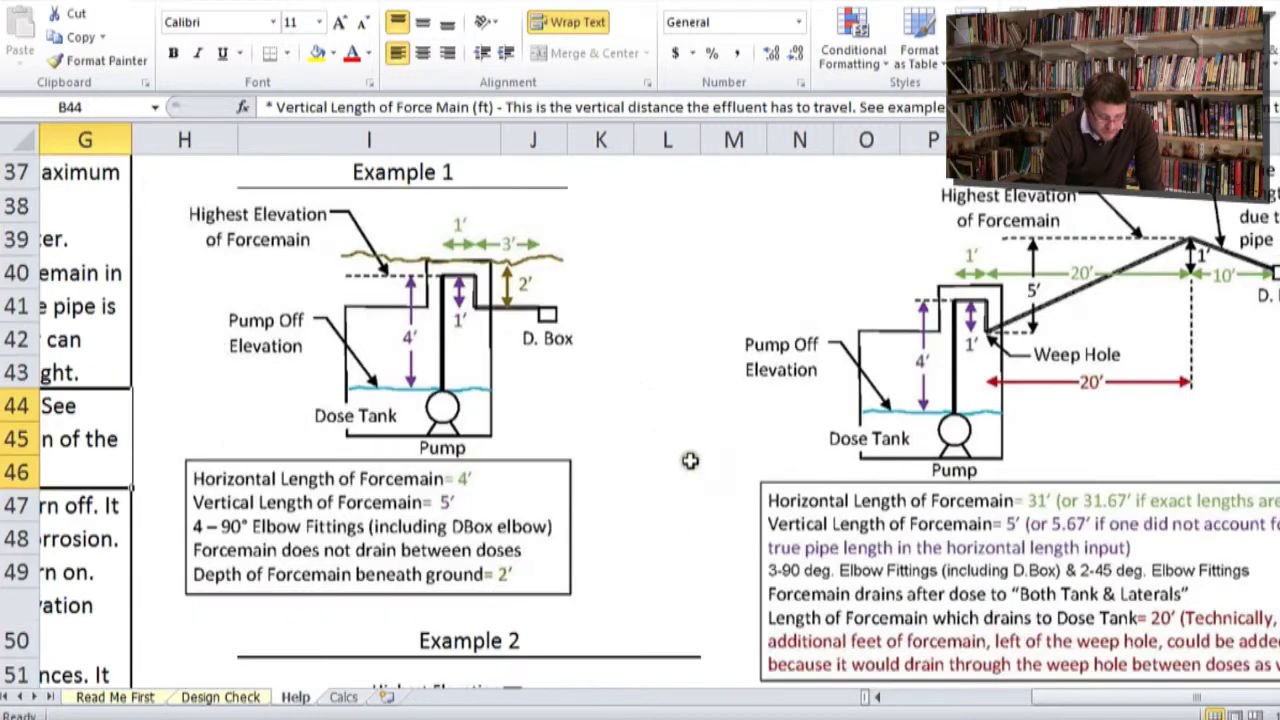
pyautogui.click(198, 697)
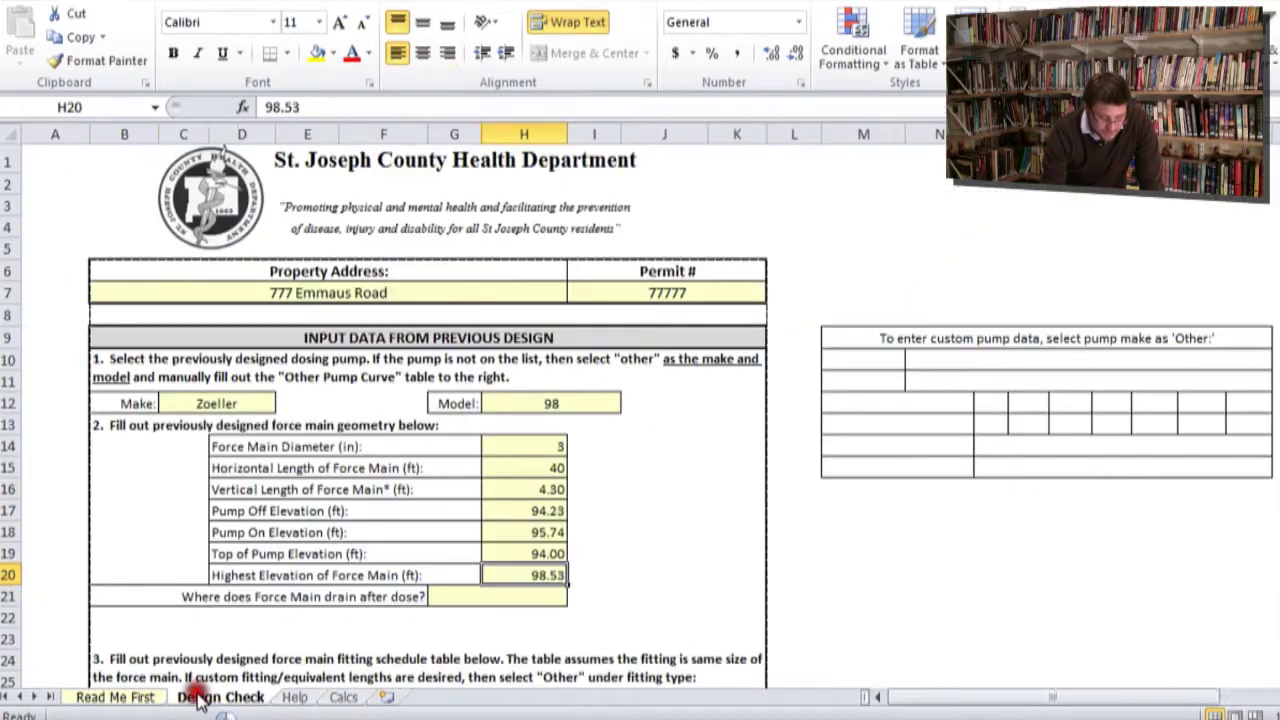
# - View the options for where the force main drains after dose, and compare them with the Help worksheet's examples before returning to Design Check
pyautogui.click(485, 598)
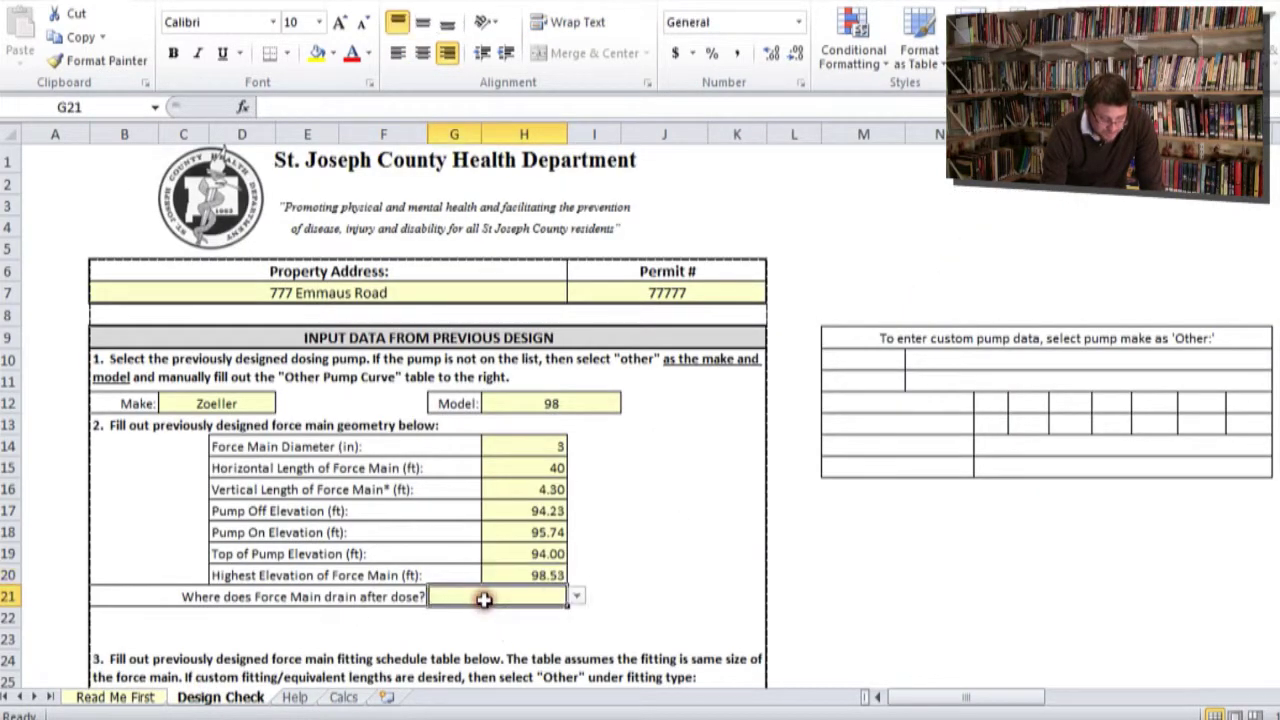
pyautogui.click(577, 598)
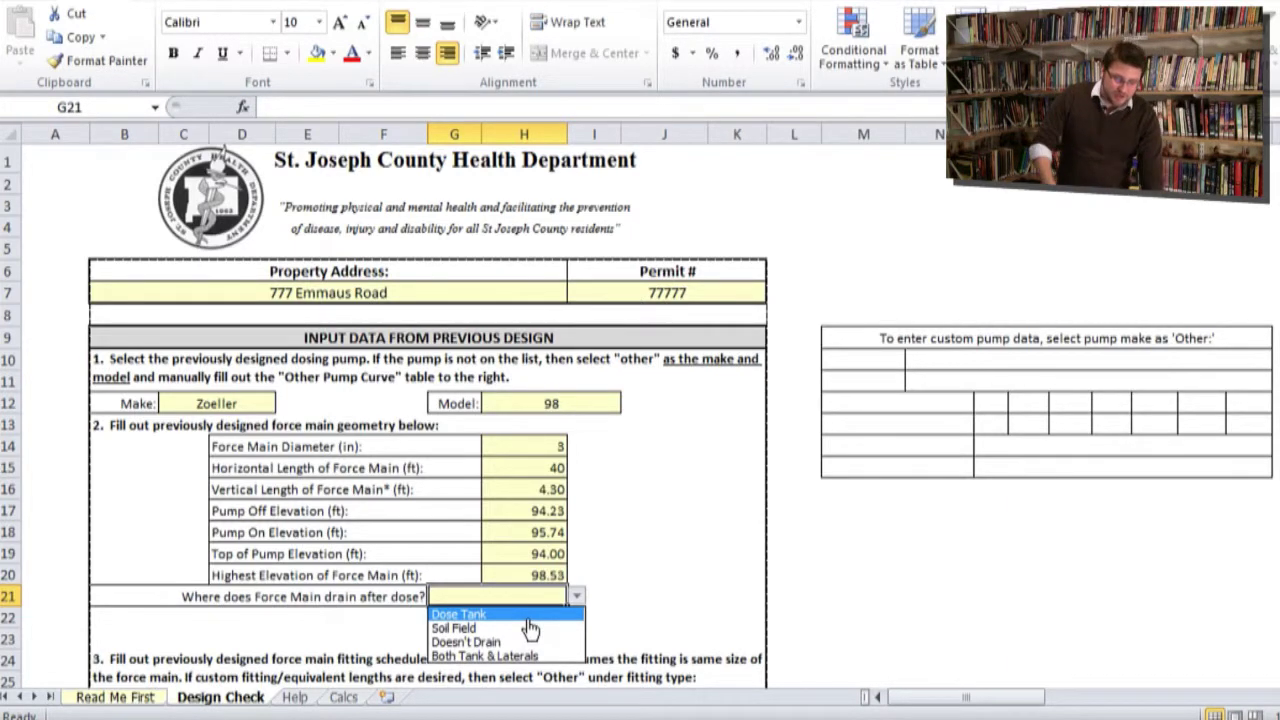
pyautogui.click(316, 697)
pyautogui.click(301, 697)
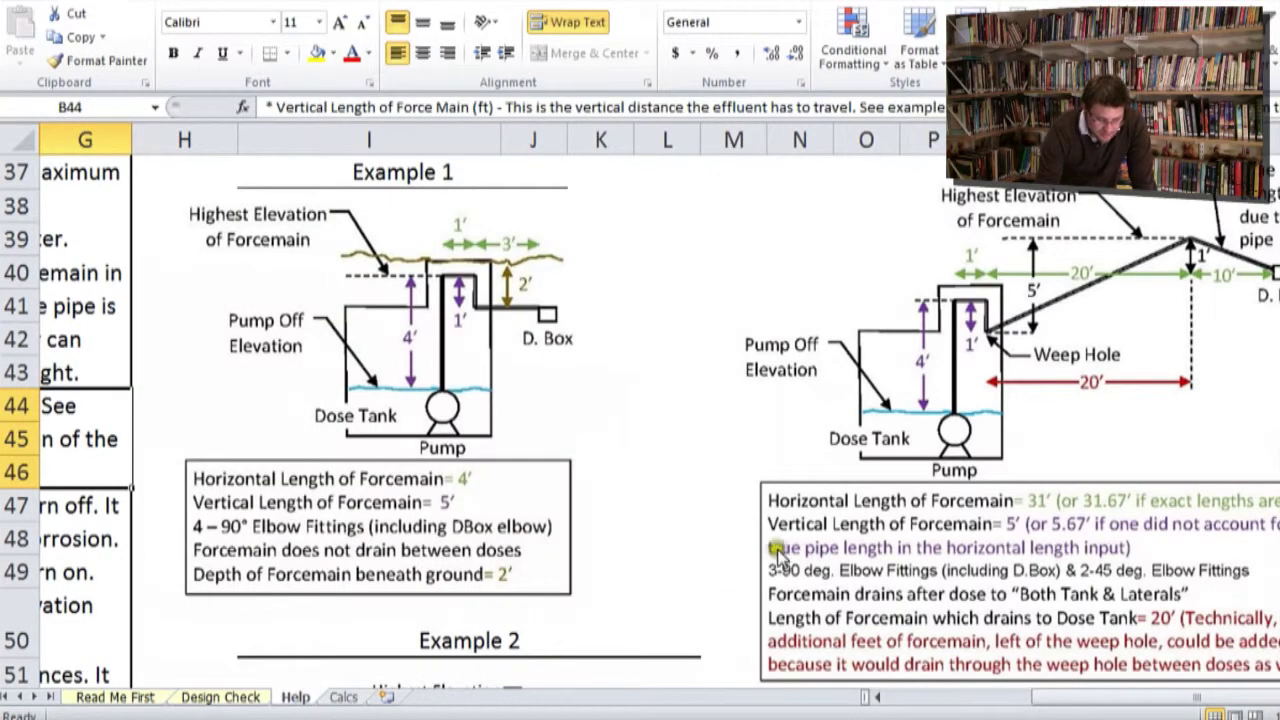
pyautogui.scroll(-4, 750, 575)
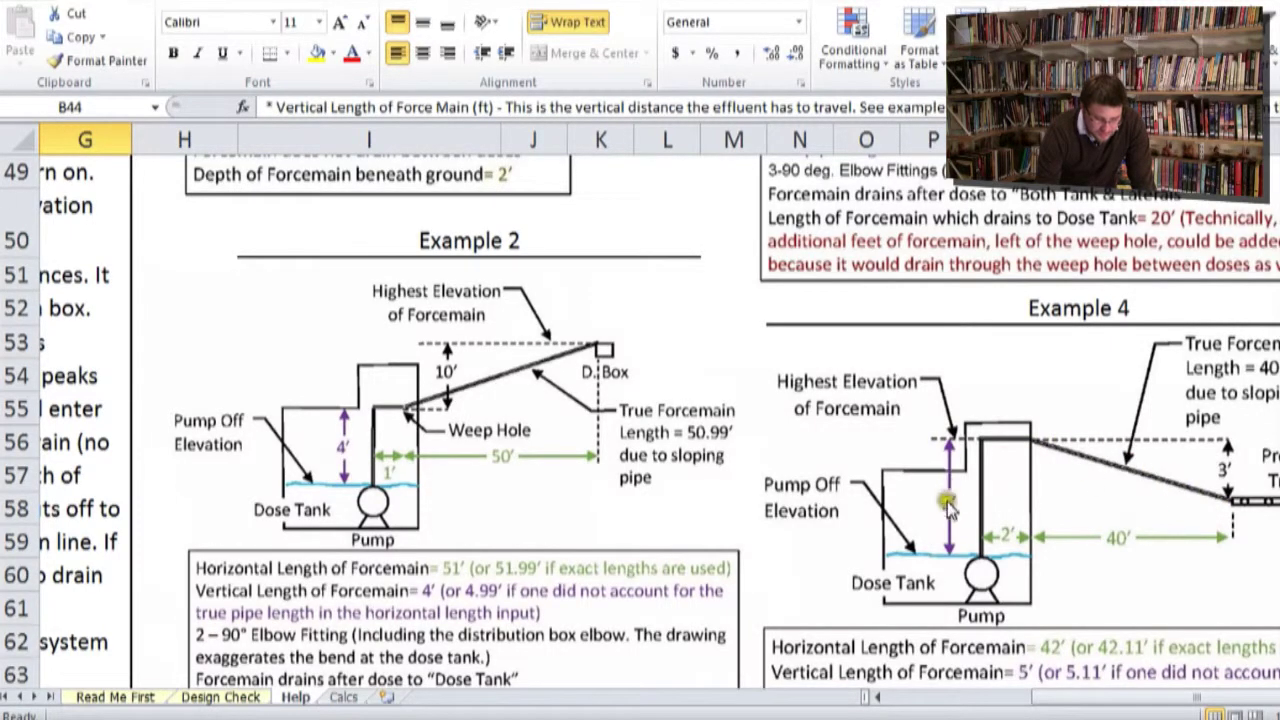
pyautogui.scroll(-1, 948, 507)
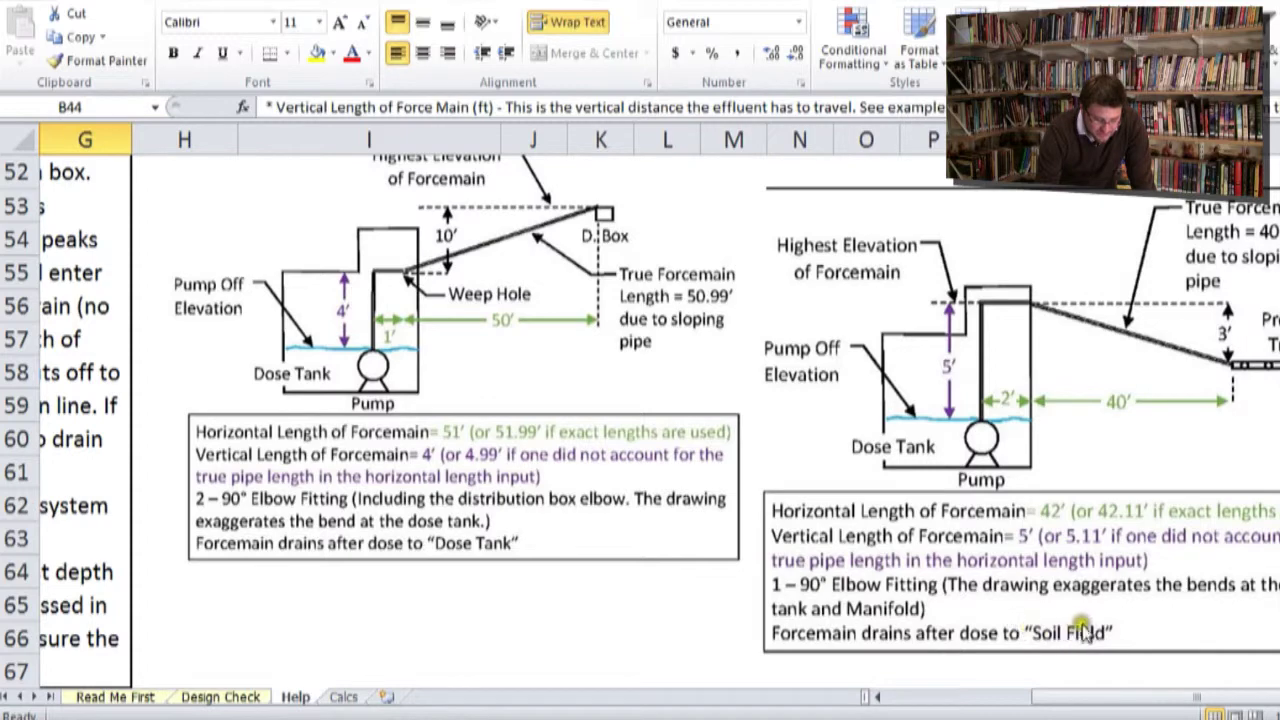
pyautogui.click(200, 697)
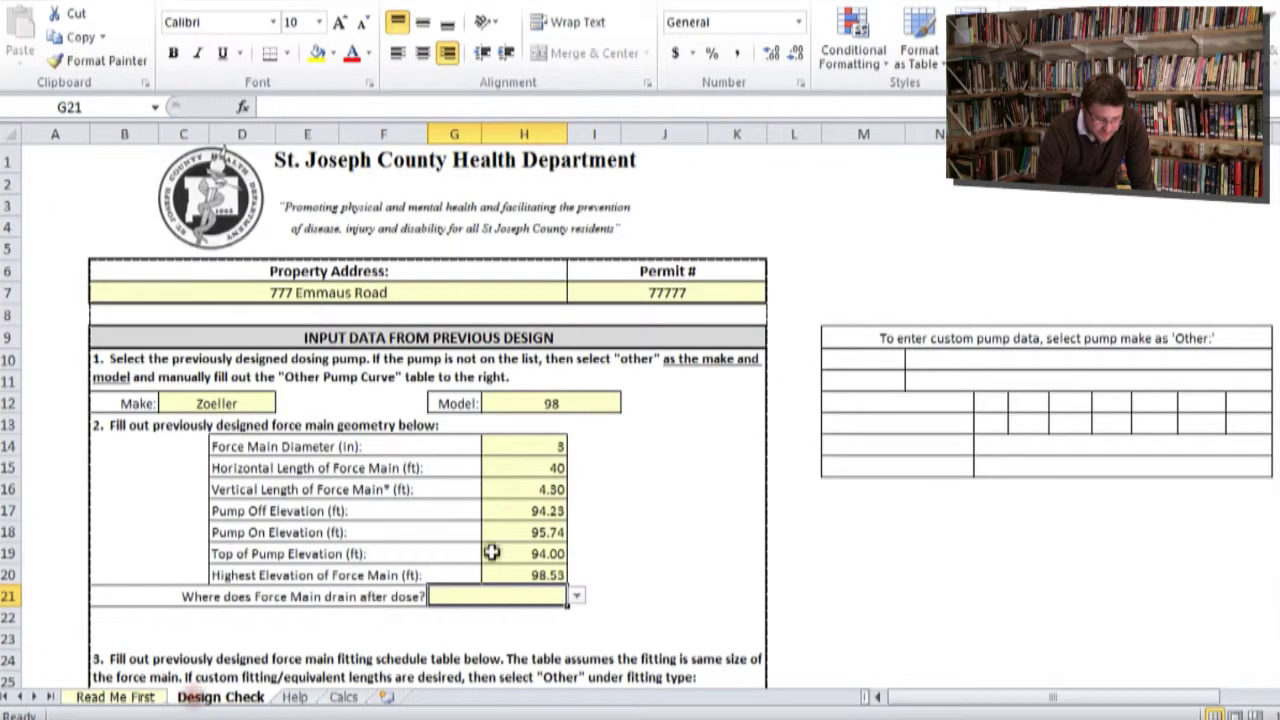
# - Try Doesn't Drain as where the force main drains after dose, and view the county options this choice adds
pyautogui.click(576, 596)
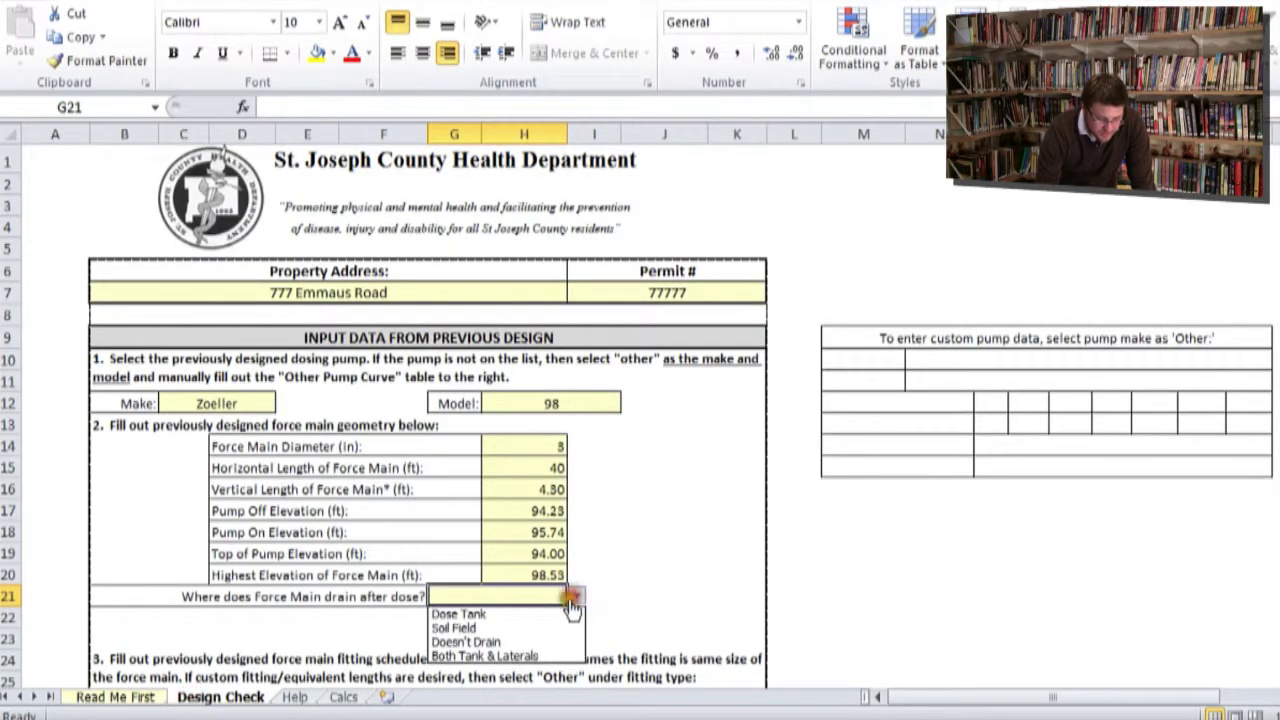
pyautogui.click(521, 642)
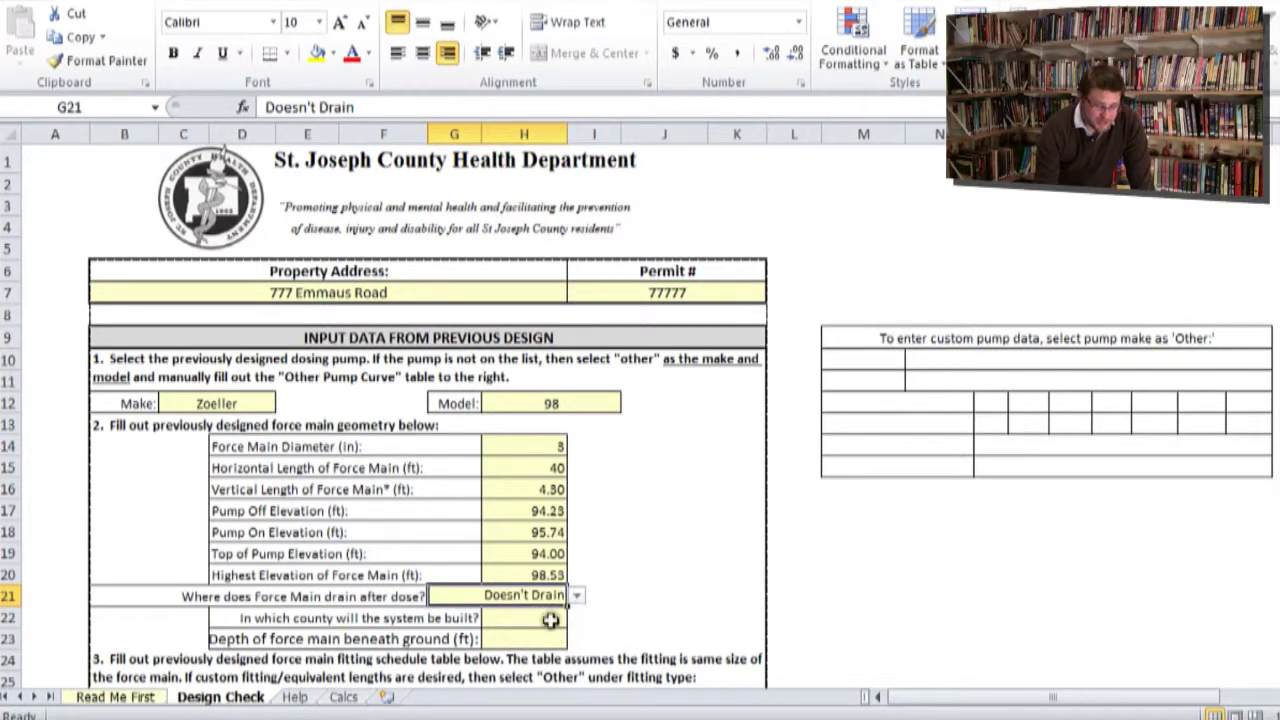
pyautogui.click(550, 620)
pyautogui.click(576, 618)
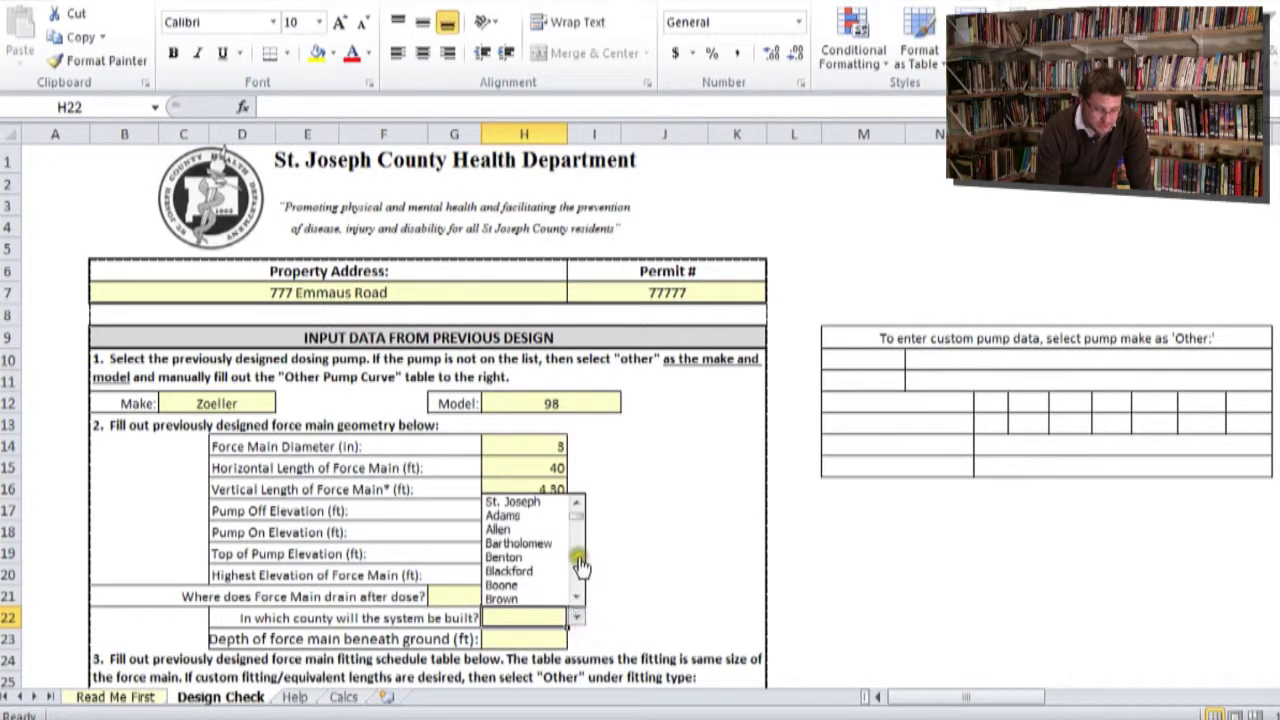
pyautogui.moveTo(583, 520); pyautogui.dragTo(574, 596)
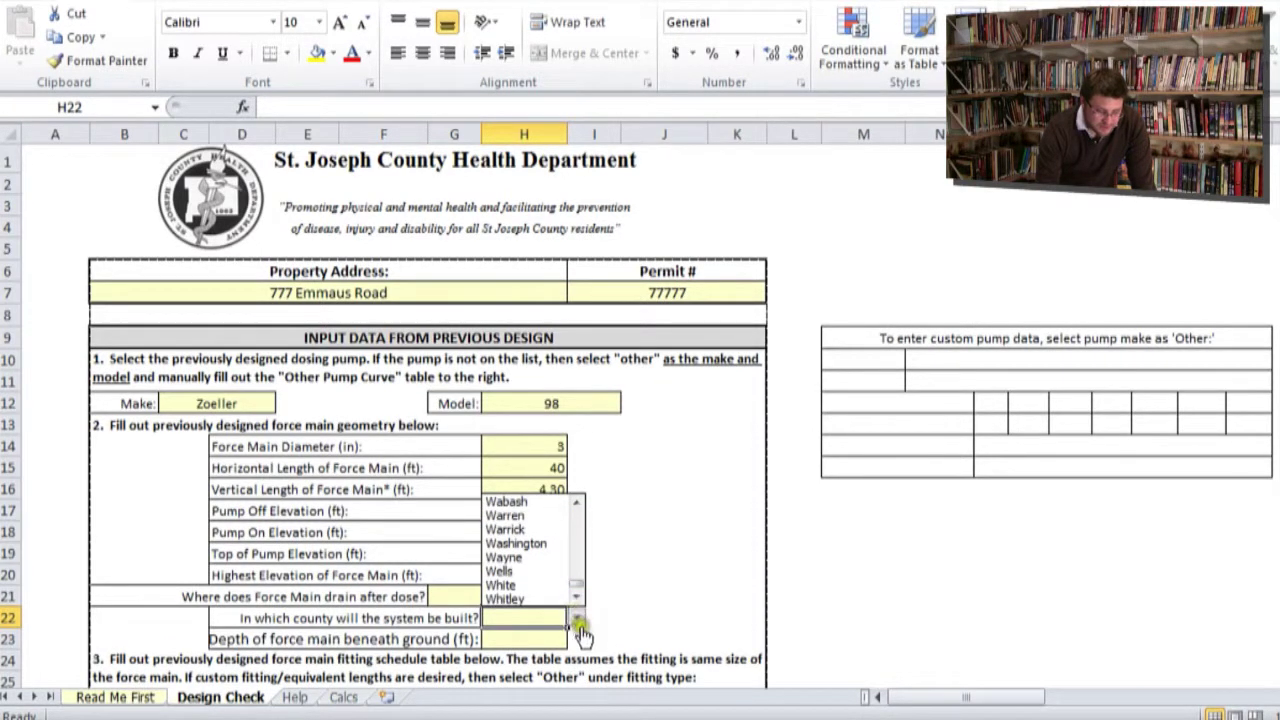
pyautogui.click(578, 627)
pyautogui.click(550, 639)
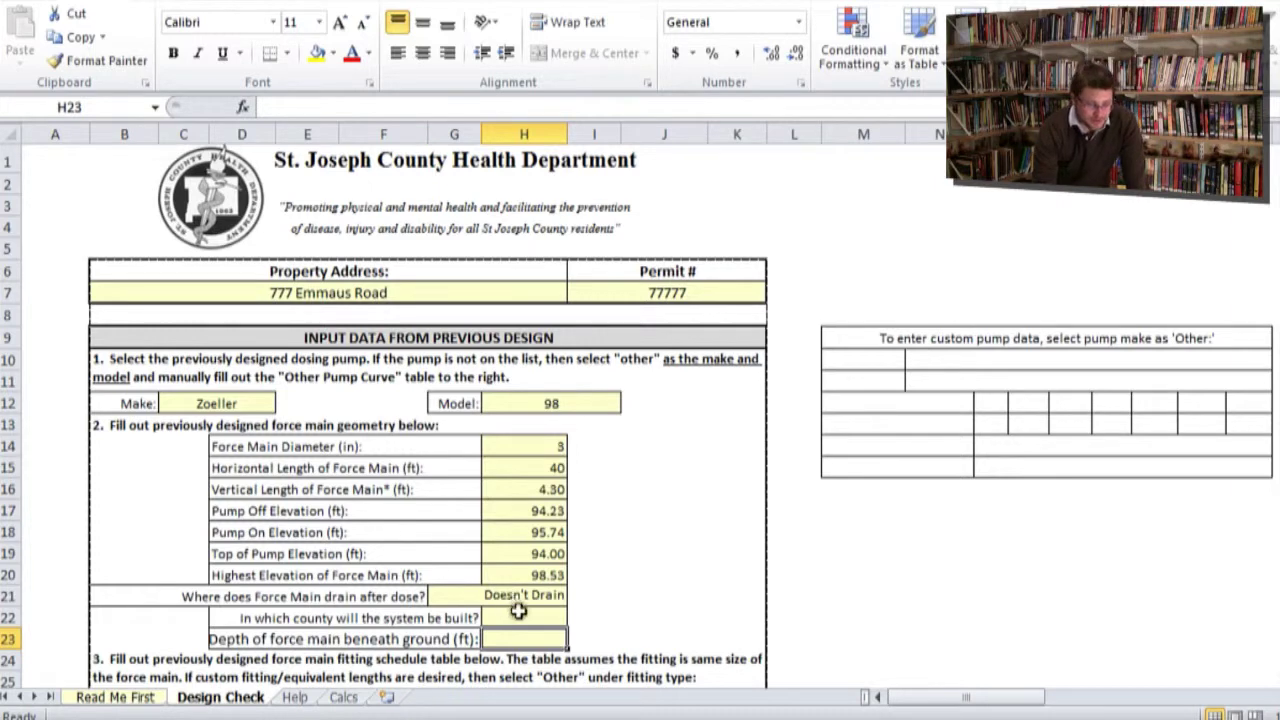
# - Set where the force main drains after dose to Dose Tank
pyautogui.click(556, 598)
pyautogui.click(588, 597)
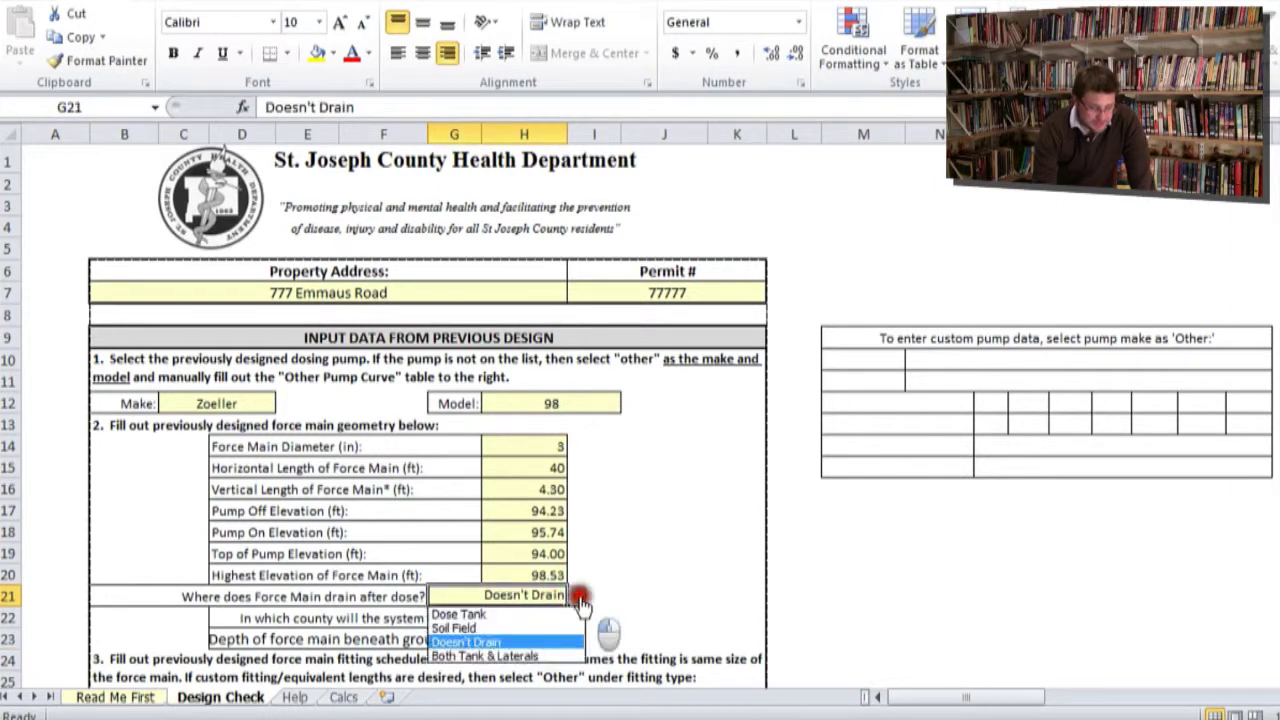
pyautogui.click(520, 615)
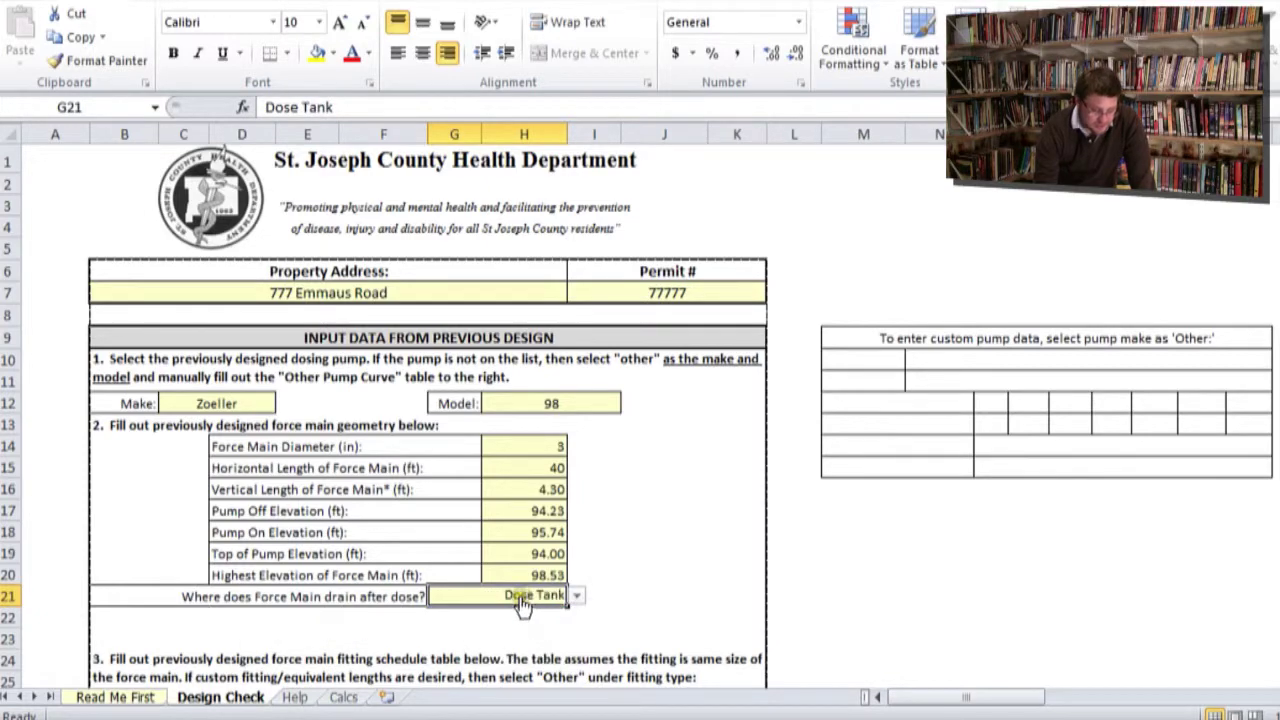
# - Choose Other as the fitting type in the first row of the fitting schedule, with 1 fitting
pyautogui.scroll(-4, 520, 605)
pyautogui.click(208, 476)
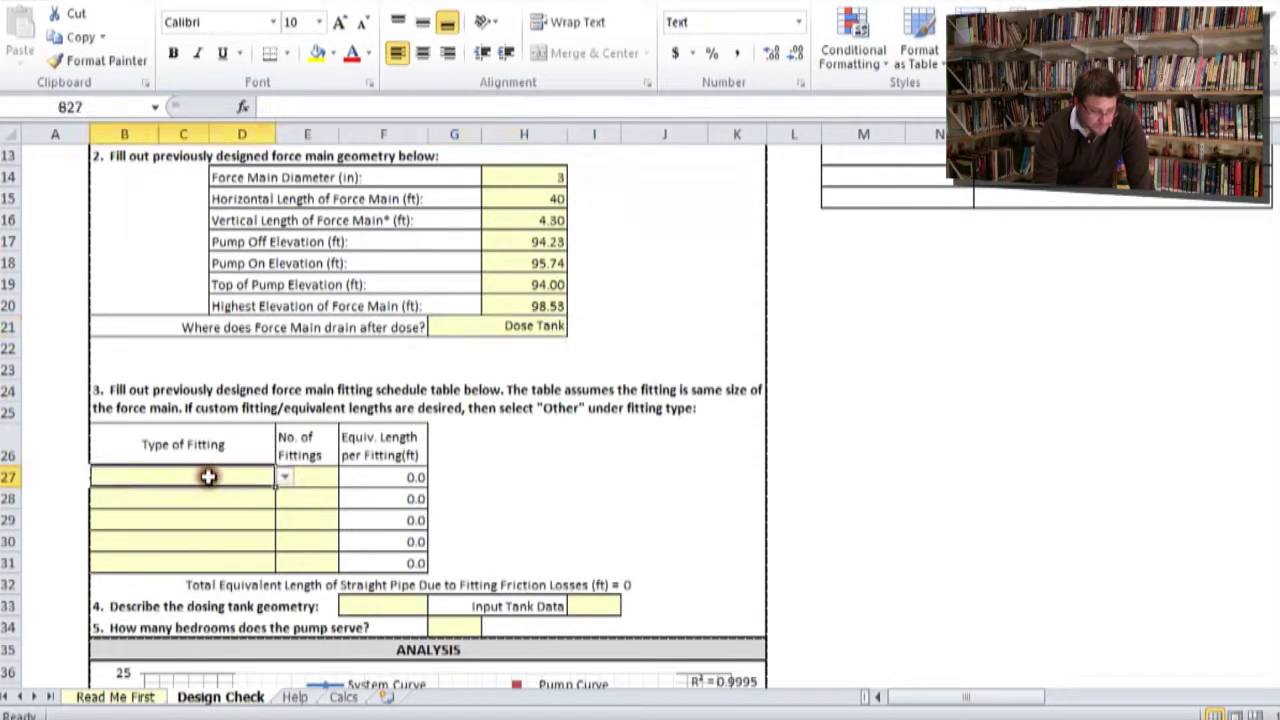
pyautogui.click(285, 477)
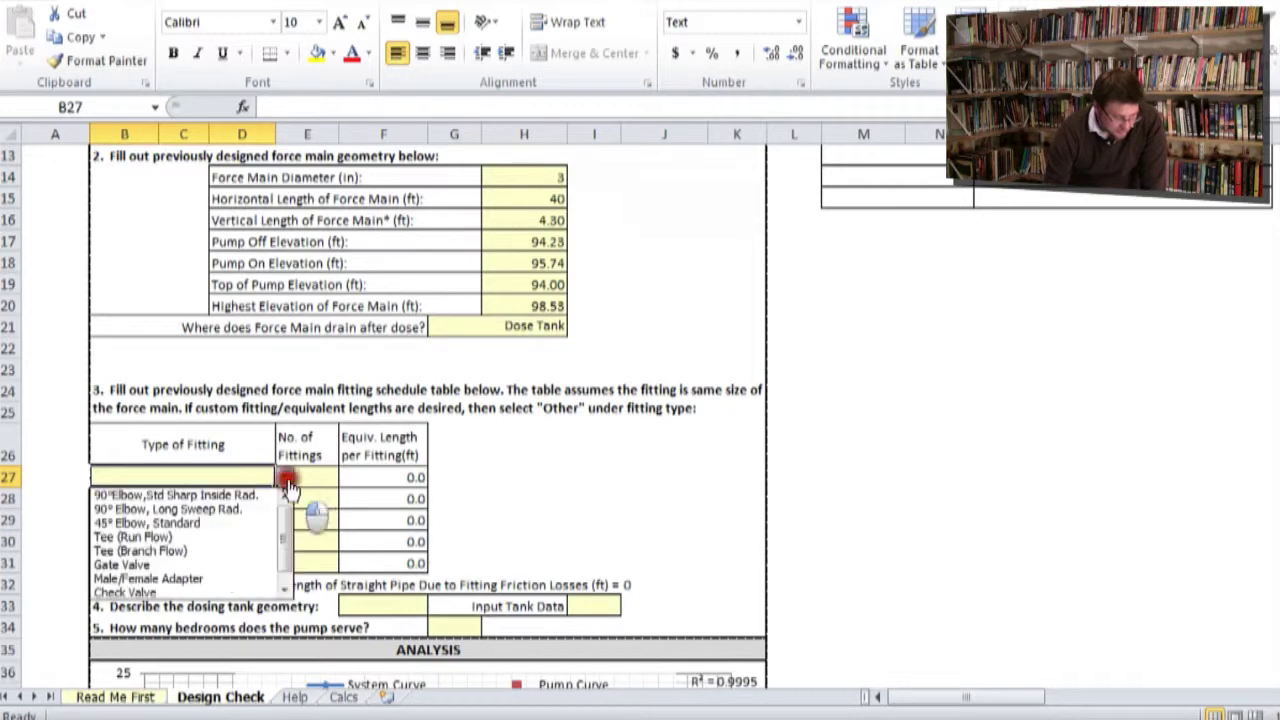
pyautogui.moveTo(284, 569); pyautogui.dragTo(312, 597)
pyautogui.click(220, 594)
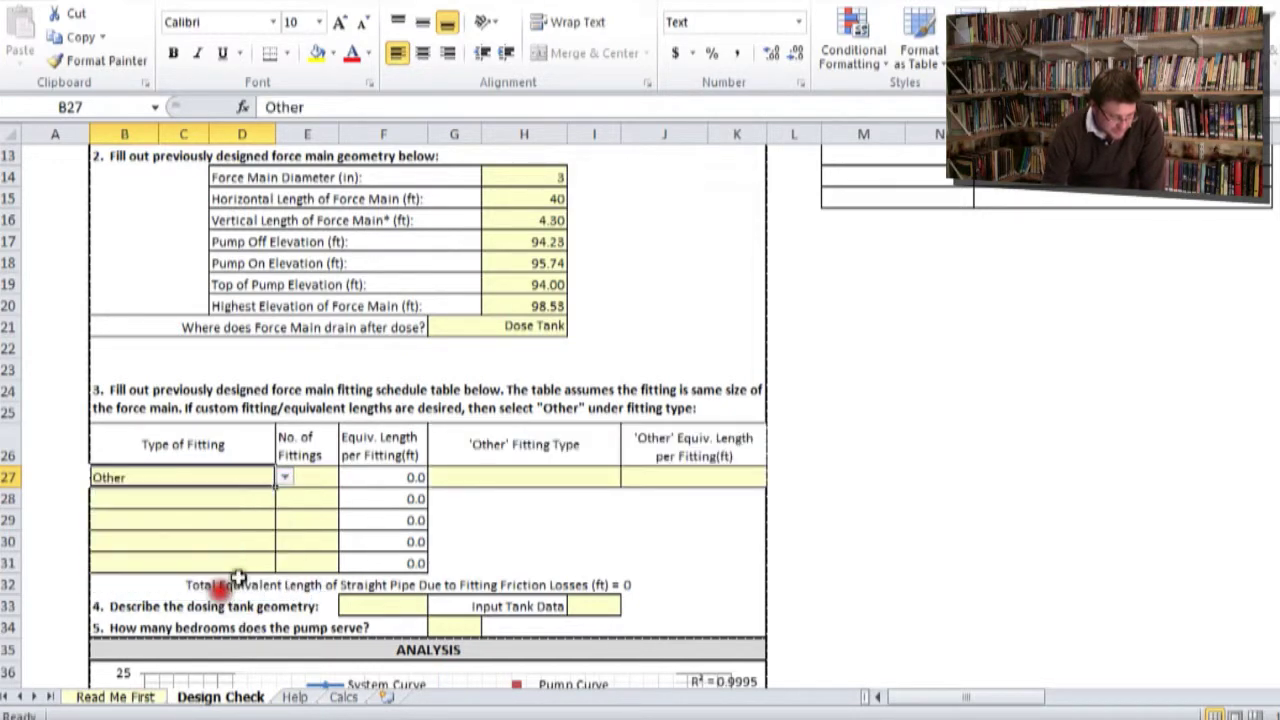
pyautogui.click(319, 479)
pyautogui.write('1')
pyautogui.press('Return')
# - Describe the first row's other fitting as Check valve with an equivalent length of 17.2 ft
pyautogui.click(495, 477)
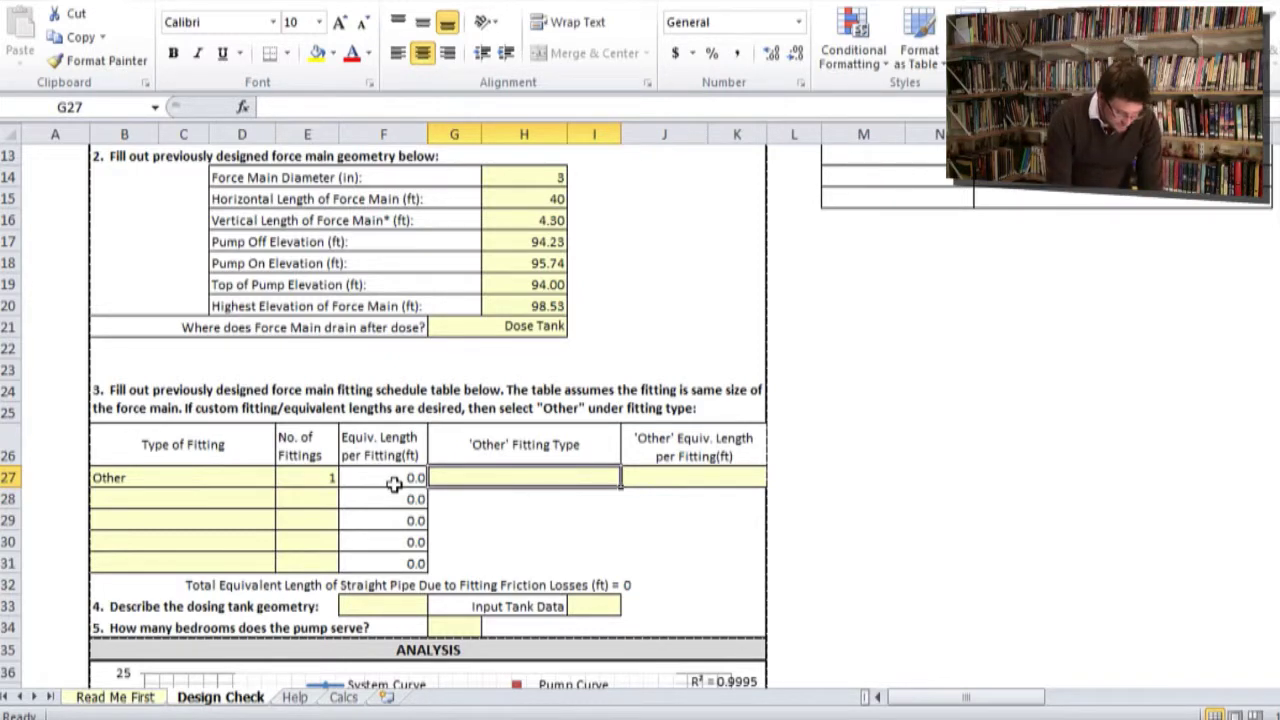
pyautogui.write('C')
pyautogui.press('BackSpace')
pyautogui.press('BackSpace')
pyautogui.press('BackSpace')
pyautogui.press('BackSpace')
pyautogui.write('heck valve')
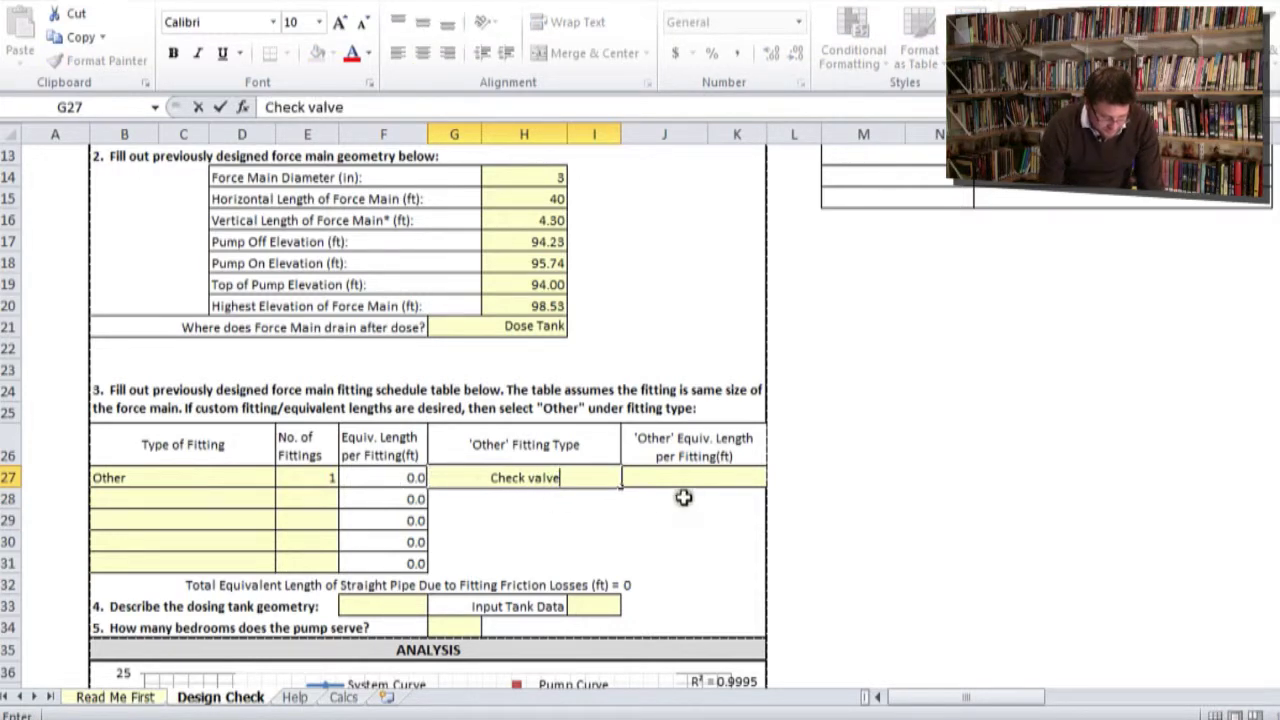
pyautogui.click(700, 480)
pyautogui.write('1')
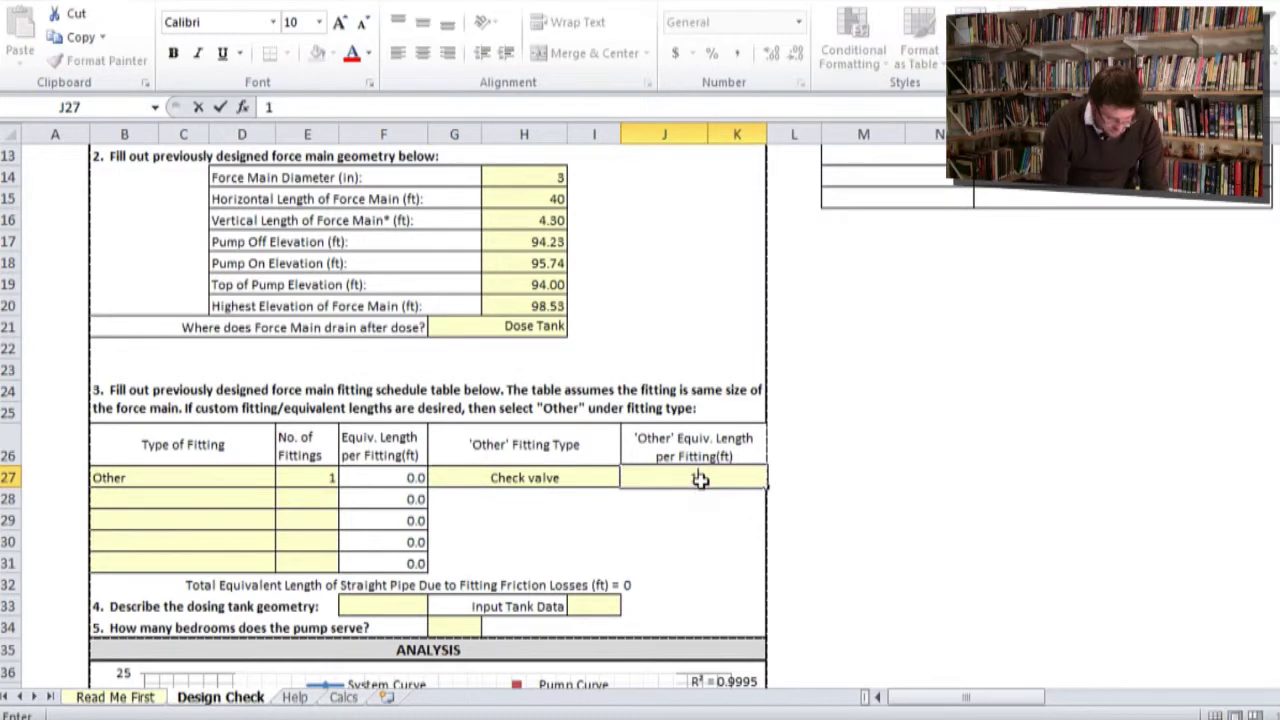
pyautogui.write('7.2')
pyautogui.press('Return')
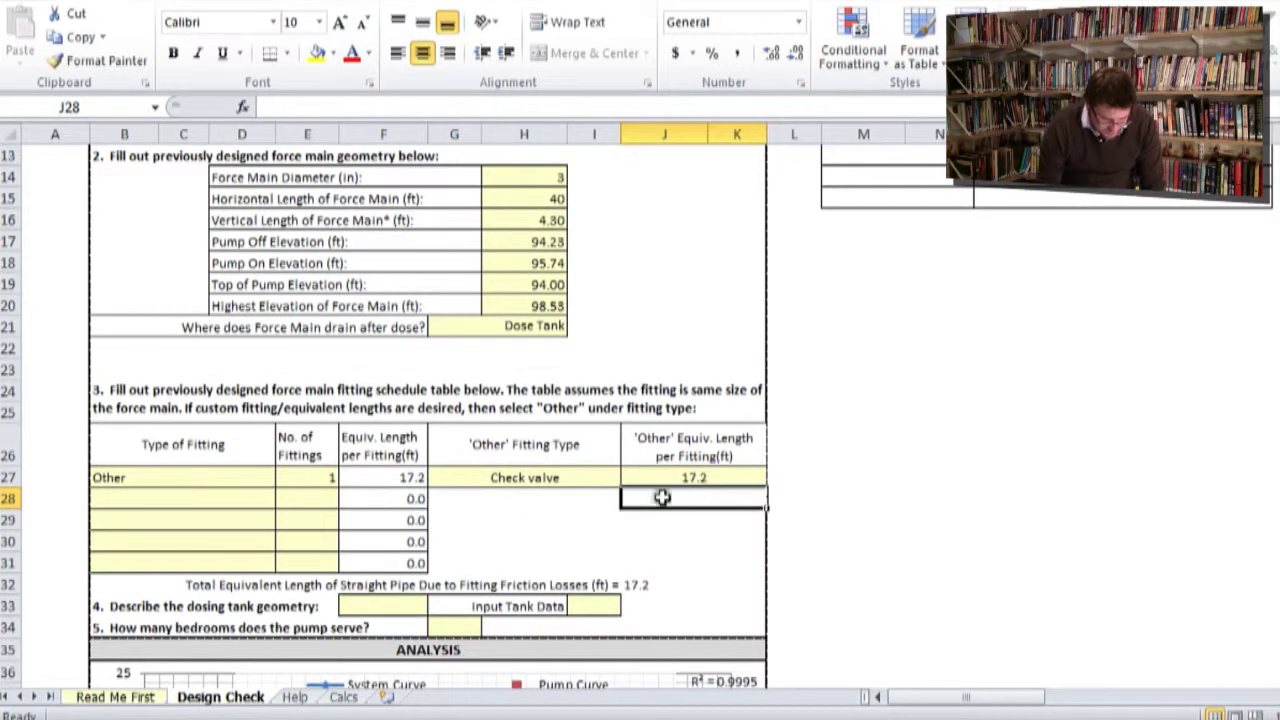
# - Add four 90° standard sharp inside radius elbows in the second row of the fitting schedule
pyautogui.click(268, 500)
pyautogui.click(284, 498)
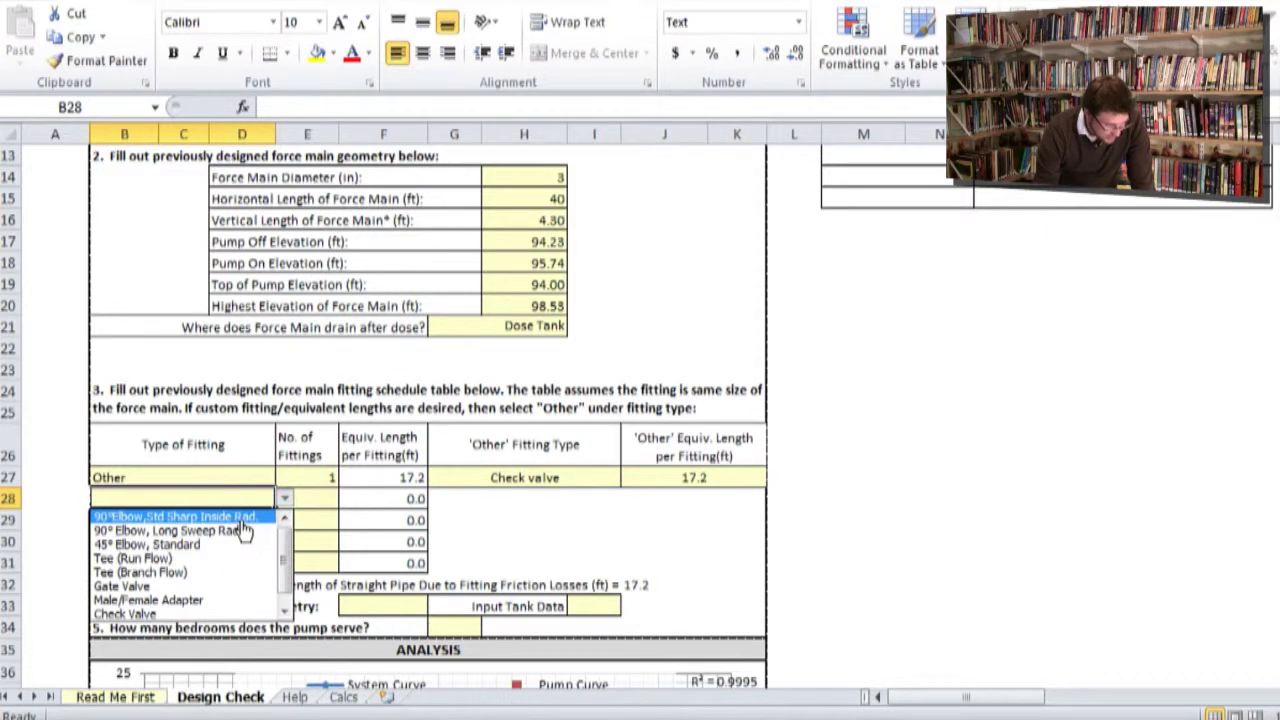
pyautogui.click(240, 518)
pyautogui.click(325, 498)
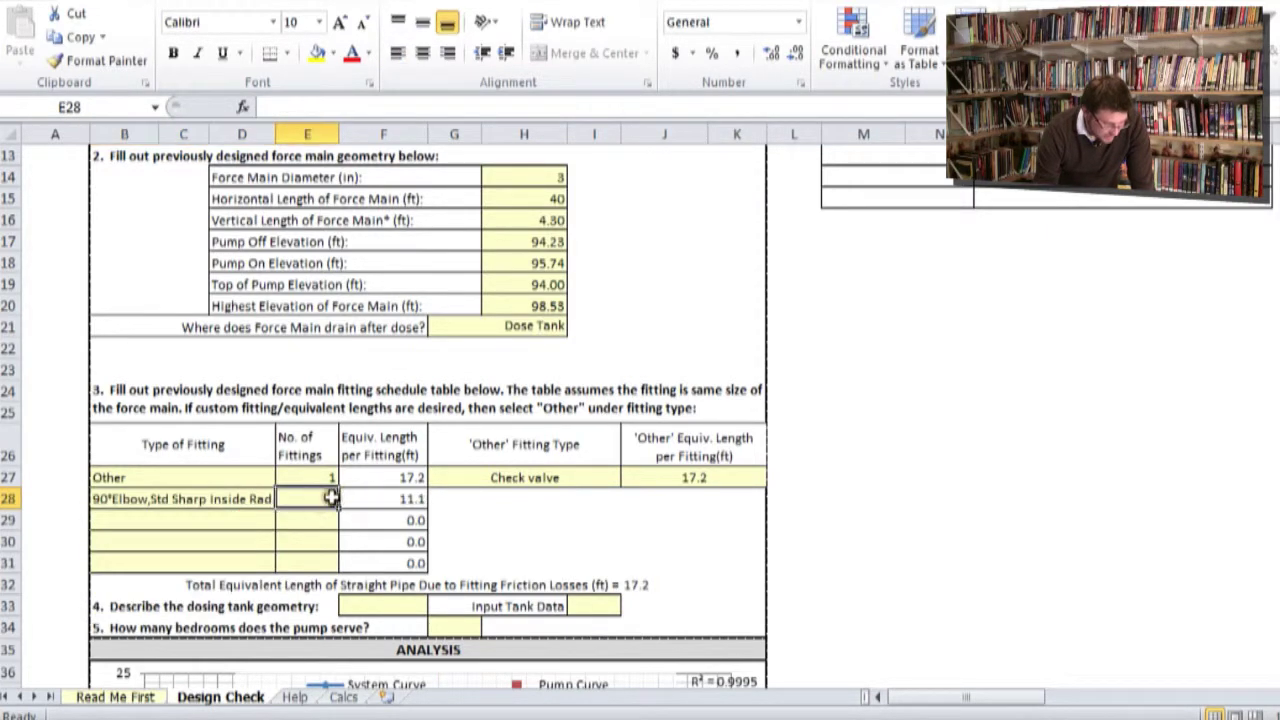
pyautogui.write('4')
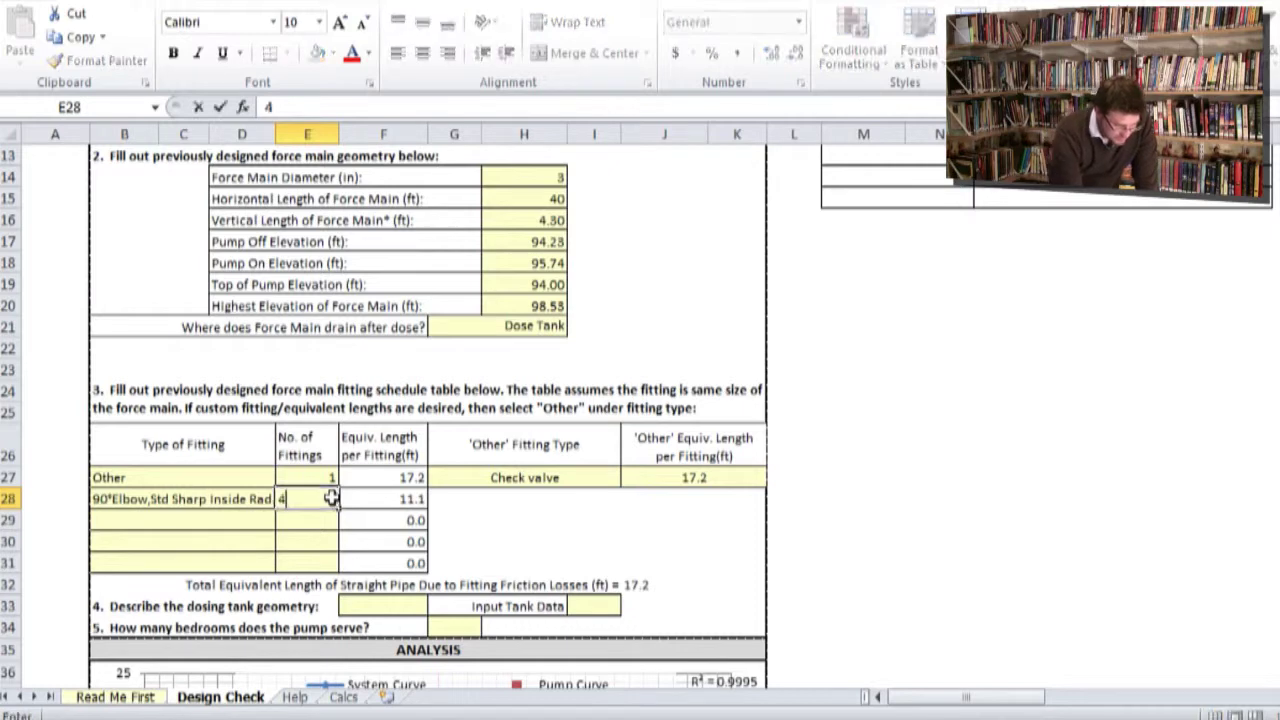
pyautogui.press('Return')
# - Copy the Other fitting type from the first row into the three remaining rows of the fitting schedule
pyautogui.click(245, 518)
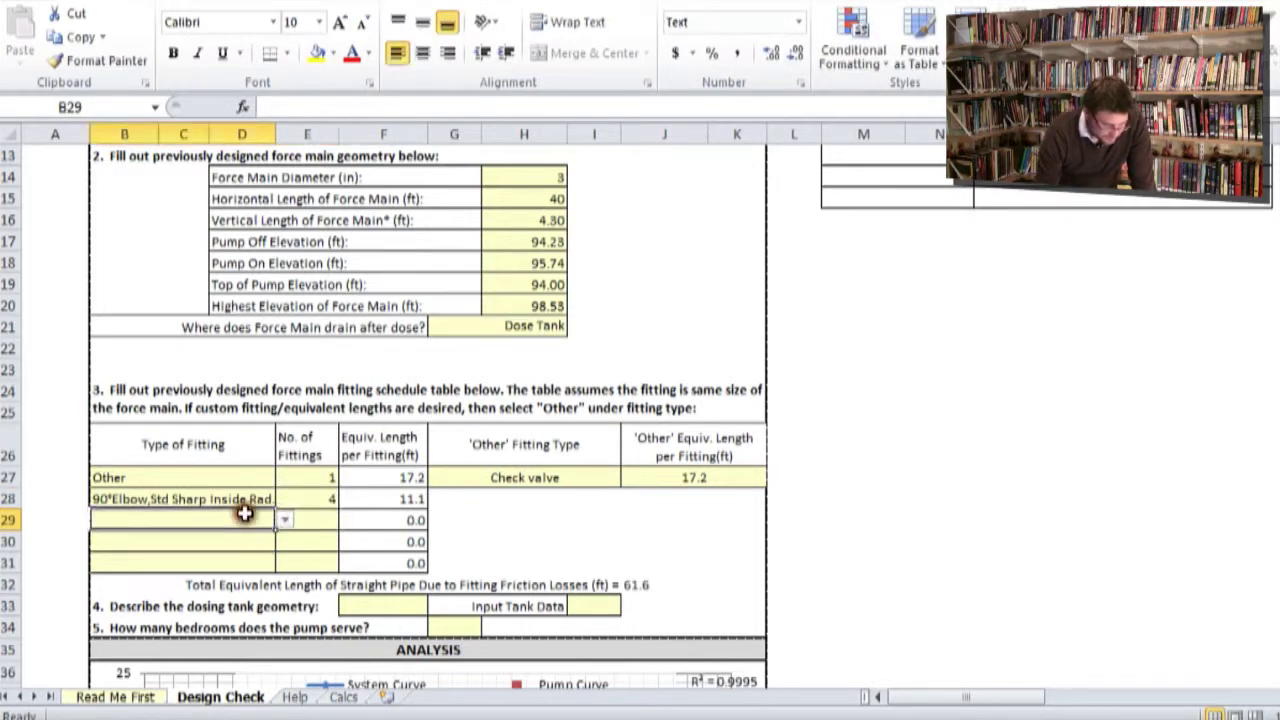
pyautogui.click(197, 480)
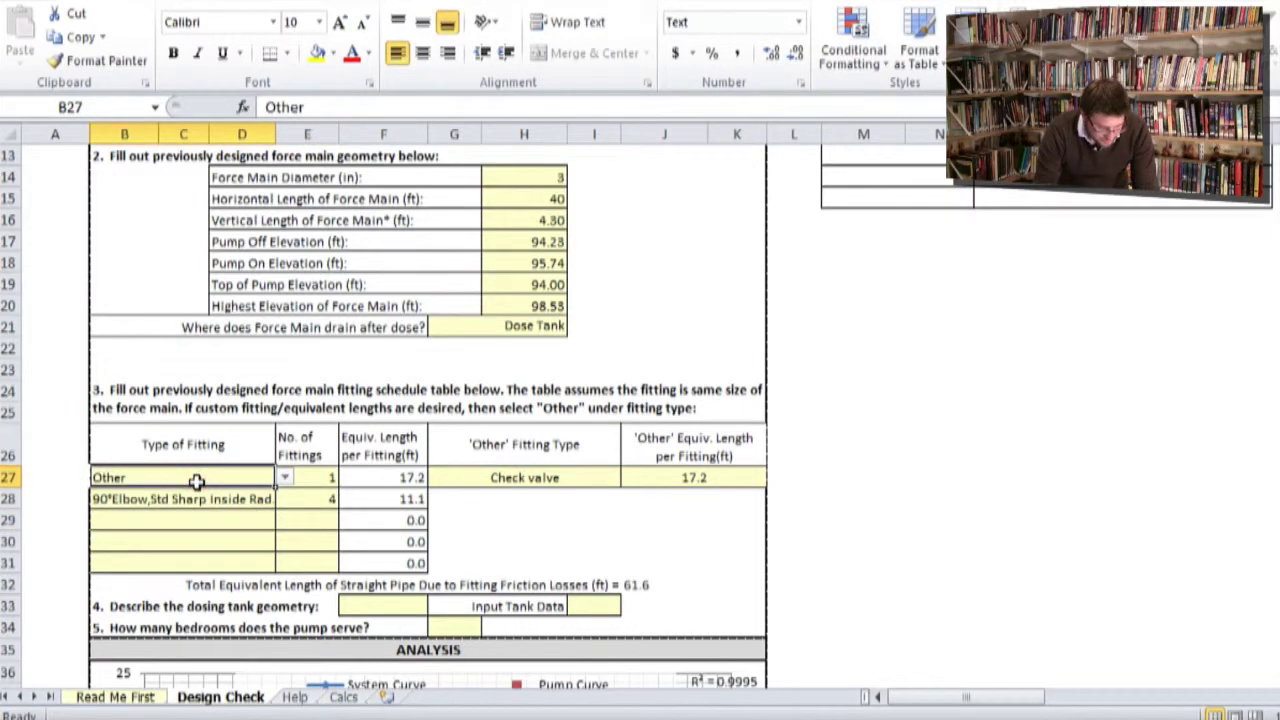
pyautogui.hotkey('ctrl', 'c')
pyautogui.click(188, 519)
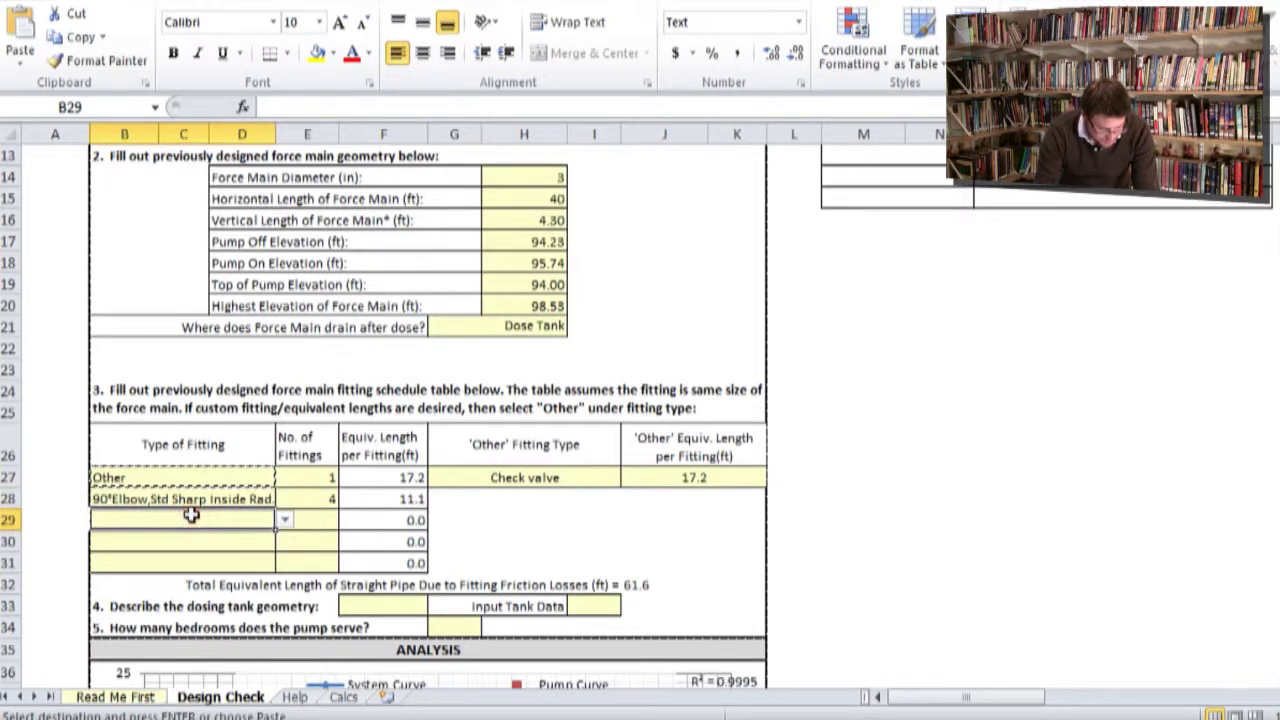
pyautogui.hotkey('ctrl', 'v')
pyautogui.click(186, 540)
pyautogui.hotkey('ctrl', 'v')
pyautogui.click(186, 561)
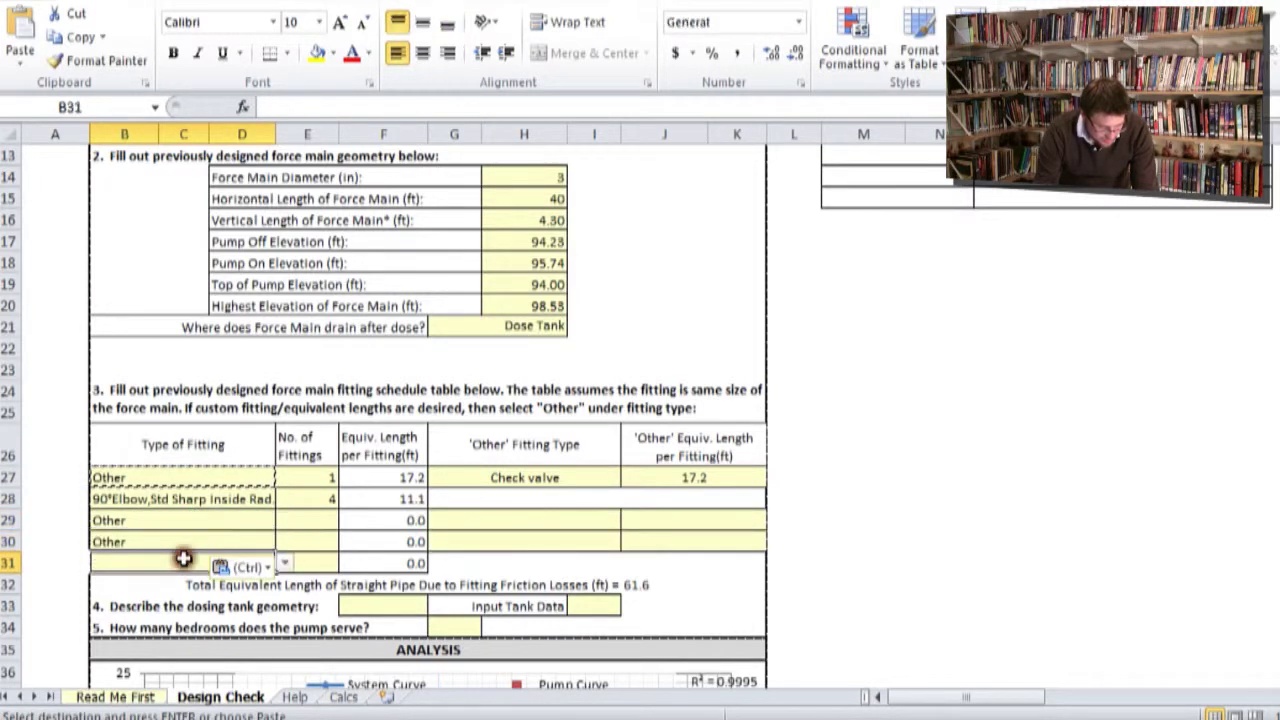
pyautogui.hotkey('ctrl', 'v')
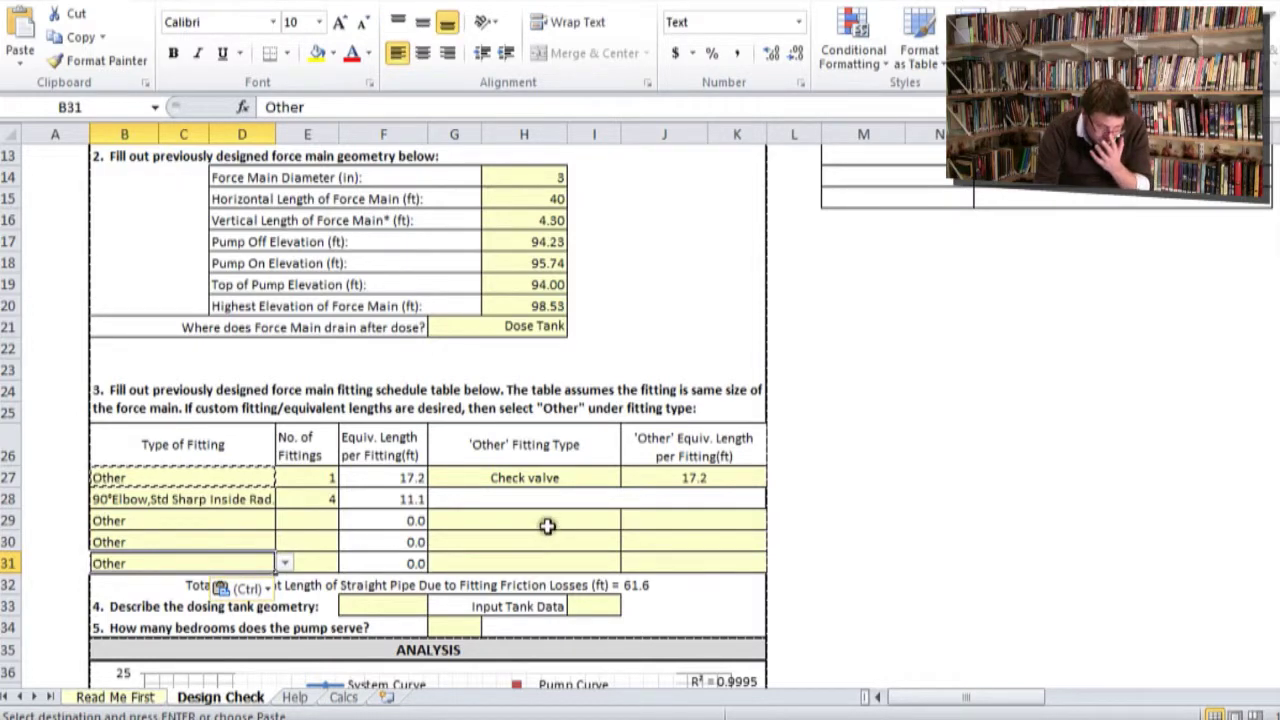
# - Describe the third row's other fitting as 1-1/2" Male Adapter with an equivalent length of 3.5 ft
pyautogui.click(547, 521)
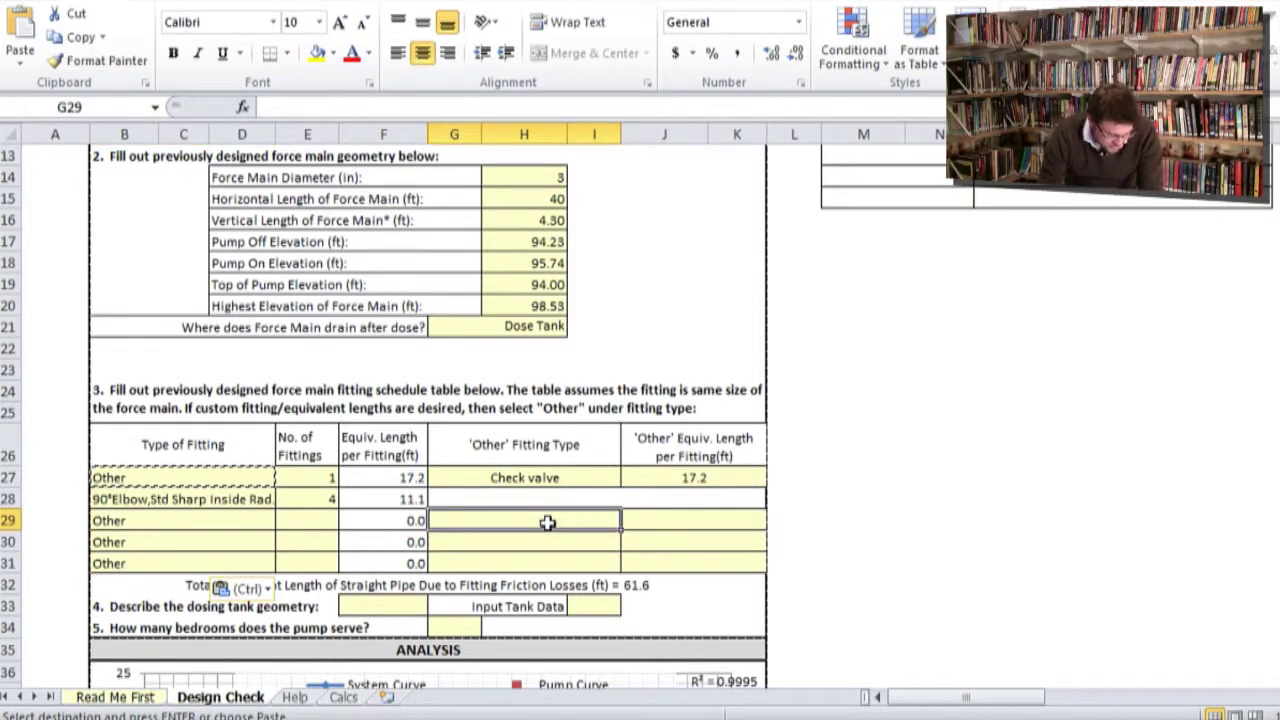
pyautogui.write('1')
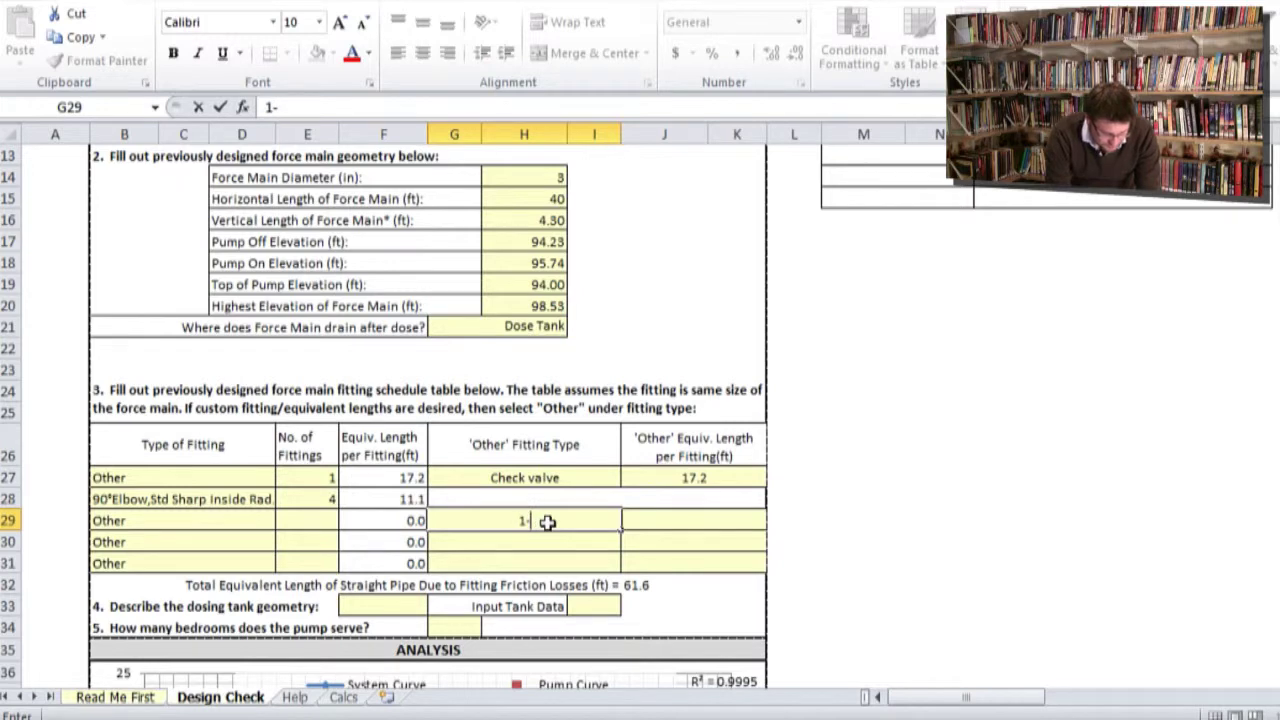
pyautogui.write('-1/2" Male A')
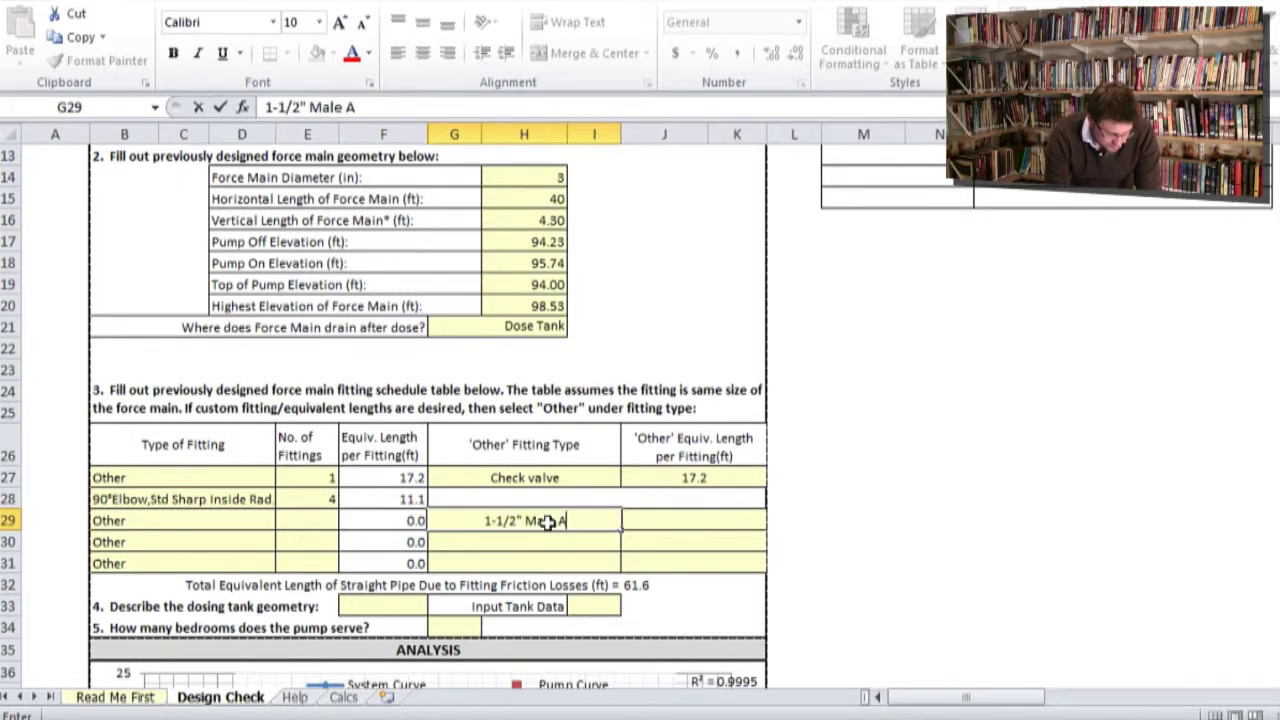
pyautogui.write('dapter')
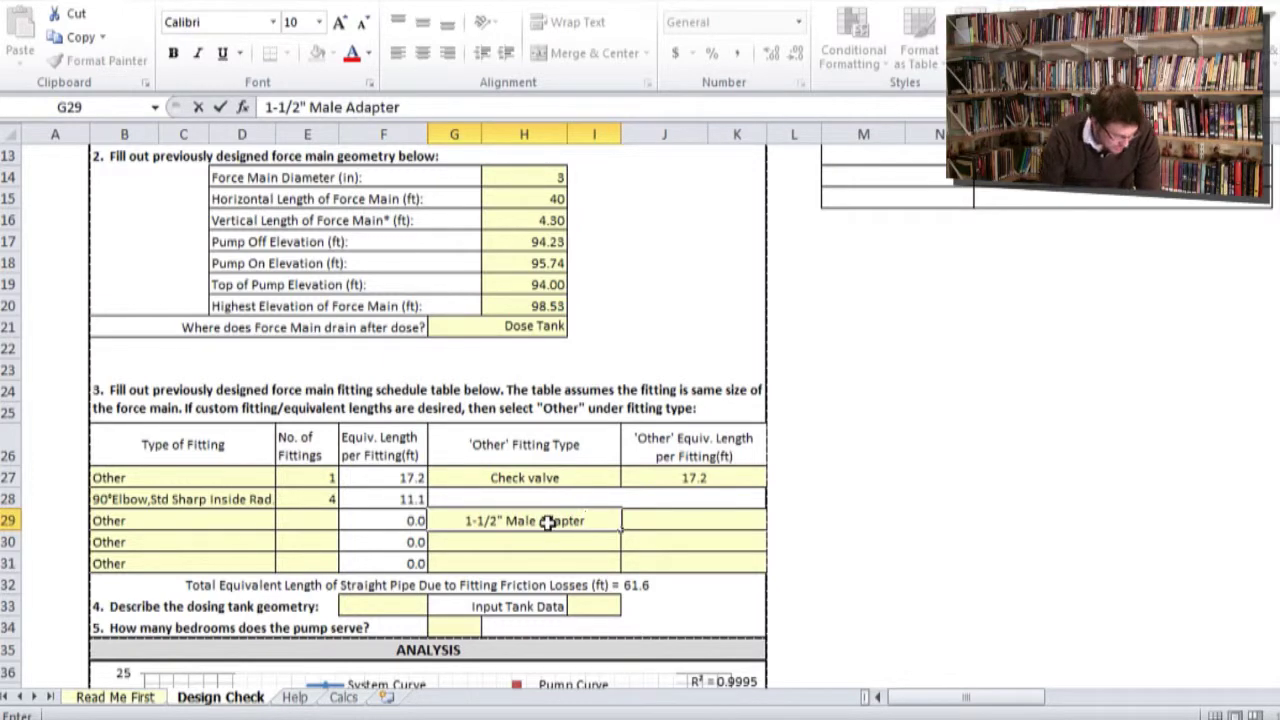
pyautogui.click(712, 526)
pyautogui.write('3.5')
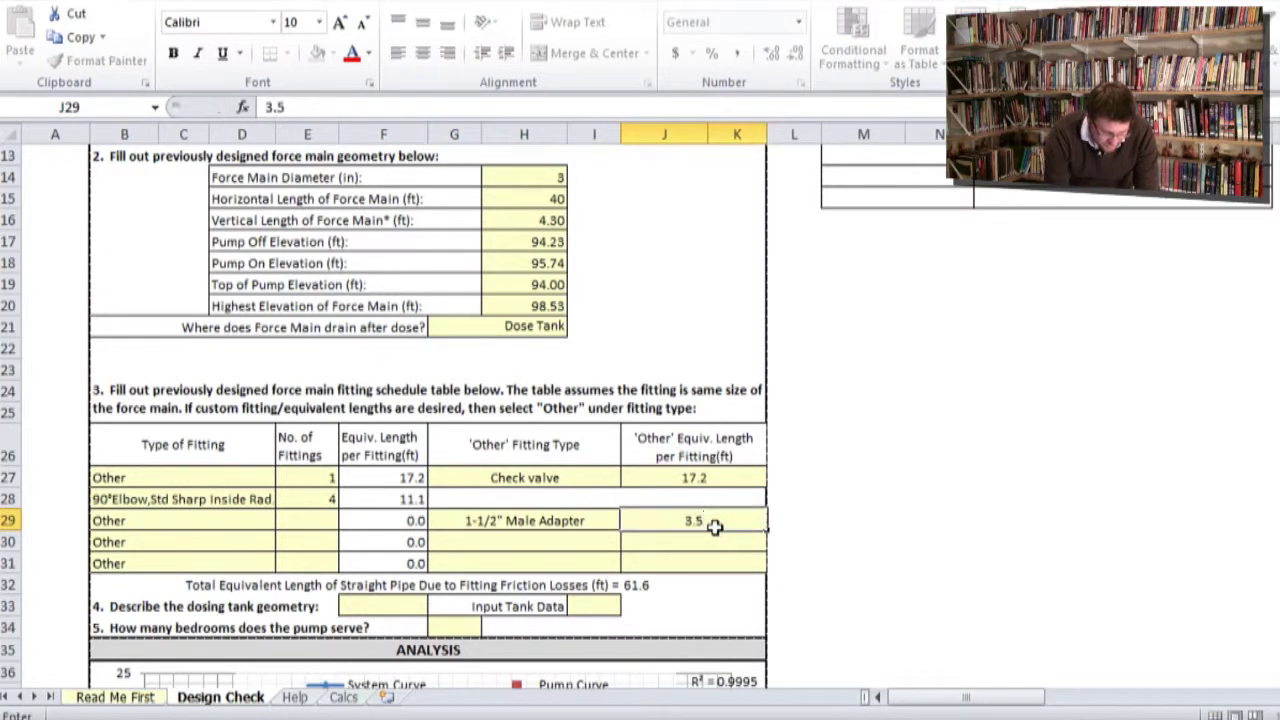
pyautogui.press('Return')
# - Describe the fourth row's other fitting as 2" Female Adapter with an equivalent length of 4.5 ft
pyautogui.click(582, 543)
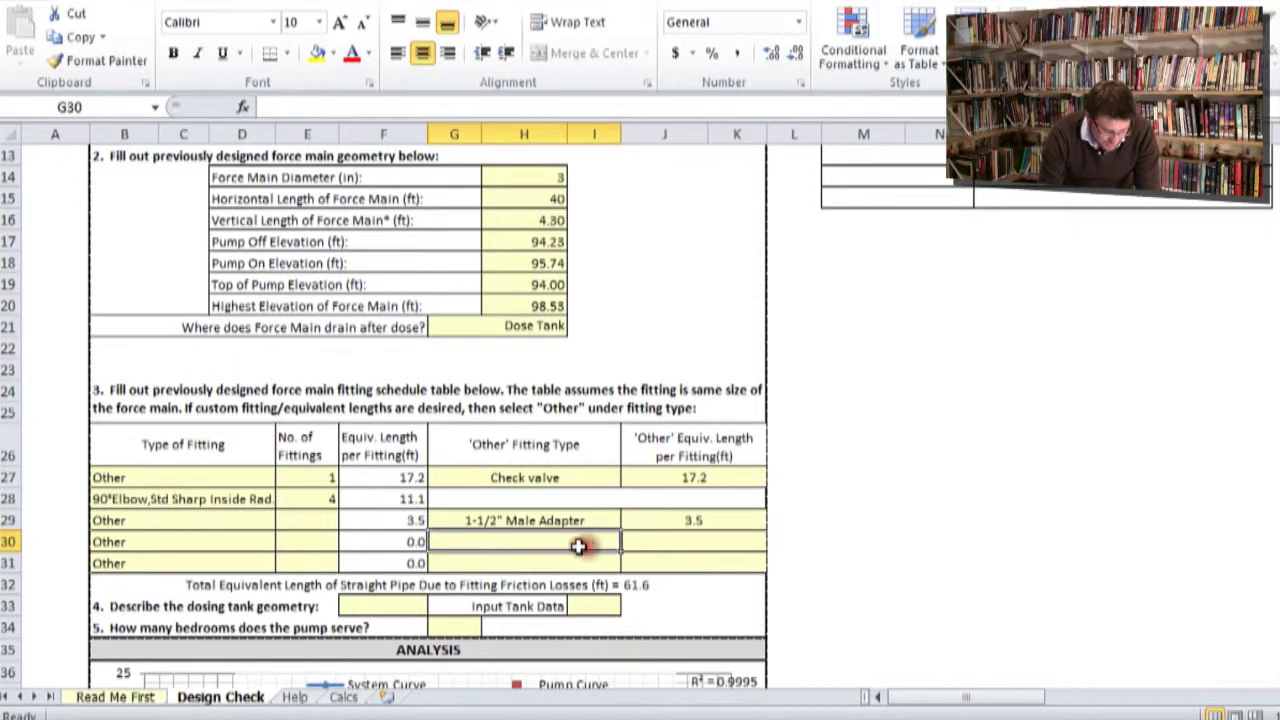
pyautogui.write('2')
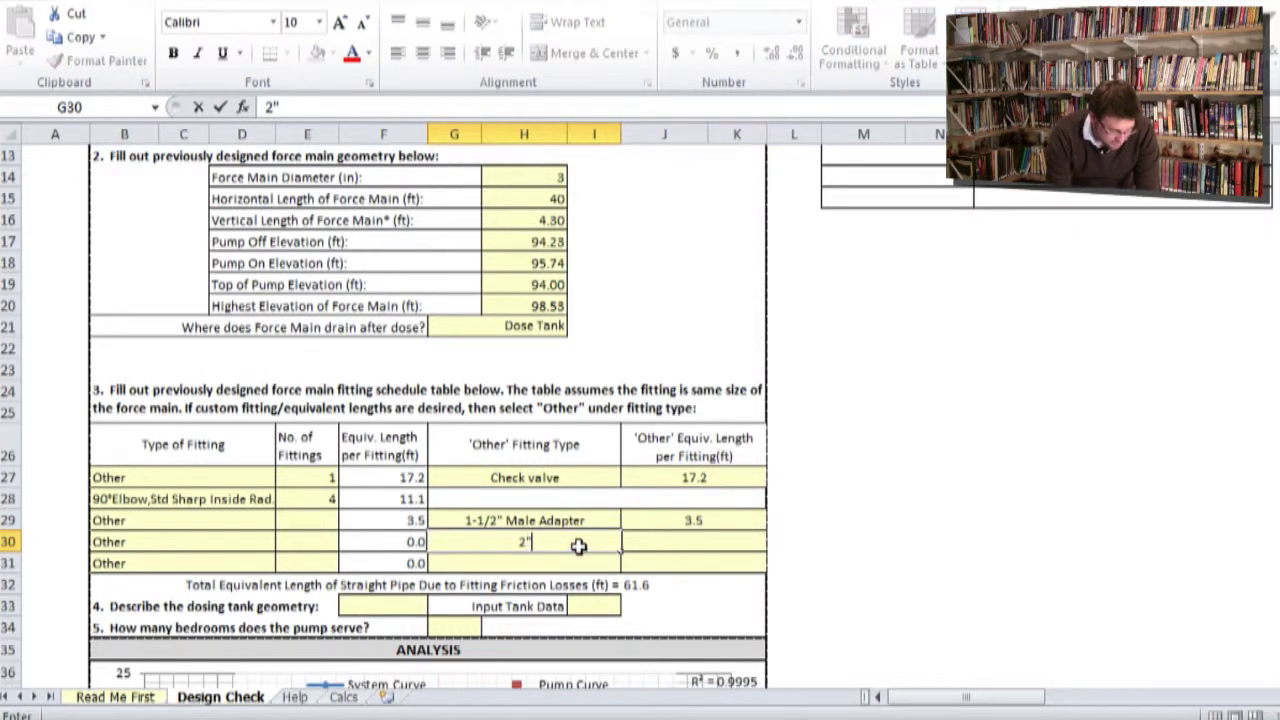
pyautogui.write('" Female Dap')
pyautogui.press('BackSpace')
pyautogui.press('BackSpace')
pyautogui.press('BackSpace')
pyautogui.press('BackSpace')
pyautogui.write('S')
pyautogui.press('BackSpace')
pyautogui.write('Adapter')
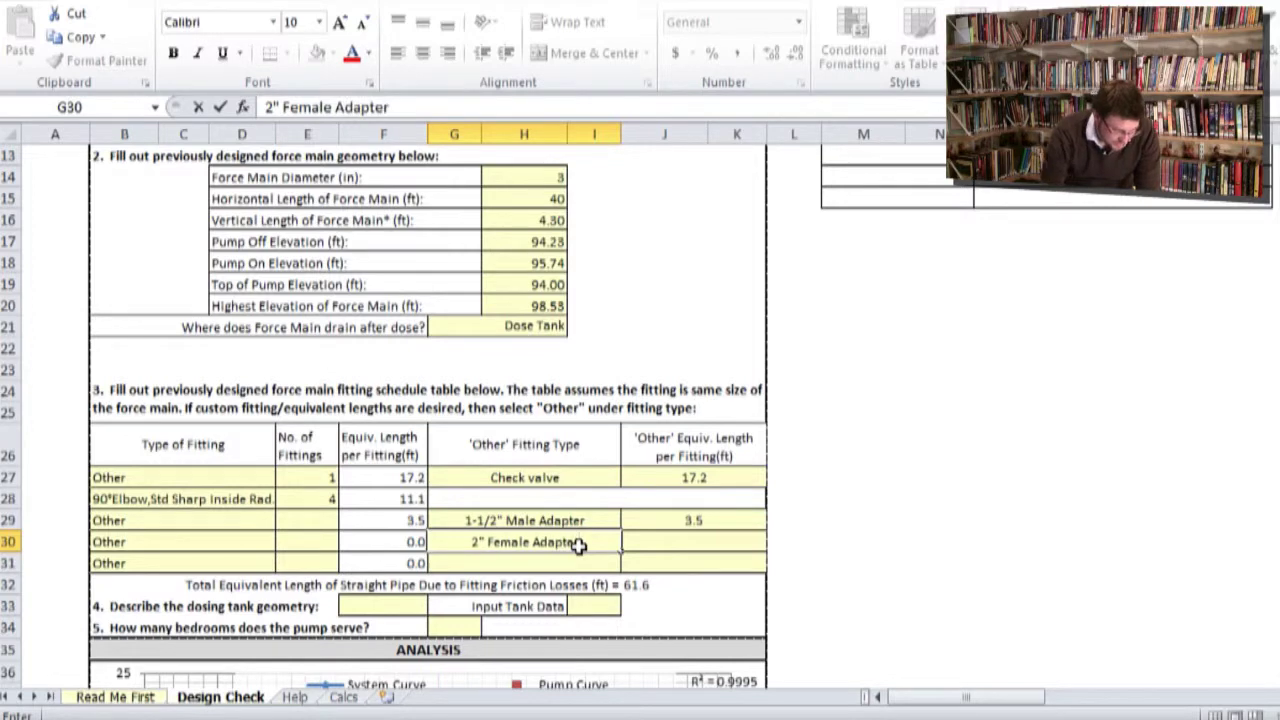
pyautogui.click(672, 543)
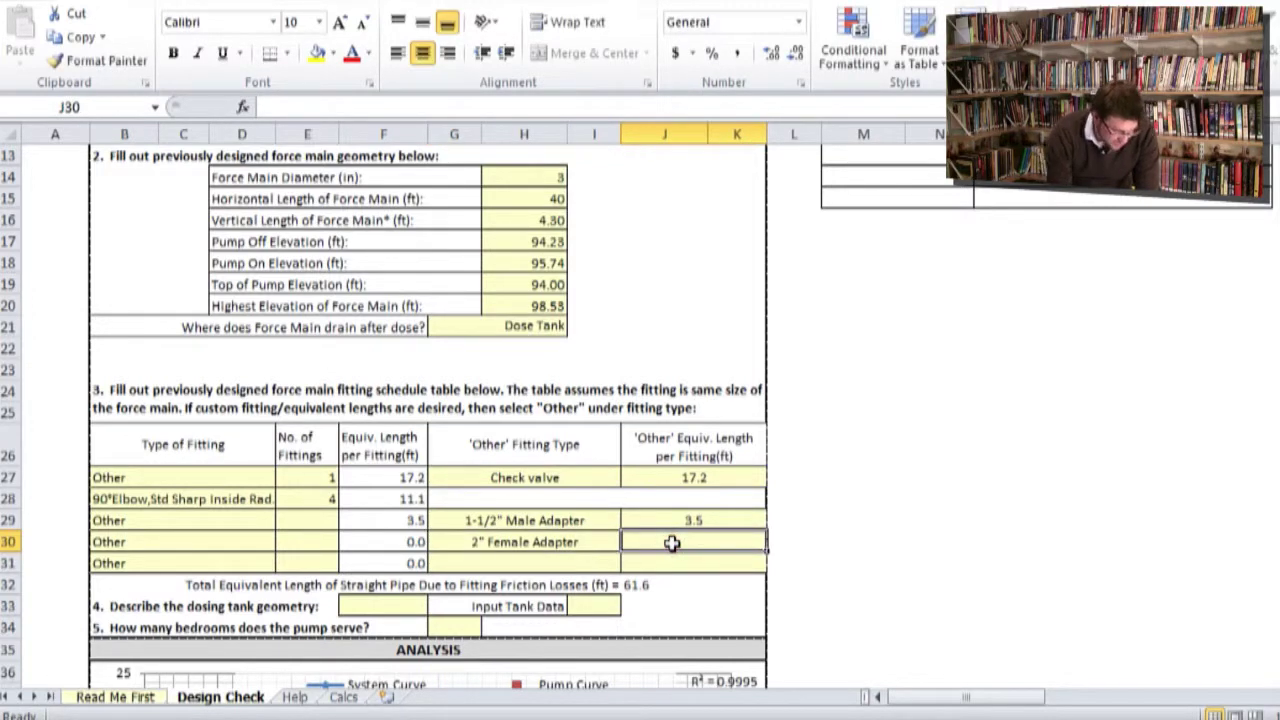
pyautogui.write('4.5')
pyautogui.press('Return')
# - Describe the fifth row's other fitting as 2" 90 Deg. with an equivalent length of 8.6 ft
pyautogui.click(579, 563)
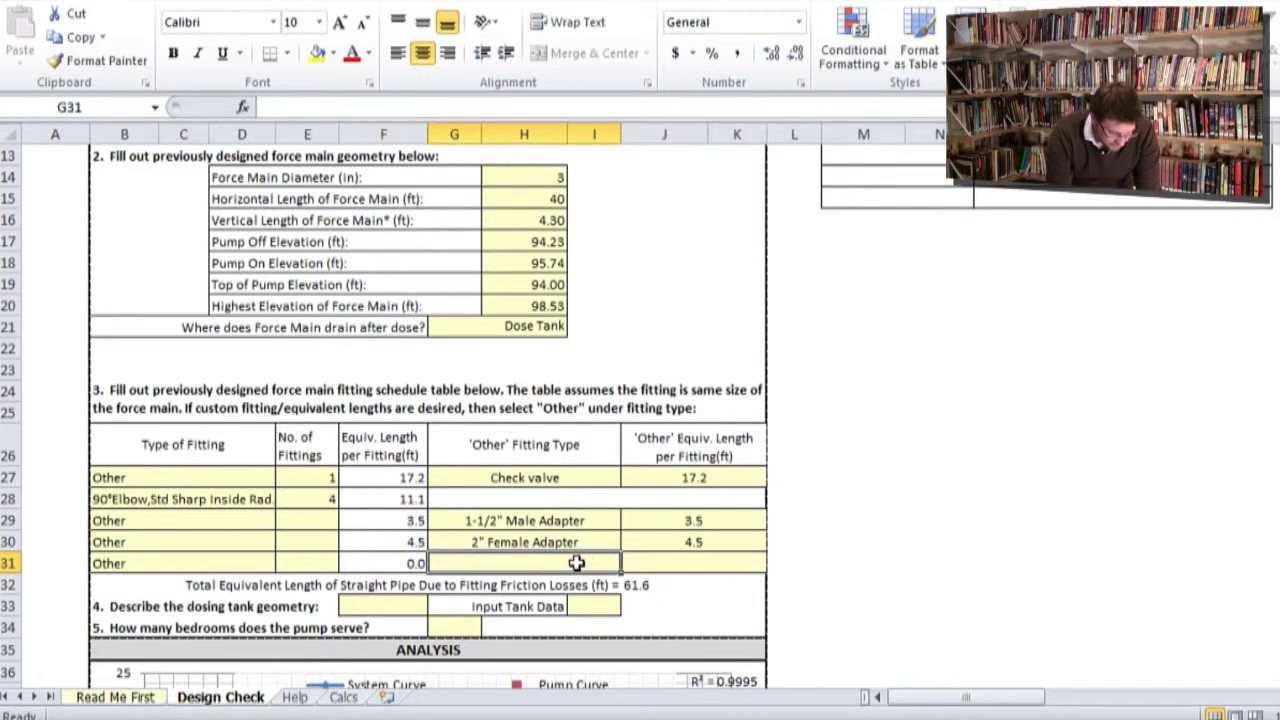
pyautogui.write('2')
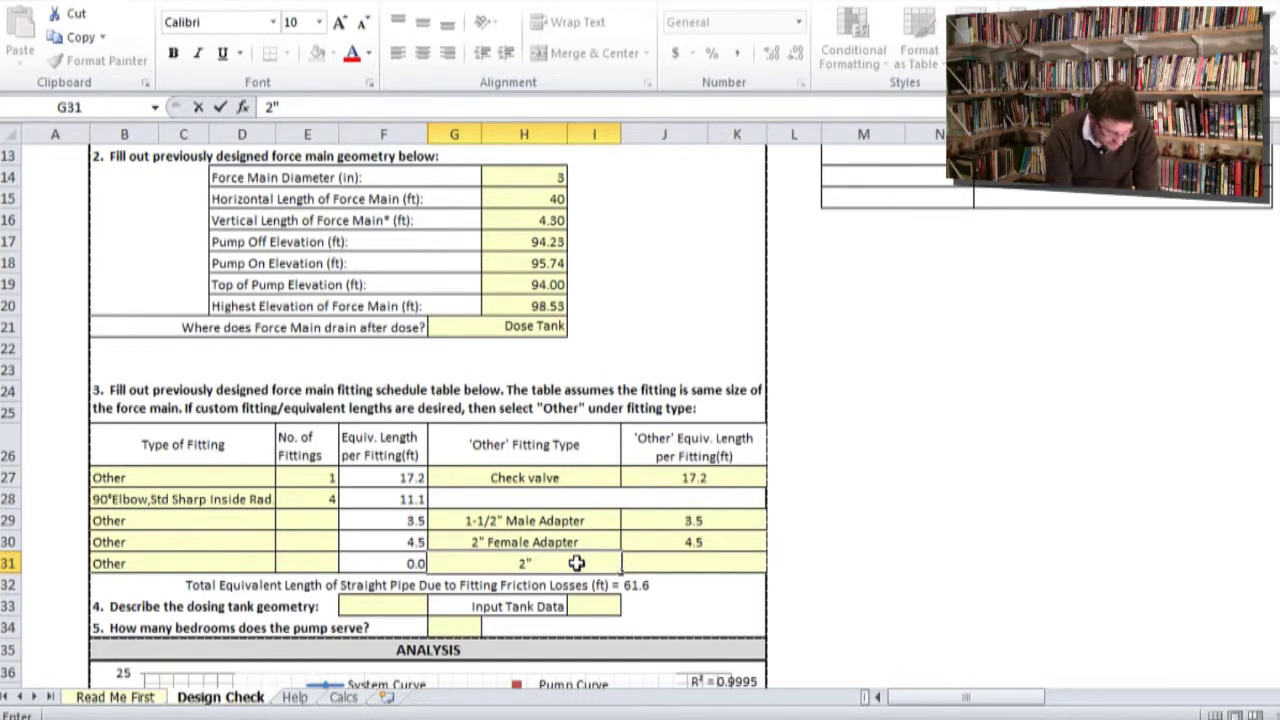
pyautogui.write('" 90 Deg')
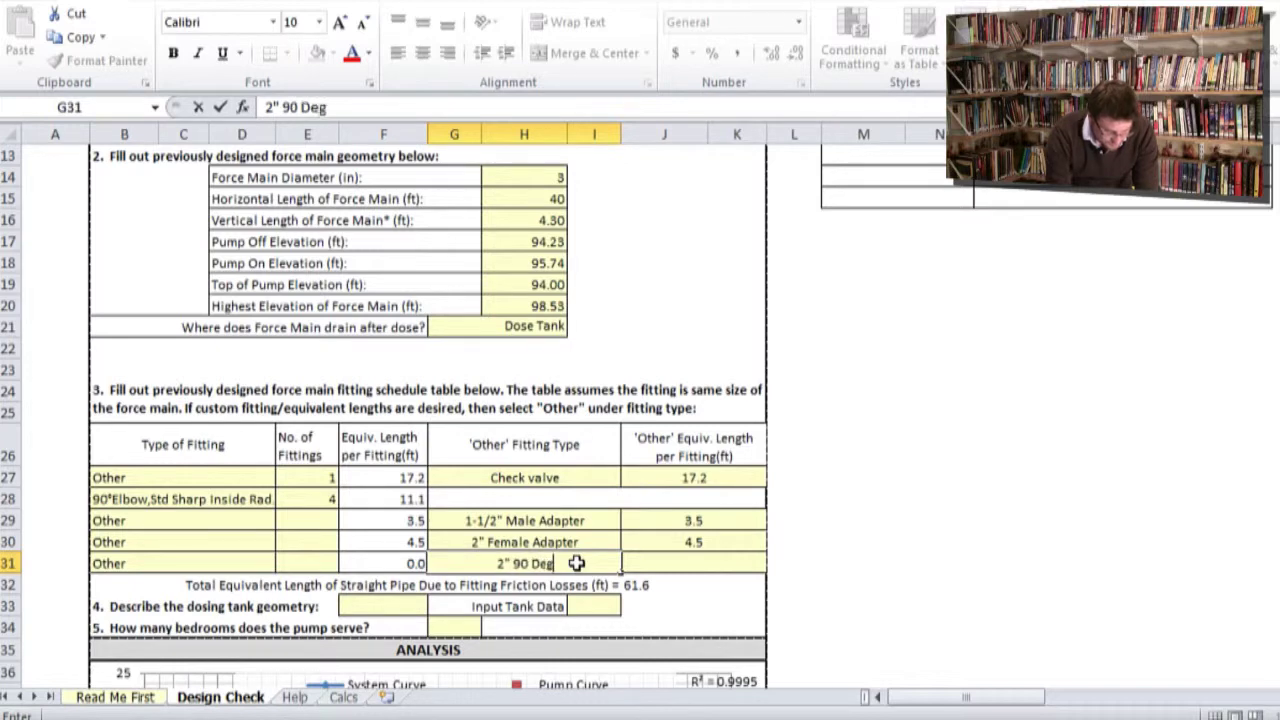
pyautogui.write('.')
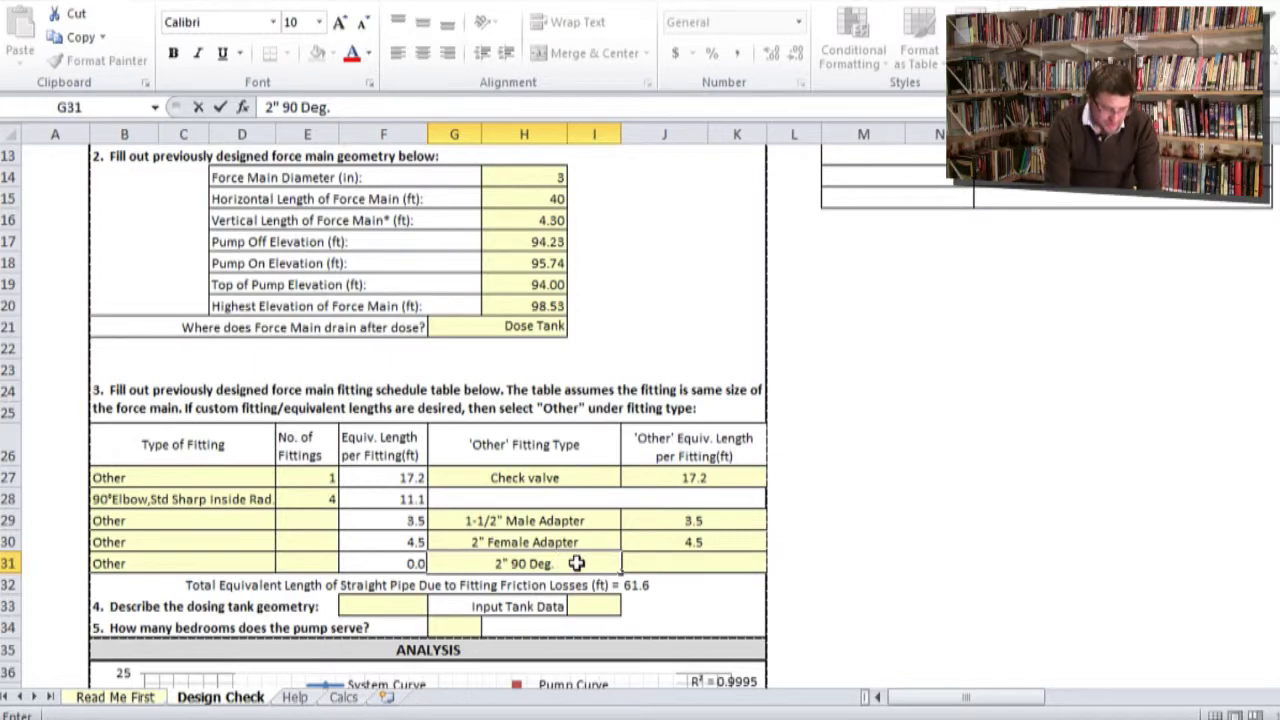
pyautogui.scroll(4, 595, 531)
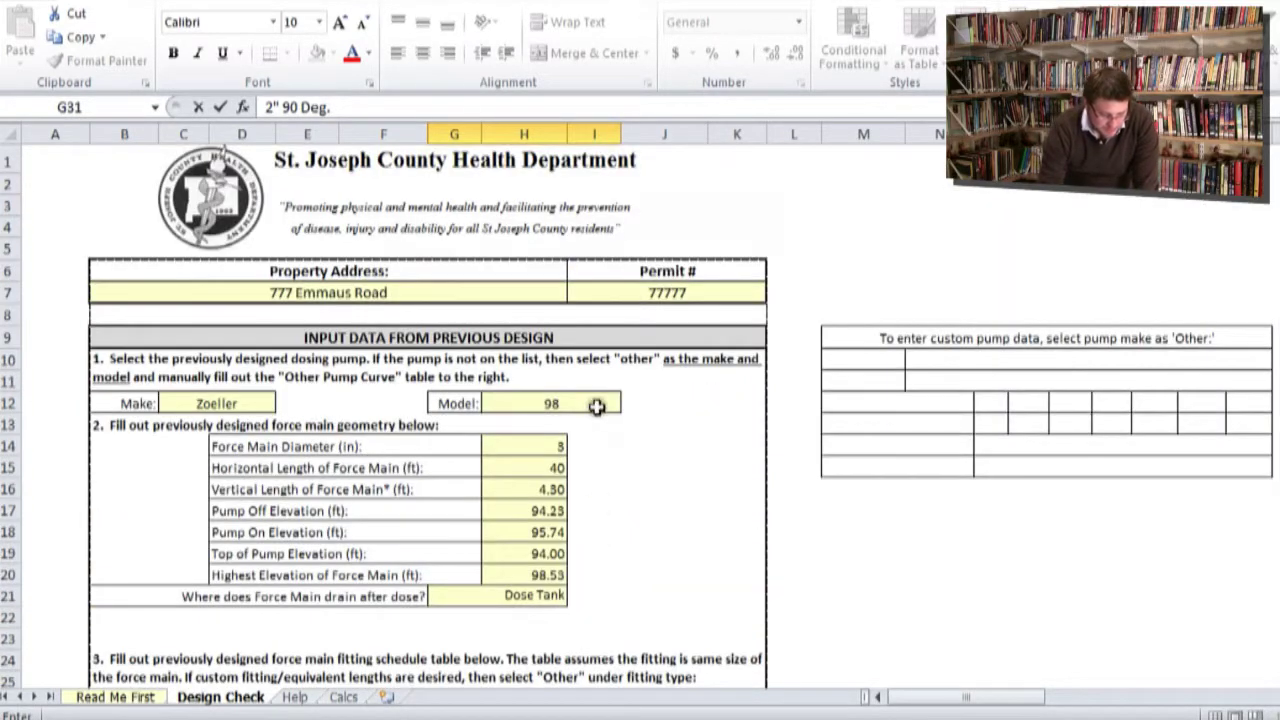
pyautogui.scroll(-4, 596, 406)
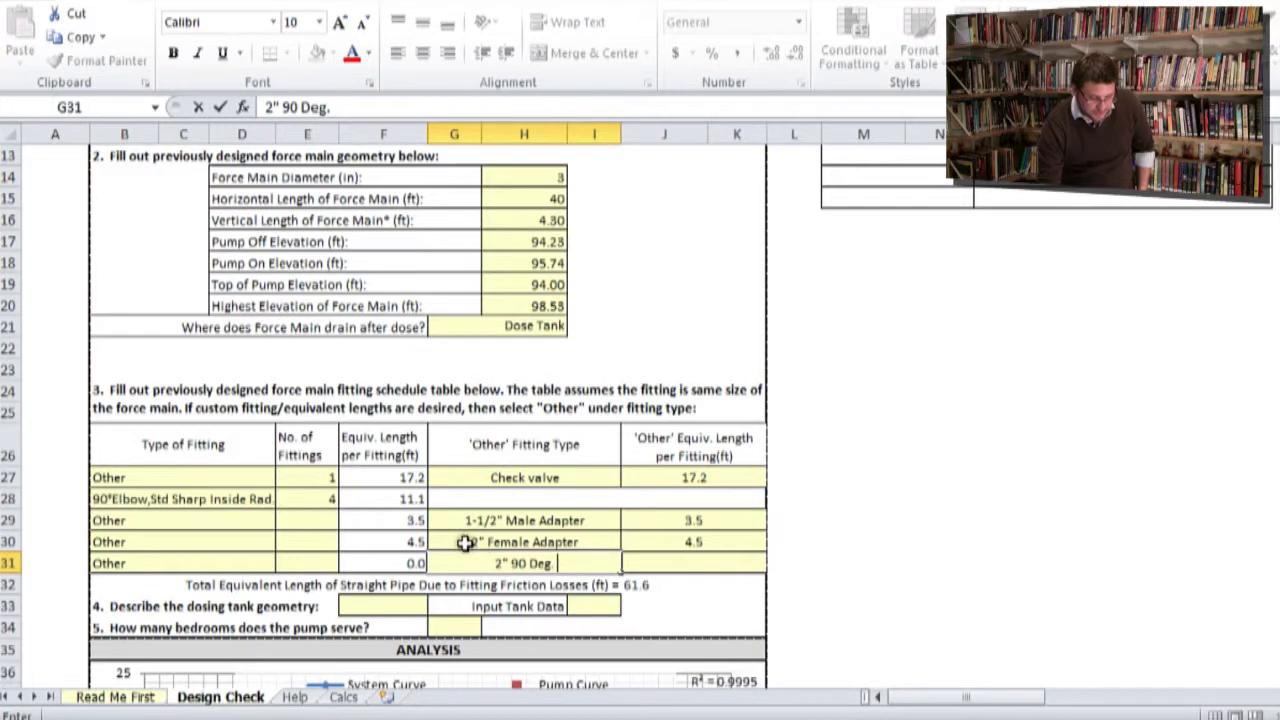
pyautogui.scroll(3, 466, 542)
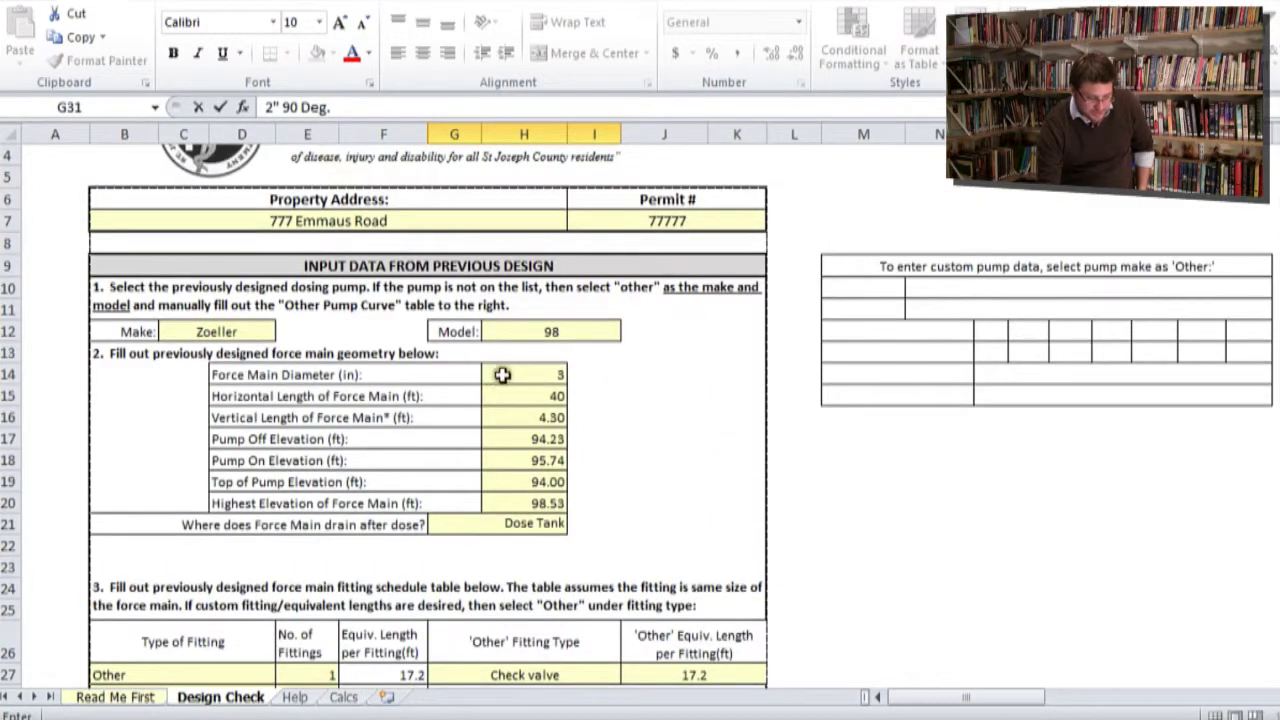
pyautogui.scroll(-4, 502, 374)
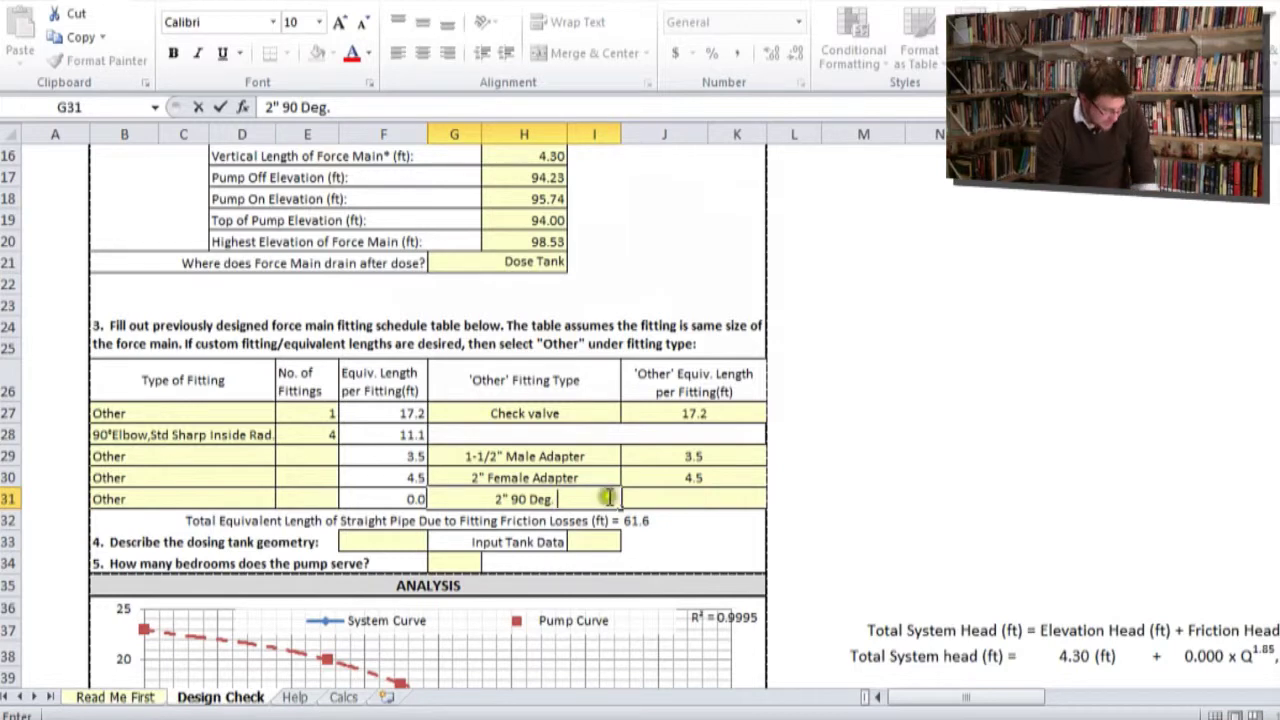
pyautogui.click(665, 496)
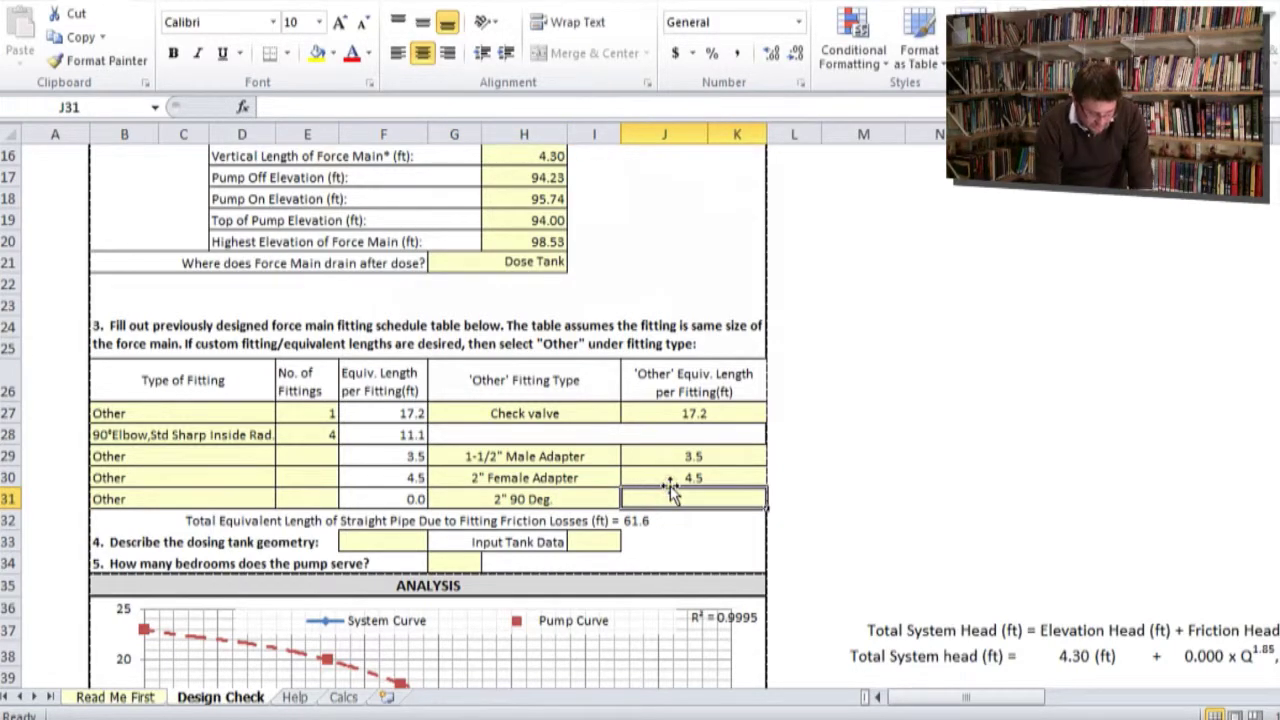
pyautogui.write('8.6')
pyautogui.press('Return')
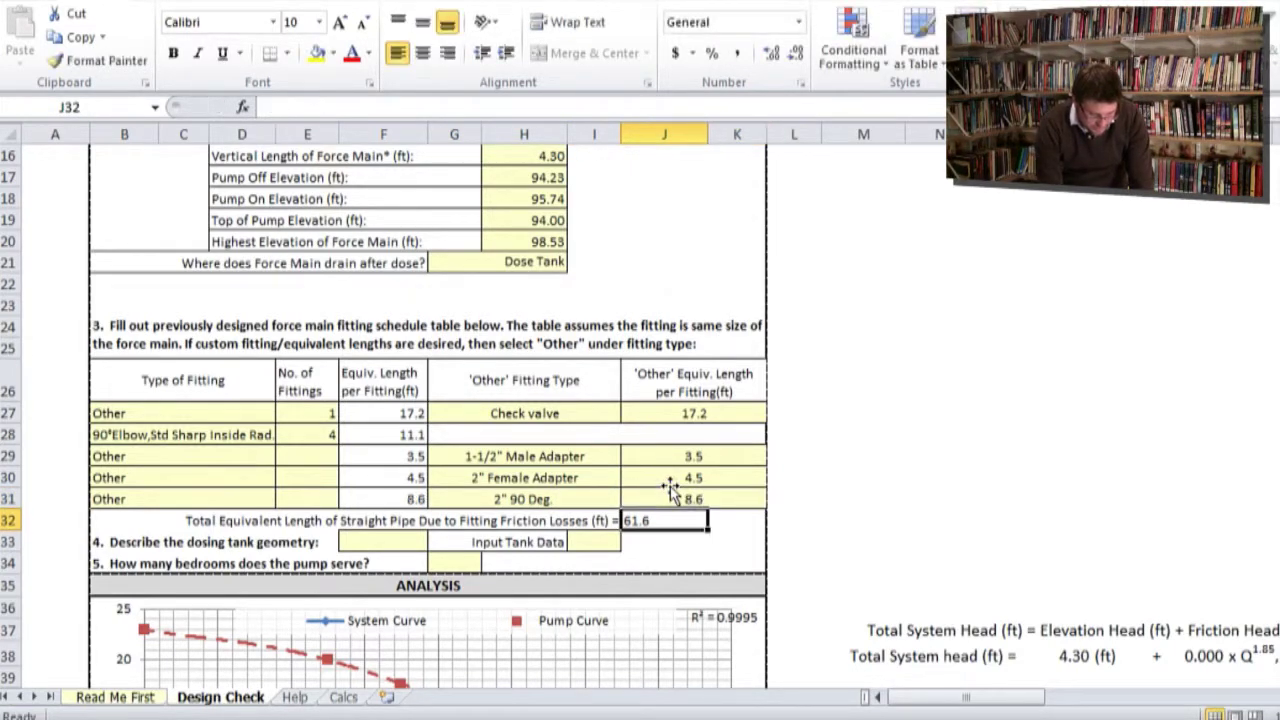
# - Review the elbow and adapter entries in the fitting schedule and the standard fitting types offered for the third row
pyautogui.click(500, 500)
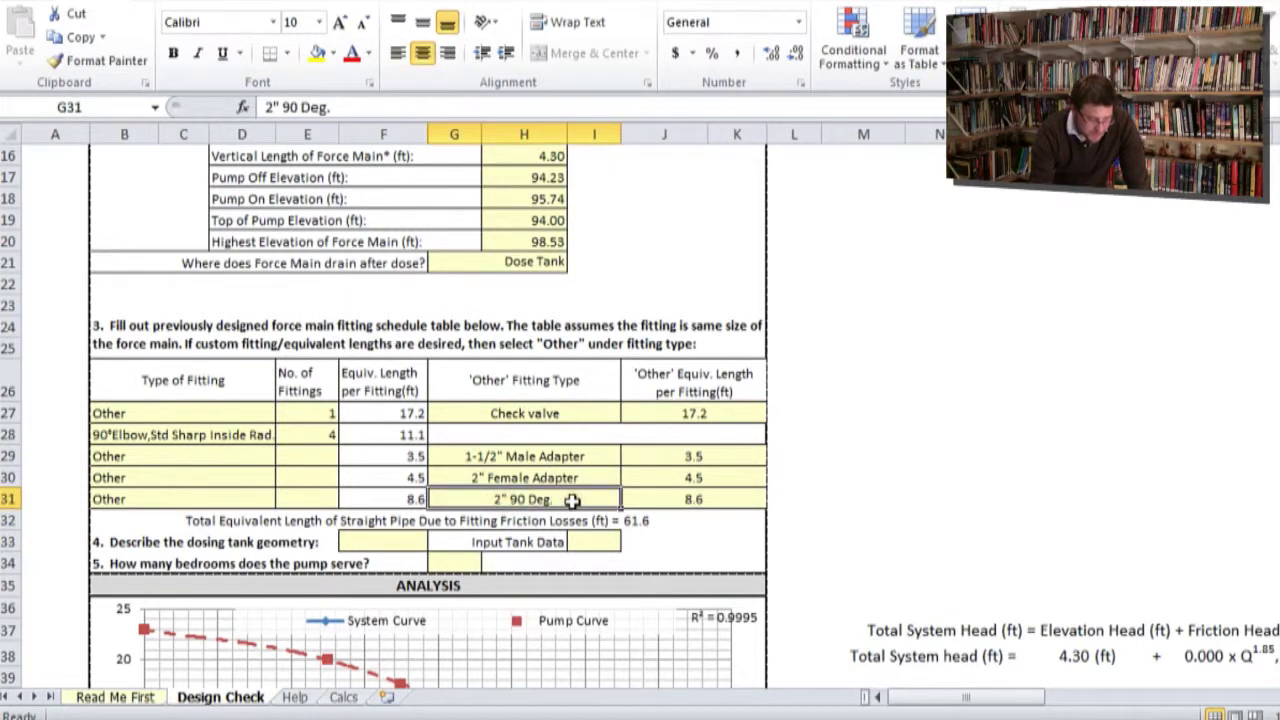
pyautogui.click(200, 440)
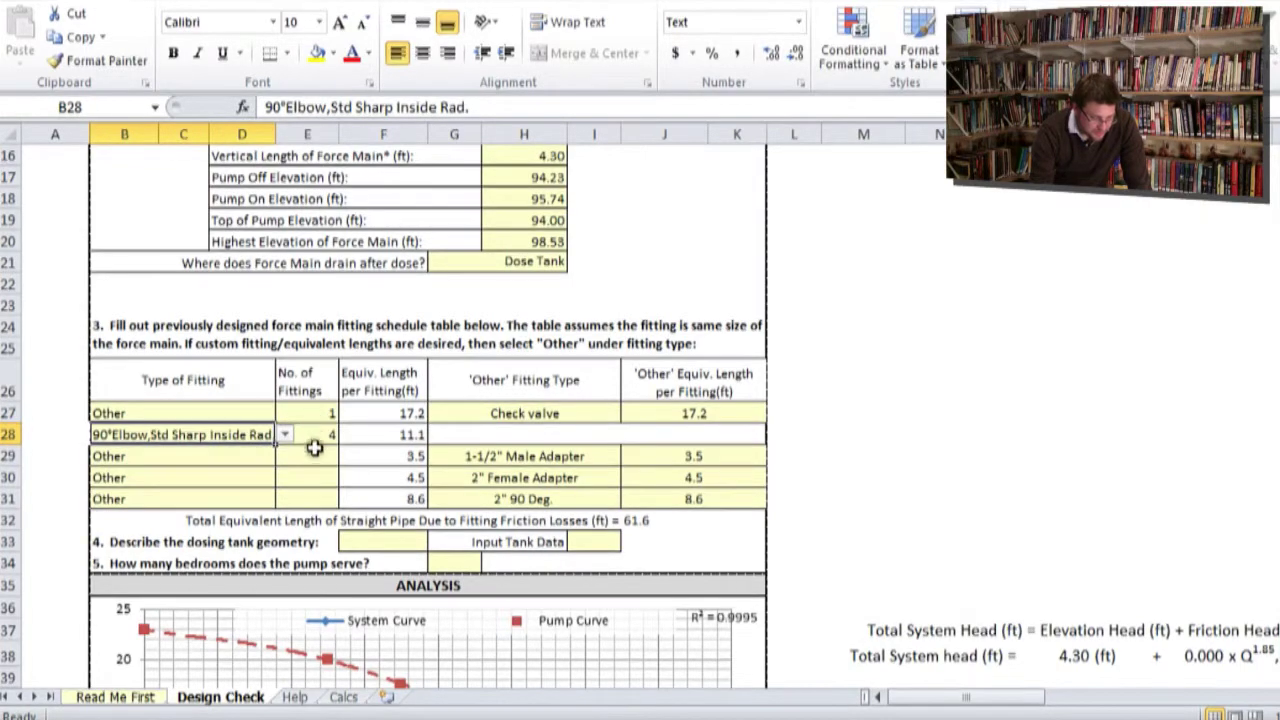
pyautogui.scroll(4, 318, 443)
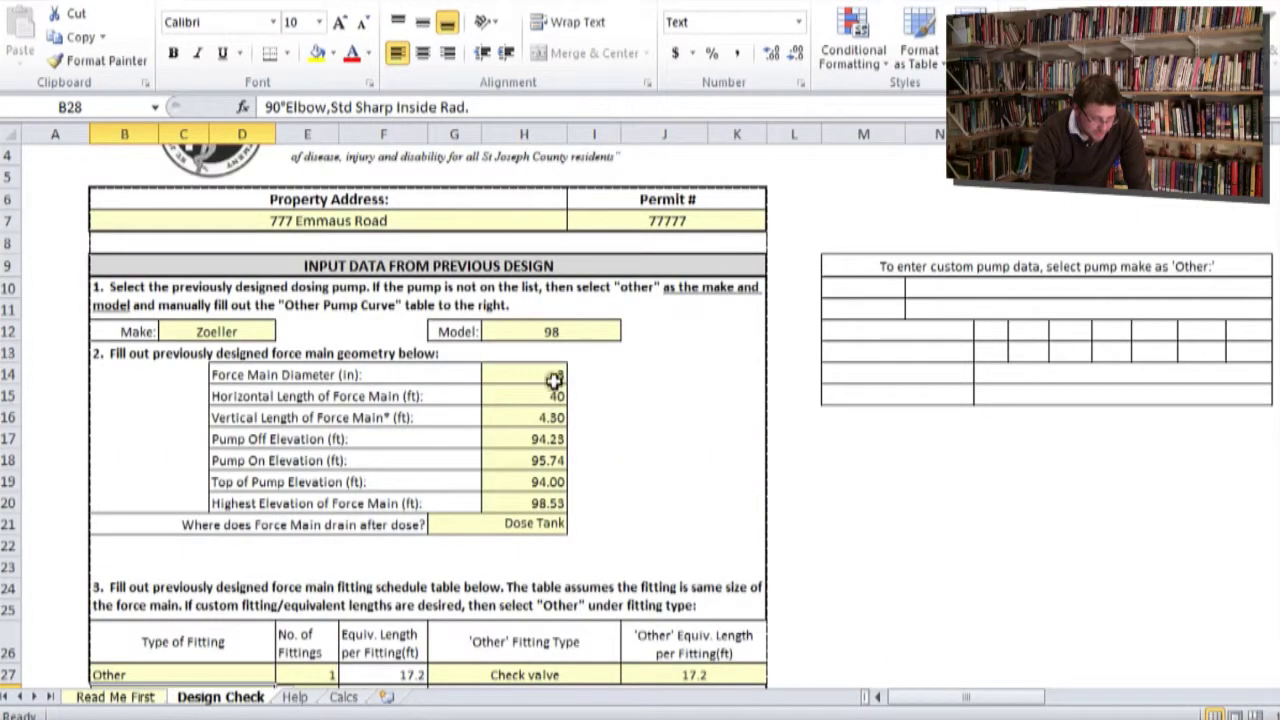
pyautogui.scroll(-4, 551, 380)
pyautogui.click(376, 336)
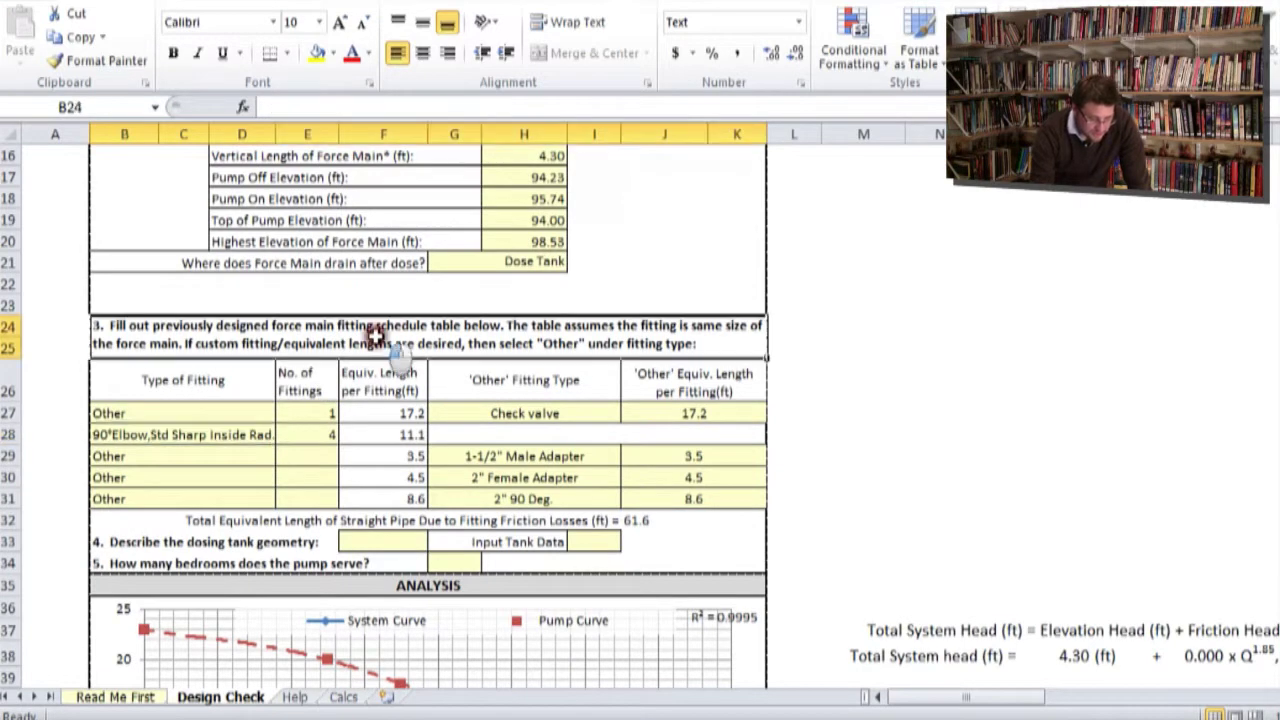
pyautogui.click(198, 469)
pyautogui.moveTo(194, 420); pyautogui.dragTo(324, 497)
pyautogui.click(223, 456)
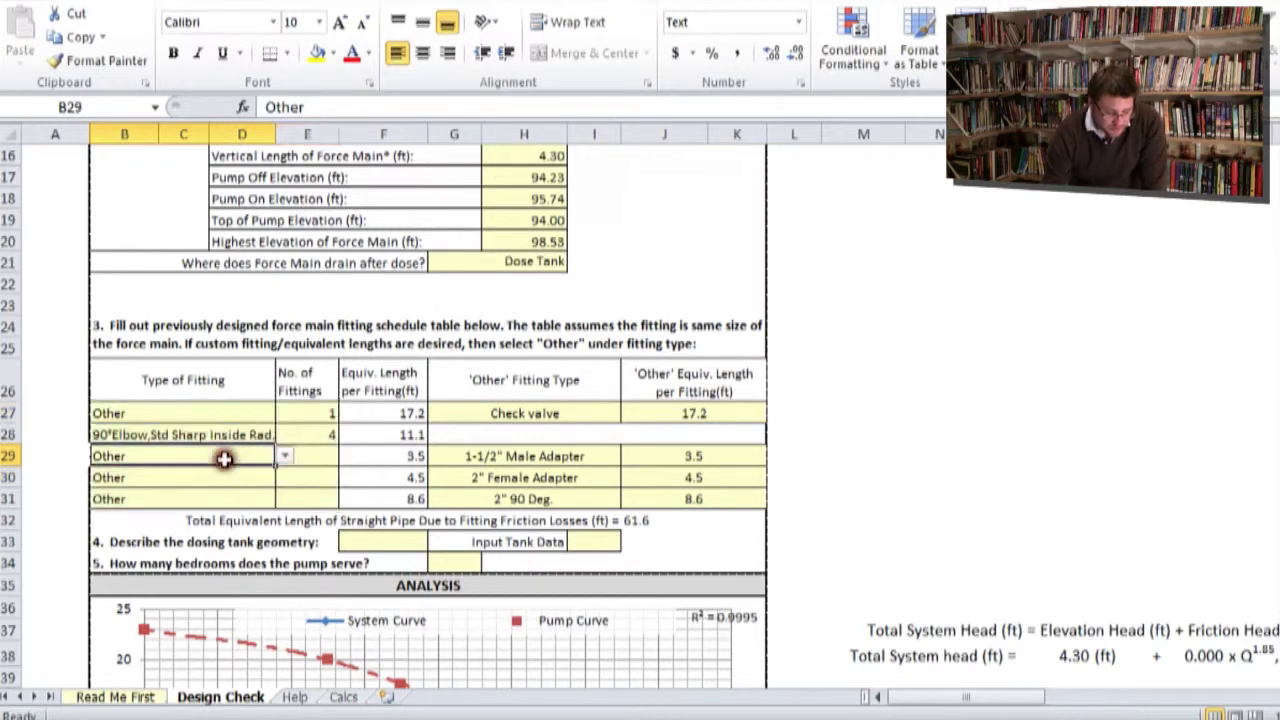
pyautogui.click(285, 456)
pyautogui.moveTo(284, 512); pyautogui.dragTo(286, 477)
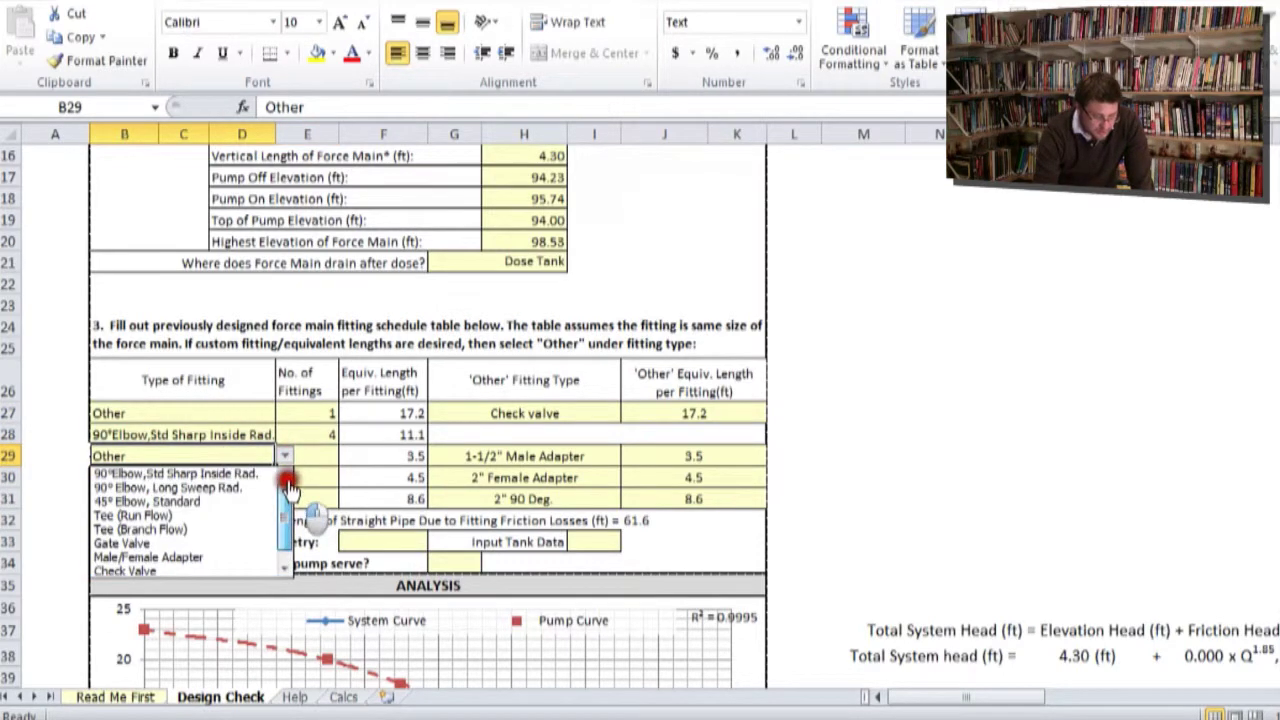
pyautogui.click(288, 553)
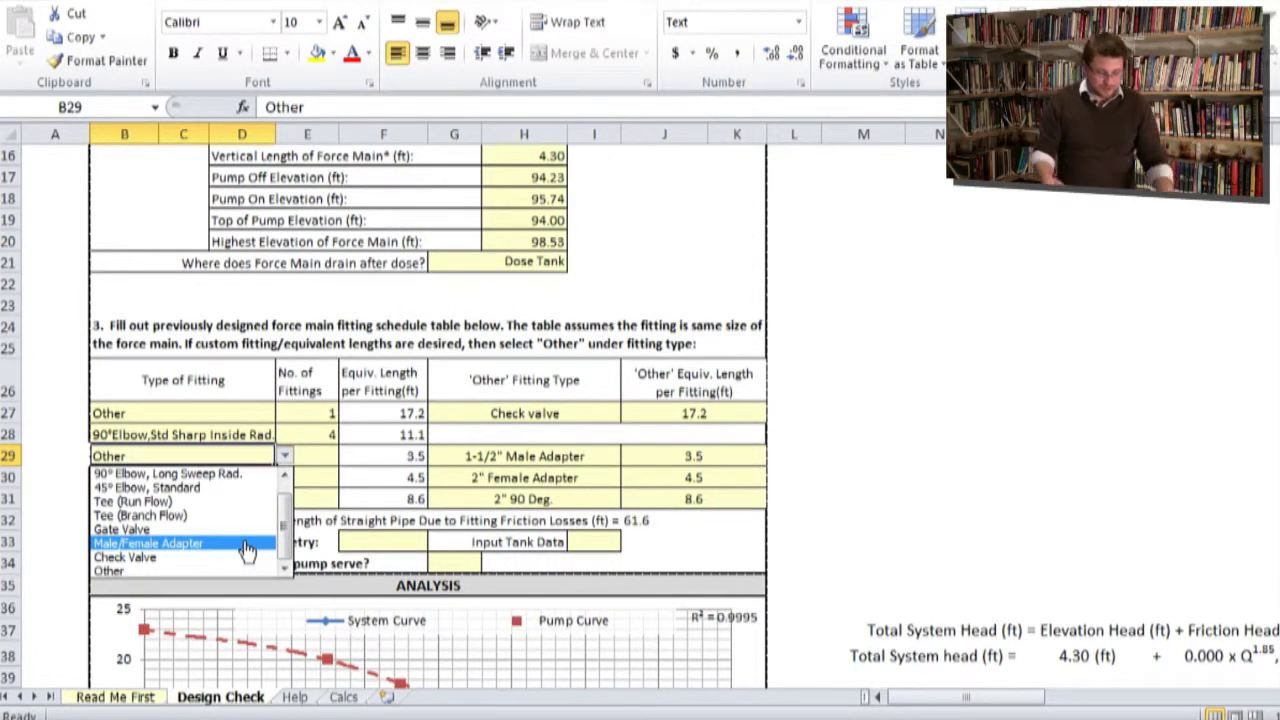
pyautogui.press('Escape')
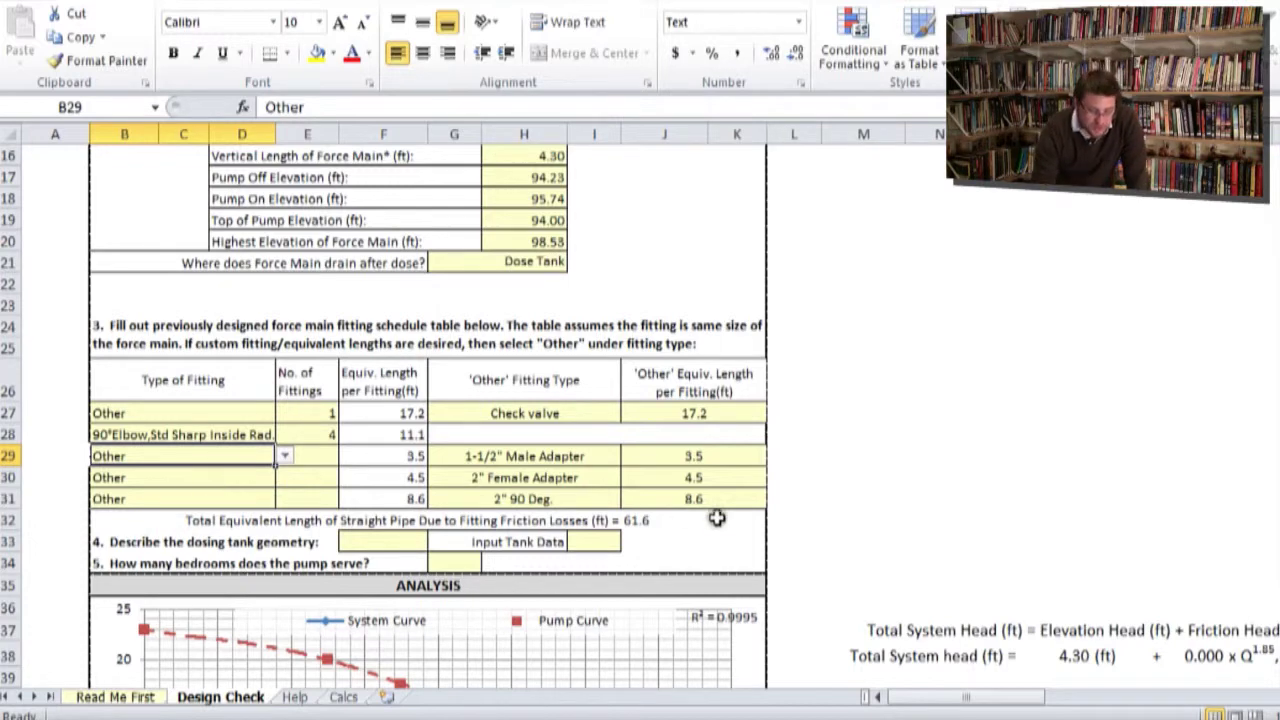
# - Set the number of fittings to 1 male adapter, 1 female adapter and 3 of the 2" 90 Deg. elbows
pyautogui.click(316, 457)
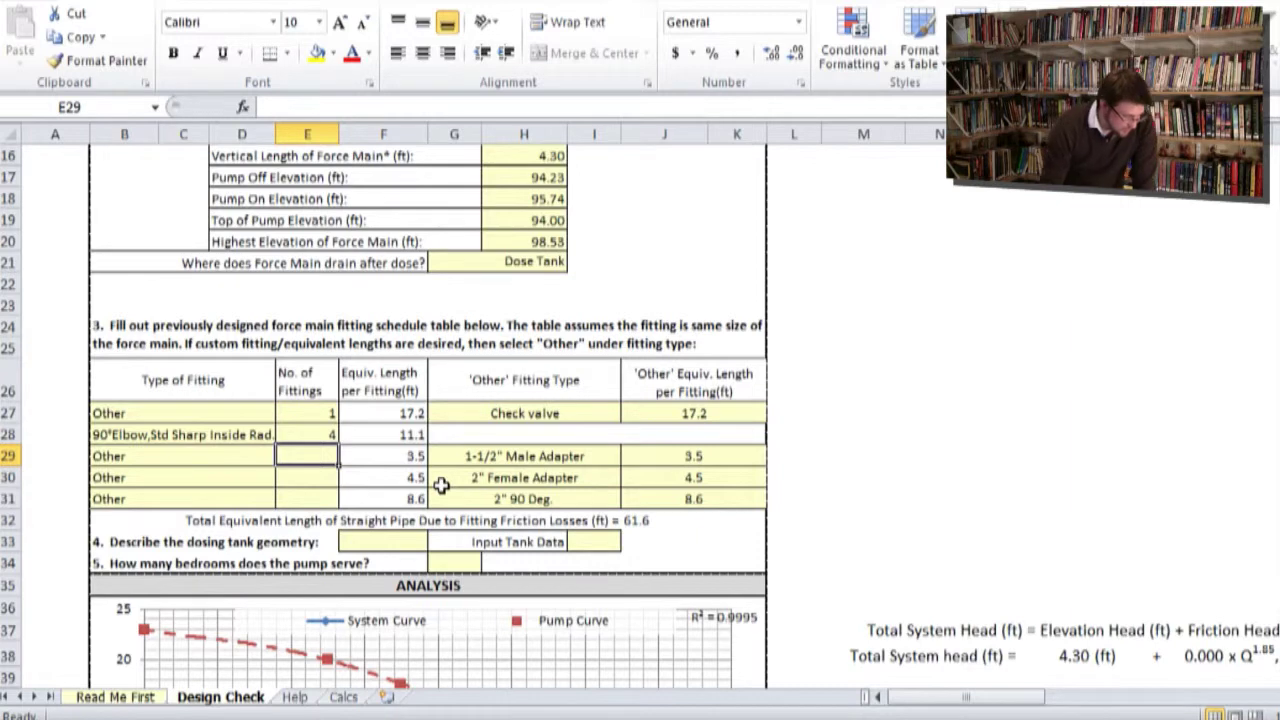
pyautogui.write('1')
pyautogui.press('Return')
pyautogui.write('1')
pyautogui.press('Return')
pyautogui.write('3')
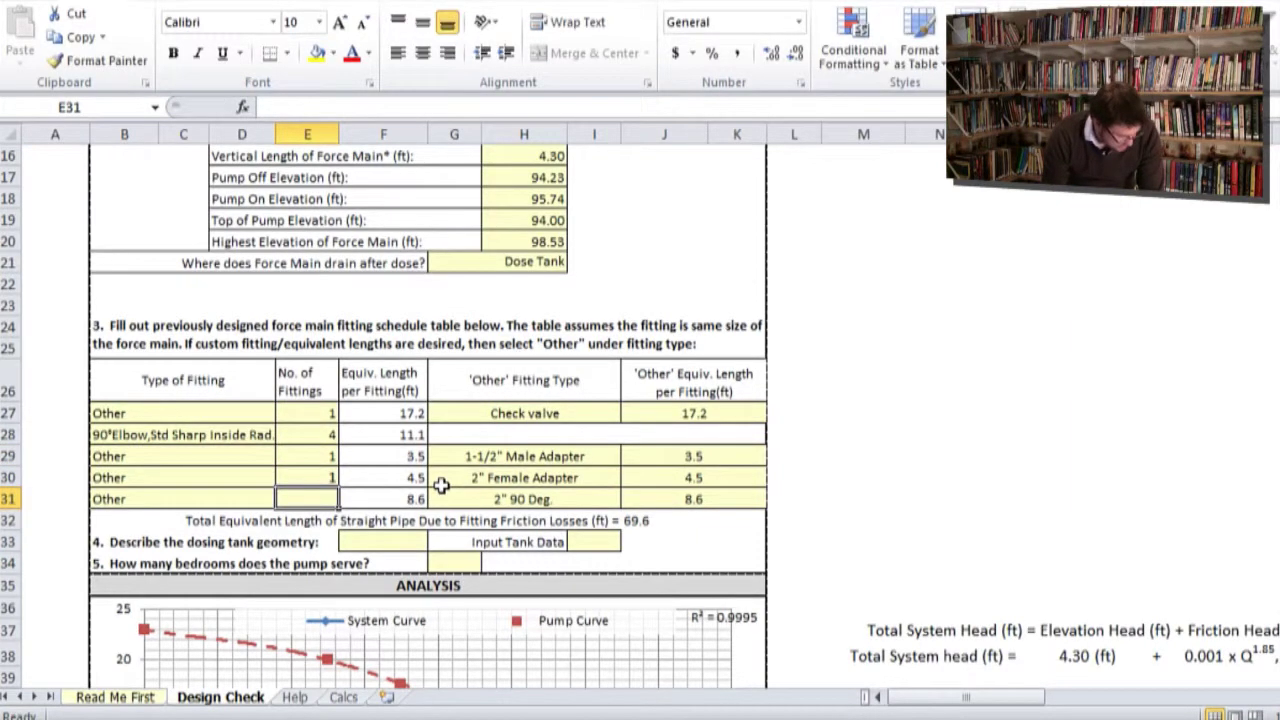
pyautogui.press('Return')
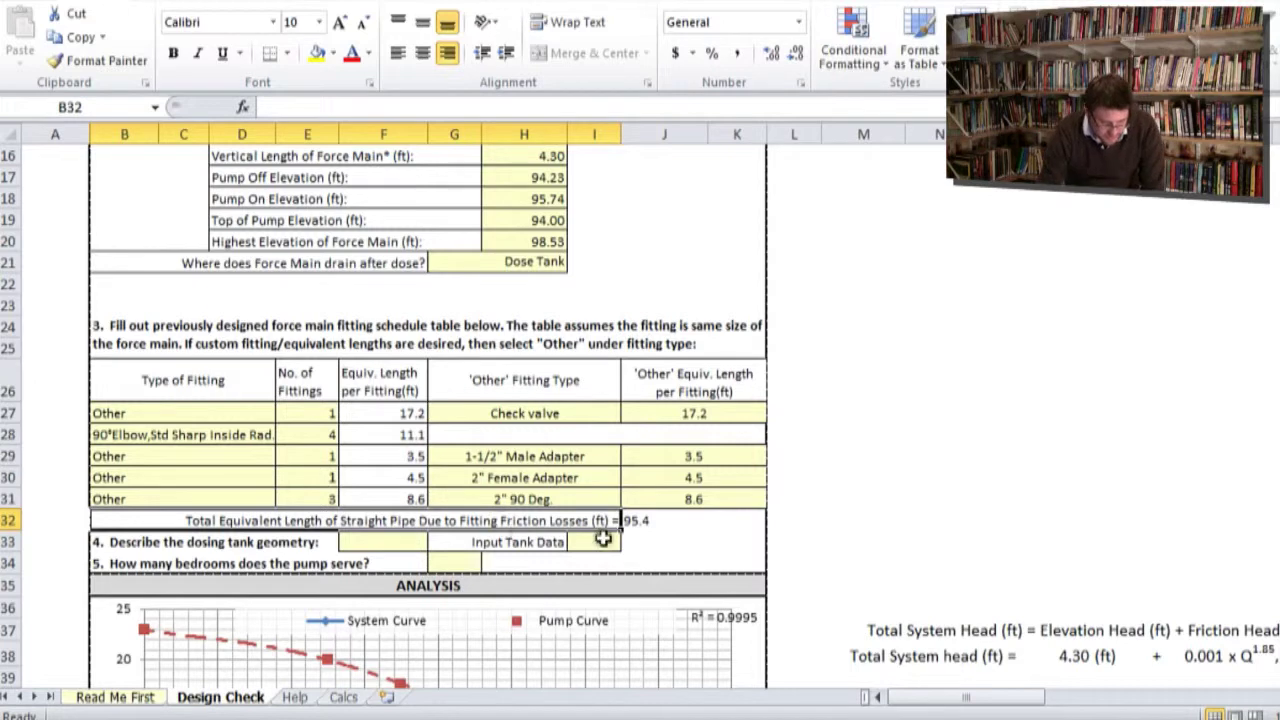
pyautogui.click(670, 521)
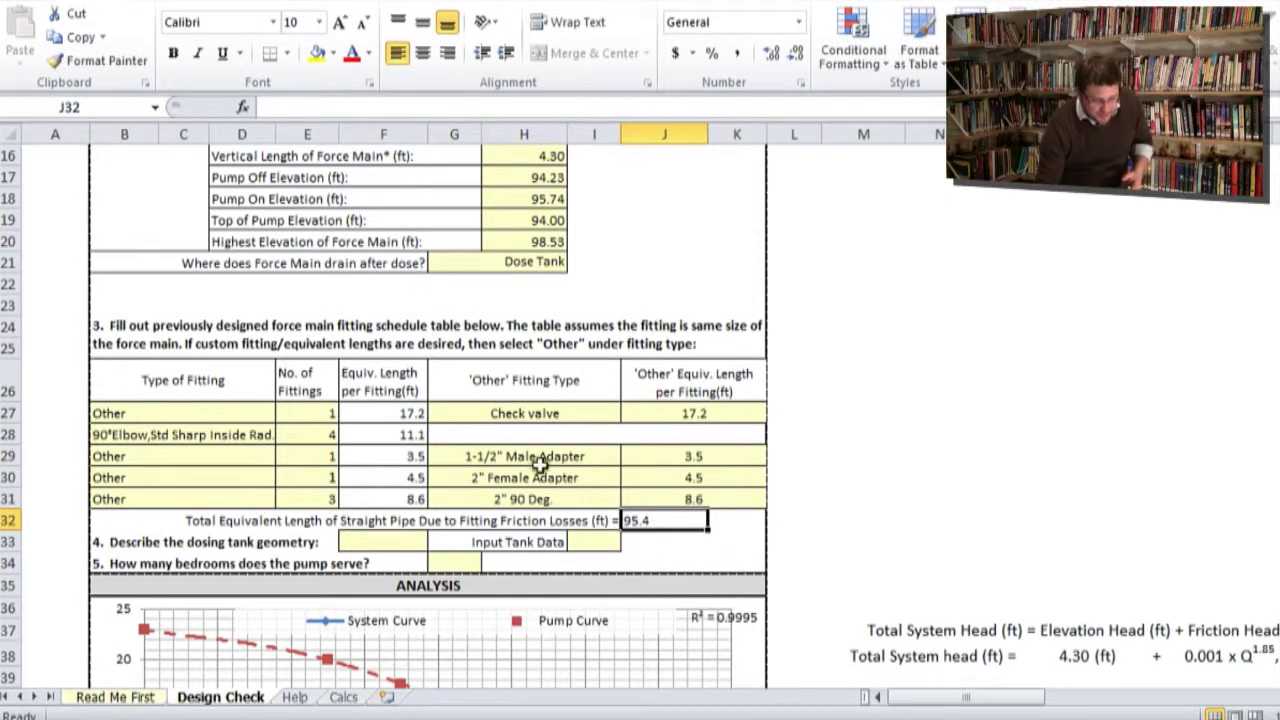
pyautogui.click(397, 438)
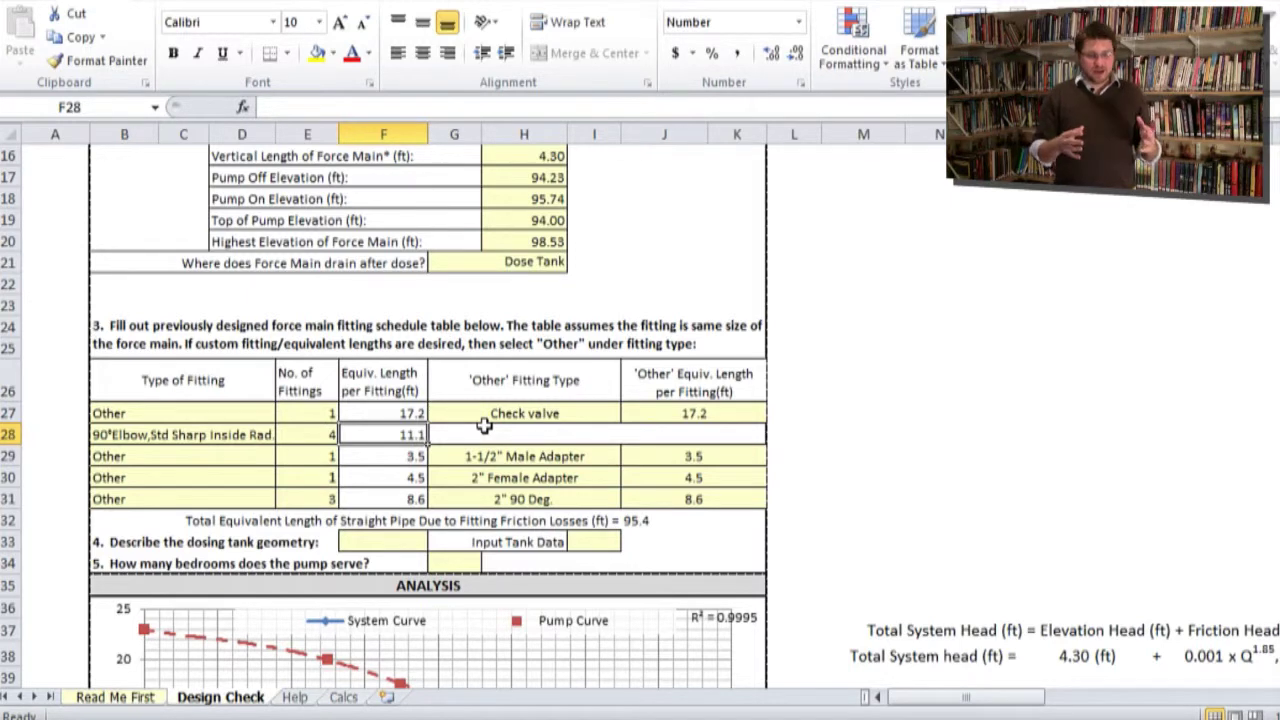
pyautogui.click(651, 520)
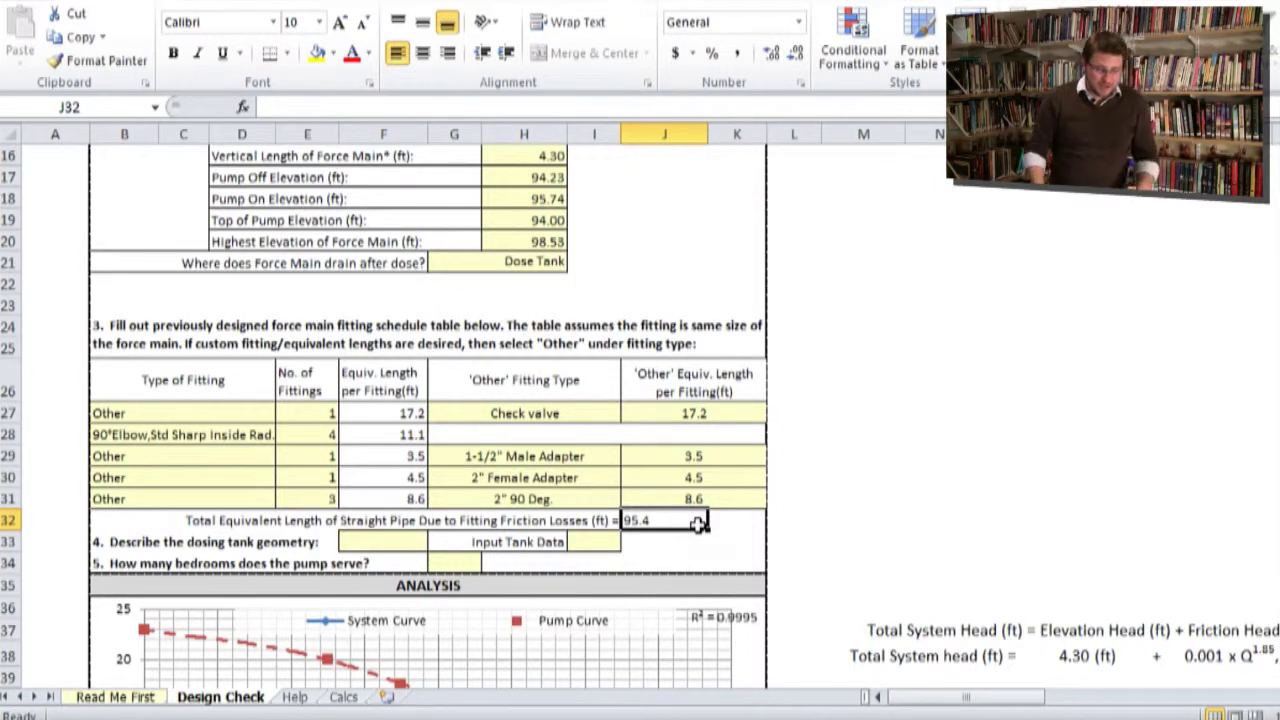
# - Try describing the dosing tank geometry as Circular, Rectangular and Other to compare the dimensions each one asks for
pyautogui.click(400, 545)
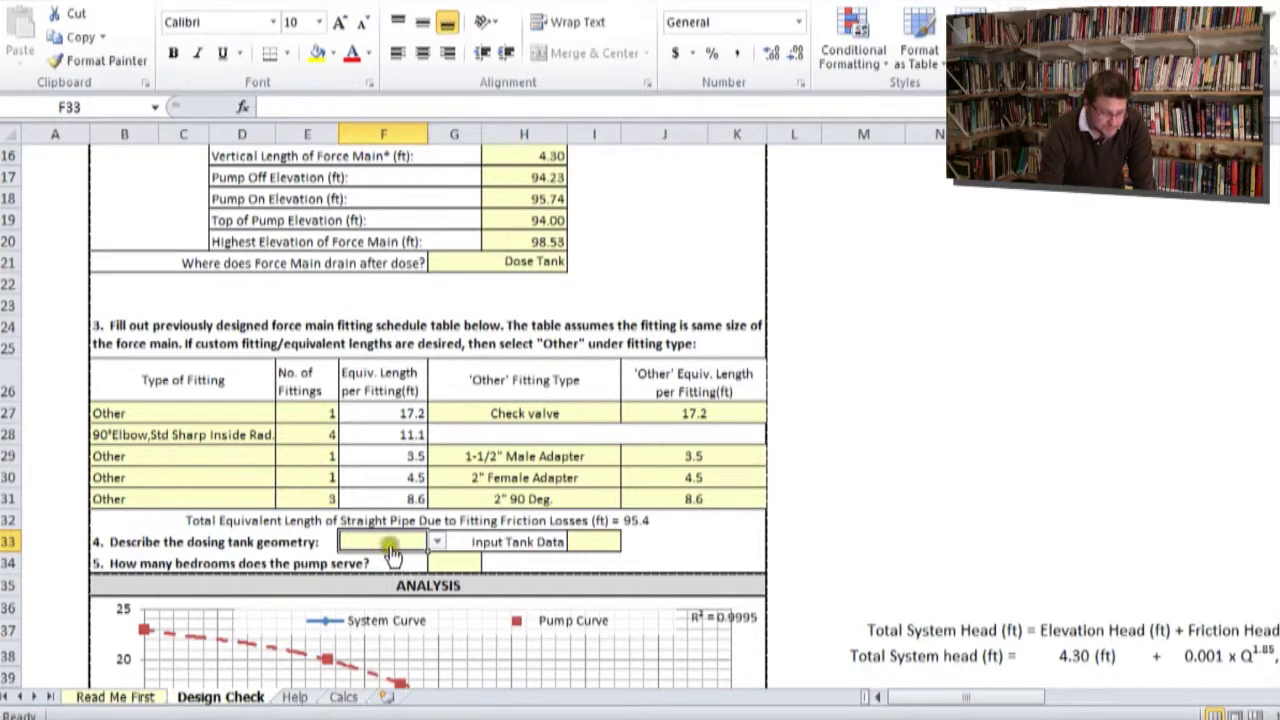
pyautogui.click(436, 541)
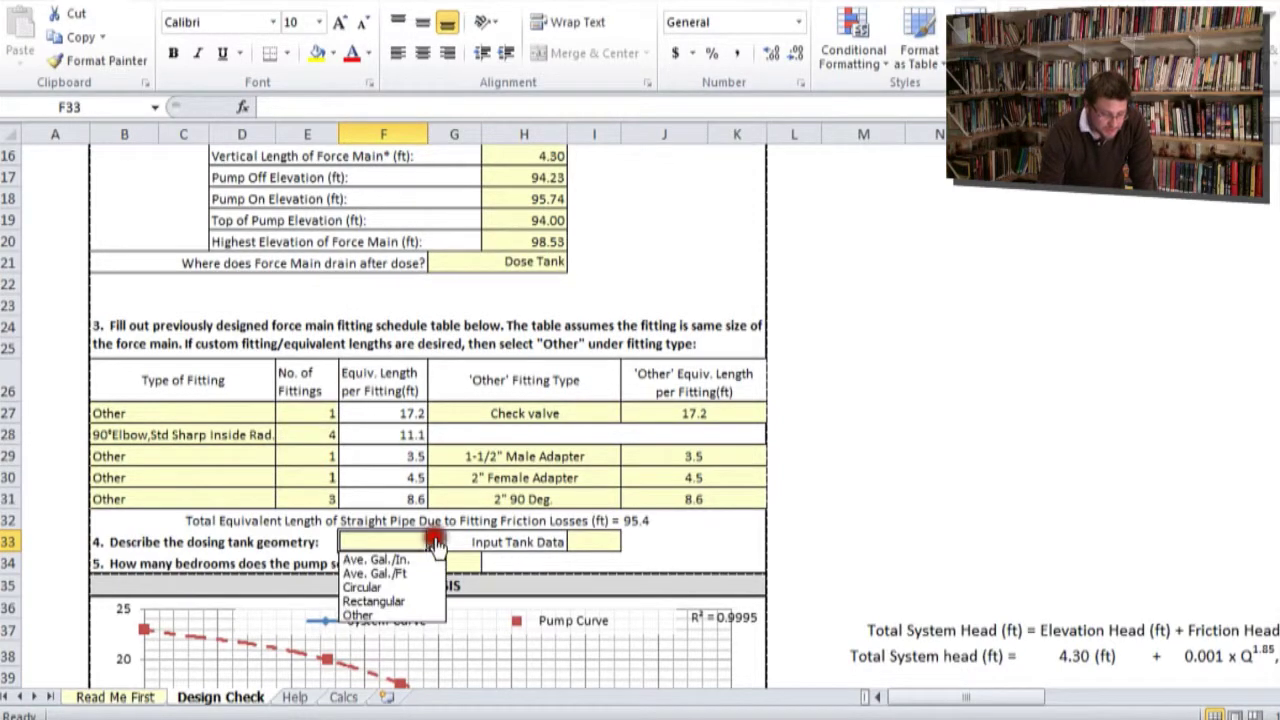
pyautogui.click(406, 588)
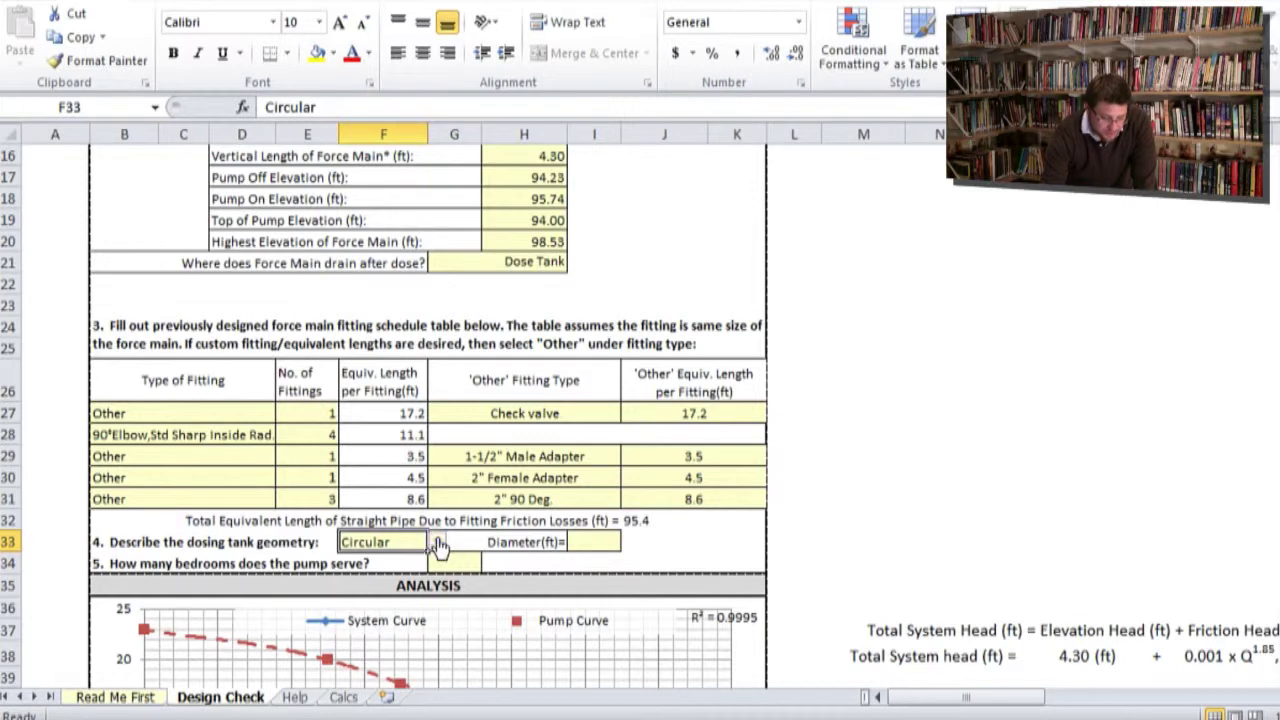
pyautogui.click(437, 542)
pyautogui.click(420, 603)
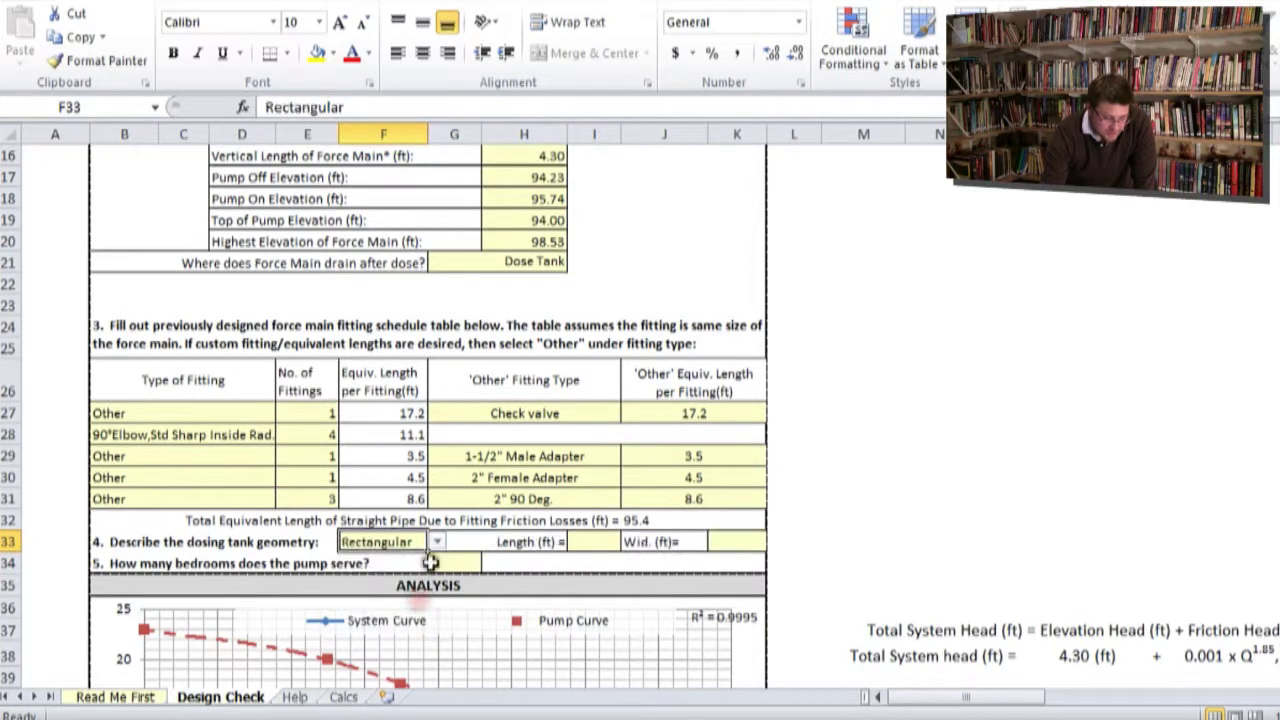
pyautogui.click(437, 542)
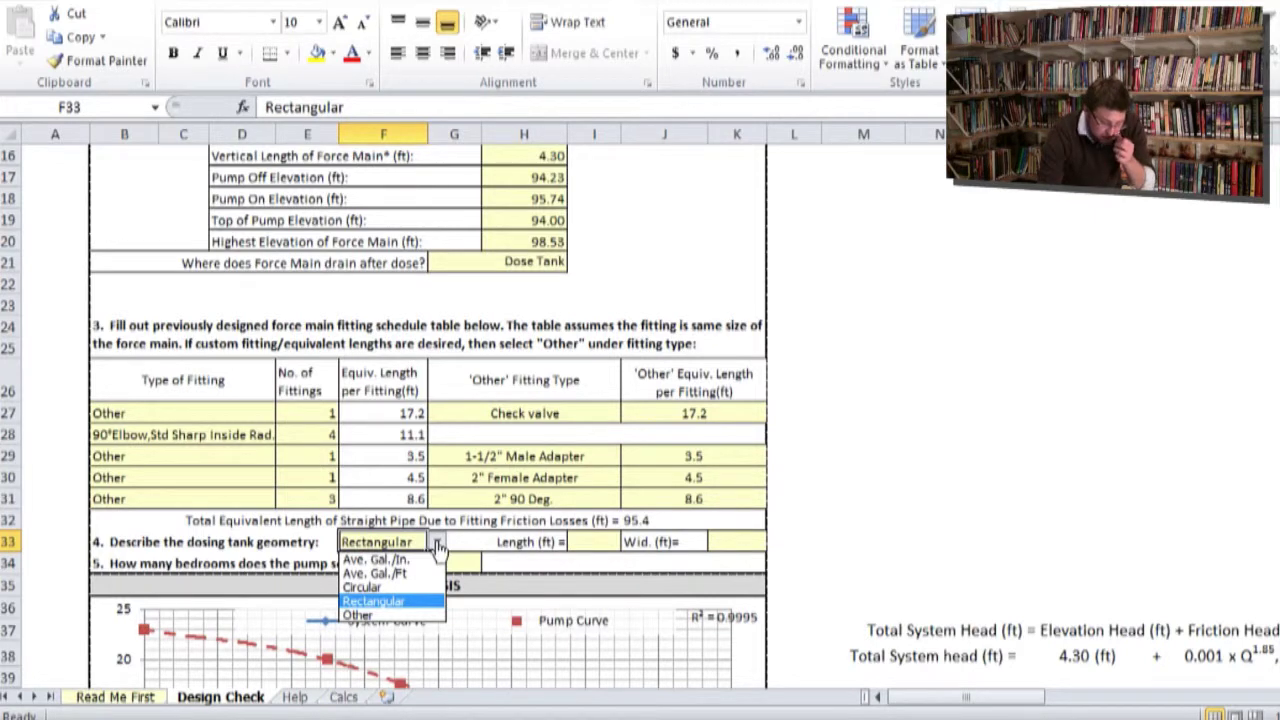
pyautogui.click(375, 614)
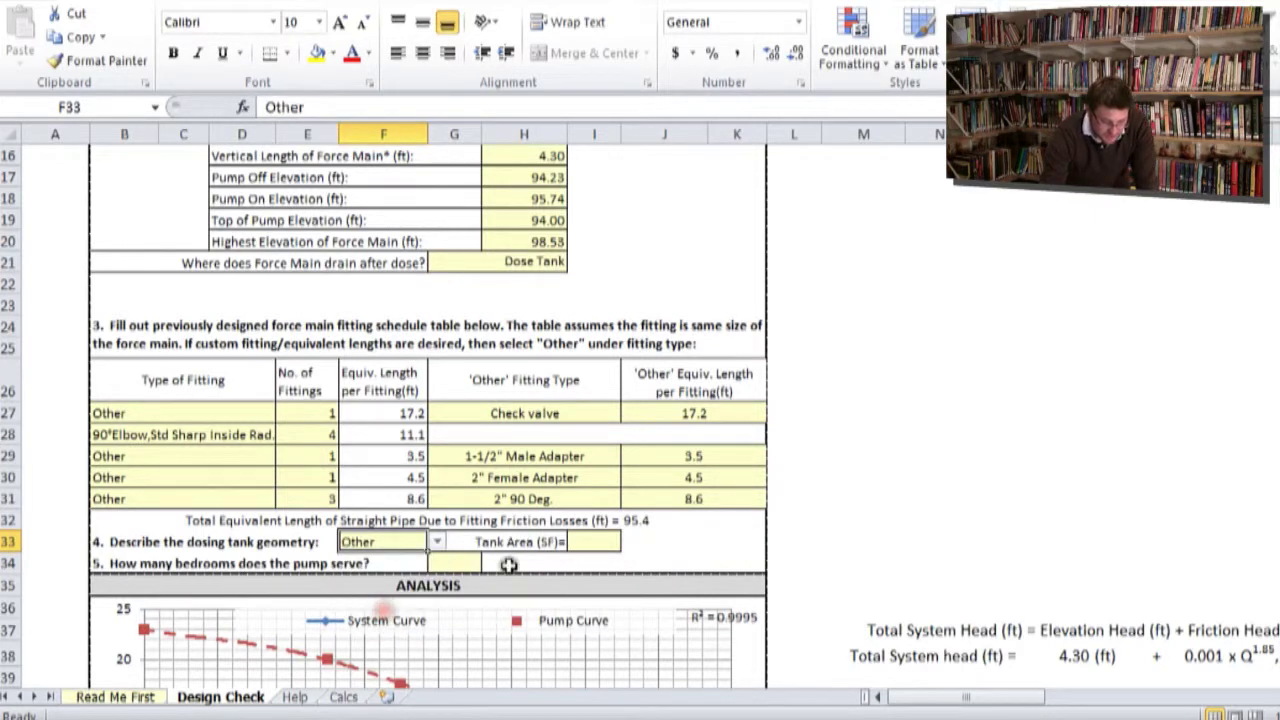
pyautogui.click(600, 545)
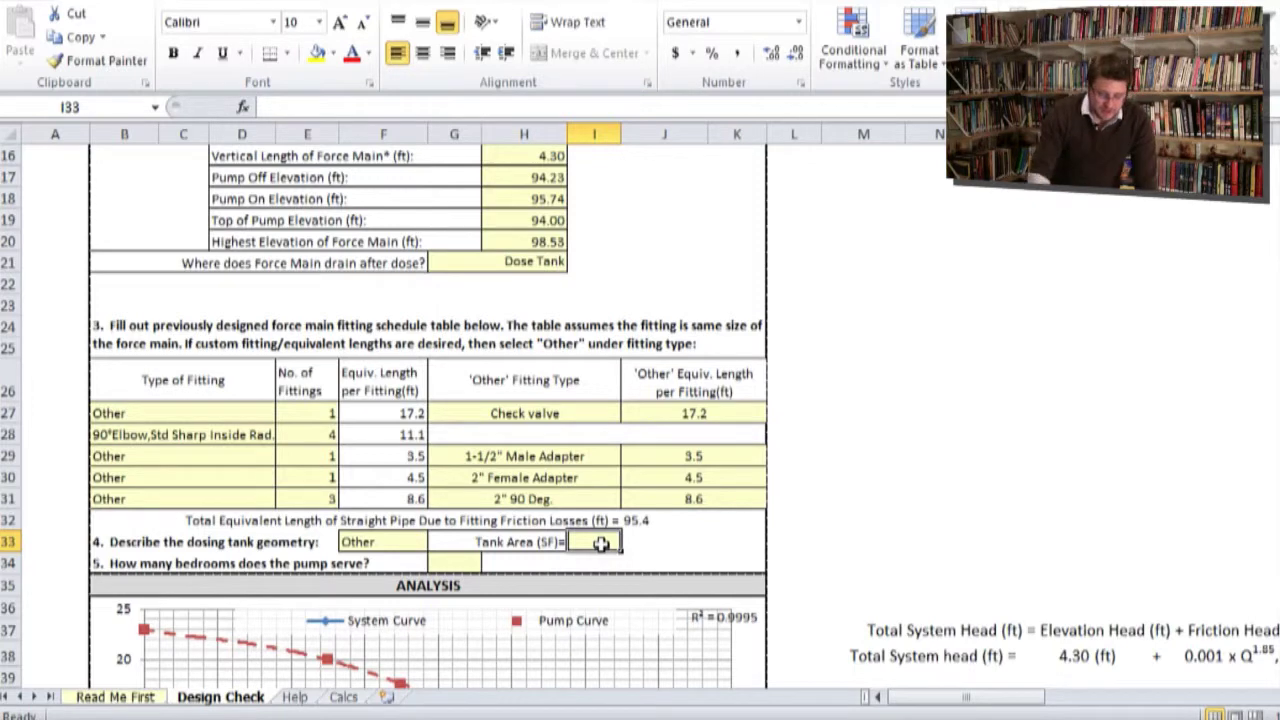
# - Describe the dosing tank geometry as Ave. Gal./In. with a value of 33.88 gallons per inch
pyautogui.click(428, 543)
pyautogui.click(440, 543)
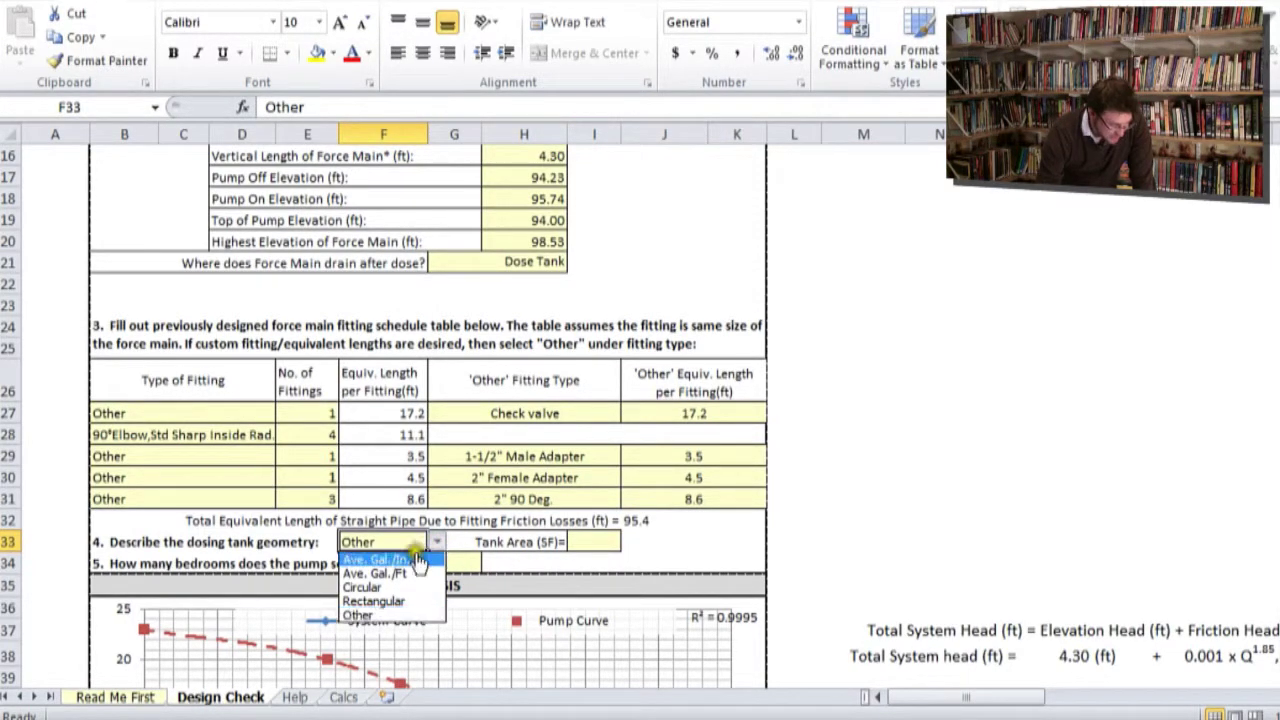
pyautogui.click(385, 559)
pyautogui.click(582, 541)
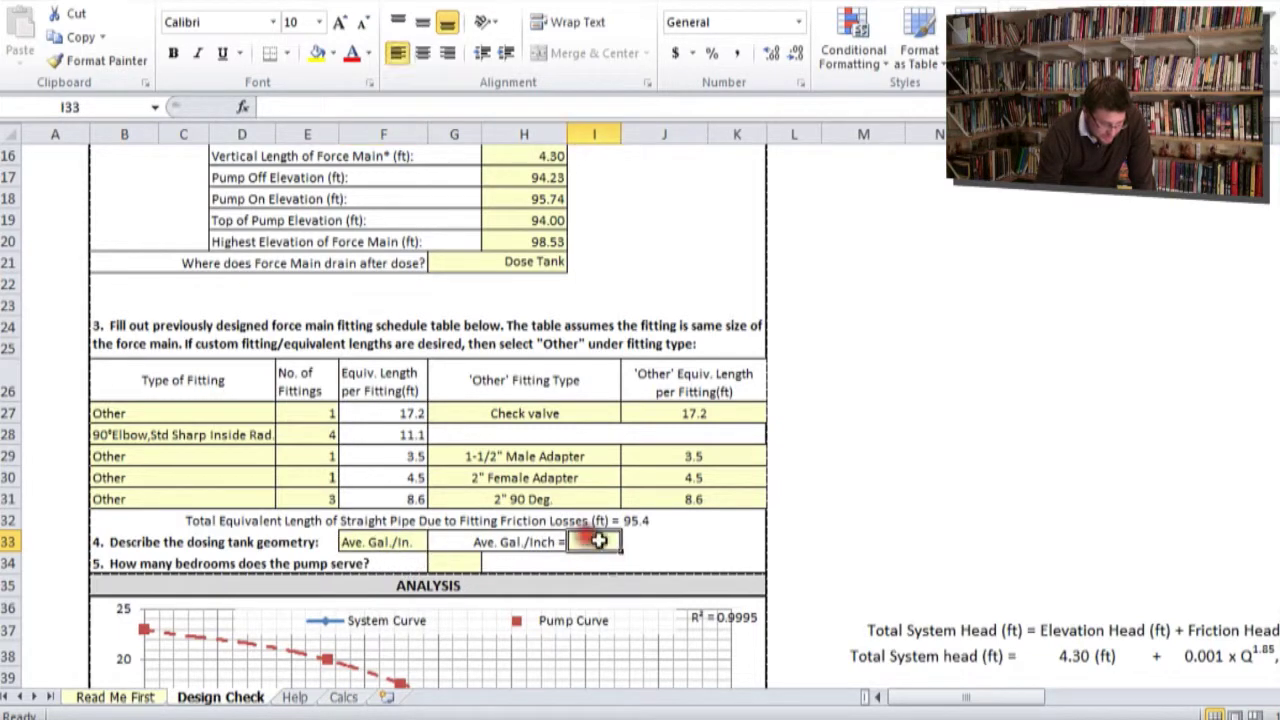
pyautogui.write('33.88')
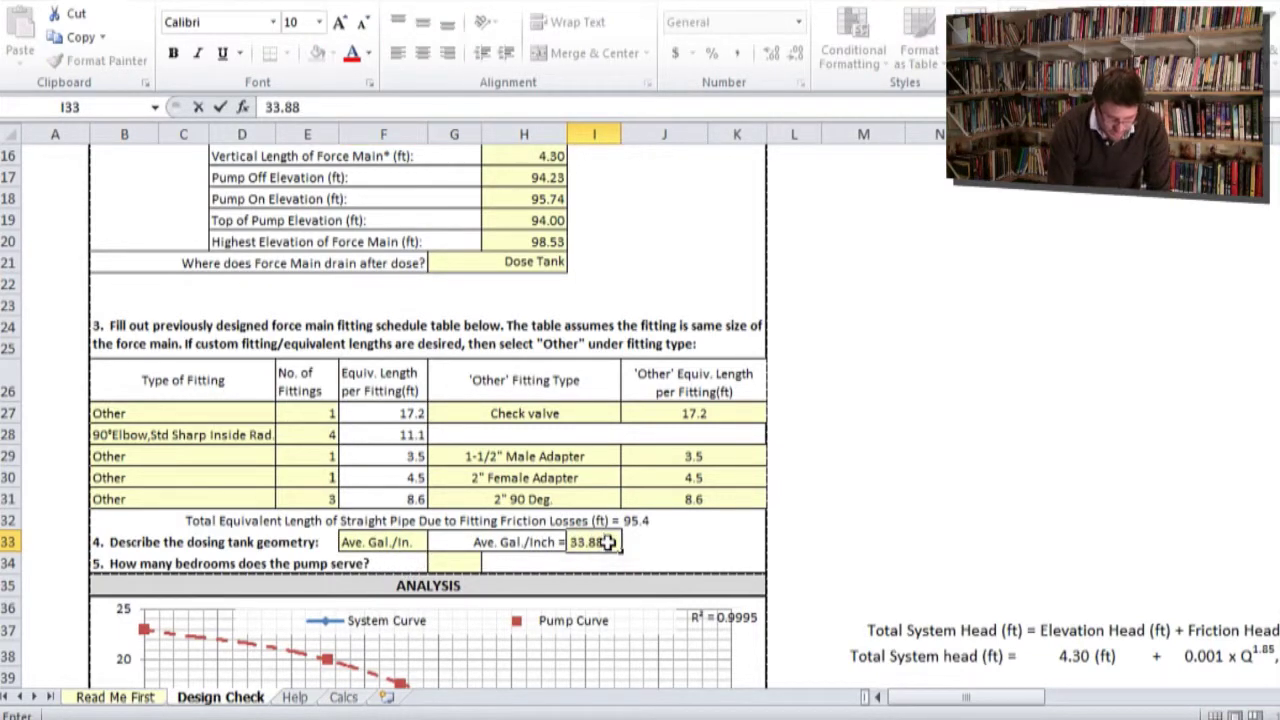
pyautogui.press('Return')
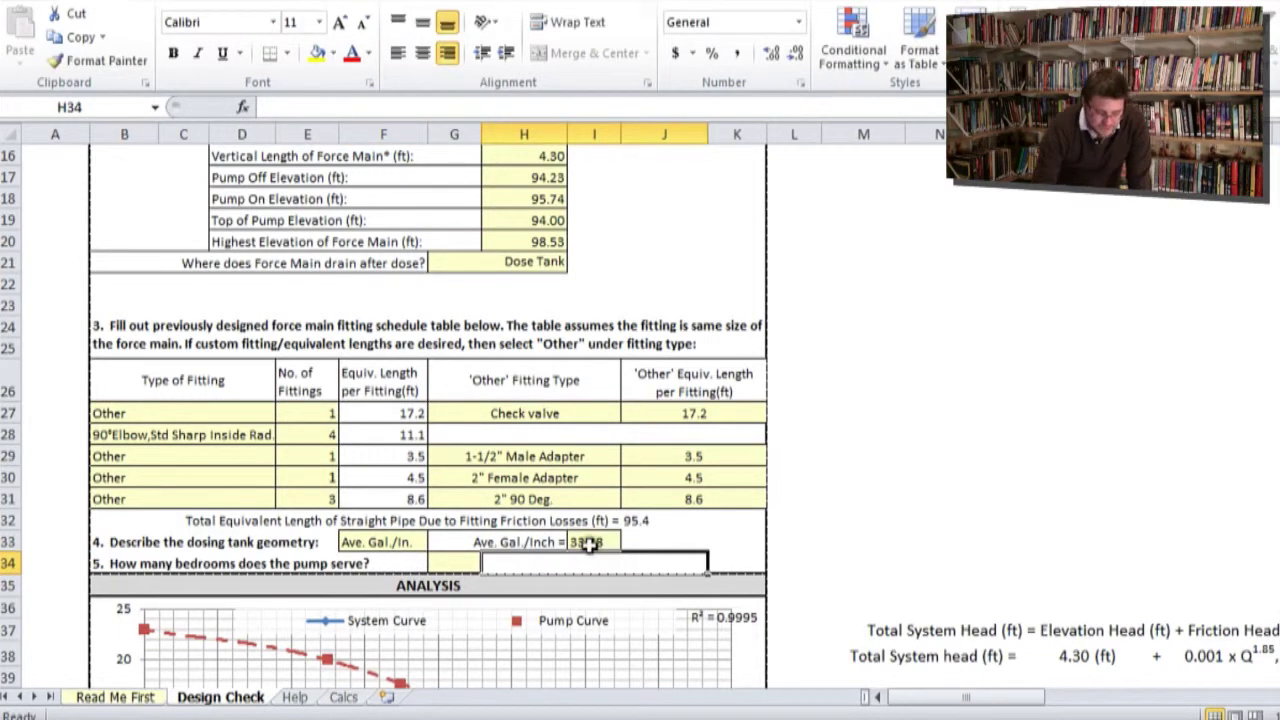
# - Open the choices for the number of bedrooms the pump serves
pyautogui.click(445, 563)
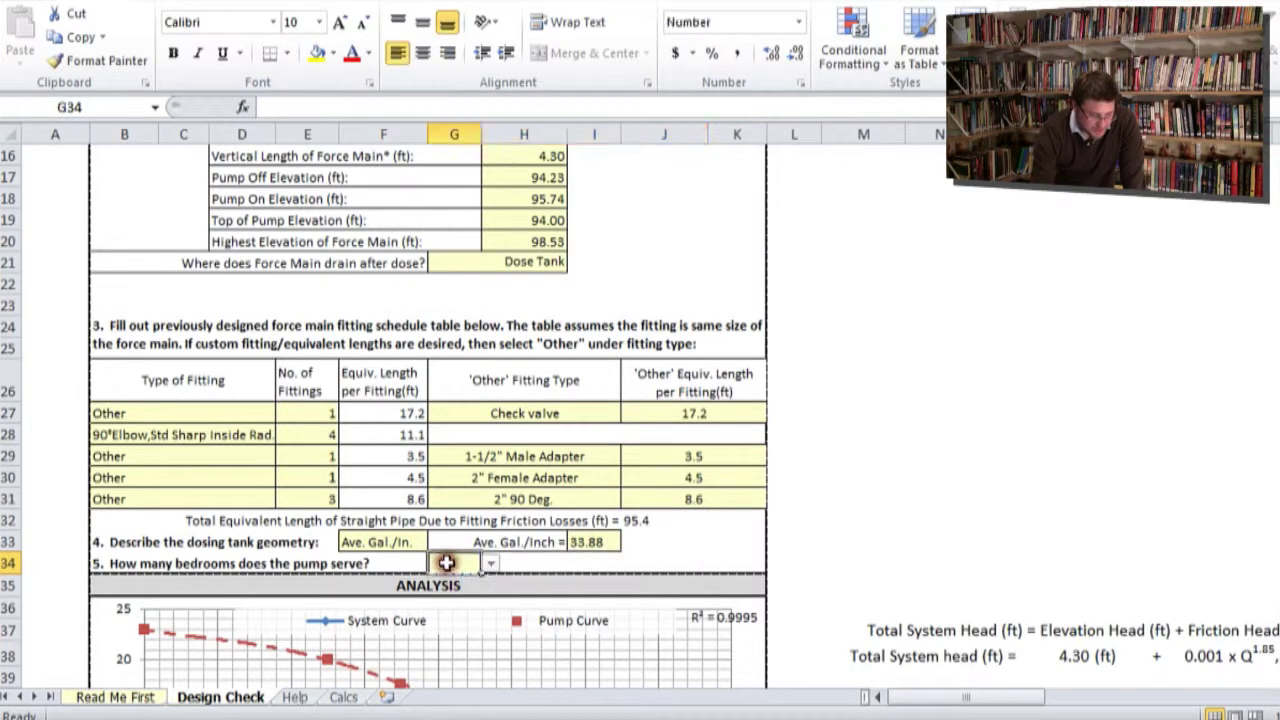
pyautogui.click(592, 542)
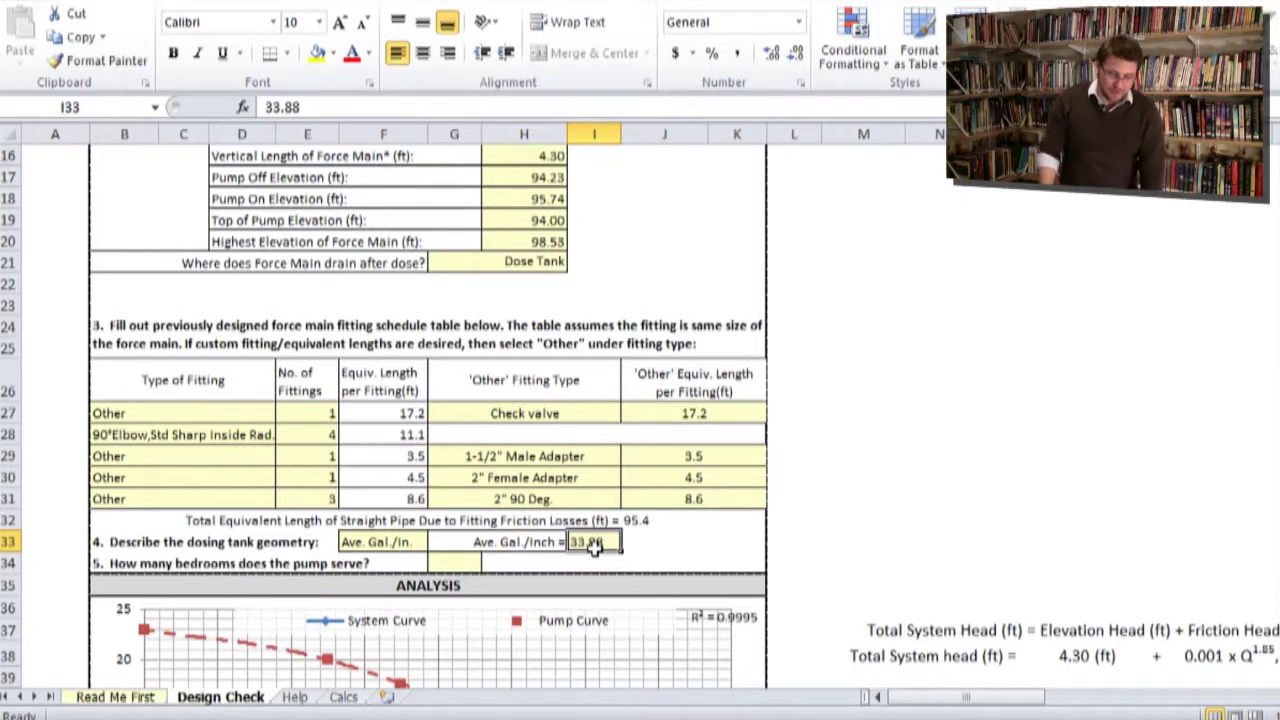
pyautogui.click(455, 568)
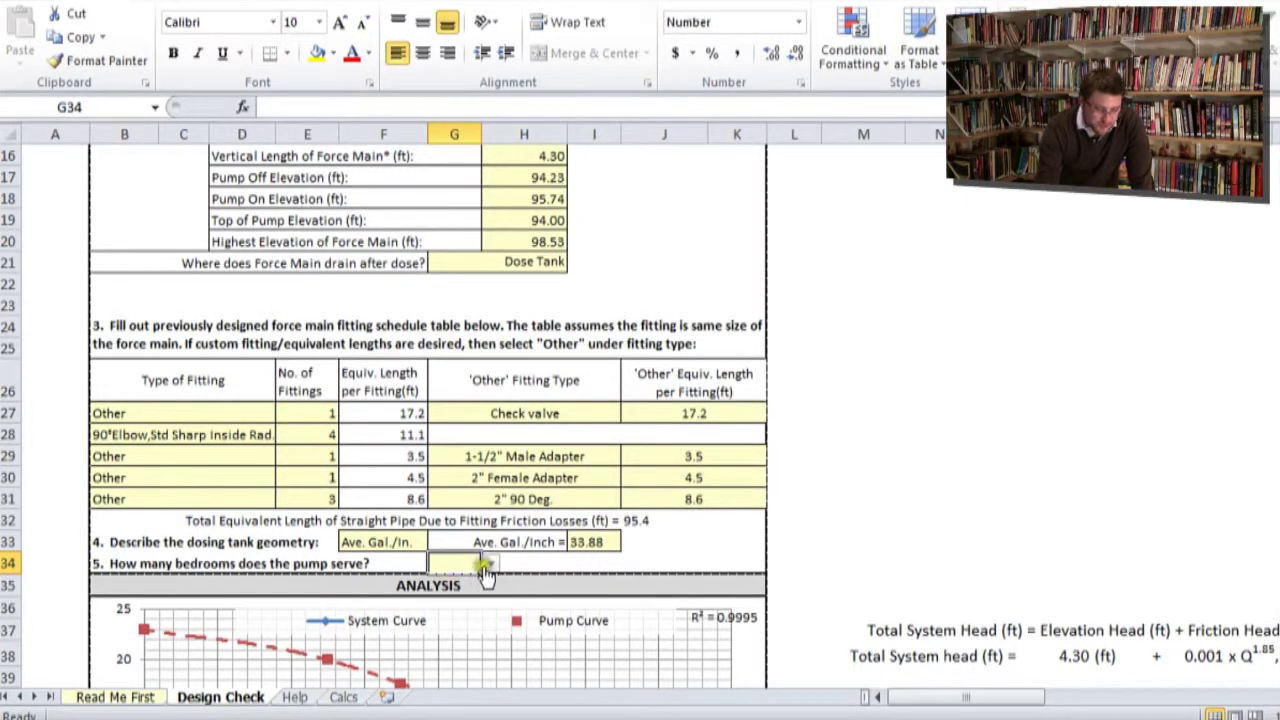
pyautogui.click(489, 564)
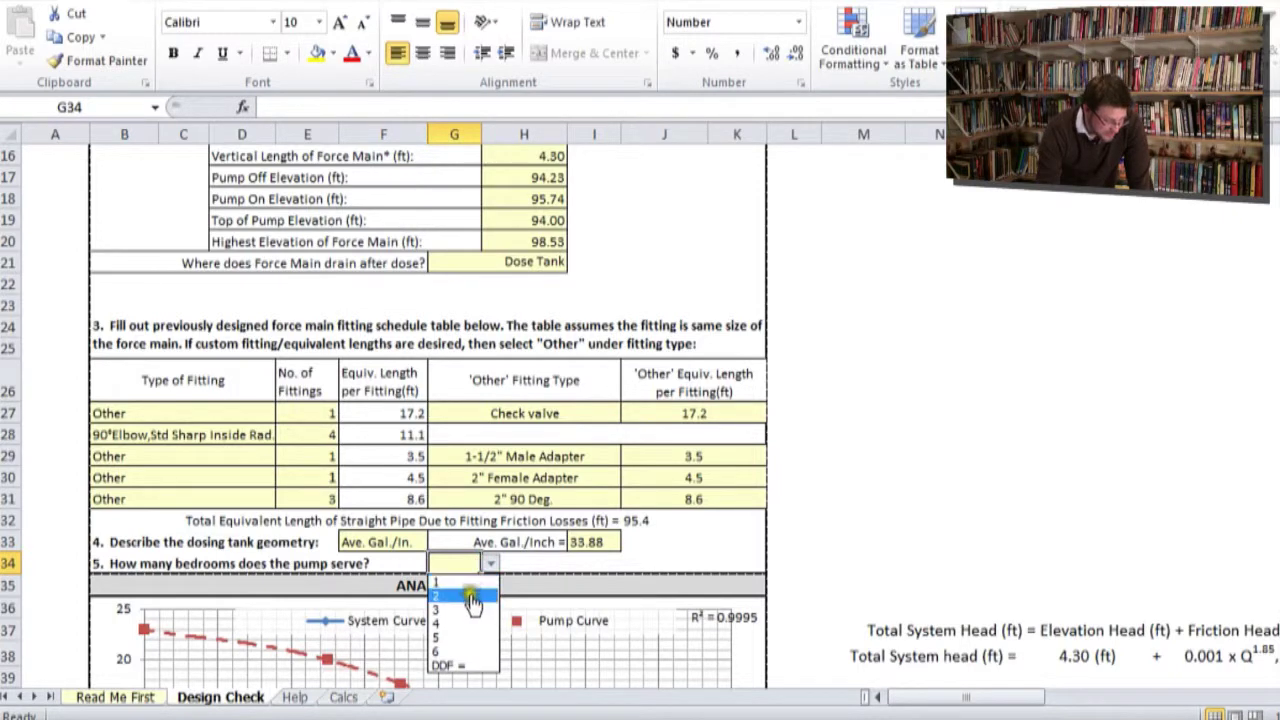
# - Choose 4 bedrooms for the number the pump serves, and switch that selection to the "DDF =" option
pyautogui.click(470, 624)
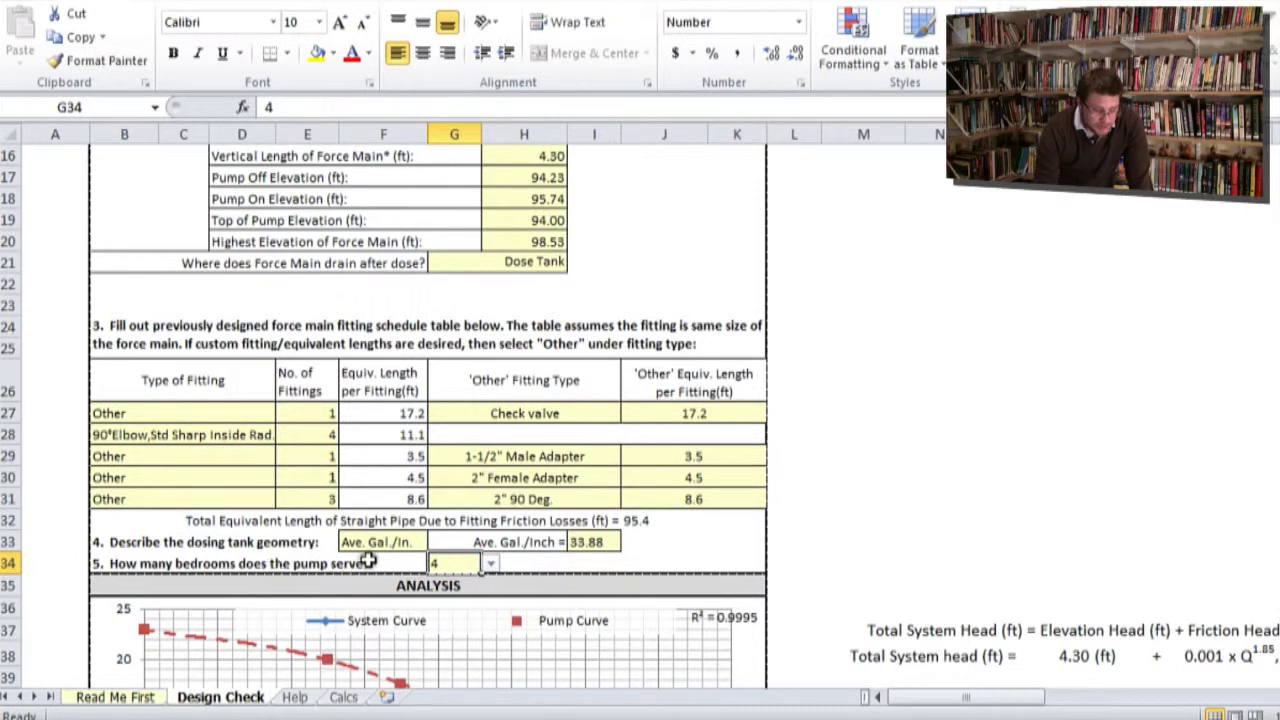
pyautogui.click(490, 565)
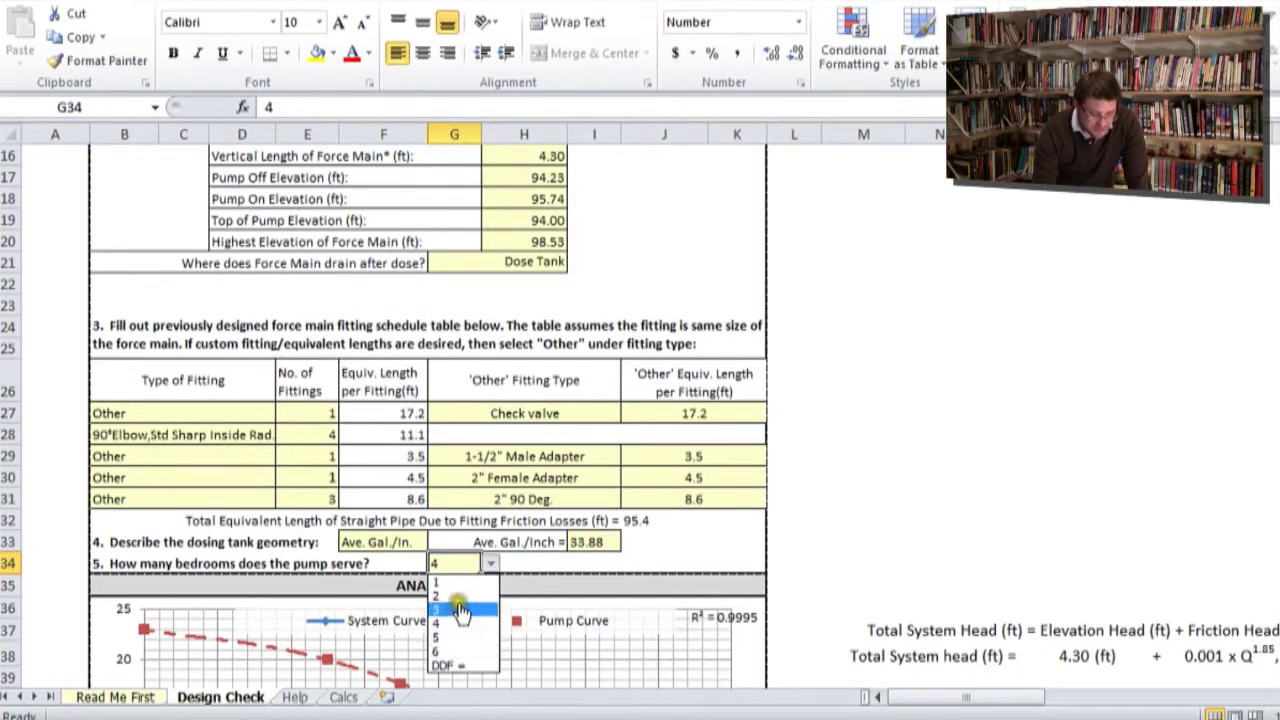
pyautogui.click(463, 666)
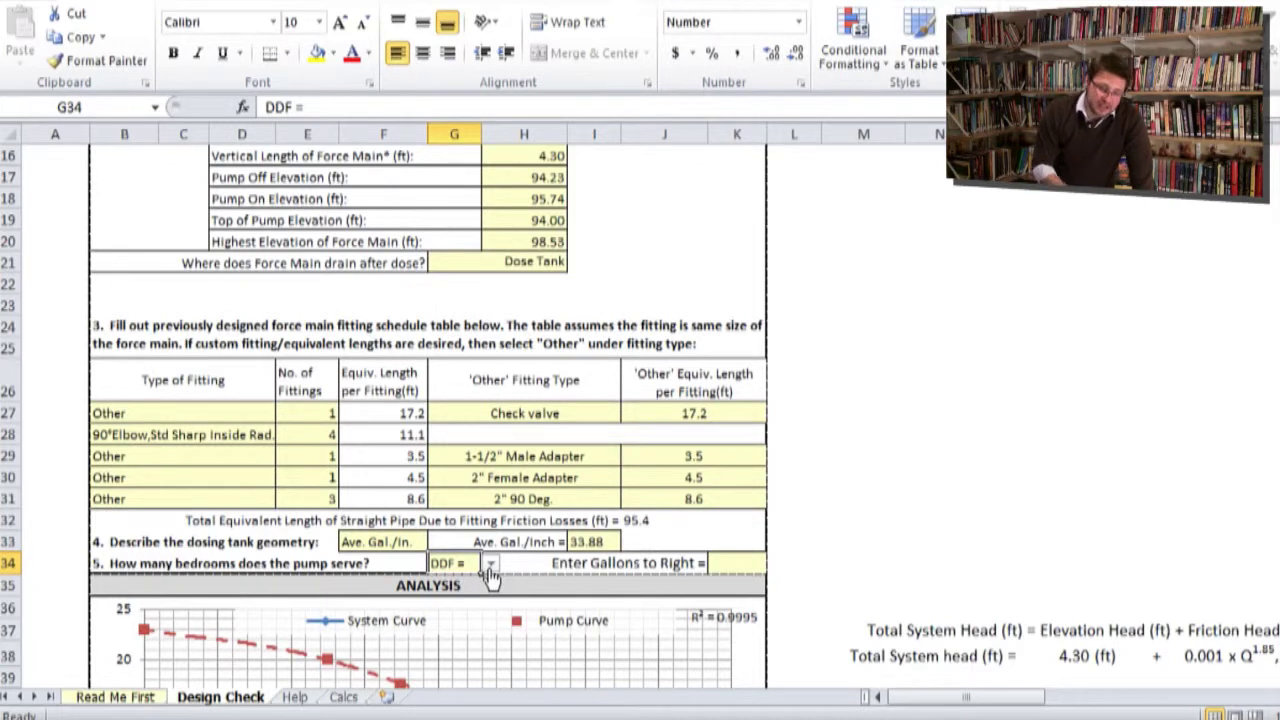
# - Enter 4545 as the custom daily design flow in gallons, and clear that value again
pyautogui.click(727, 564)
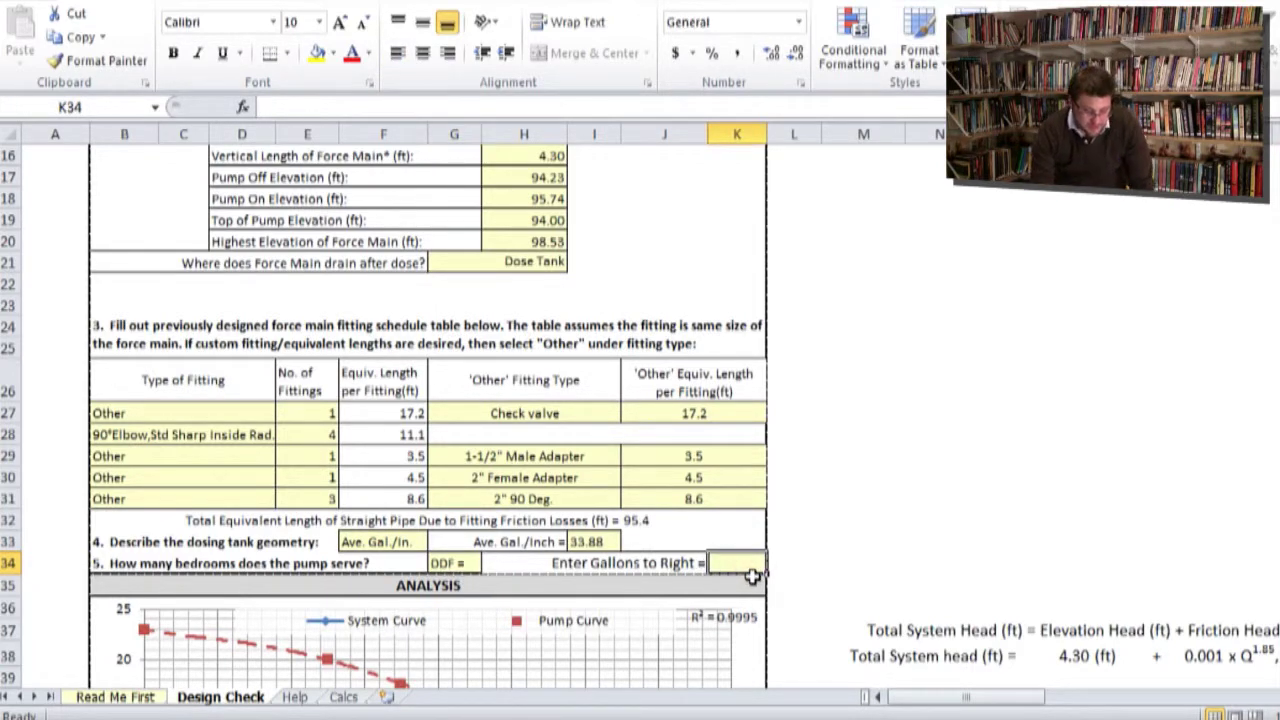
pyautogui.write('dfhdffg')
pyautogui.press('BackSpace')
pyautogui.press('BackSpace')
pyautogui.press('BackSpace')
pyautogui.press('BackSpace')
pyautogui.press('BackSpace')
pyautogui.press('BackSpace')
pyautogui.press('BackSpace')
pyautogui.write('4545')
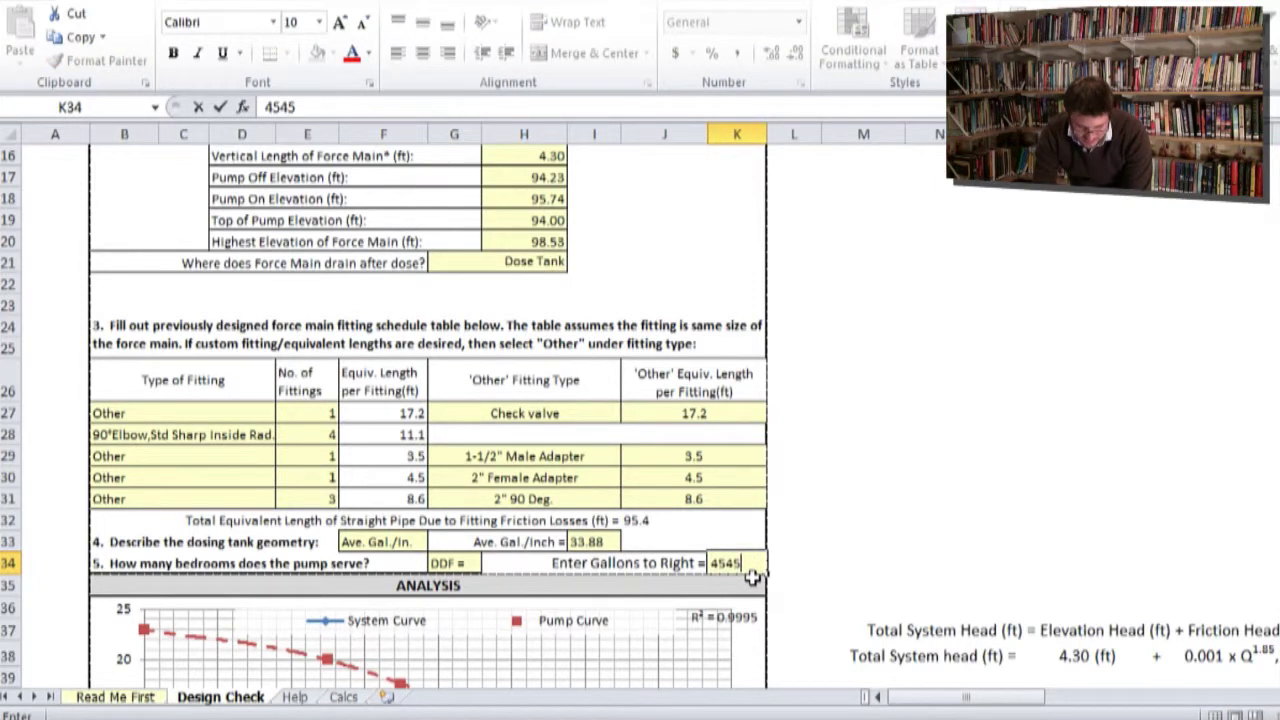
pyautogui.press('Return')
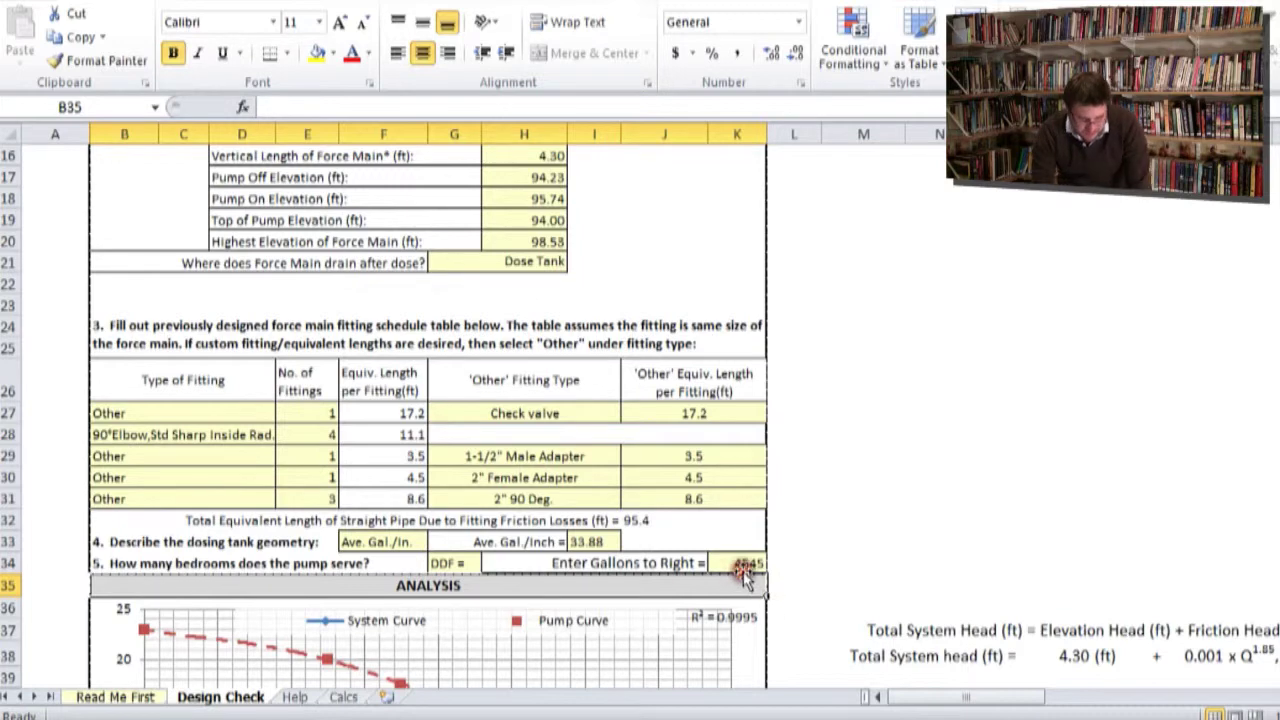
pyautogui.click(746, 563)
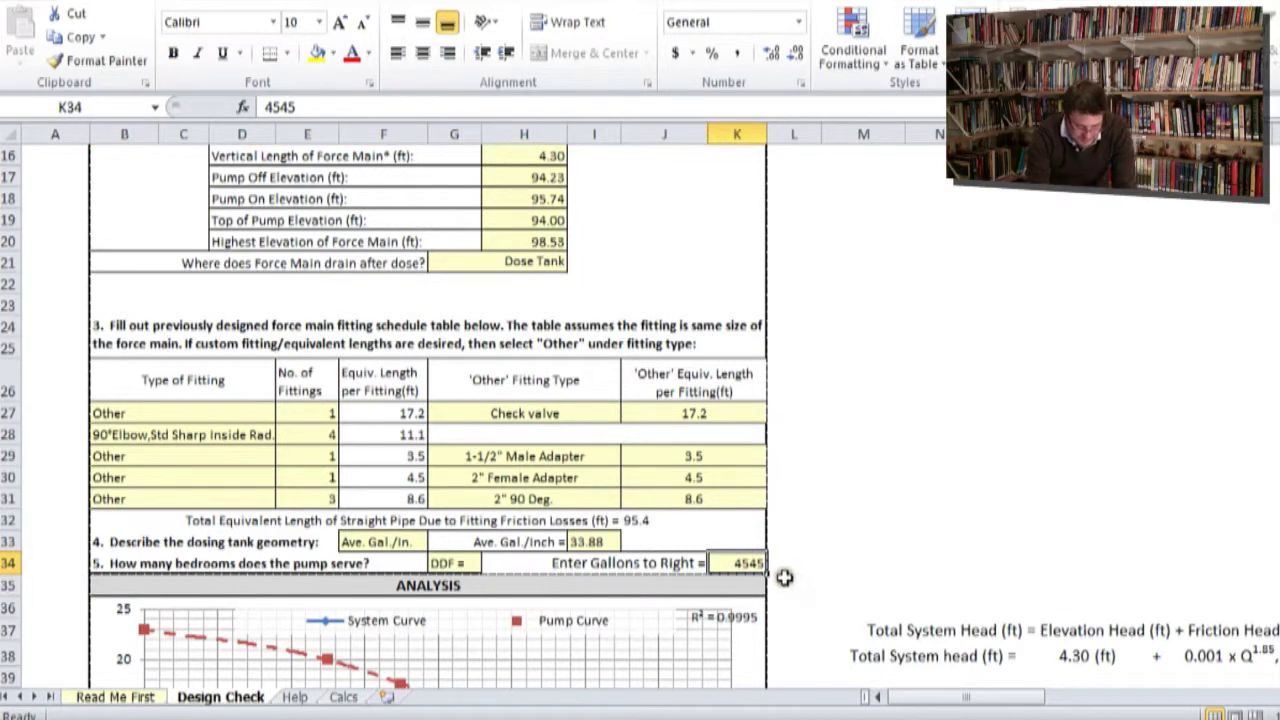
pyautogui.press('Delete')
# - Set the number of bedrooms the pump serves to 4
pyautogui.click(474, 563)
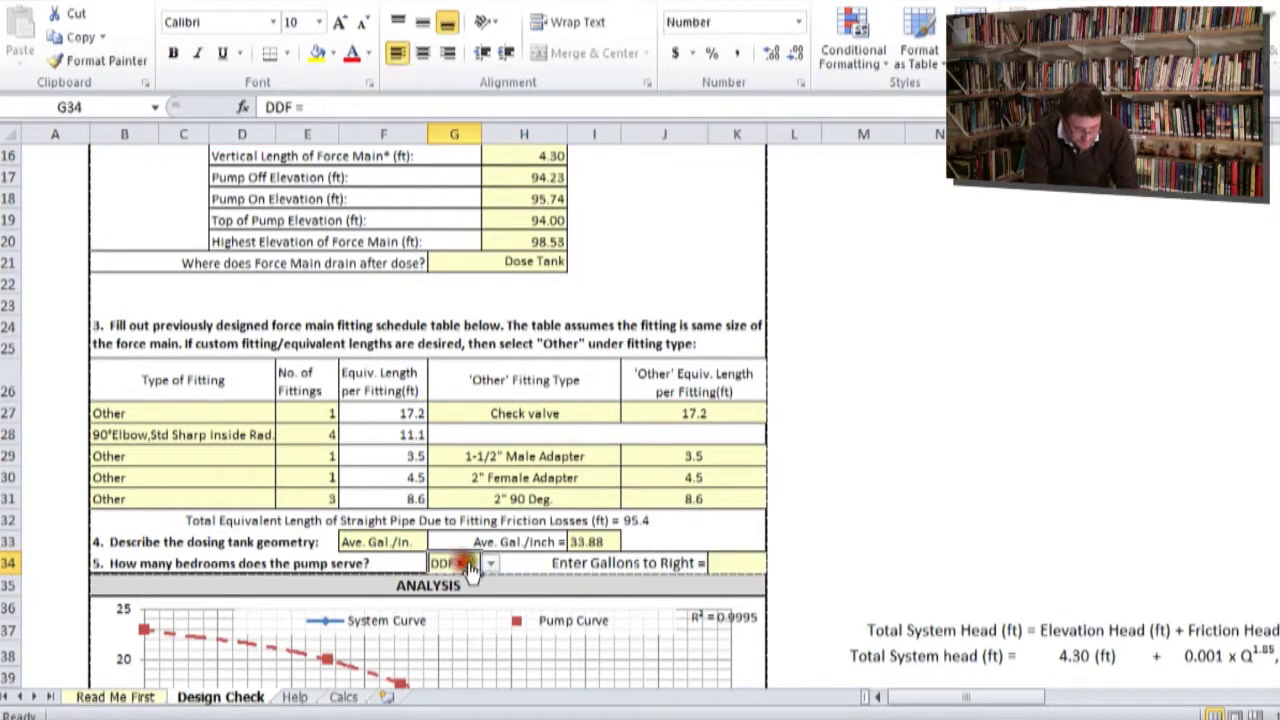
pyautogui.click(490, 563)
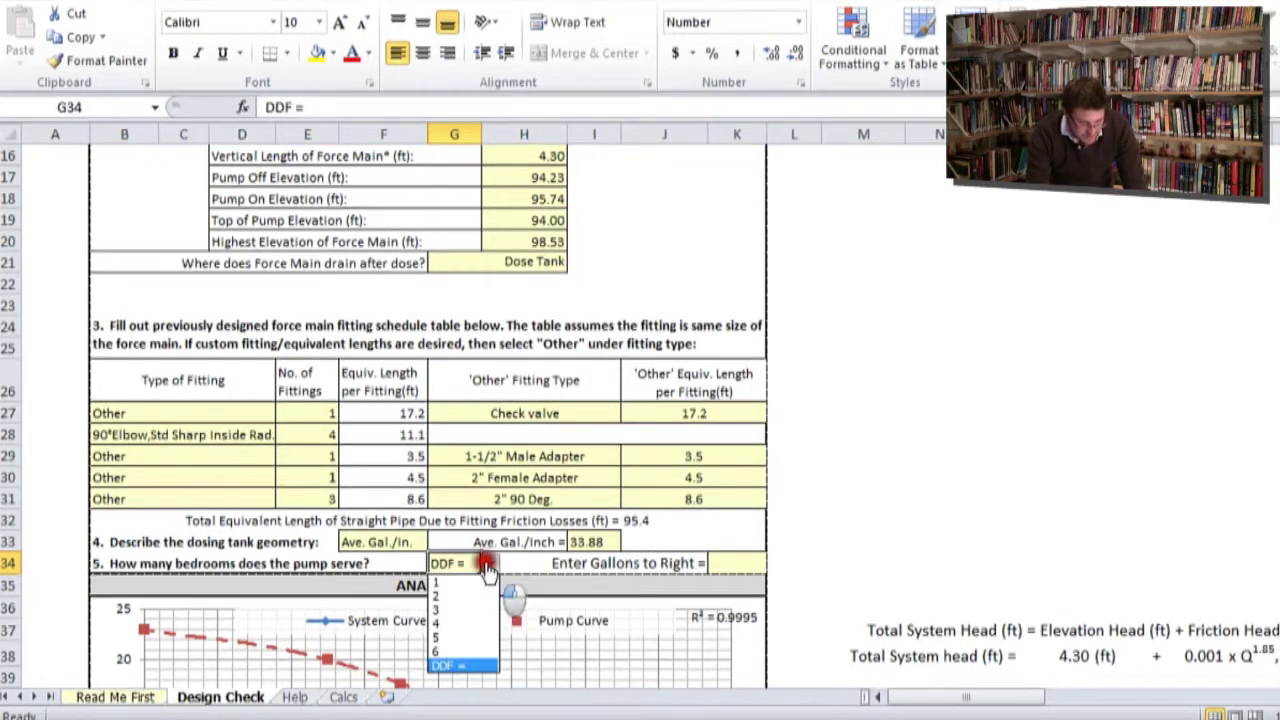
pyautogui.click(455, 623)
pyautogui.click(538, 562)
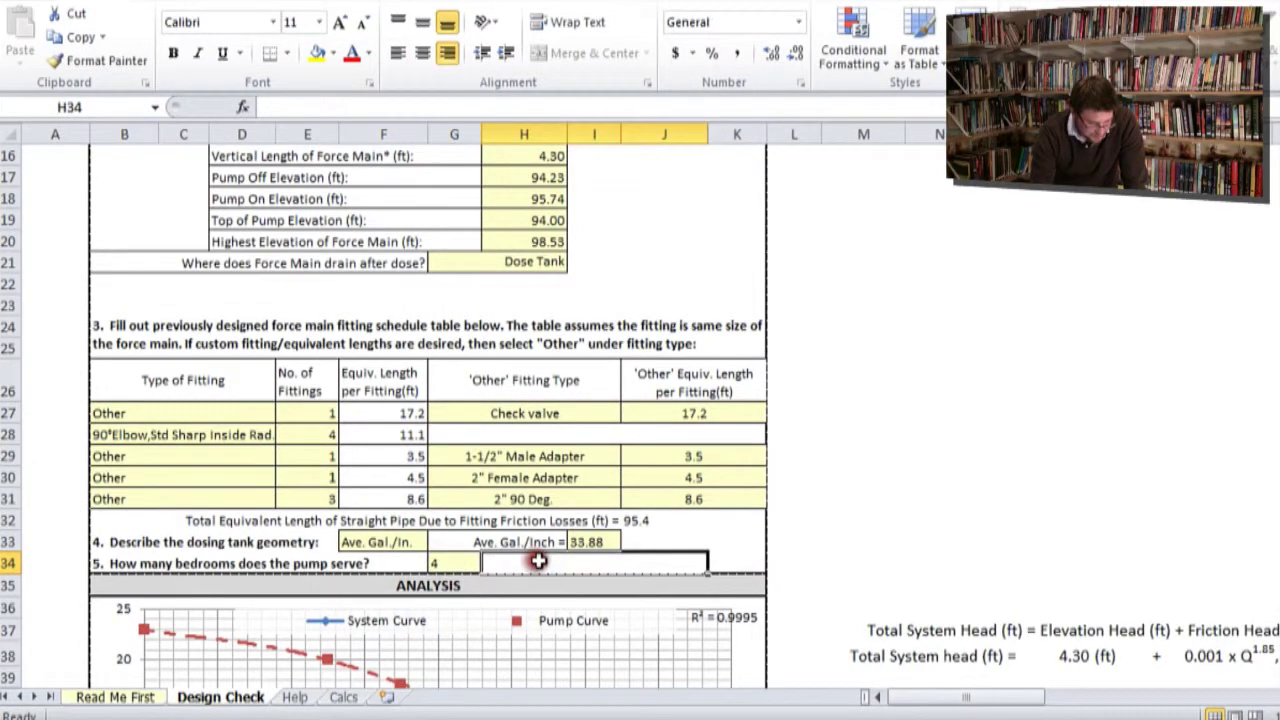
# - Examine the pump and system curves, the operating point and the IAC 6-8.3 and general pump design checks
pyautogui.scroll(-3, 538, 561)
pyautogui.scroll(-2, 539, 563)
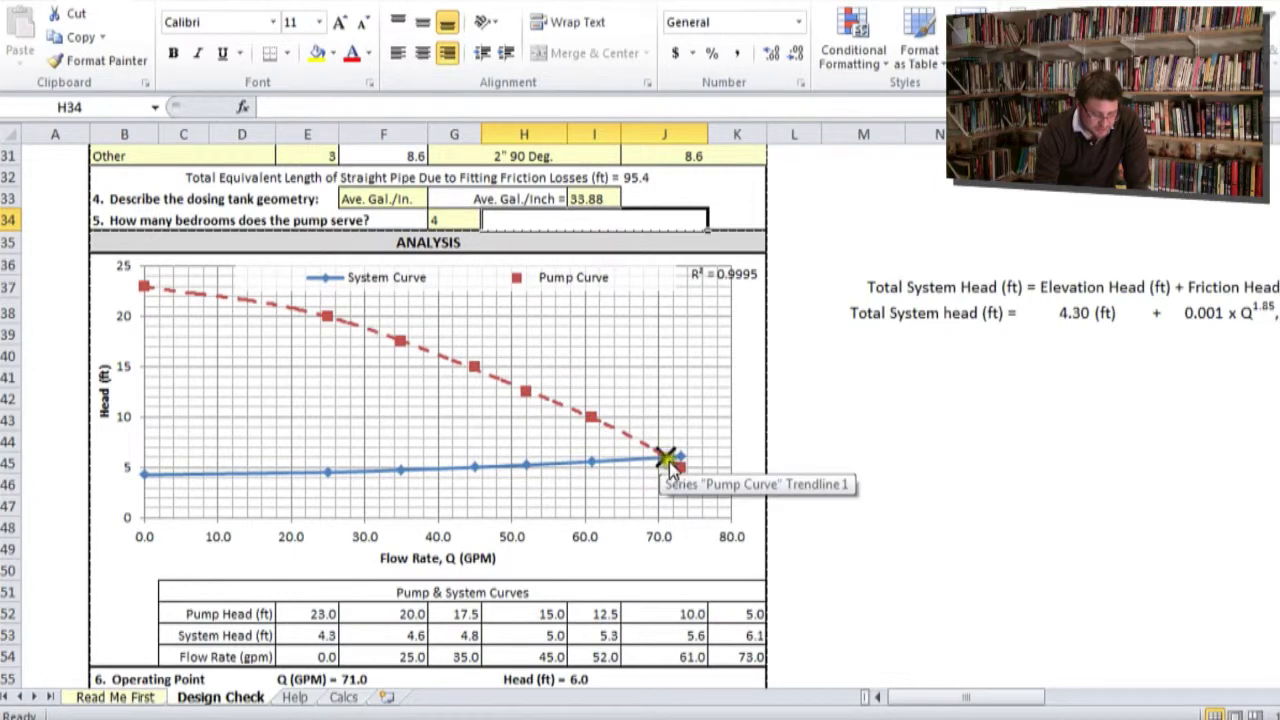
pyautogui.scroll(-1, 672, 468)
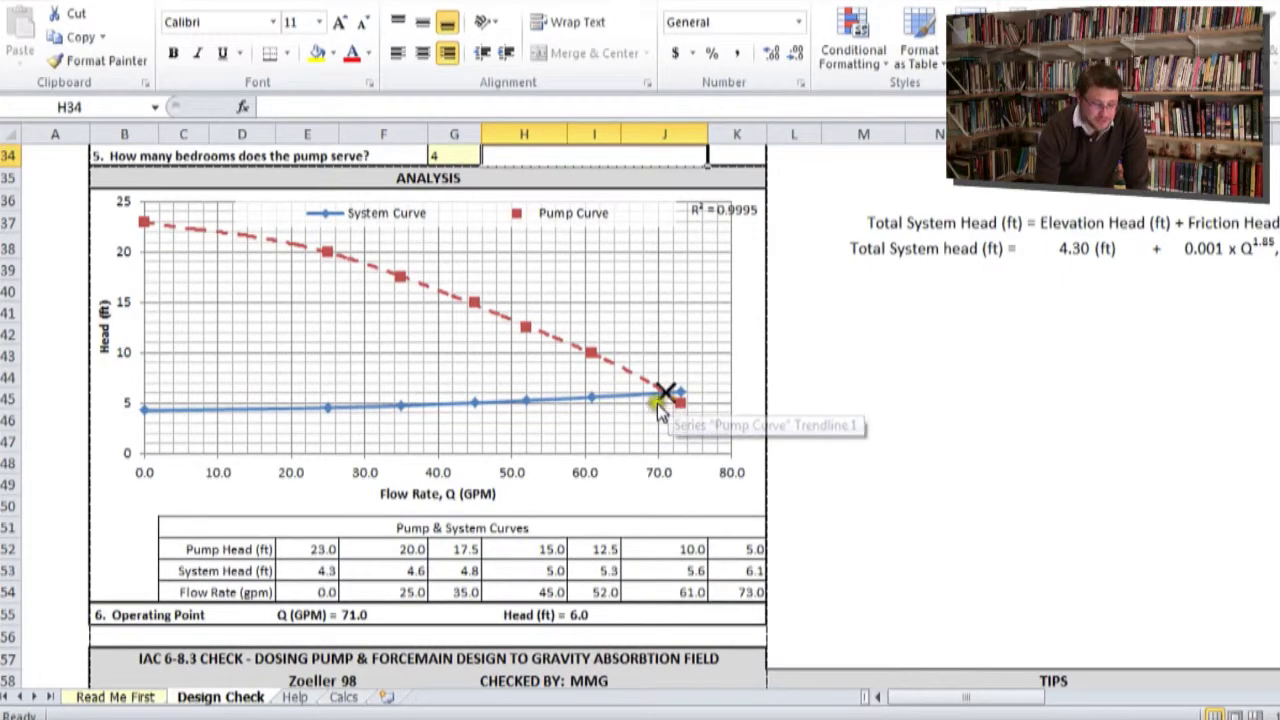
pyautogui.scroll(-4, 668, 416)
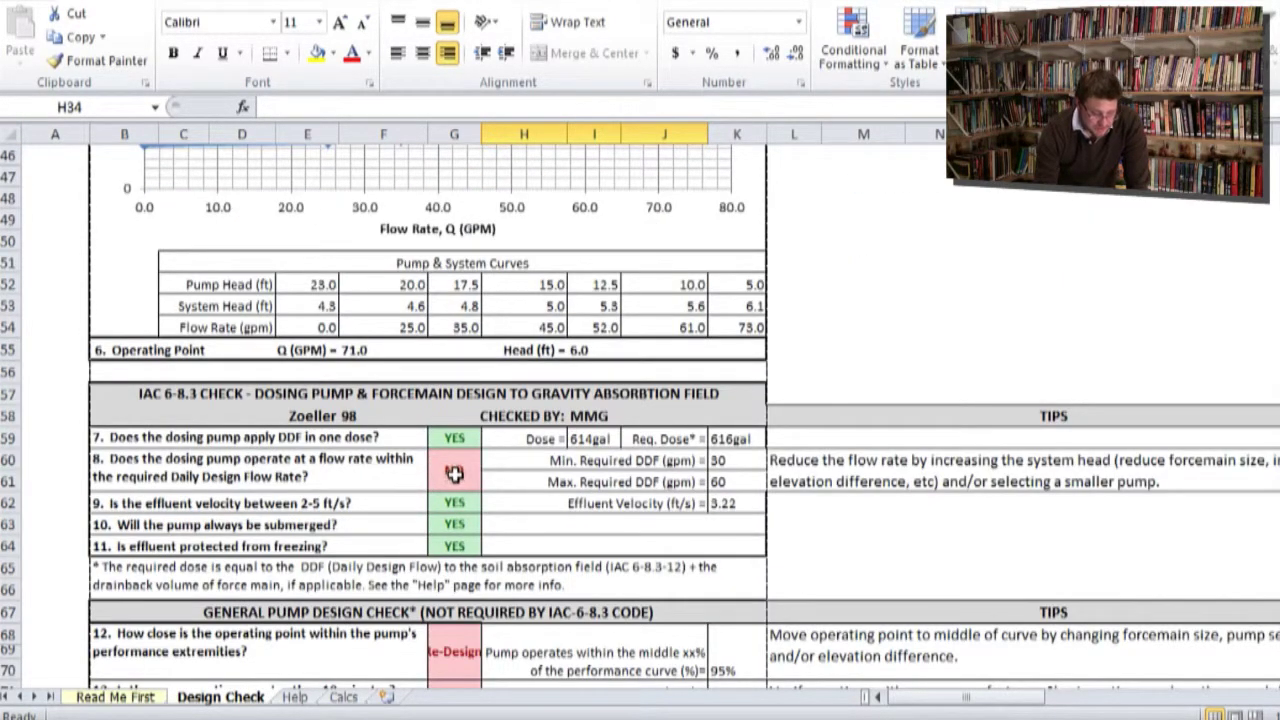
pyautogui.click(453, 473)
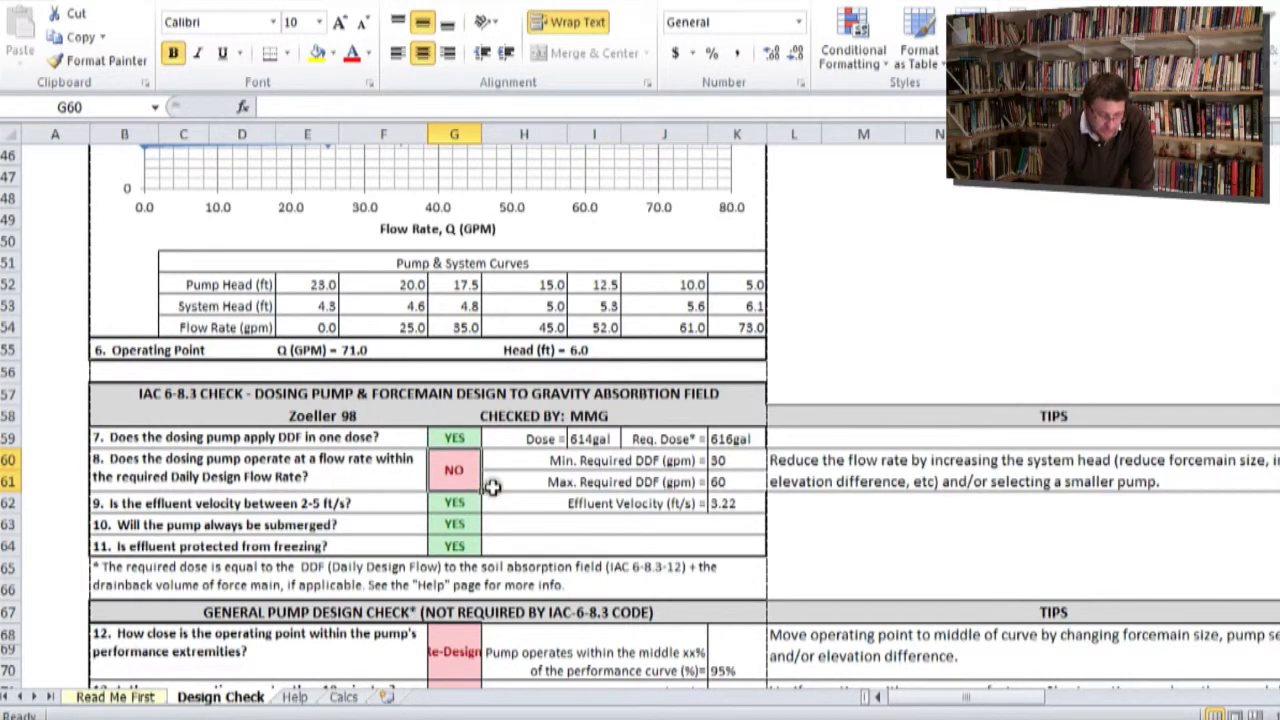
pyautogui.scroll(-2, 406, 530)
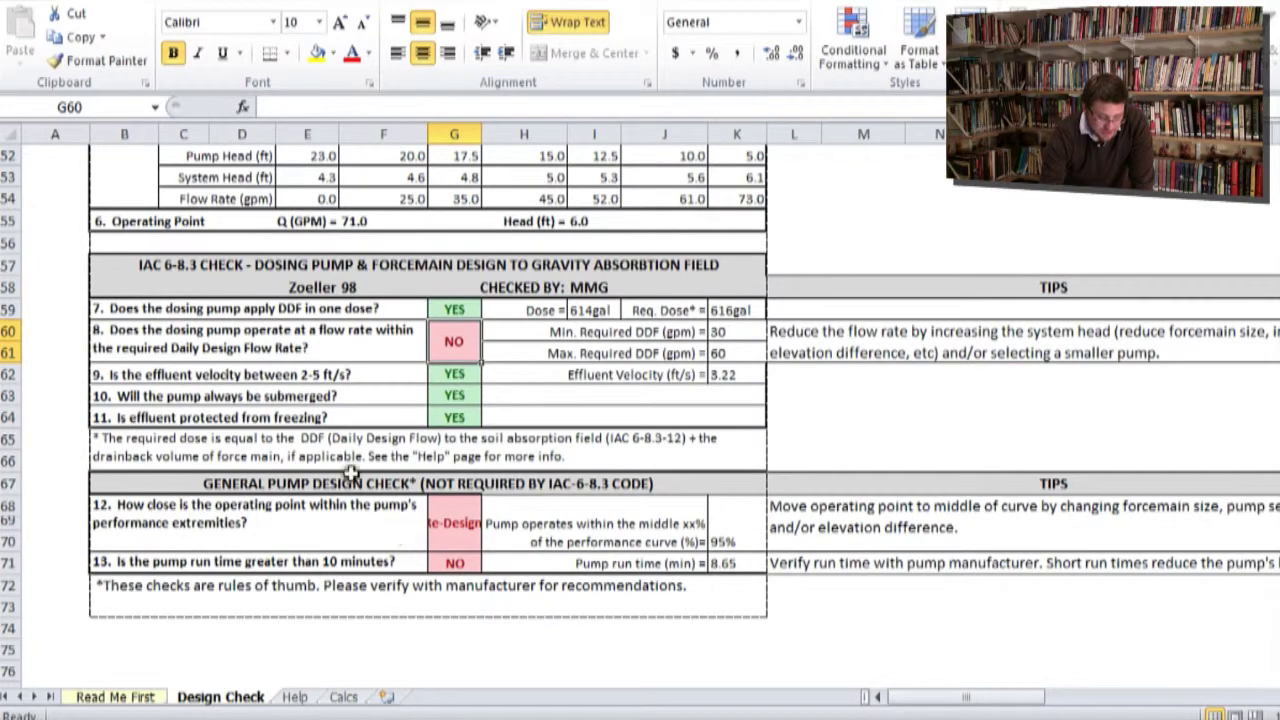
pyautogui.scroll(1, 447, 568)
pyautogui.scroll(5, 447, 568)
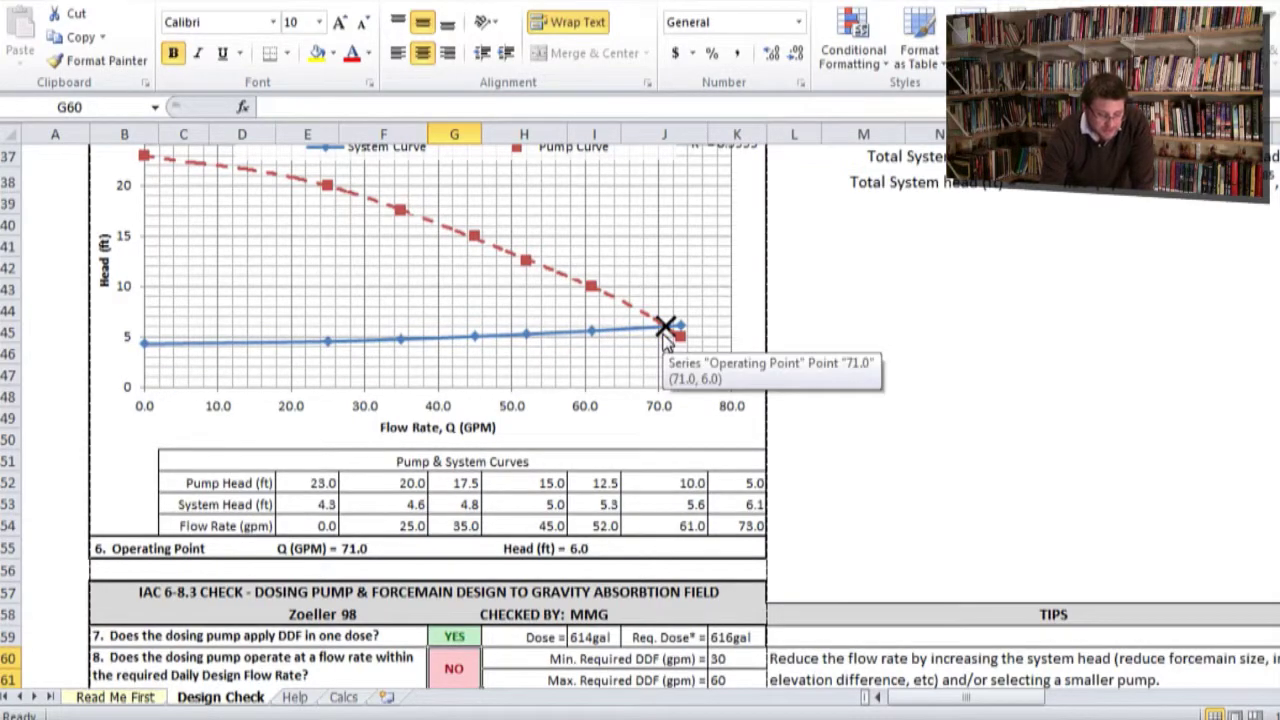
# - Set the force main diameter to 2.0 inches
pyautogui.scroll(5, 663, 338)
pyautogui.scroll(5, 663, 348)
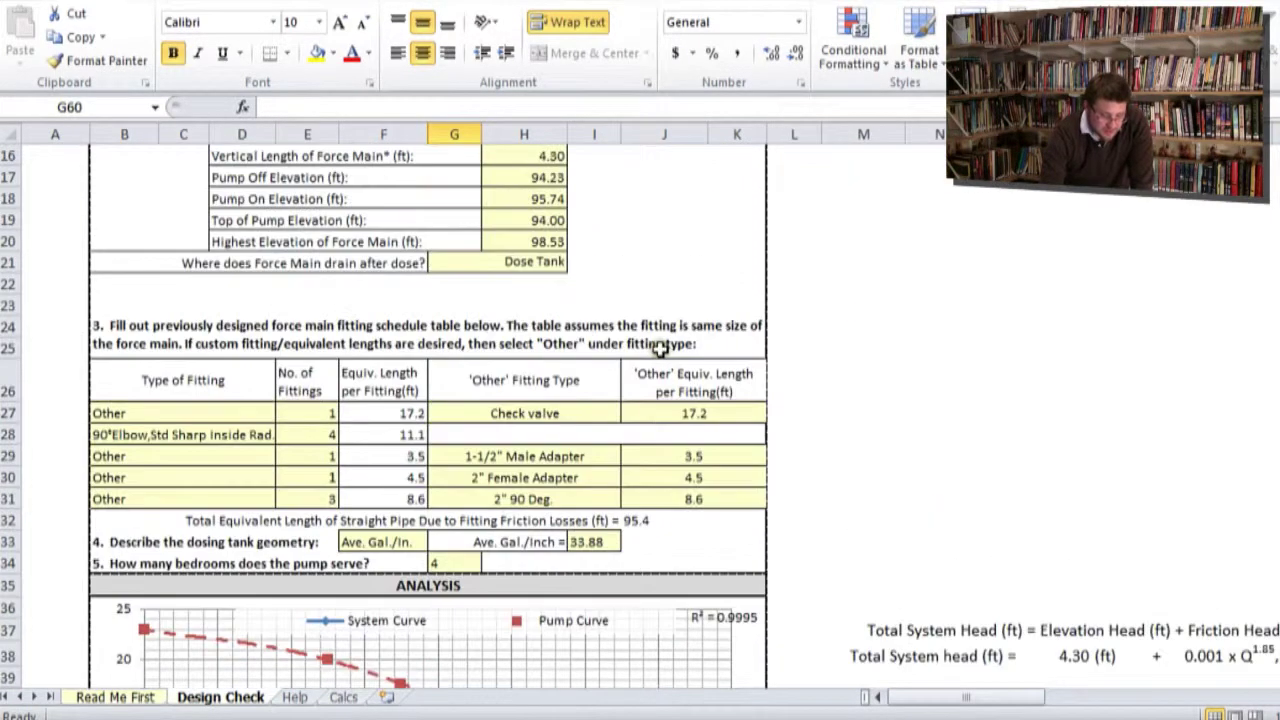
pyautogui.click(556, 310)
pyautogui.click(574, 310)
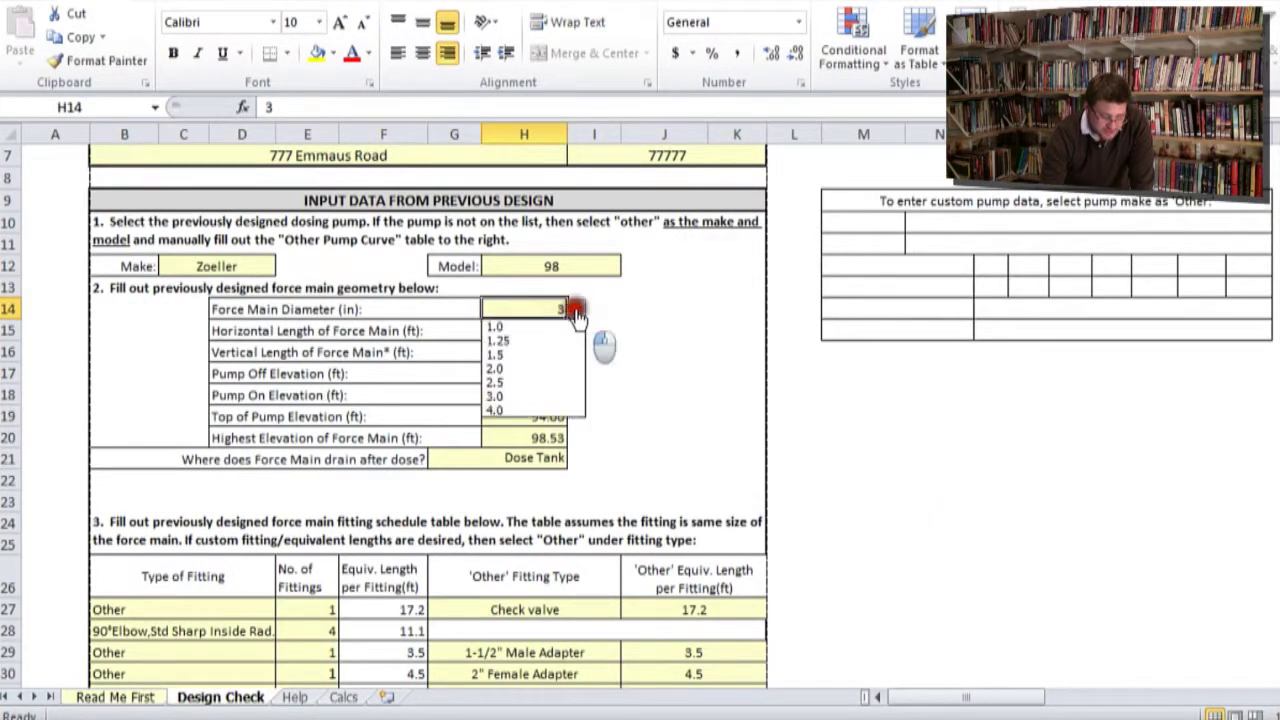
pyautogui.click(541, 370)
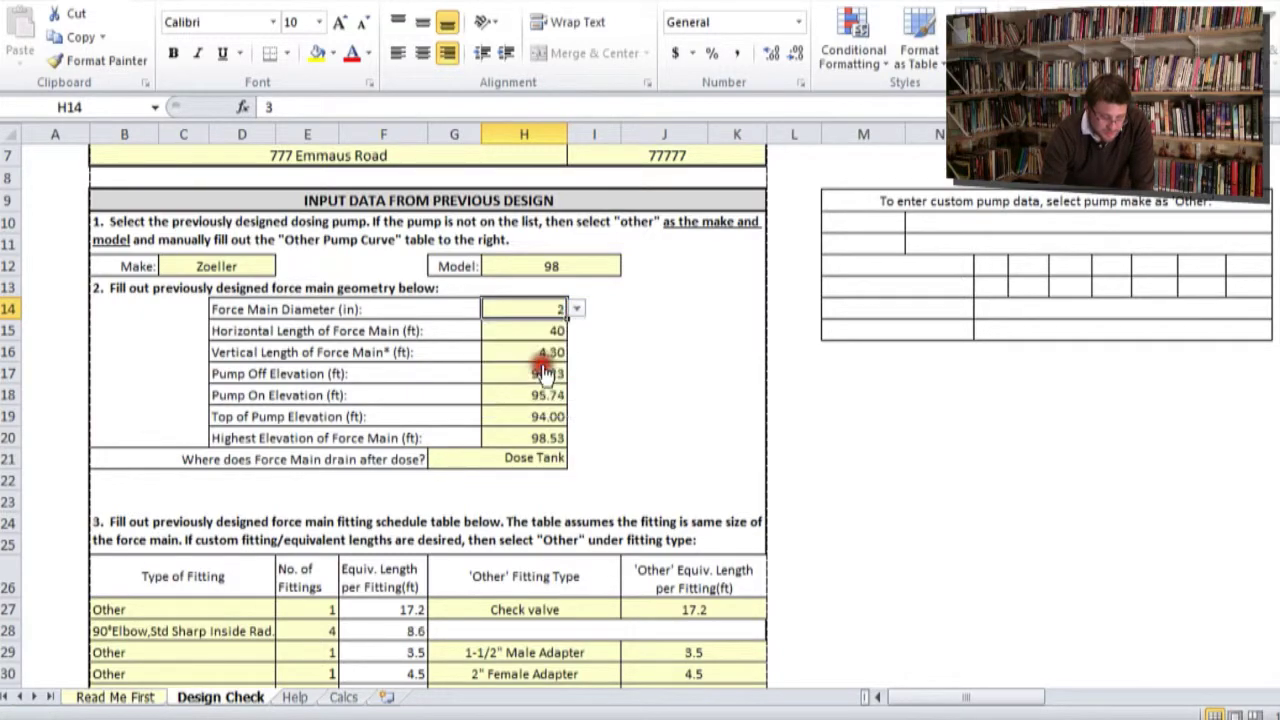
pyautogui.click(609, 351)
# - Clear the 2" Female Adapter entry from the fitting schedule, including its type, quantity, description and equivalent length
pyautogui.scroll(-3, 610, 350)
pyautogui.scroll(-4, 610, 351)
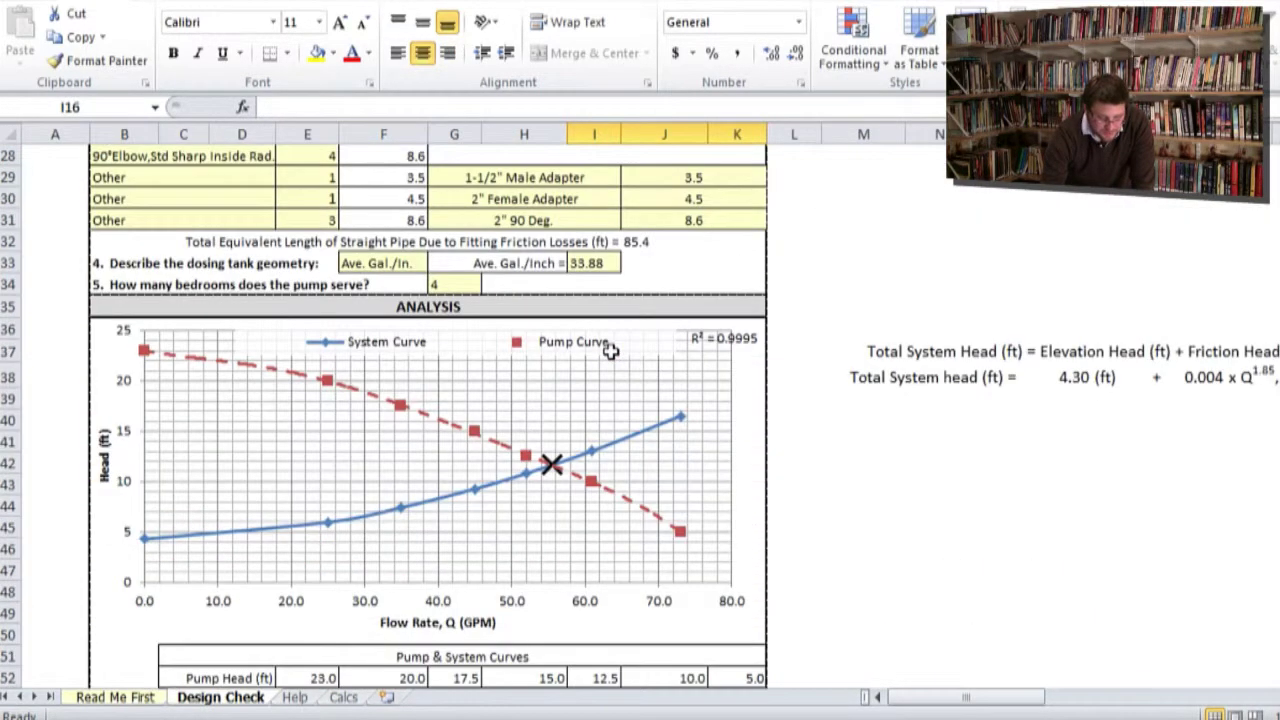
pyautogui.scroll(1, 519, 334)
pyautogui.moveTo(191, 289); pyautogui.dragTo(294, 289)
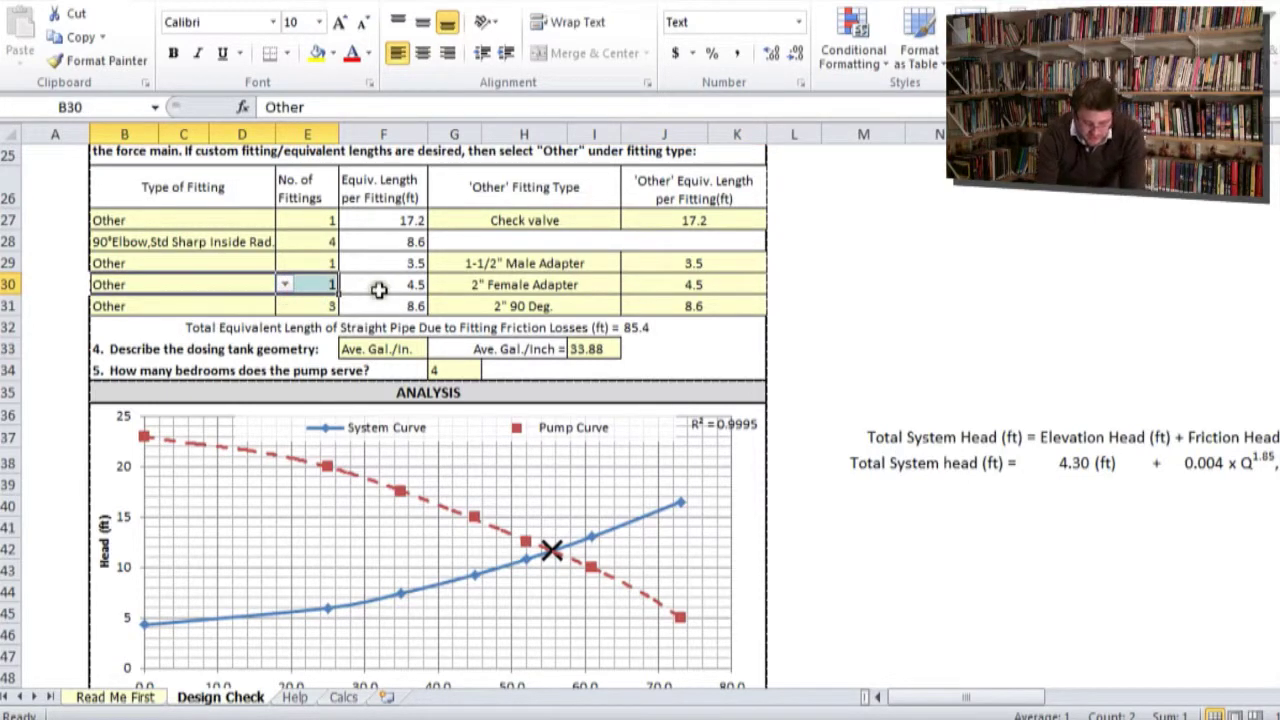
pyautogui.press('Delete')
pyautogui.moveTo(500, 288); pyautogui.dragTo(661, 286)
pyautogui.press('Delete')
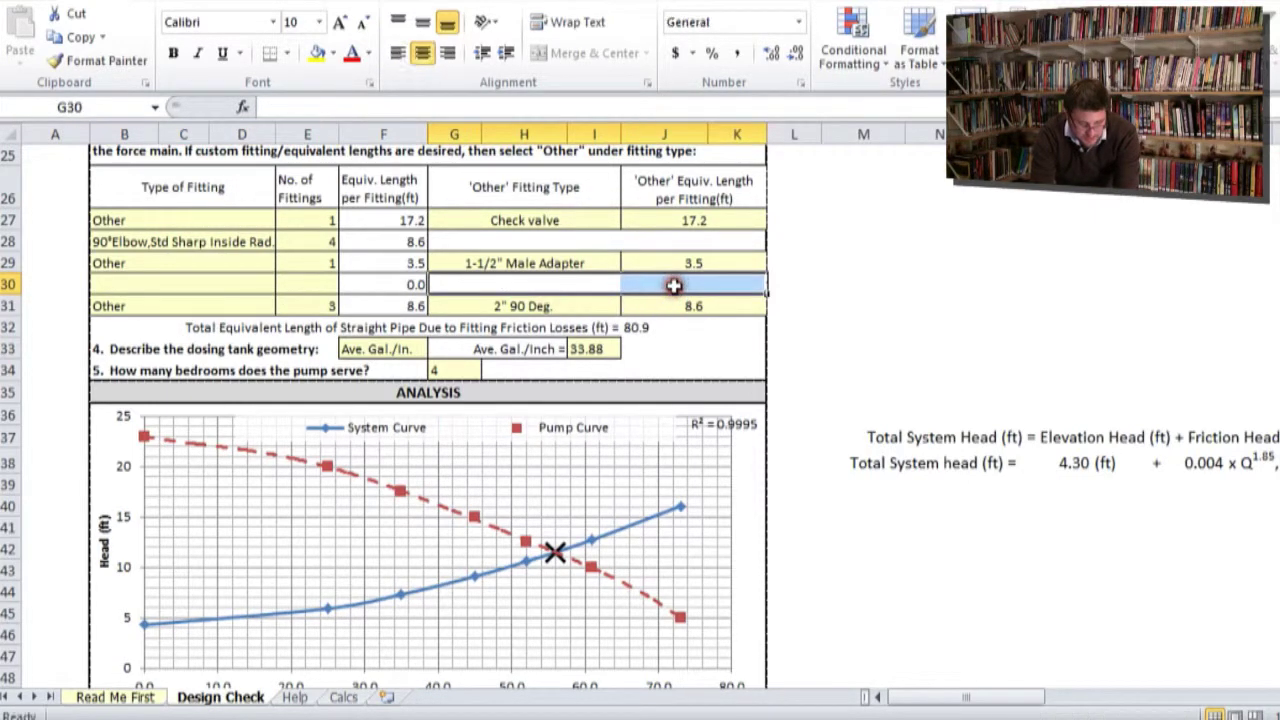
pyautogui.click(258, 288)
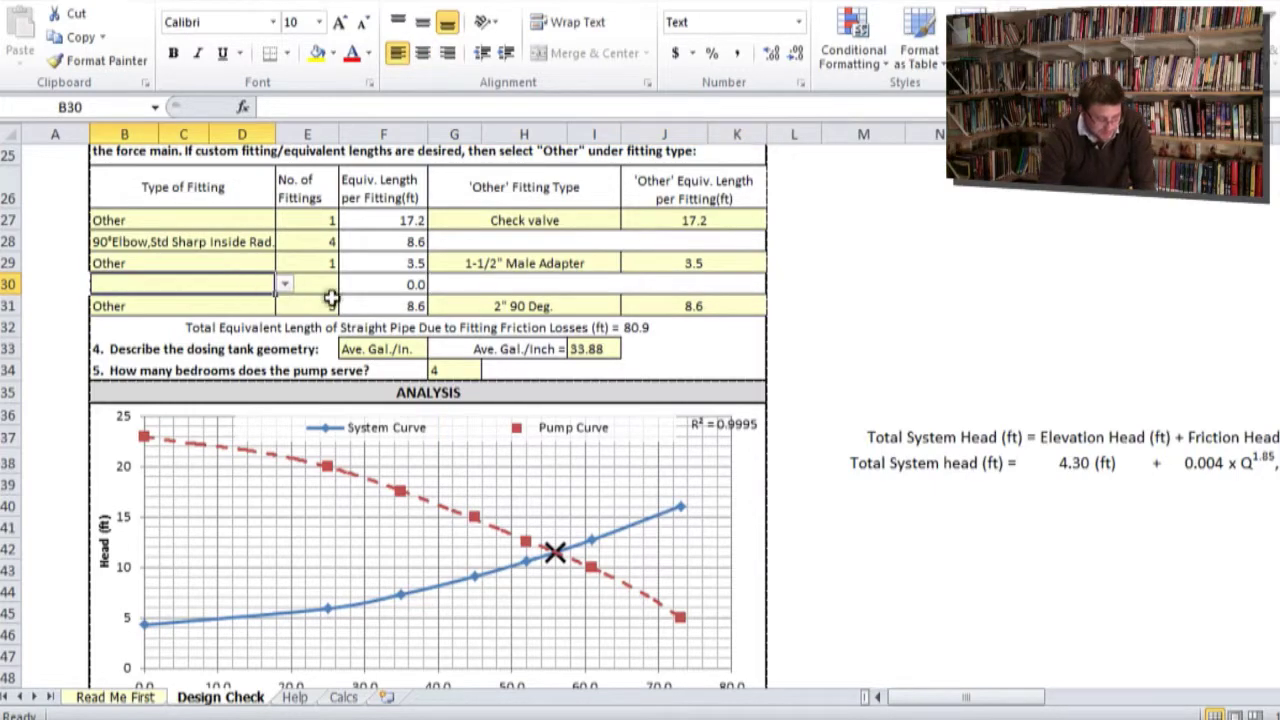
# - Review the recalculated operating point on the curves and the resulting IAC 6-8.3 and general pump design checks
pyautogui.scroll(-1, 358, 298)
pyautogui.scroll(-5, 383, 304)
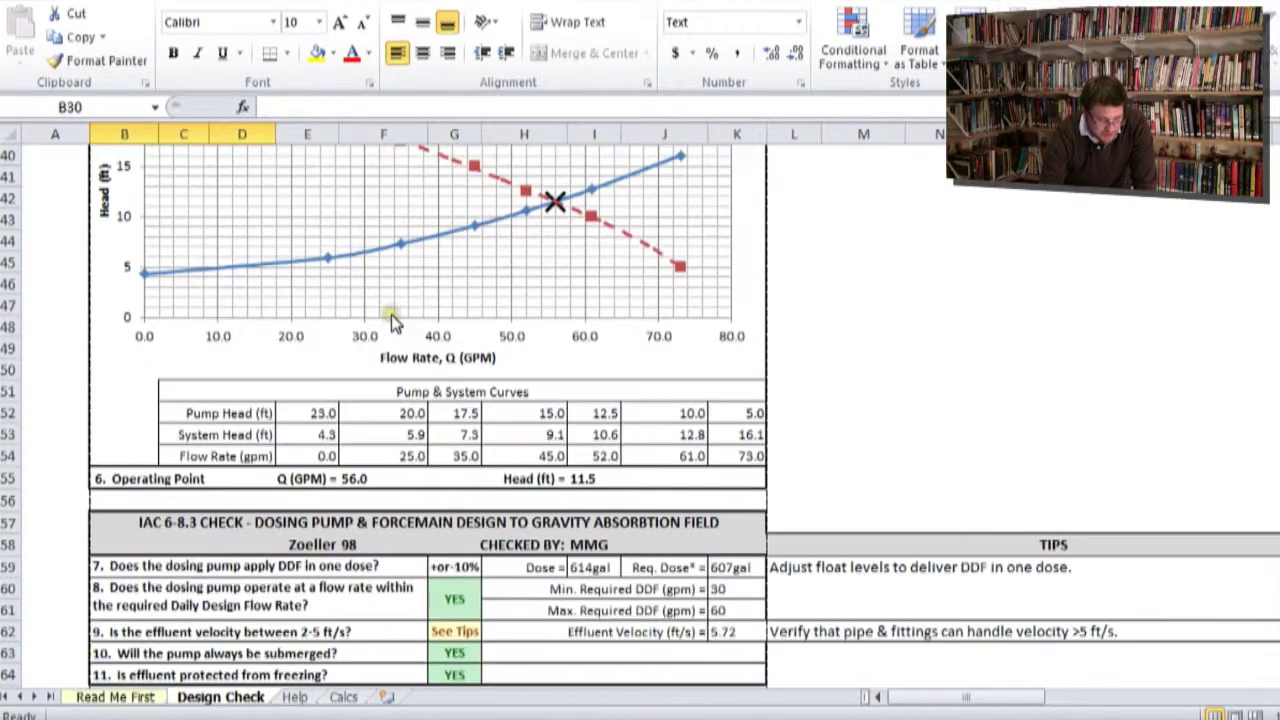
pyautogui.scroll(1, 391, 314)
pyautogui.scroll(2, 599, 302)
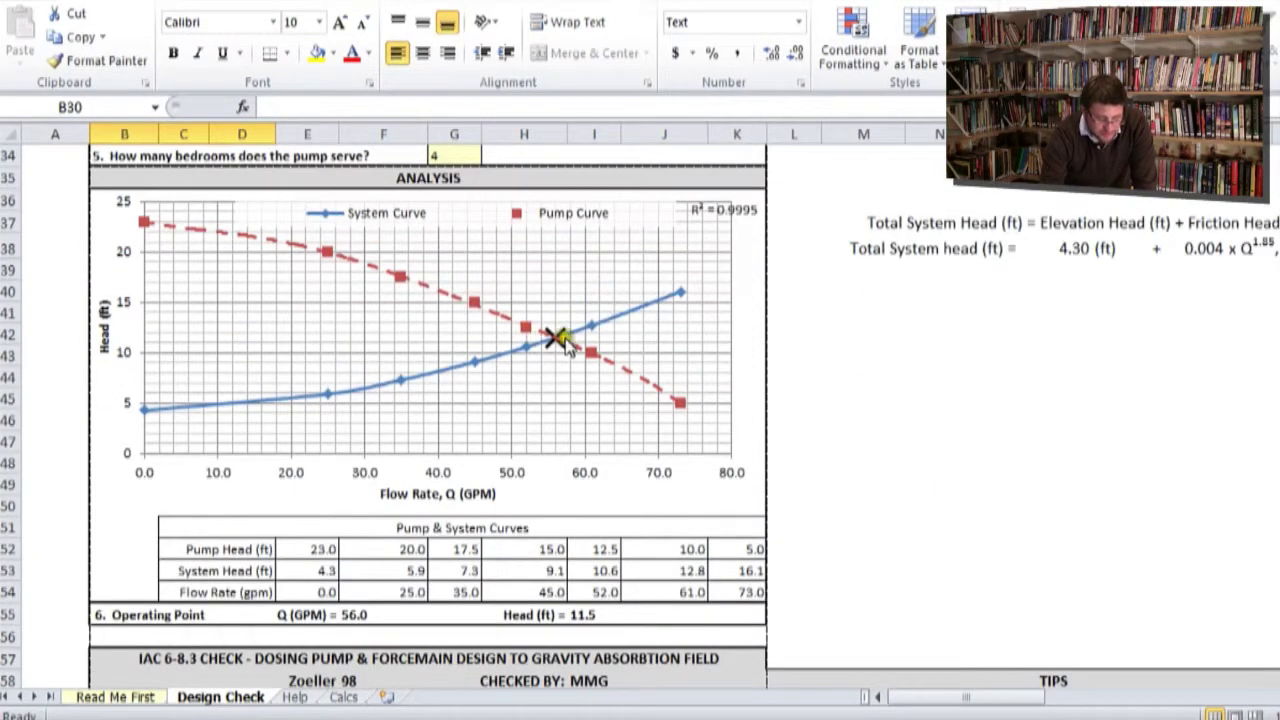
pyautogui.moveTo(549, 344)
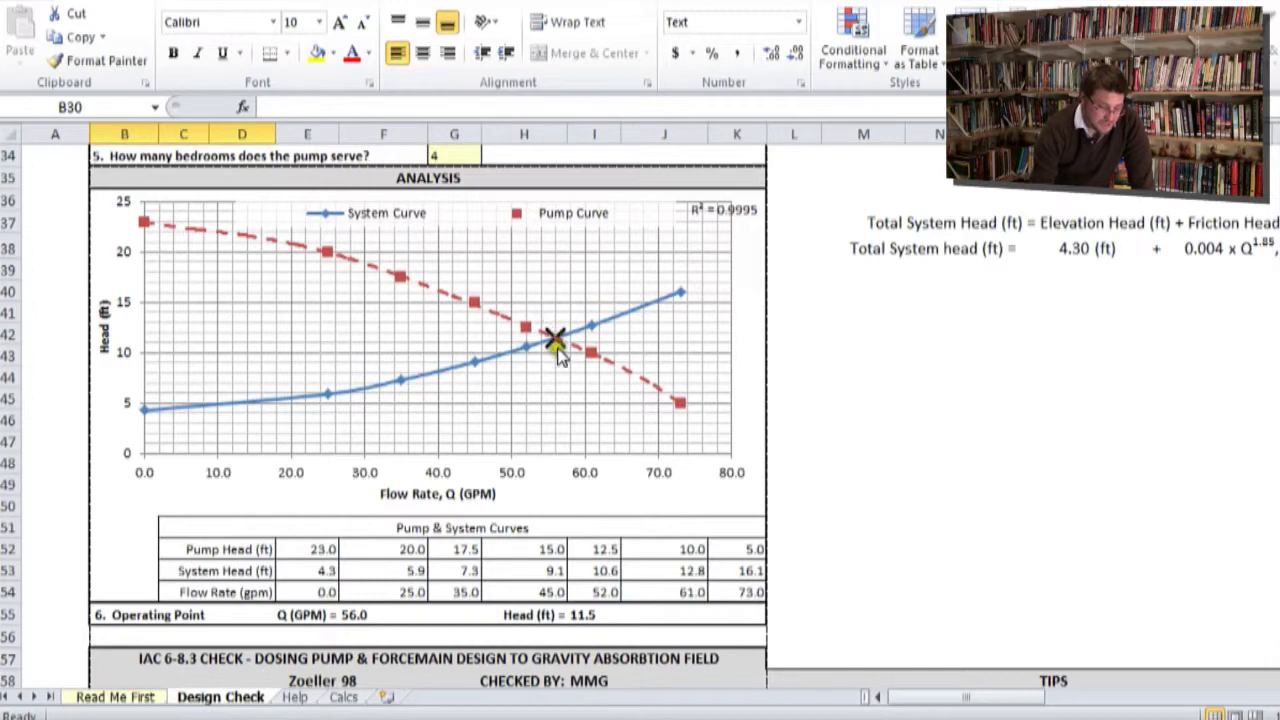
pyautogui.scroll(-4, 557, 355)
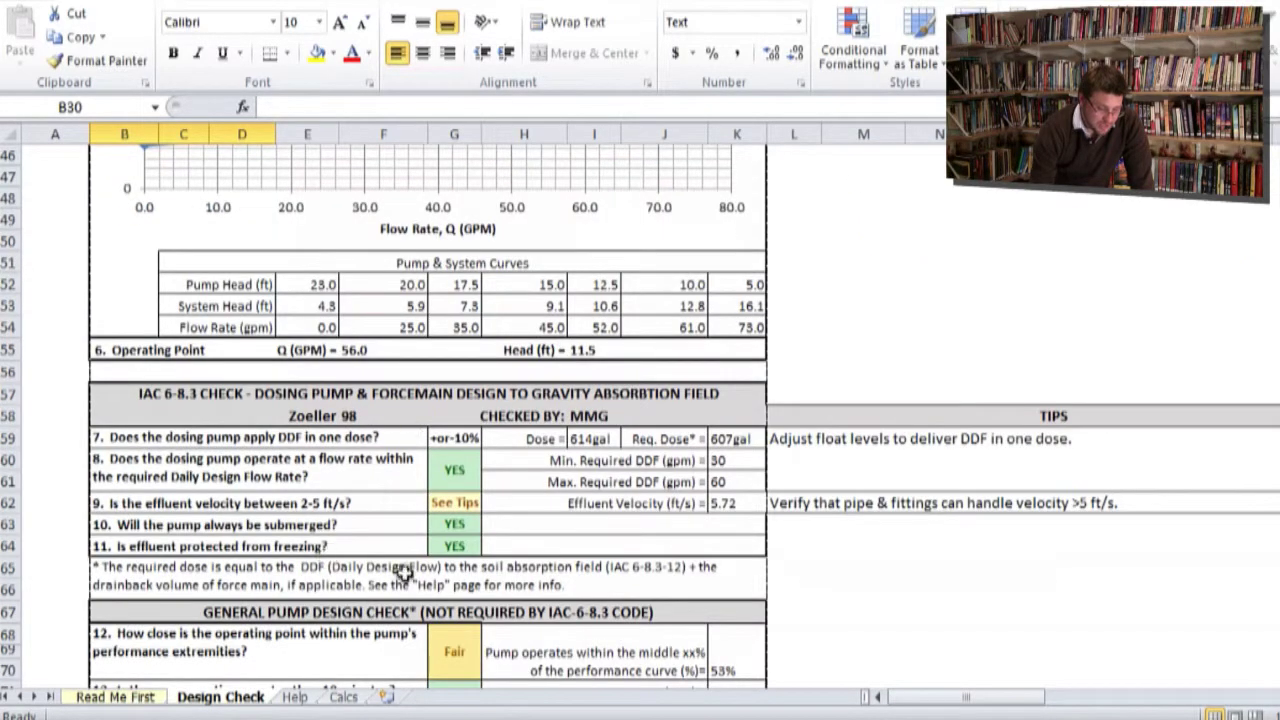
pyautogui.scroll(-2, 455, 503)
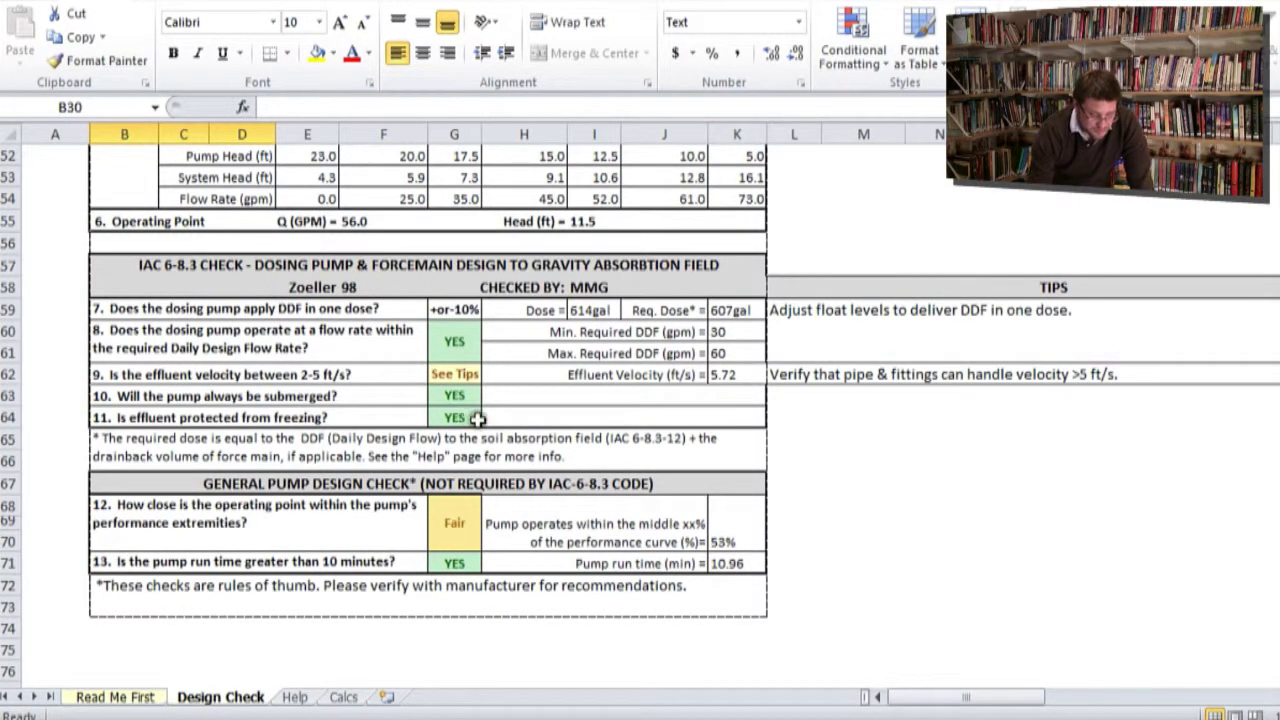
# - Inspect the effluent velocity check in item 9, its calculated velocity and the associated tip
pyautogui.click(457, 375)
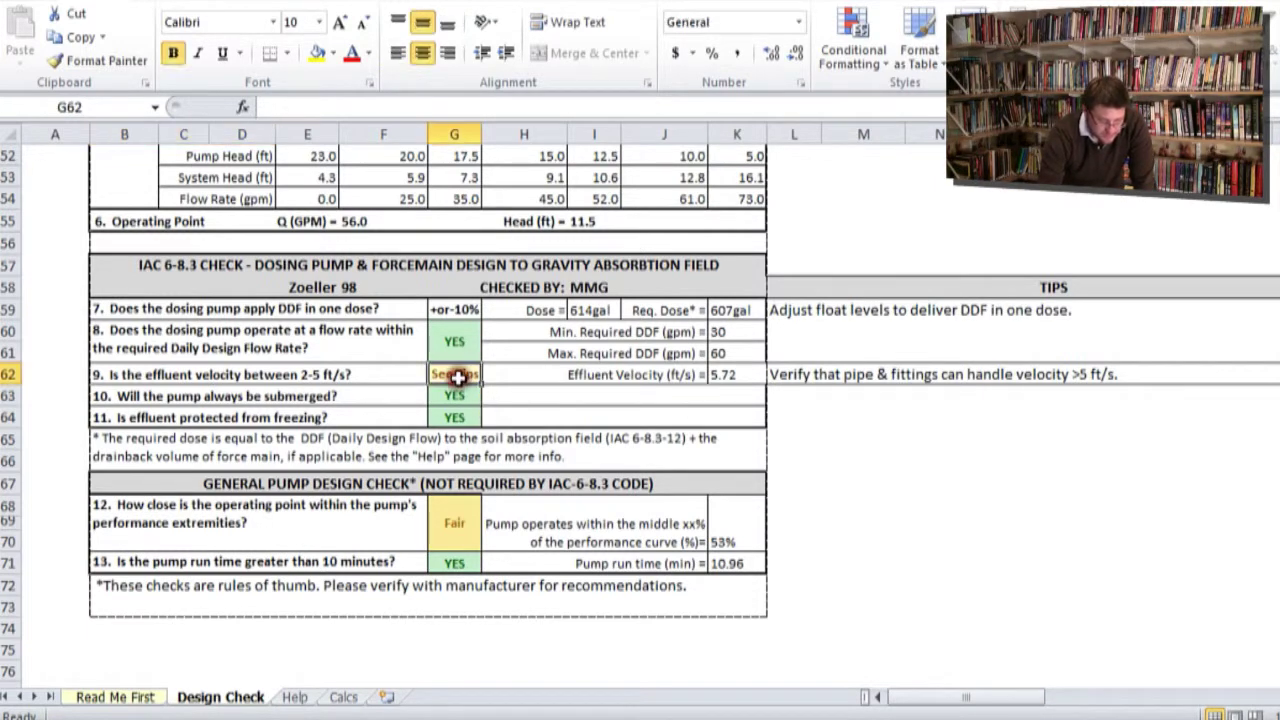
pyautogui.click(728, 370)
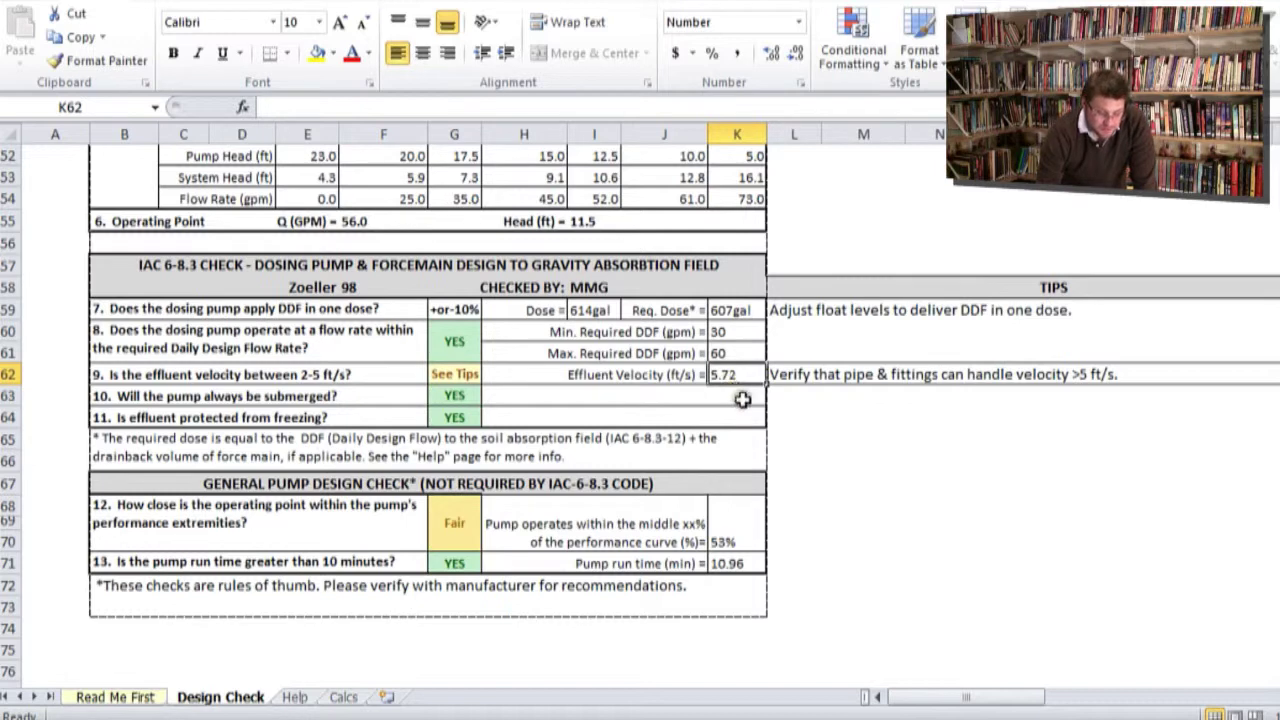
pyautogui.click(858, 378)
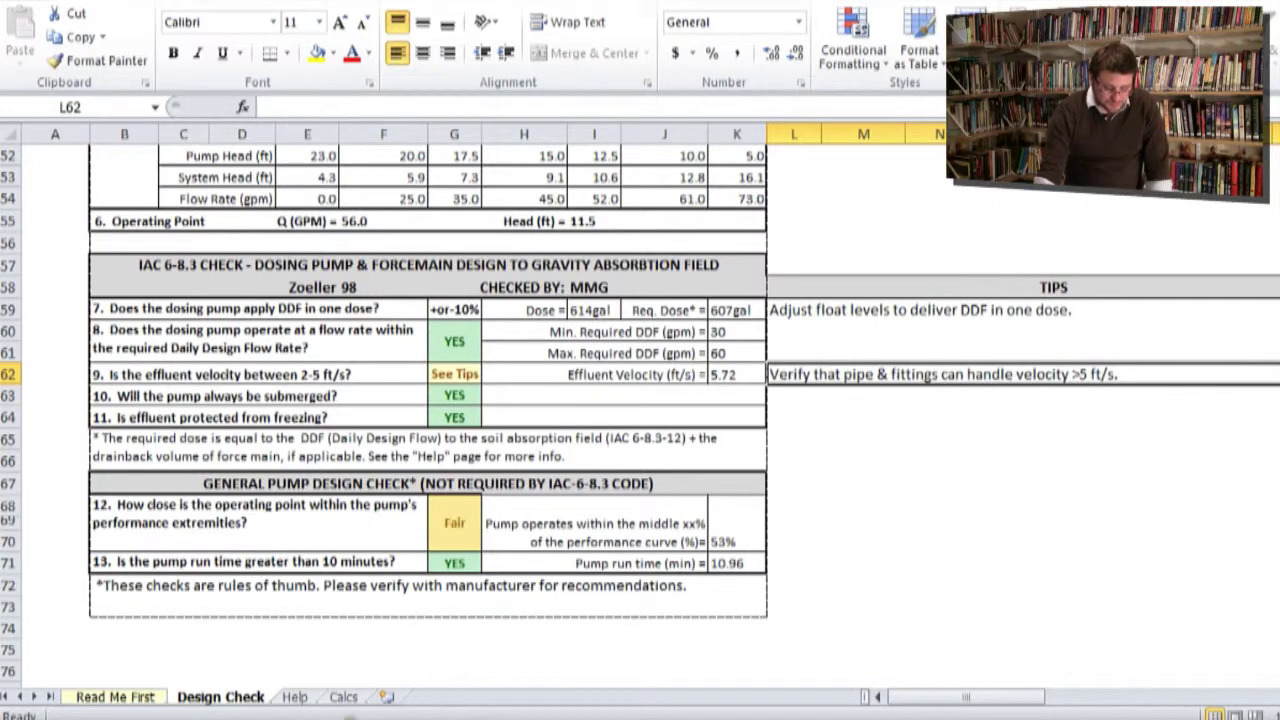
# - Read the explanation of item 9 on the Help sheet about the IAC 6-8.3 Table IX velocity requirements
pyautogui.click(295, 697)
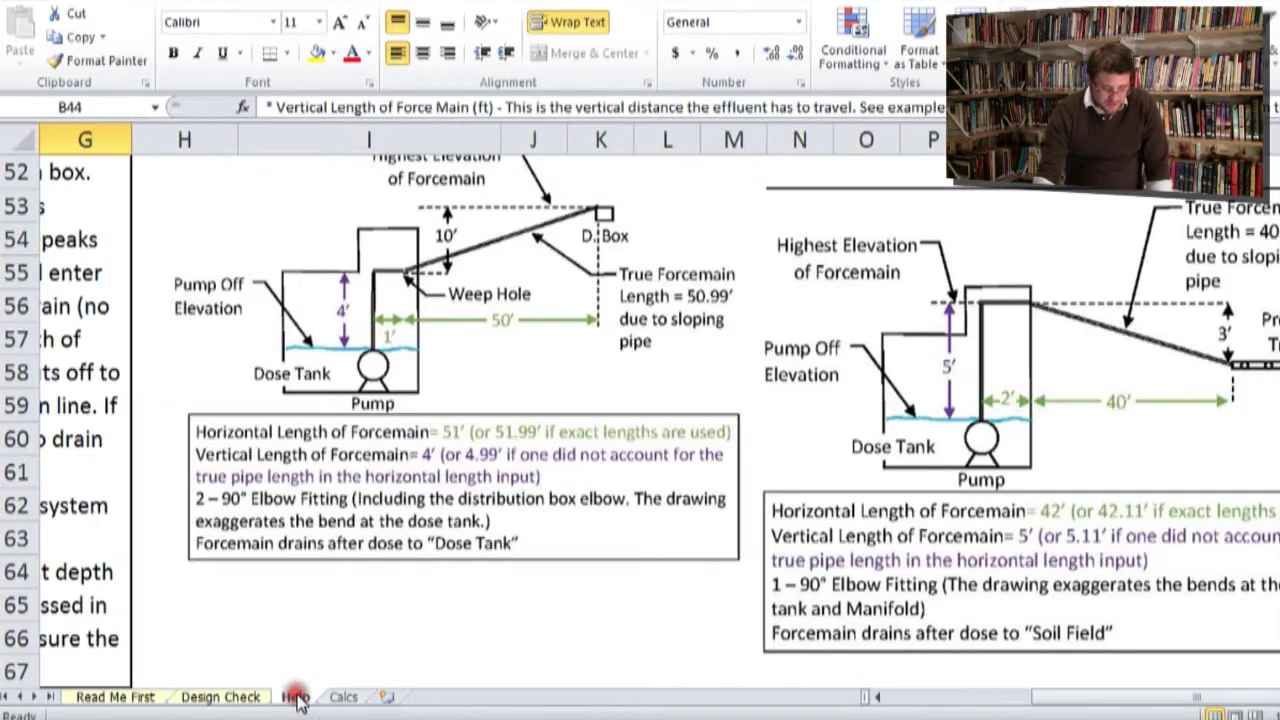
pyautogui.moveTo(1262, 697); pyautogui.dragTo(1030, 697)
pyautogui.scroll(-5, 594, 525)
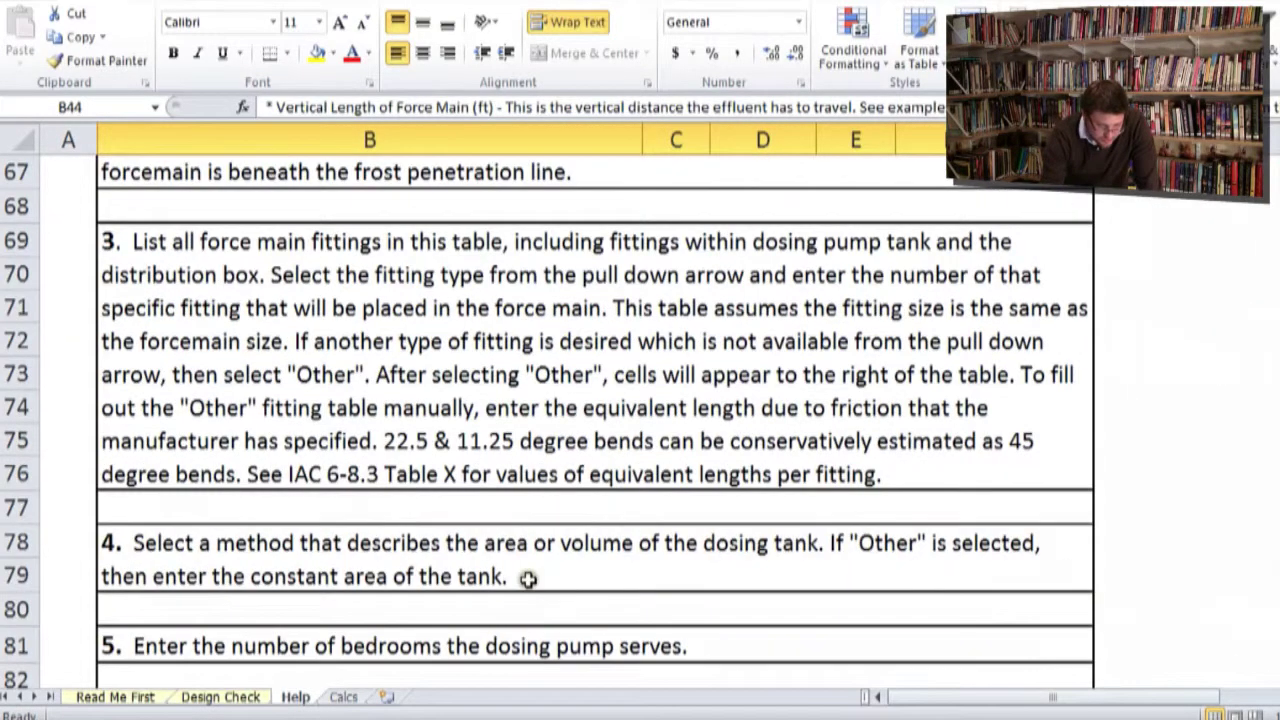
pyautogui.scroll(-9, 516, 590)
pyautogui.scroll(-3, 506, 594)
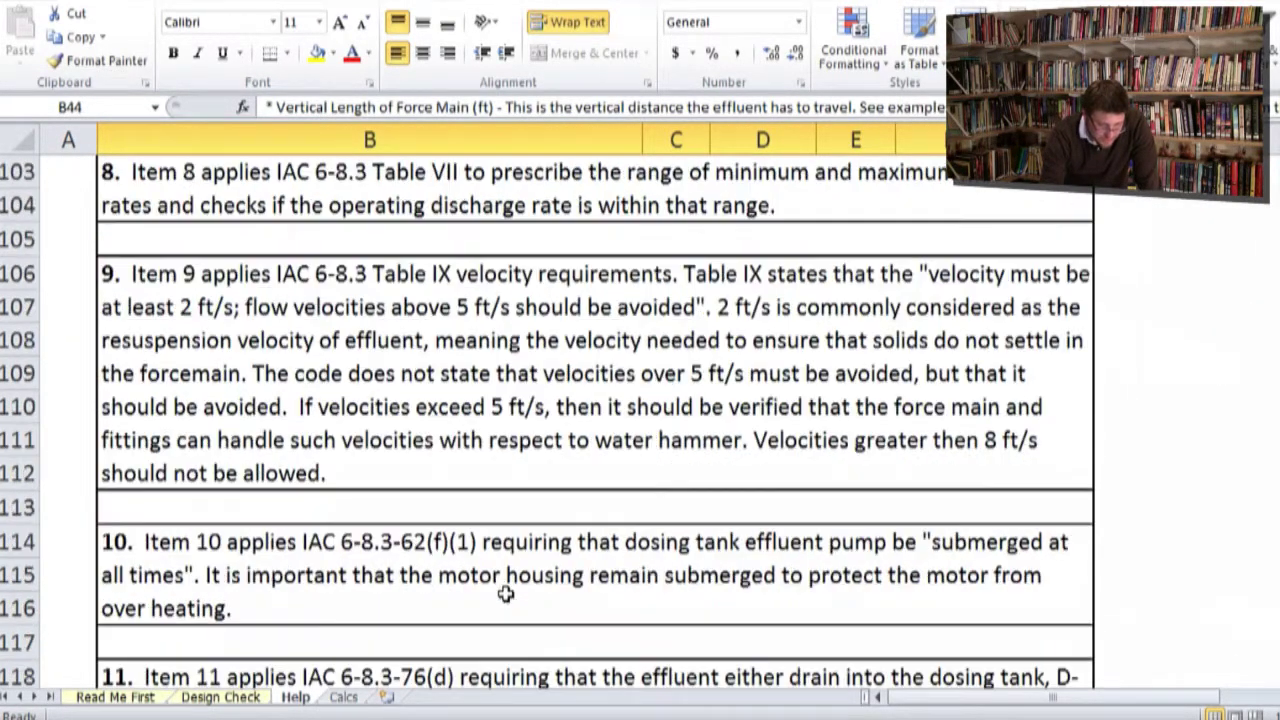
pyautogui.click(312, 414)
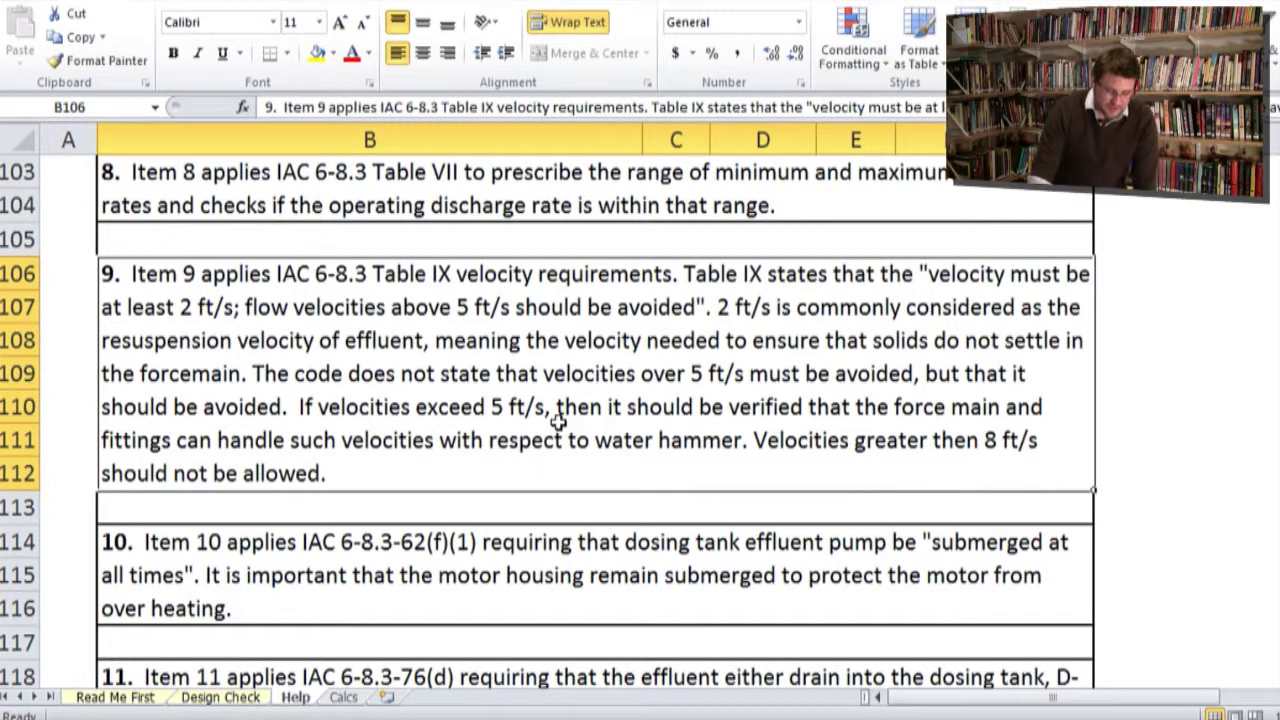
# - Return to the Design Check sheet and compare the dose with the required dose in item 7
pyautogui.click(220, 697)
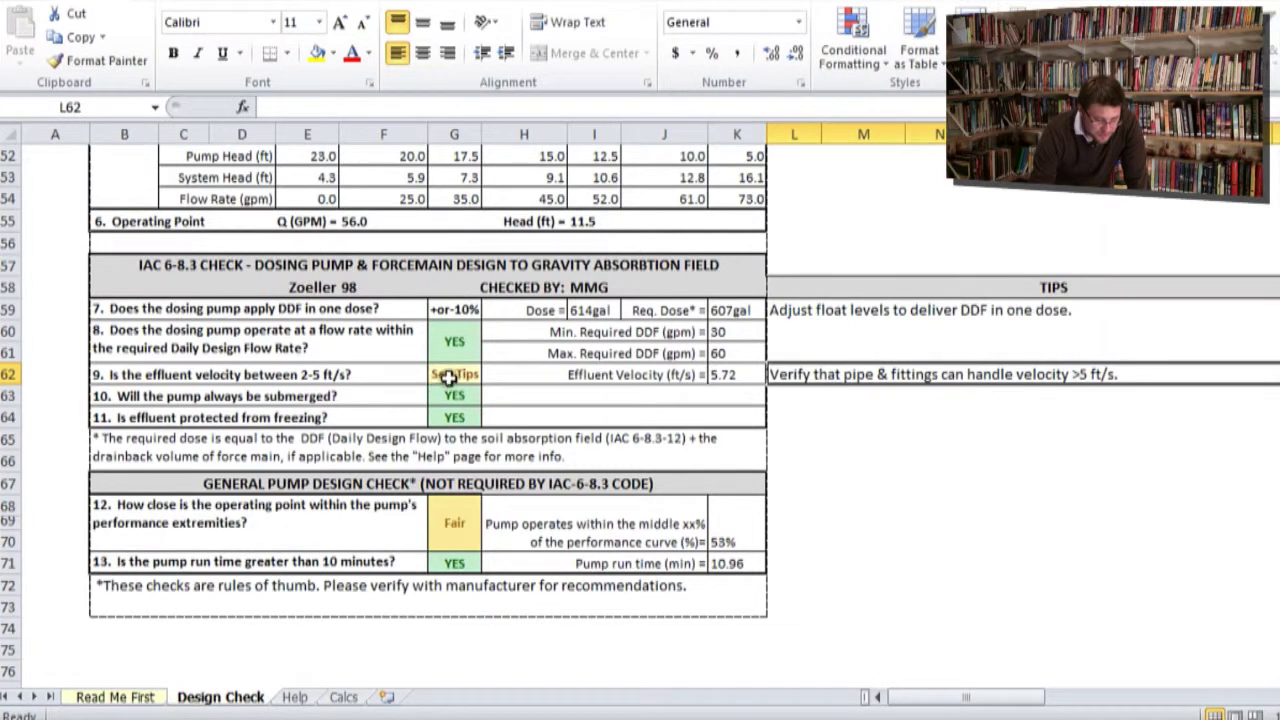
pyautogui.click(302, 310)
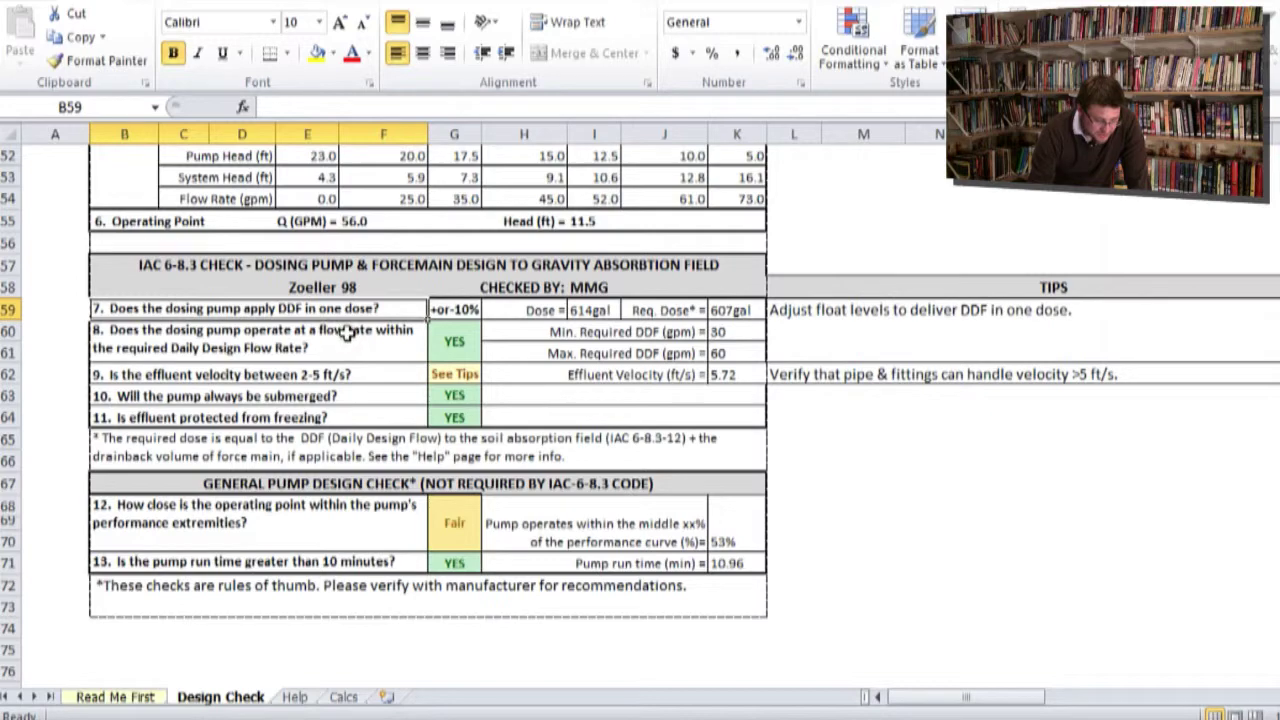
pyautogui.scroll(1, 345, 333)
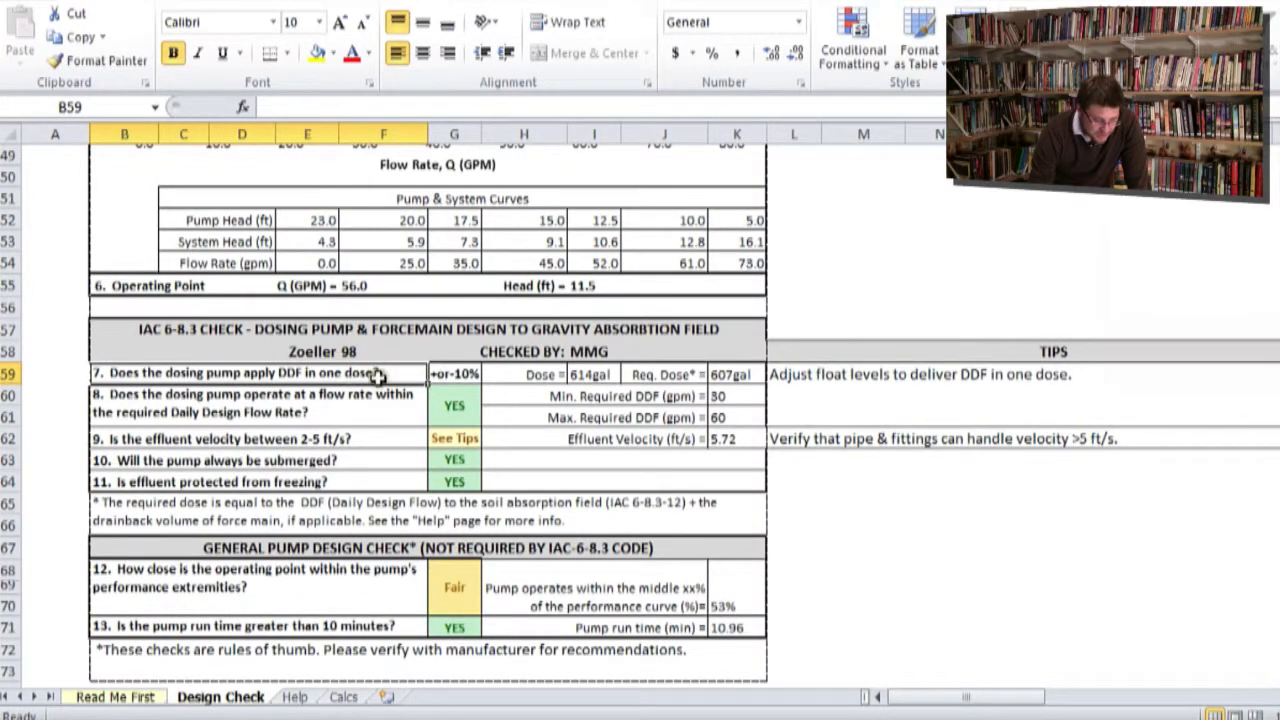
pyautogui.click(590, 376)
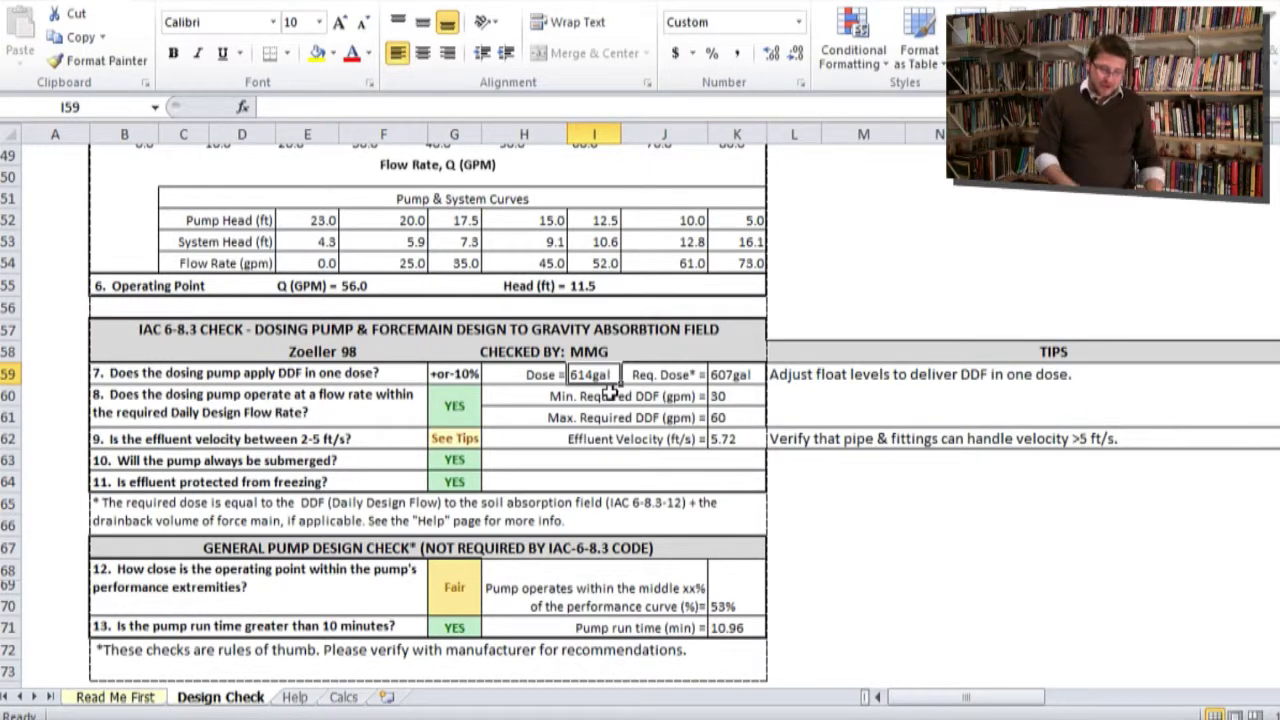
pyautogui.click(663, 372)
pyautogui.click(724, 375)
pyautogui.click(670, 374)
pyautogui.click(728, 374)
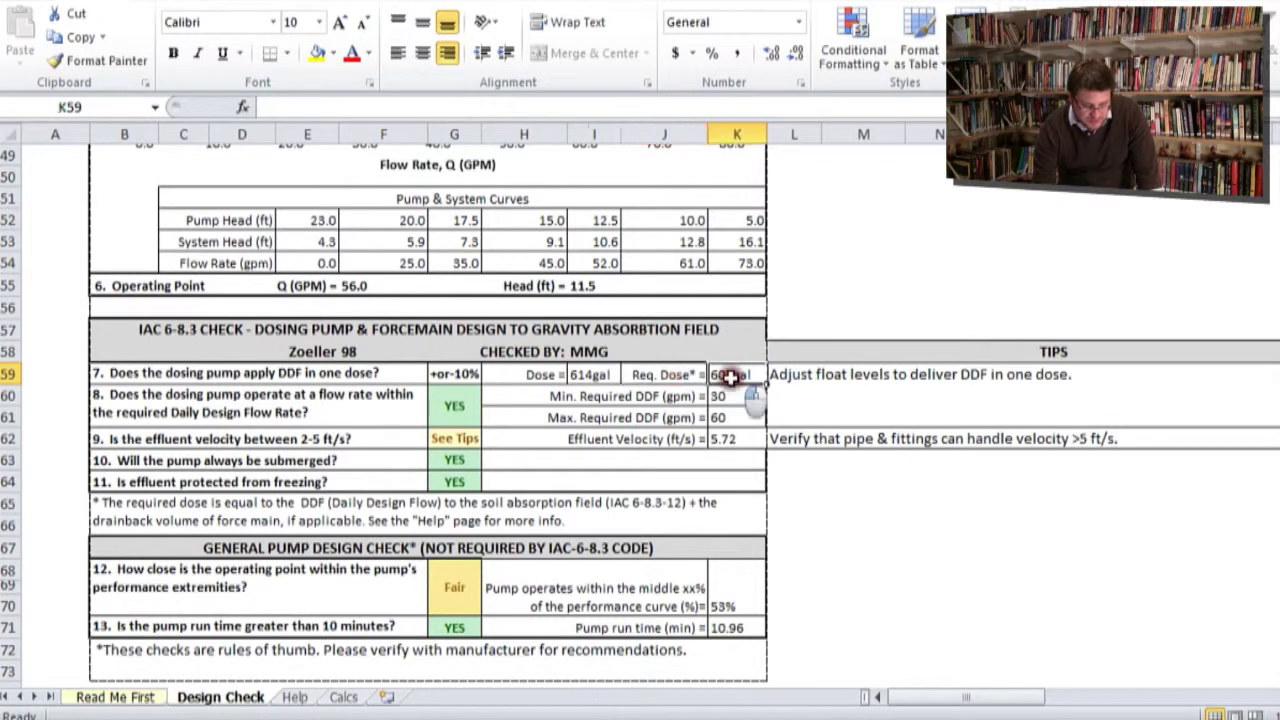
pyautogui.click(697, 374)
pyautogui.click(720, 374)
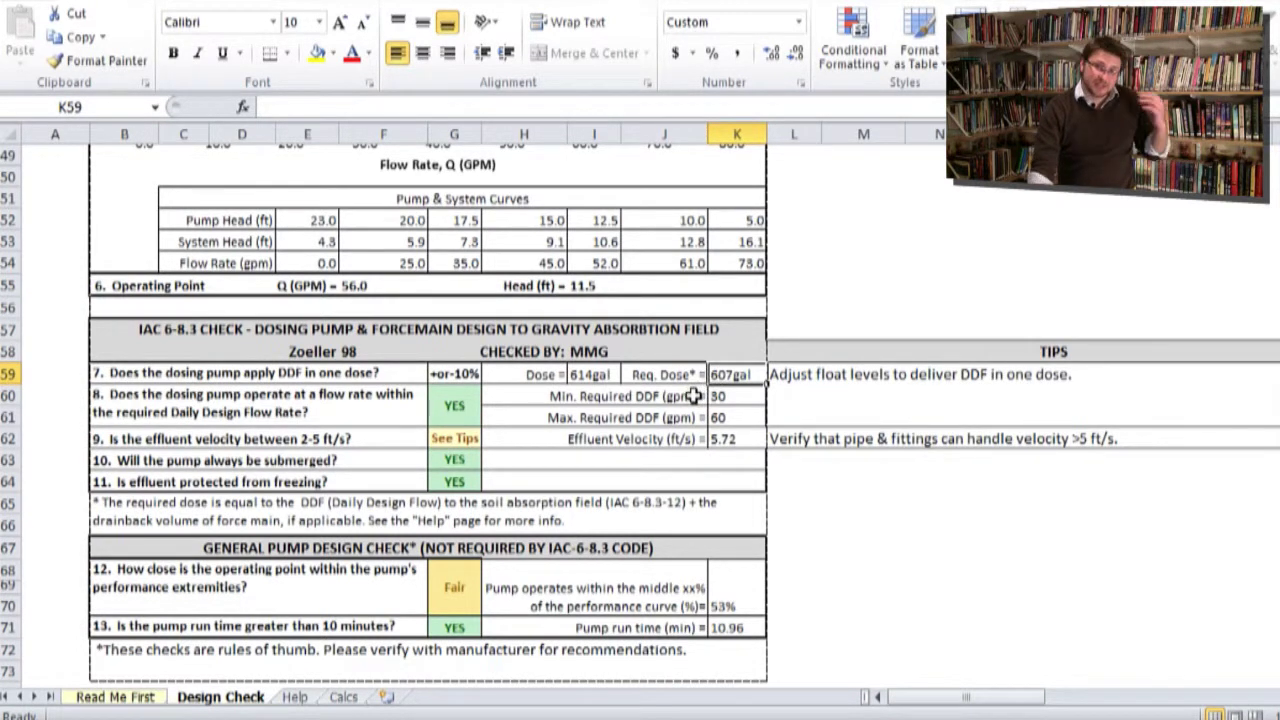
# - Review the item 7 dose against the dosing tank geometry and bedroom inputs
pyautogui.click(591, 376)
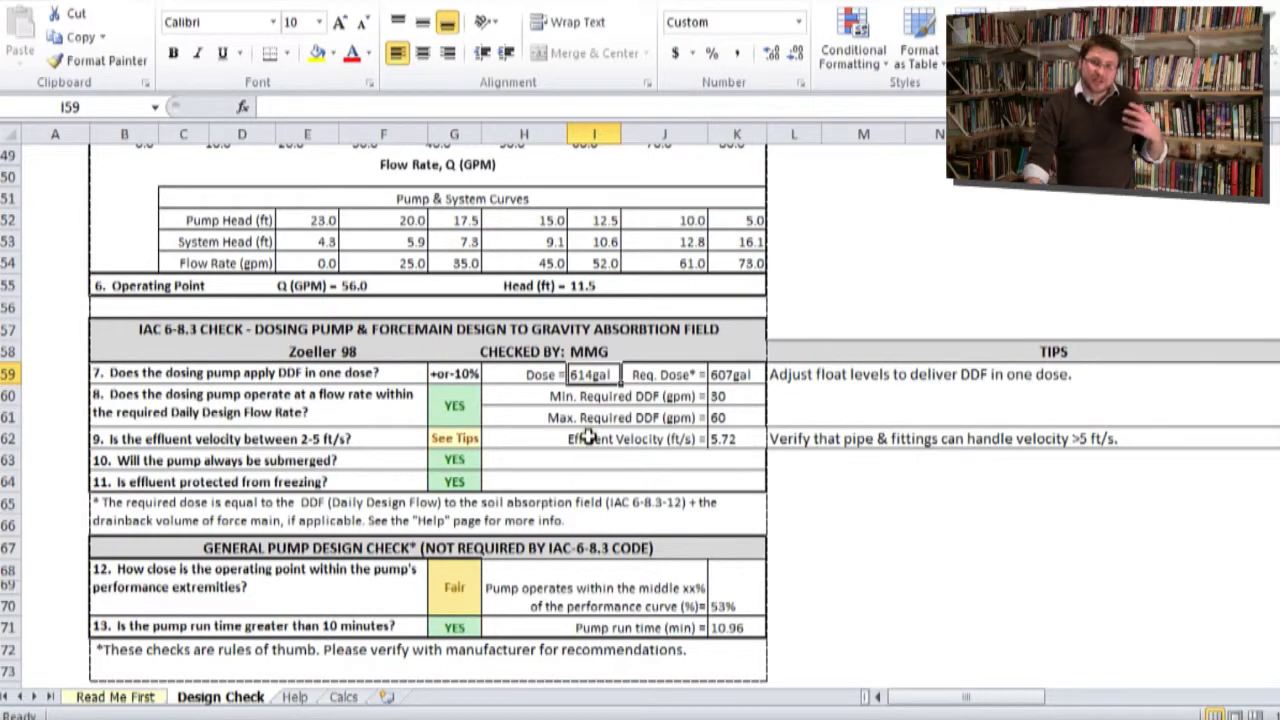
pyautogui.scroll(8, 587, 438)
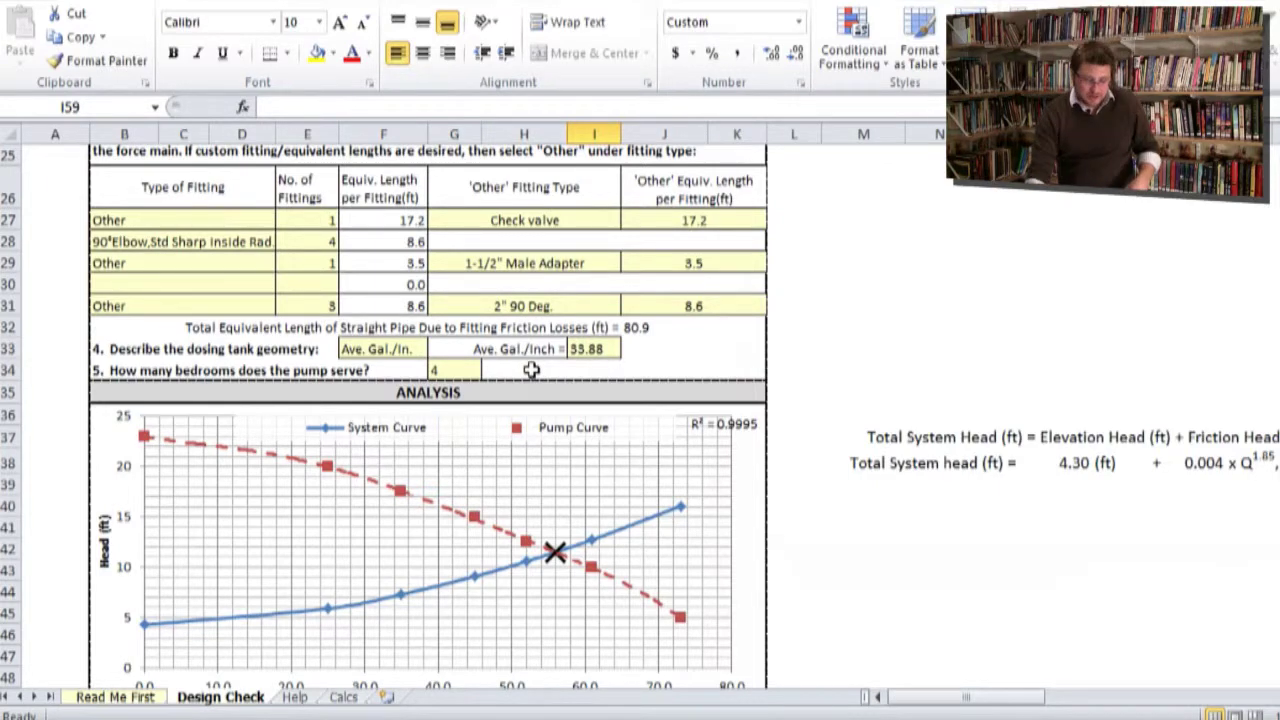
pyautogui.scroll(-7, 531, 370)
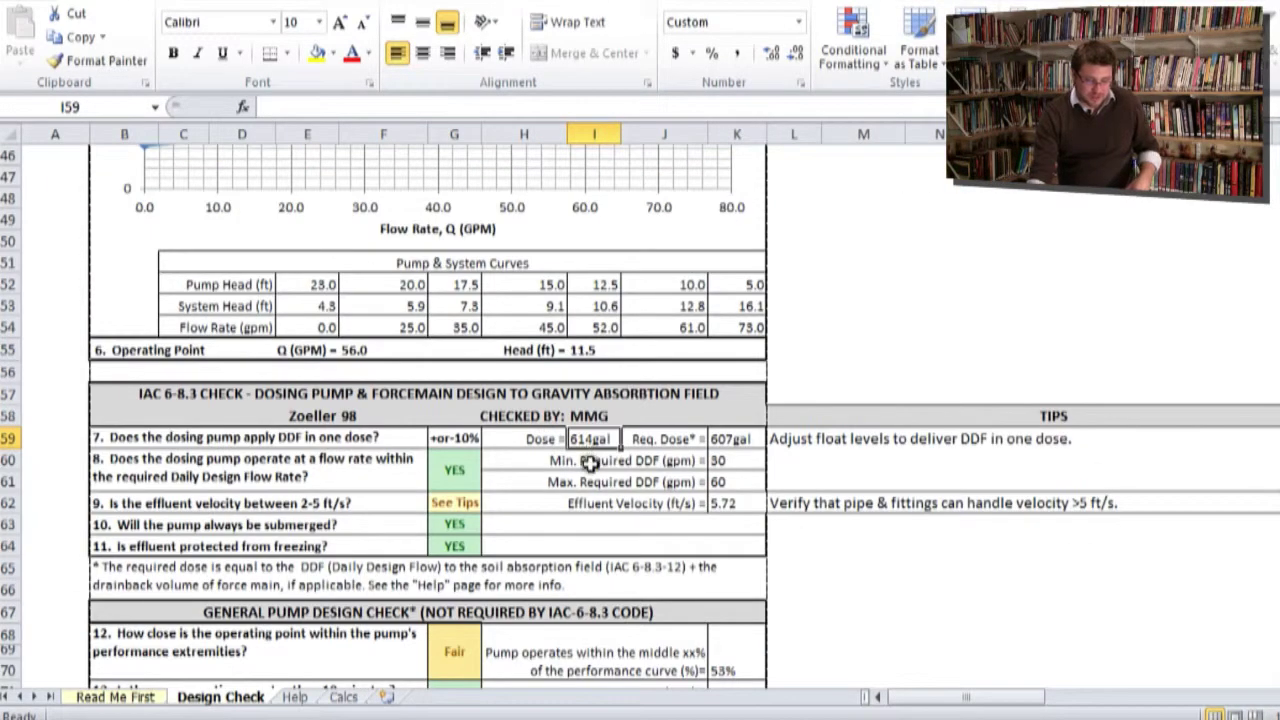
pyautogui.click(590, 462)
pyautogui.click(594, 442)
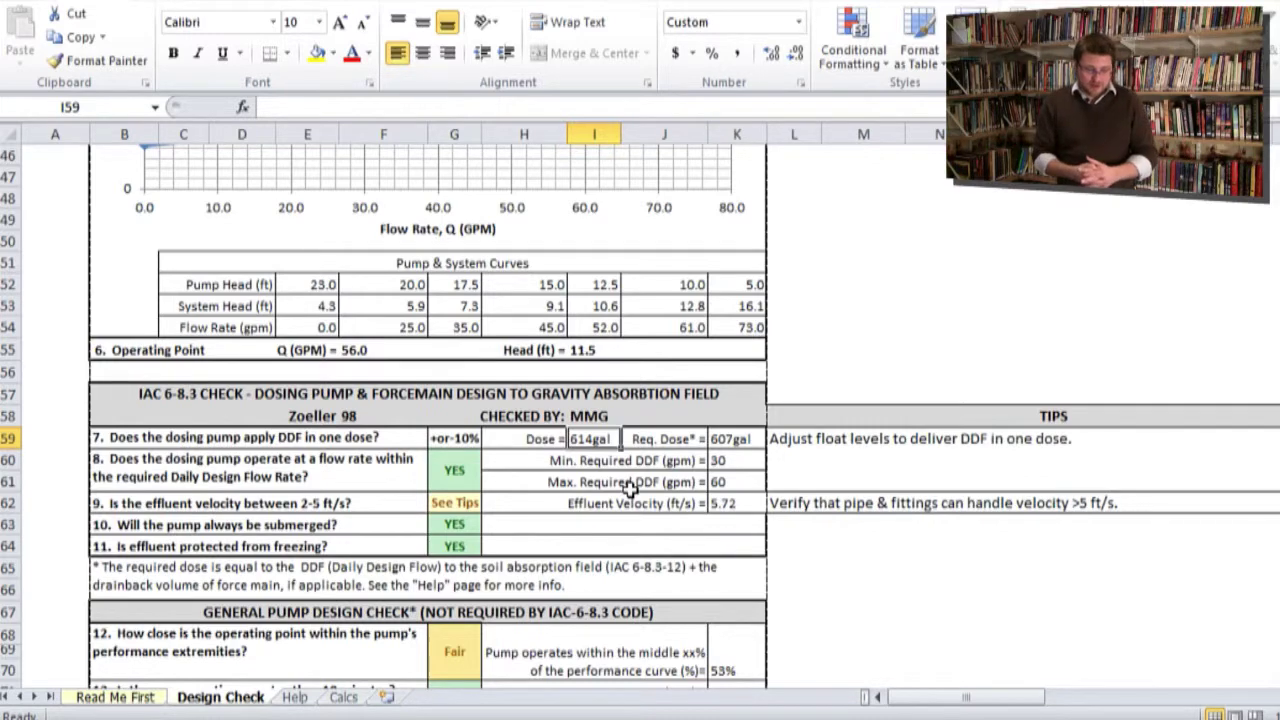
# - Examine general pump design checks 12 and 13 on performance extremities and pump run time
pyautogui.scroll(-3, 628, 484)
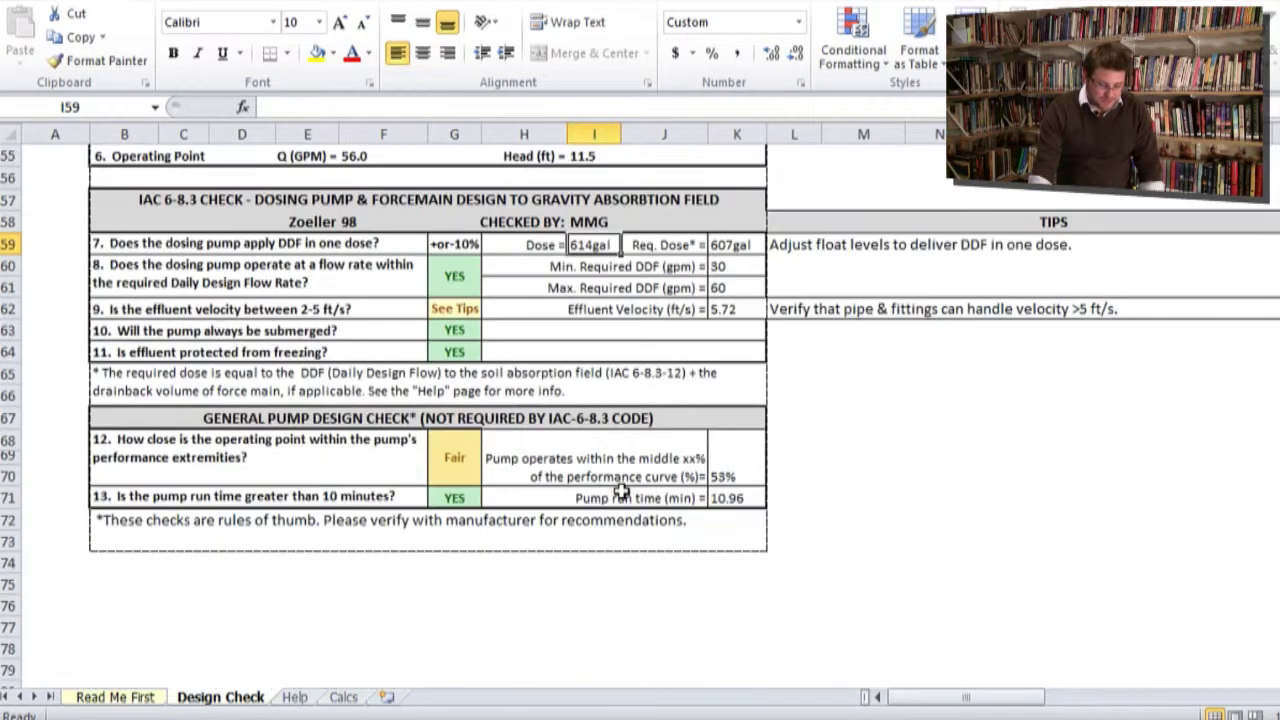
pyautogui.moveTo(356, 461); pyautogui.dragTo(733, 497)
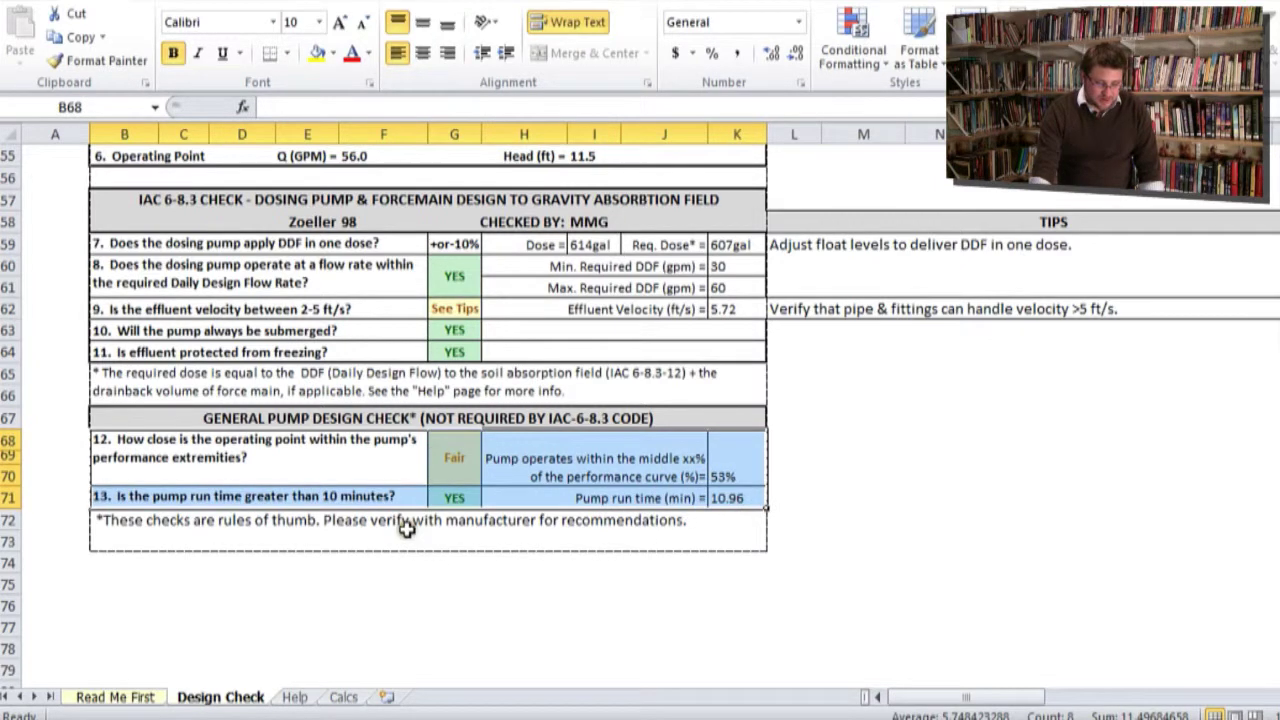
pyautogui.click(382, 472)
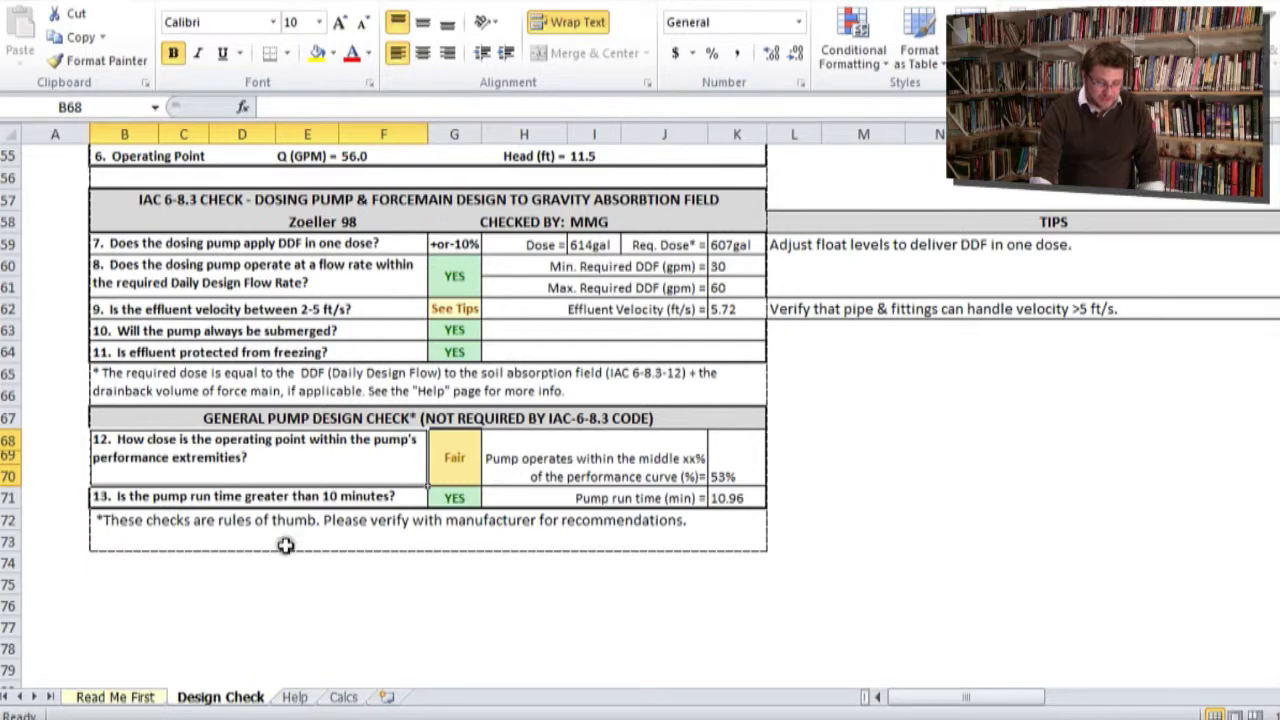
pyautogui.click(438, 460)
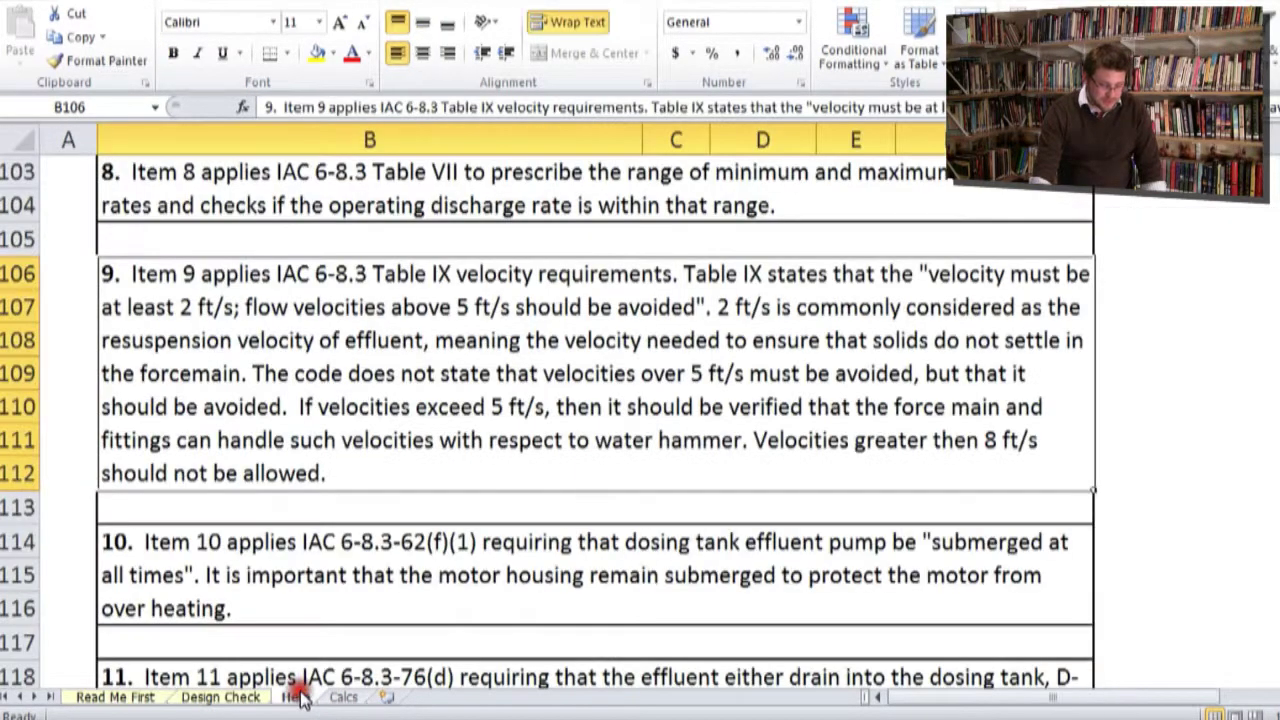
# - Study the Help sheet's item 12 diagram on ranking the operating point within the pump curve
pyautogui.click(295, 696)
pyautogui.scroll(-8, 287, 530)
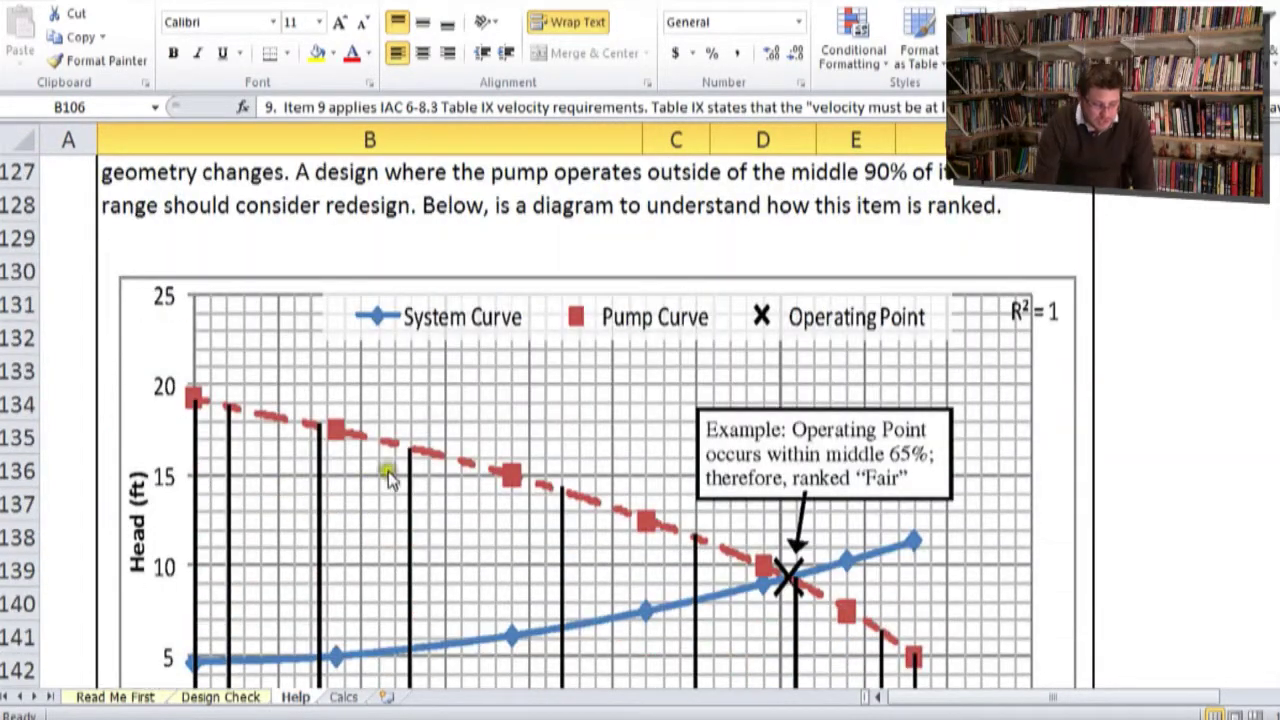
pyautogui.scroll(-3, 431, 463)
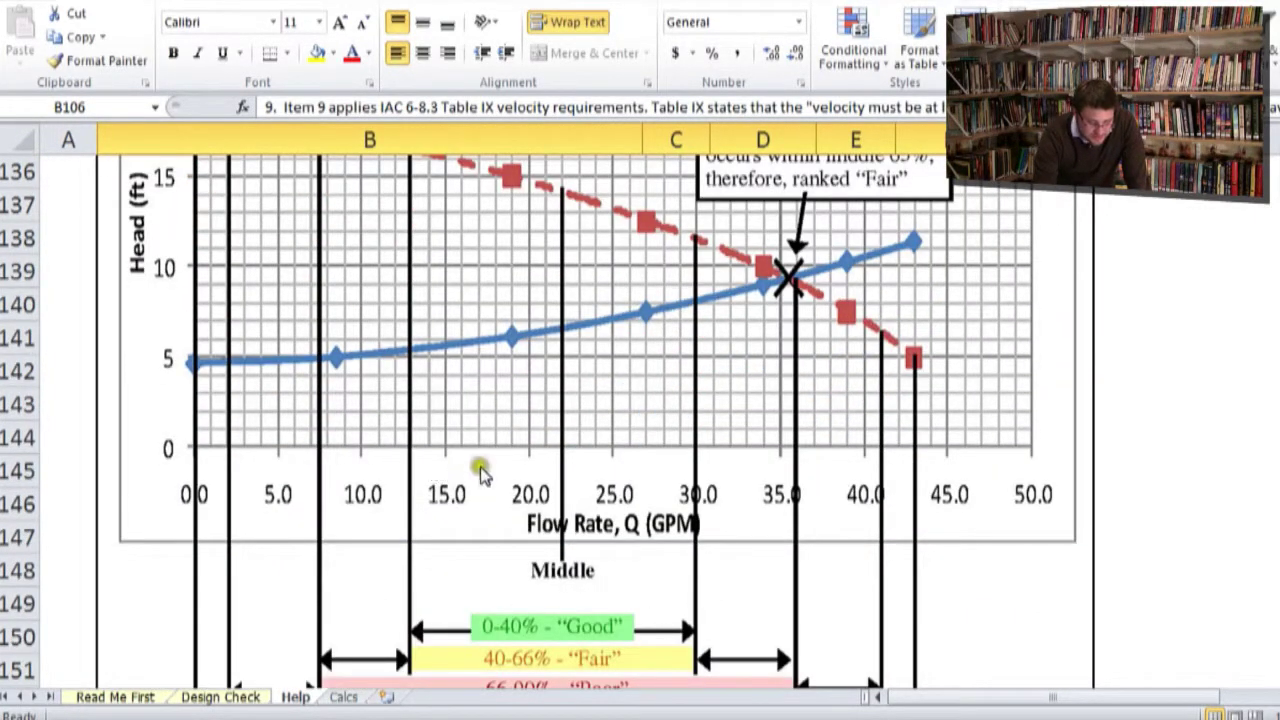
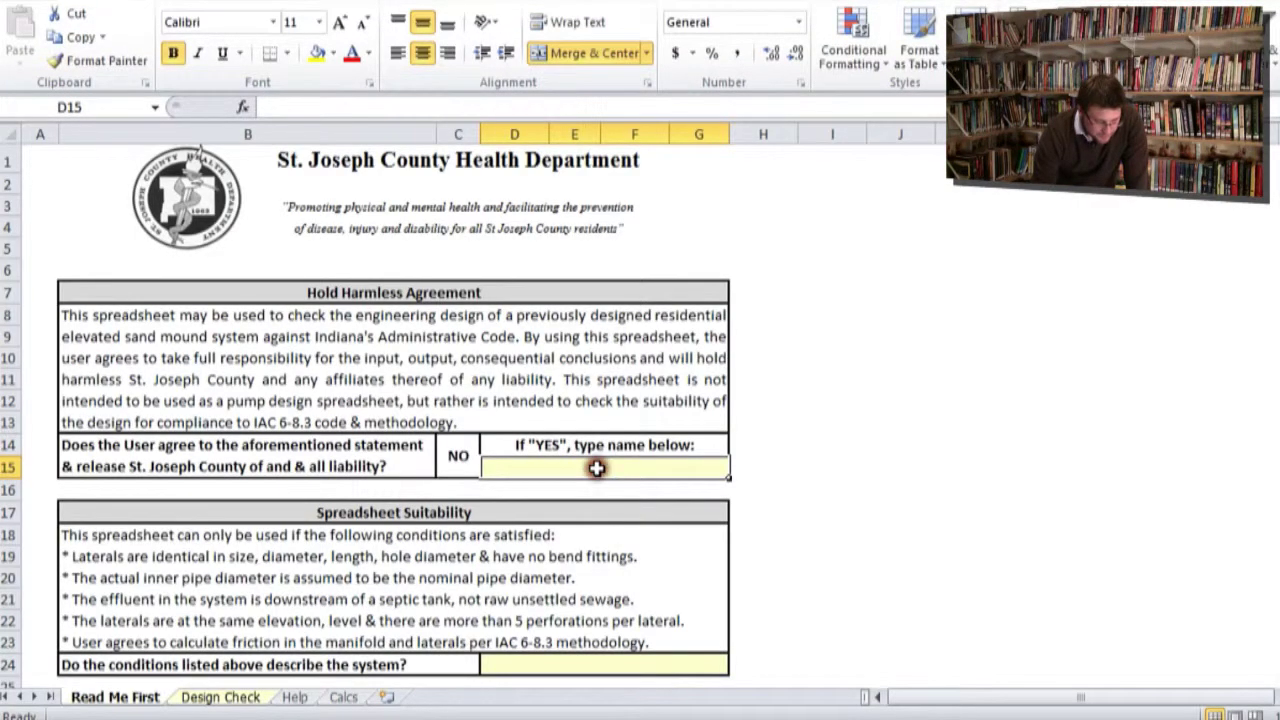
# - Accept the Hold Harmless Agreement on the elevated sand mound spreadsheet's Read Me First sheet by entering the user's full name
pyautogui.write('M')
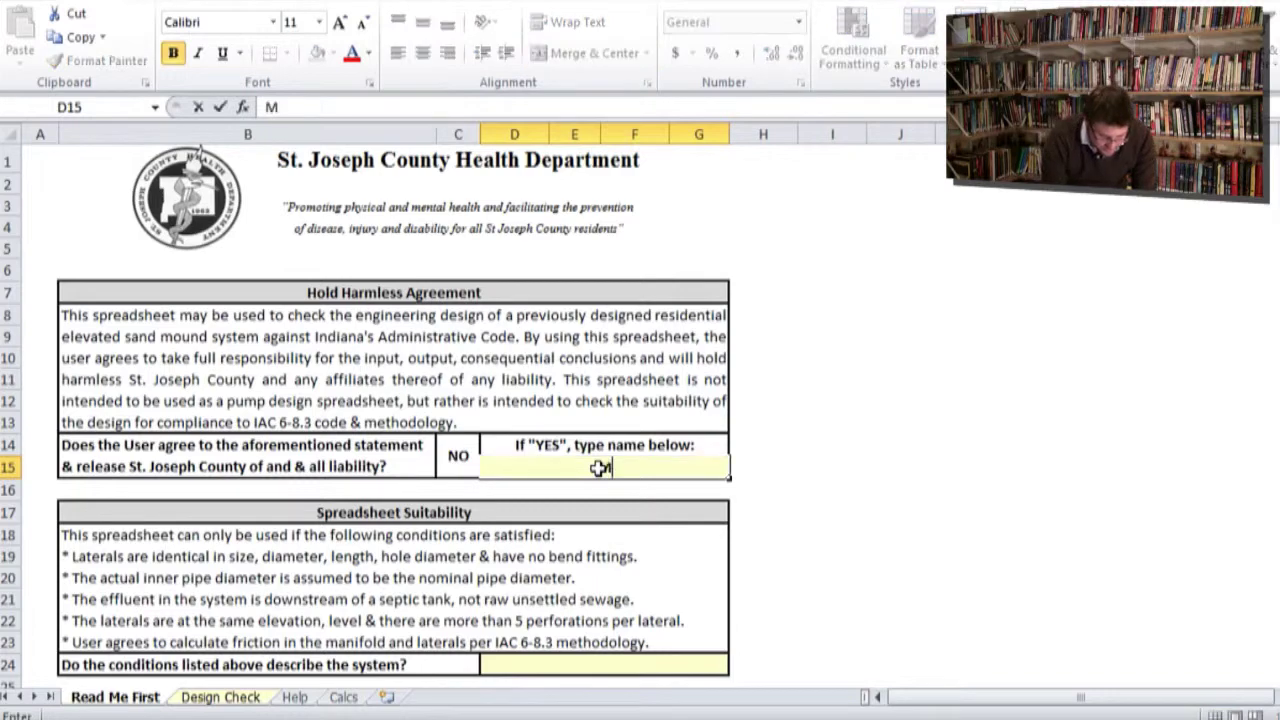
pyautogui.write('att GAvelek')
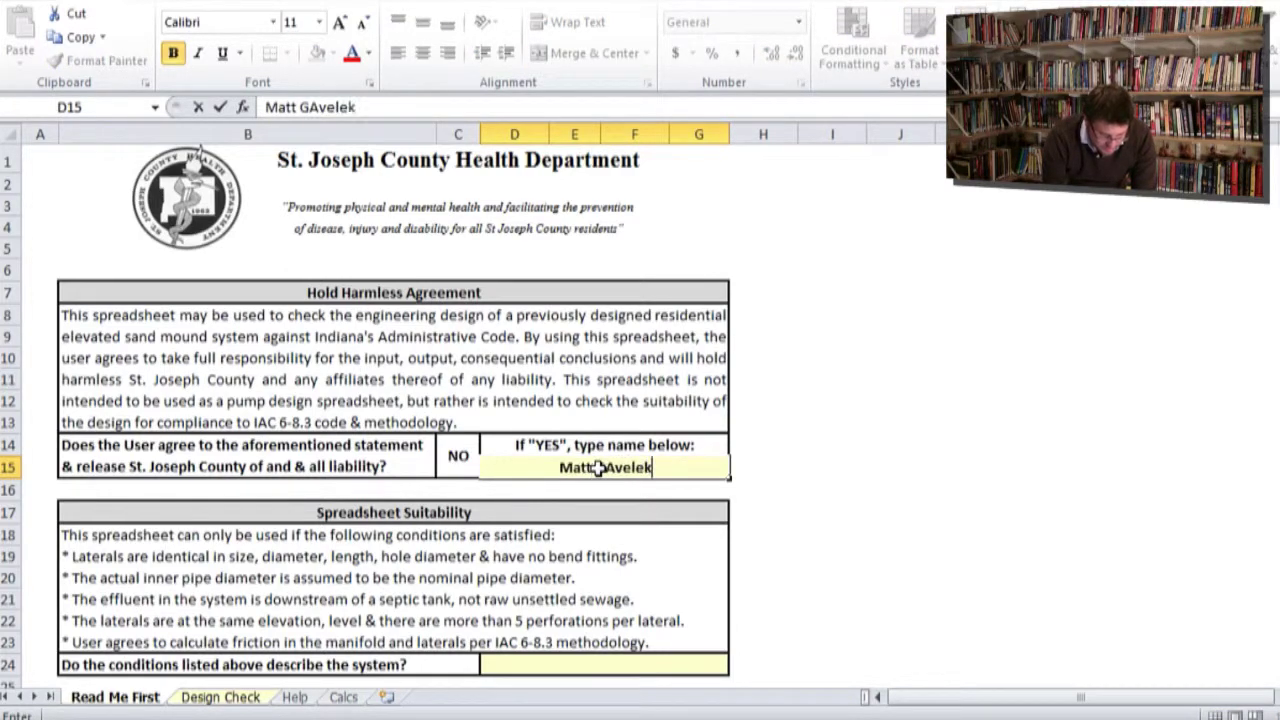
pyautogui.press('Return')
# - Look over the Spreadsheet Suitability conditions, starting with the requirement that laterals be identical
pyautogui.scroll(-1, 595, 515)
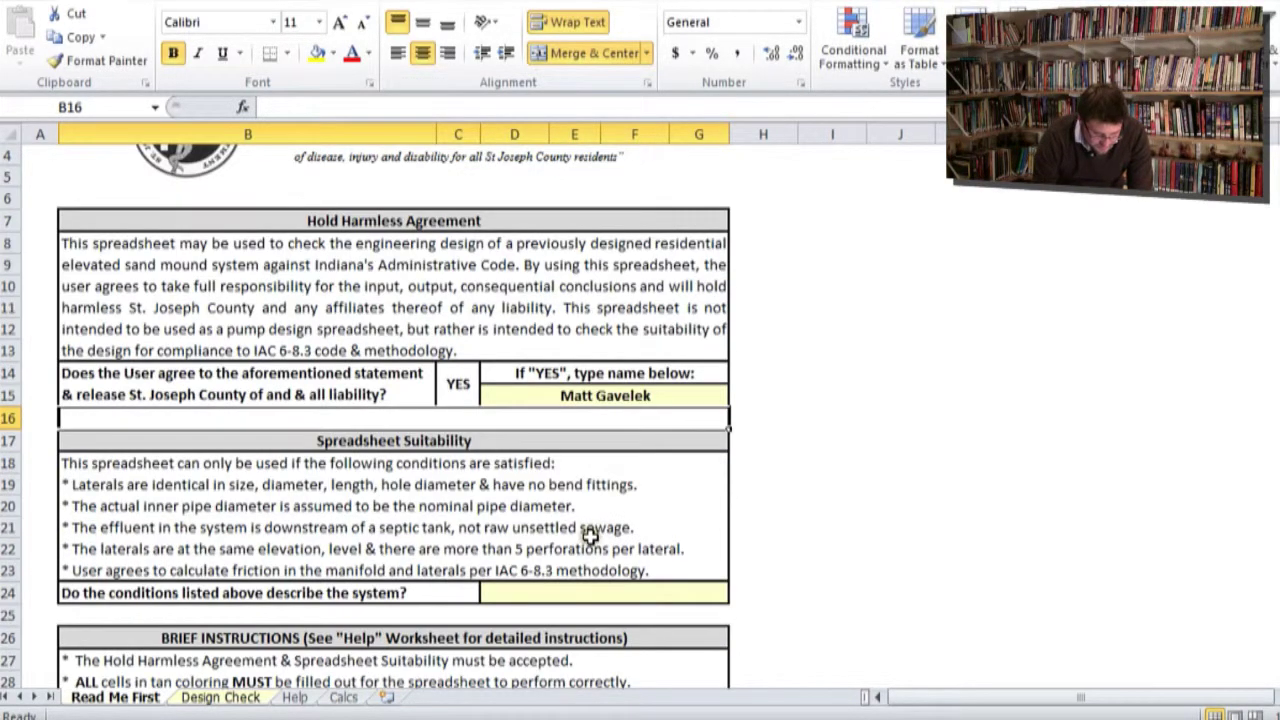
pyautogui.scroll(-1, 590, 537)
pyautogui.click(597, 531)
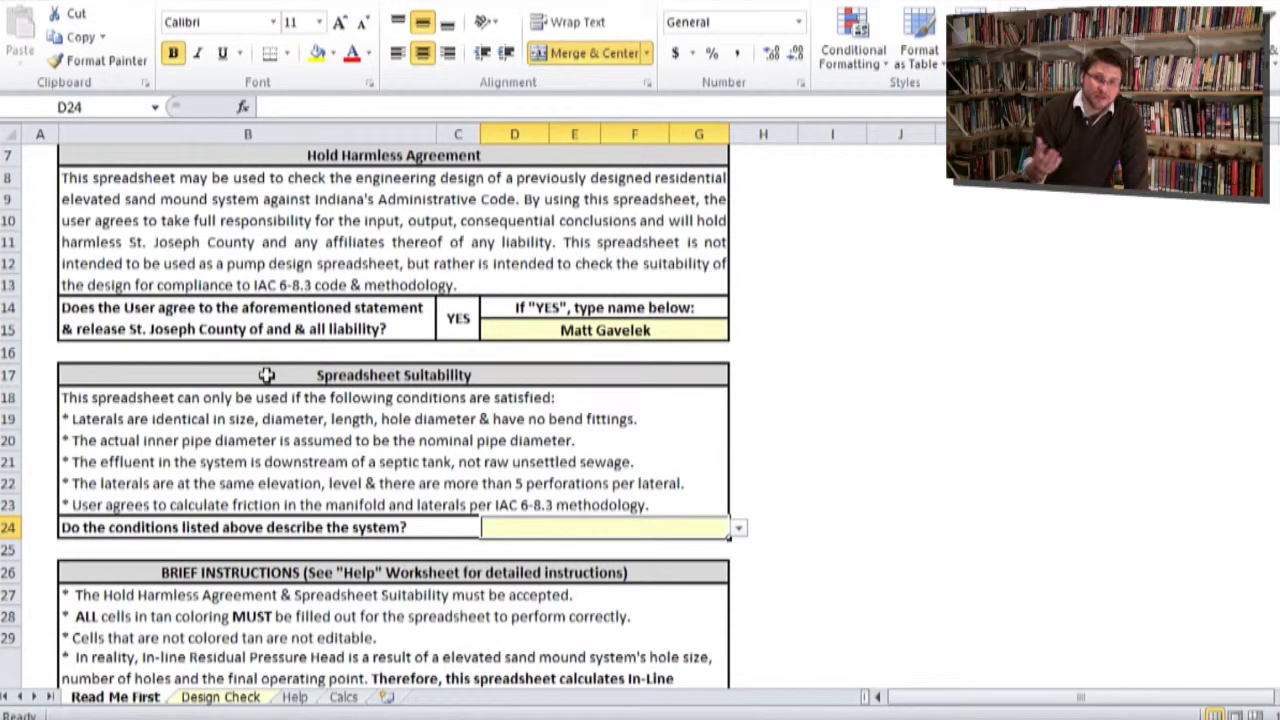
pyautogui.moveTo(86, 421); pyautogui.dragTo(92, 505)
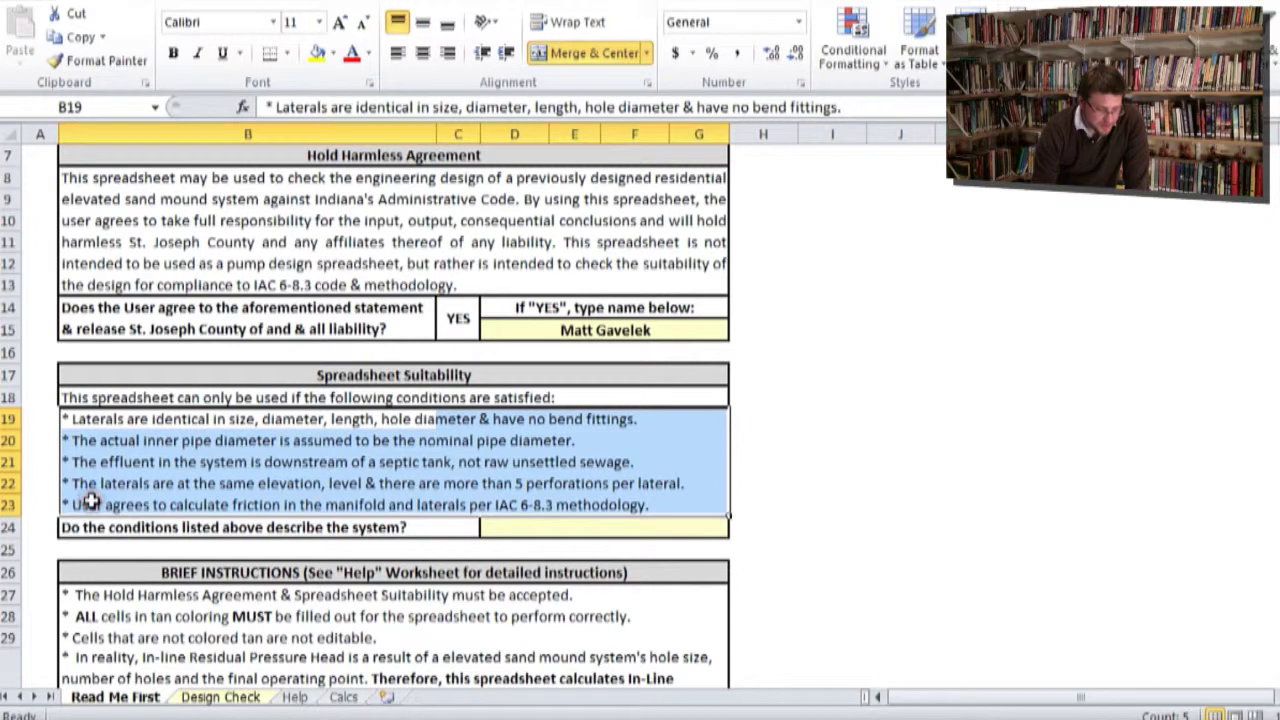
pyautogui.click(124, 420)
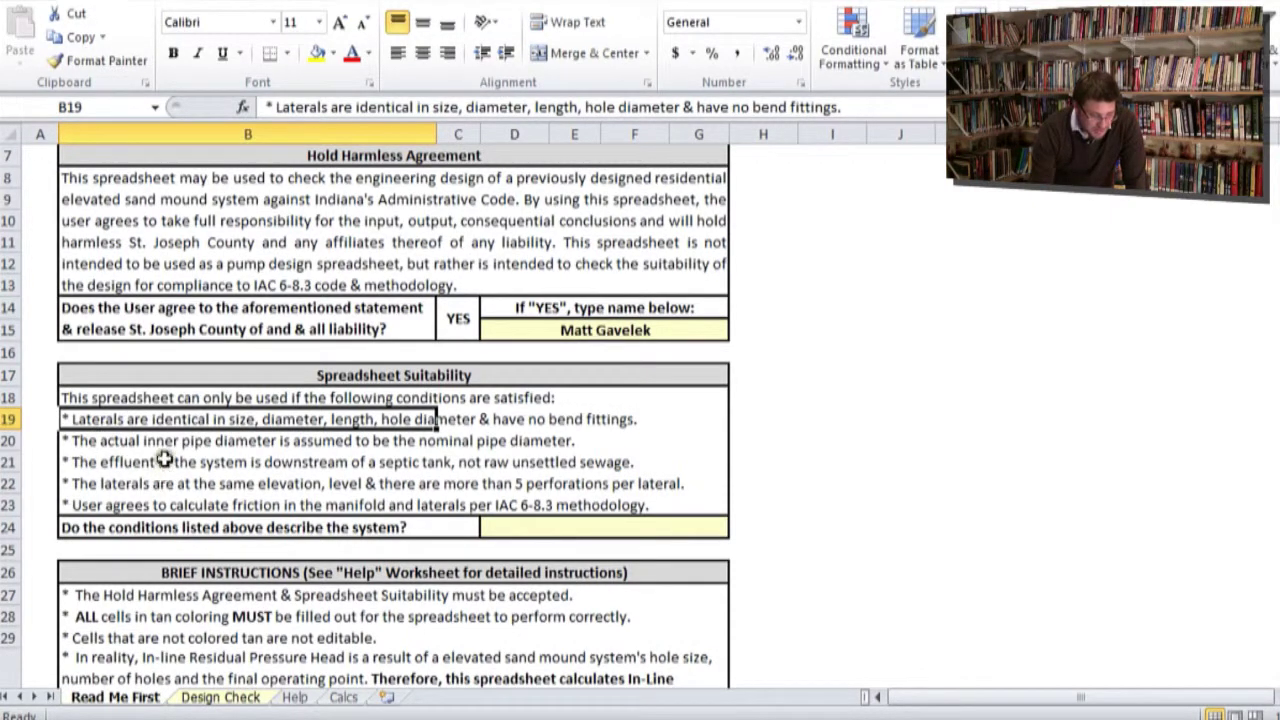
pyautogui.click(166, 442)
pyautogui.click(163, 423)
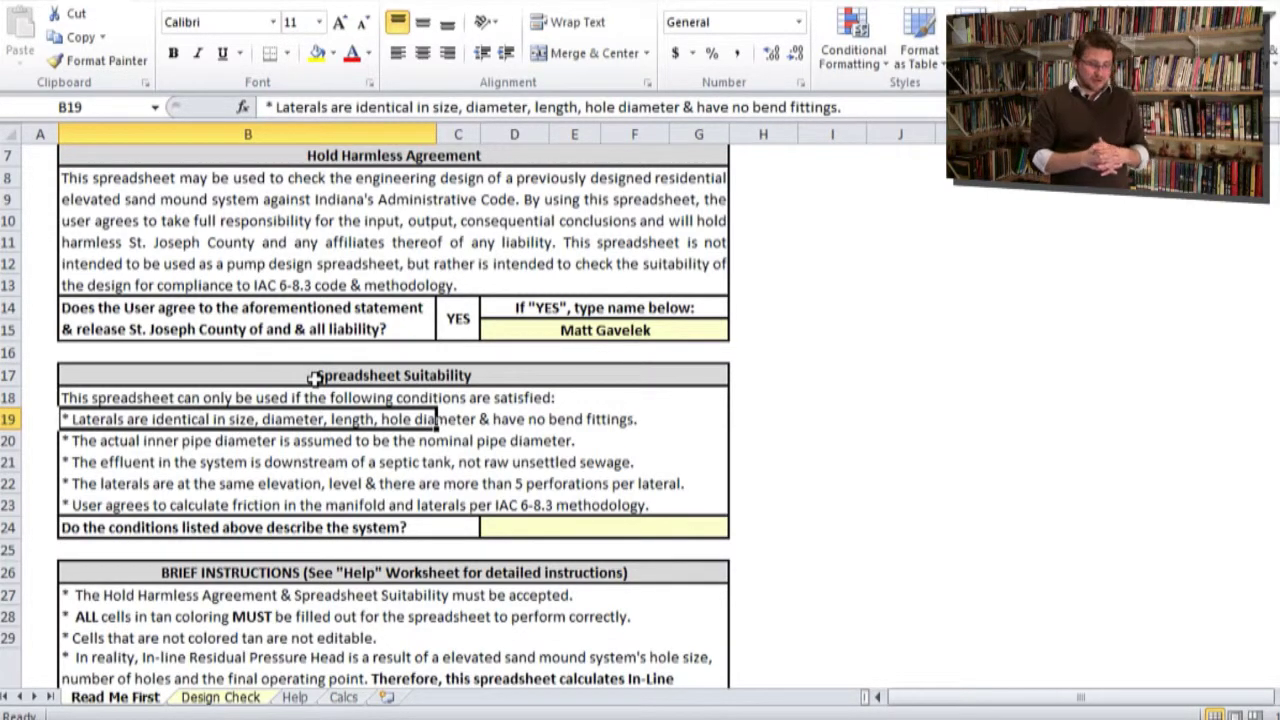
# - Examine the first suitability condition in detail, covering lateral size, diameter, length, hole diameter and bend fittings
pyautogui.click(535, 440)
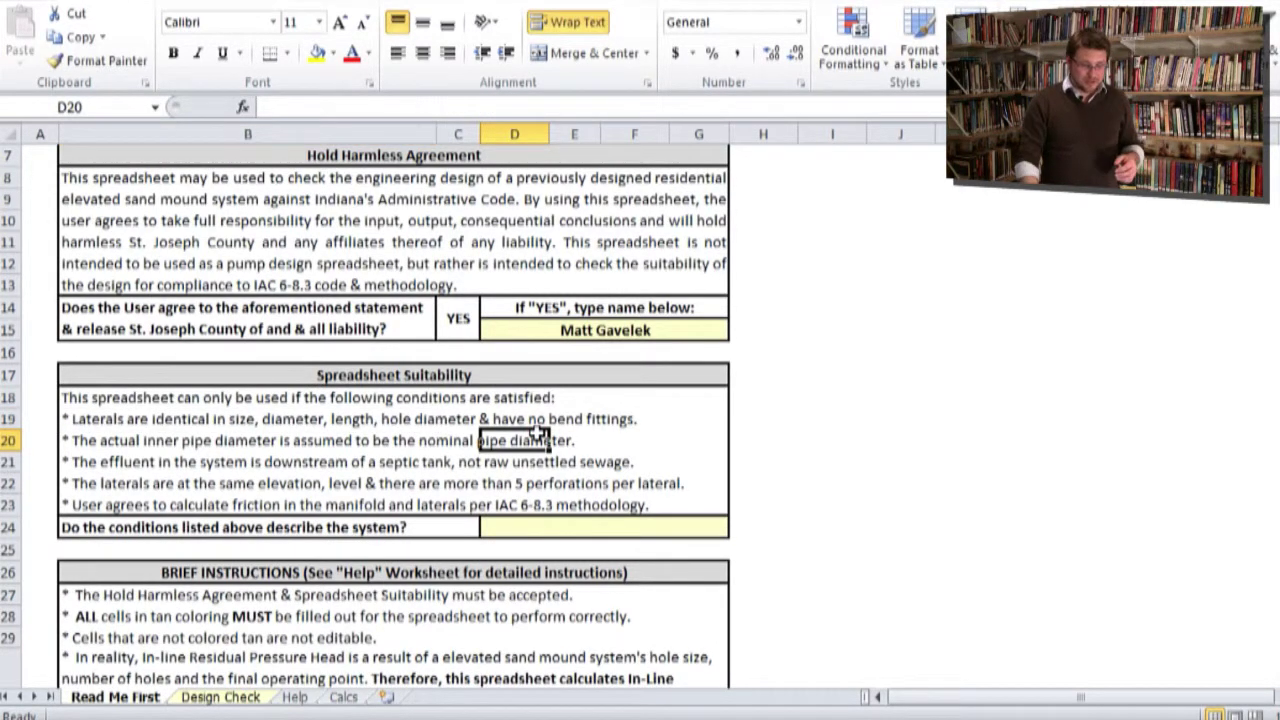
pyautogui.click(532, 422)
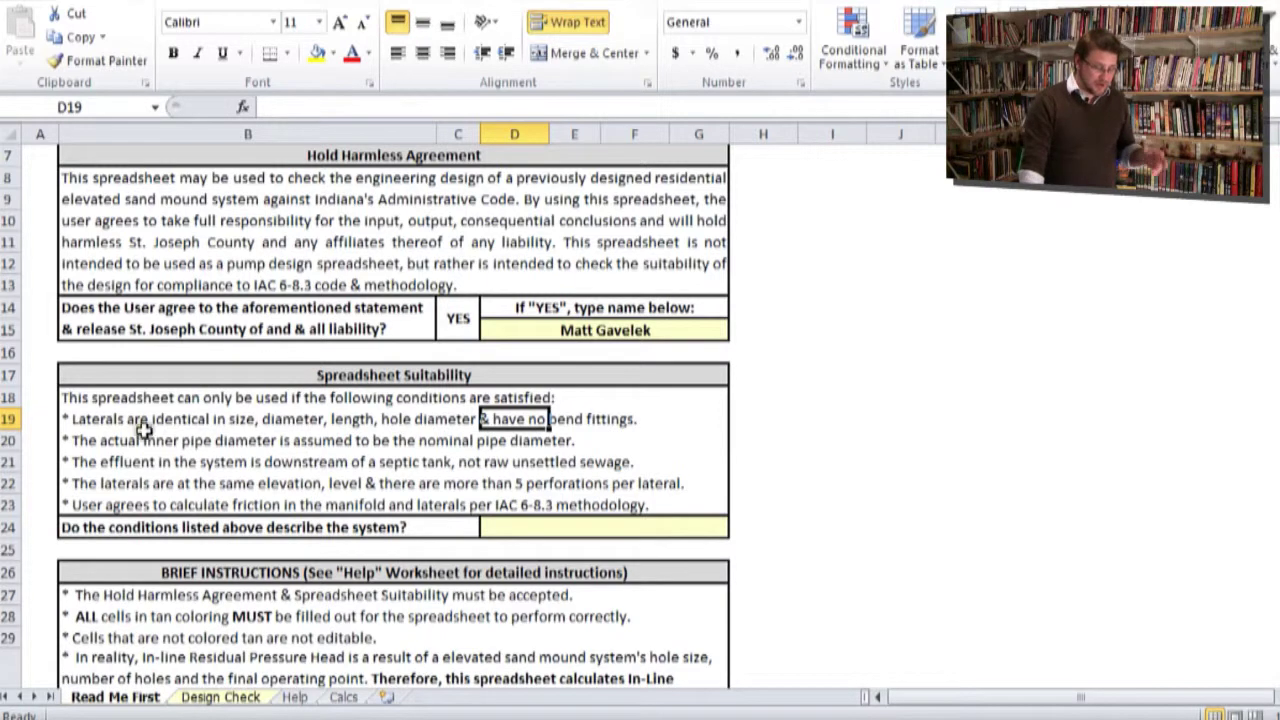
pyautogui.click(93, 420)
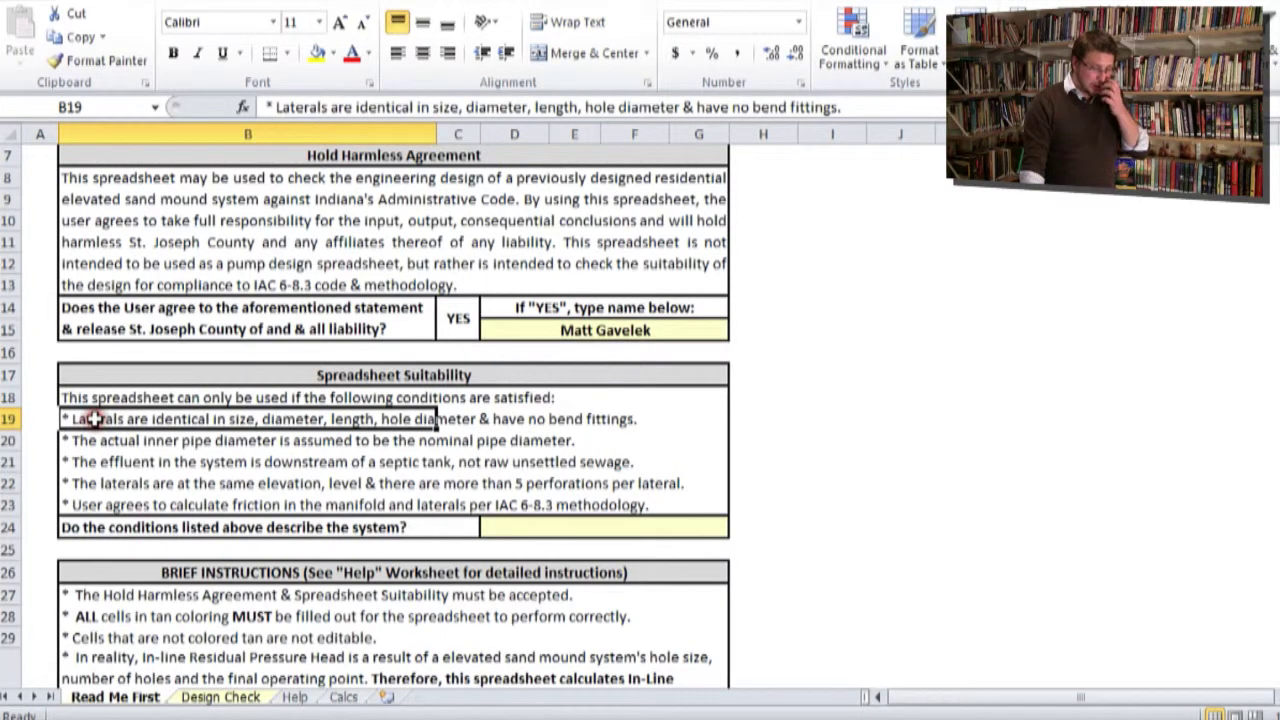
pyautogui.click(131, 400)
pyautogui.click(136, 438)
pyautogui.click(137, 420)
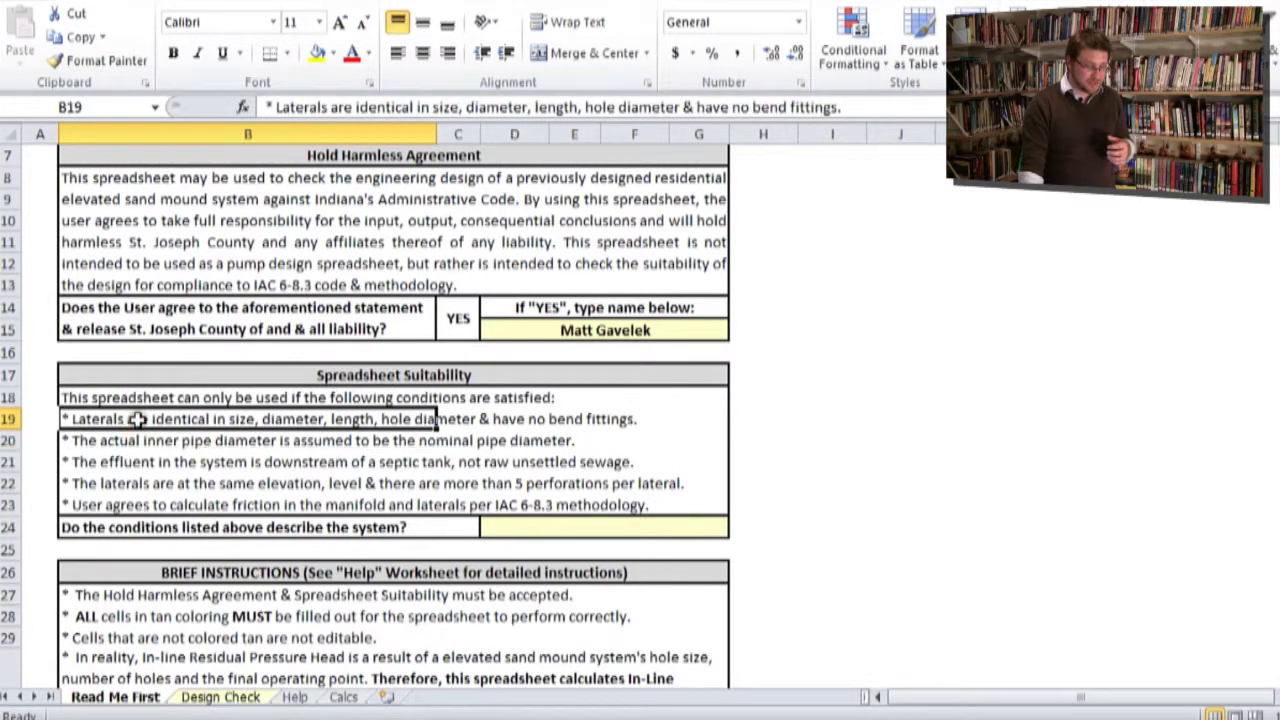
pyautogui.click(503, 421)
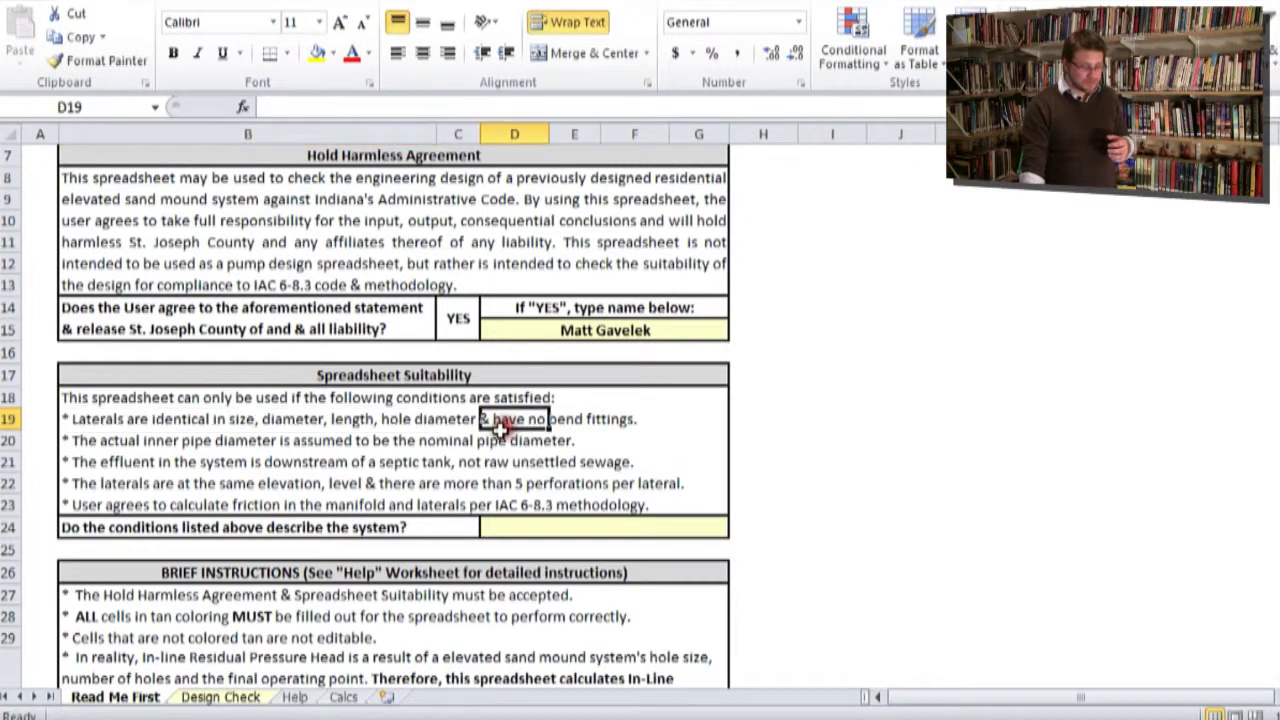
pyautogui.click(197, 421)
# - Read the remaining suitability conditions on pipe diameter, effluent source, lateral elevation and perforations, and the friction calculation method
pyautogui.click(190, 440)
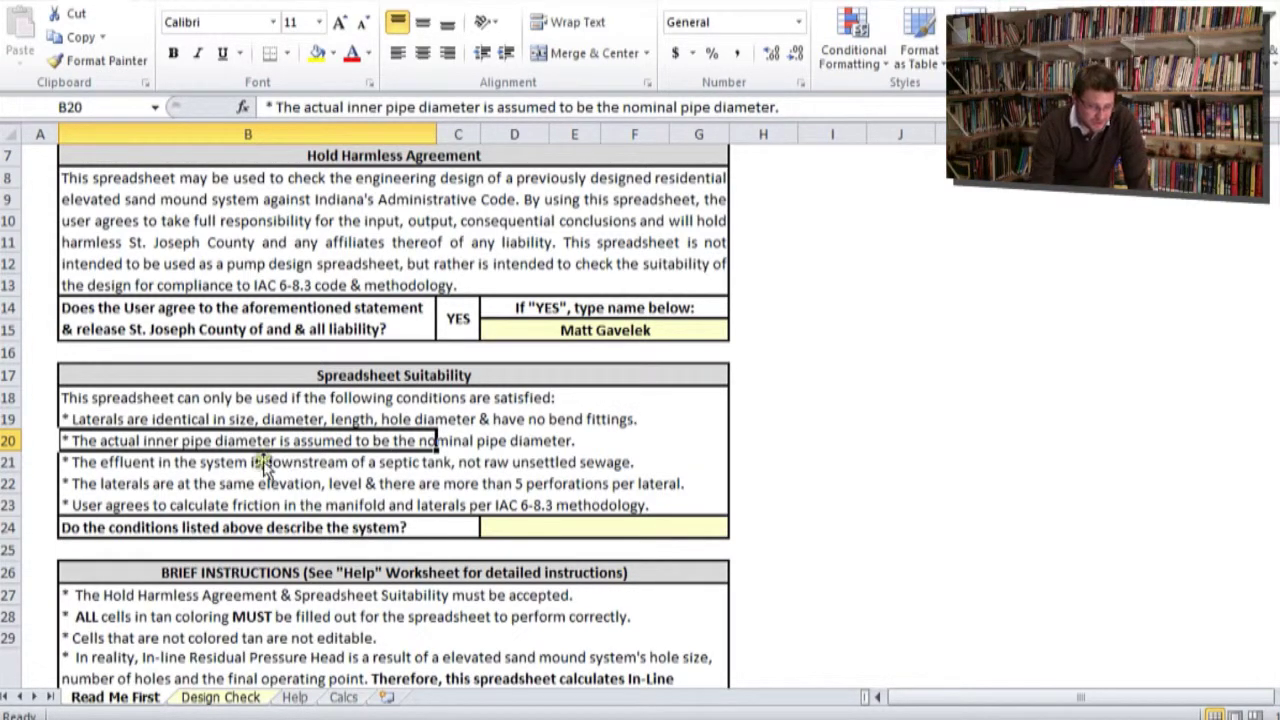
pyautogui.click(167, 462)
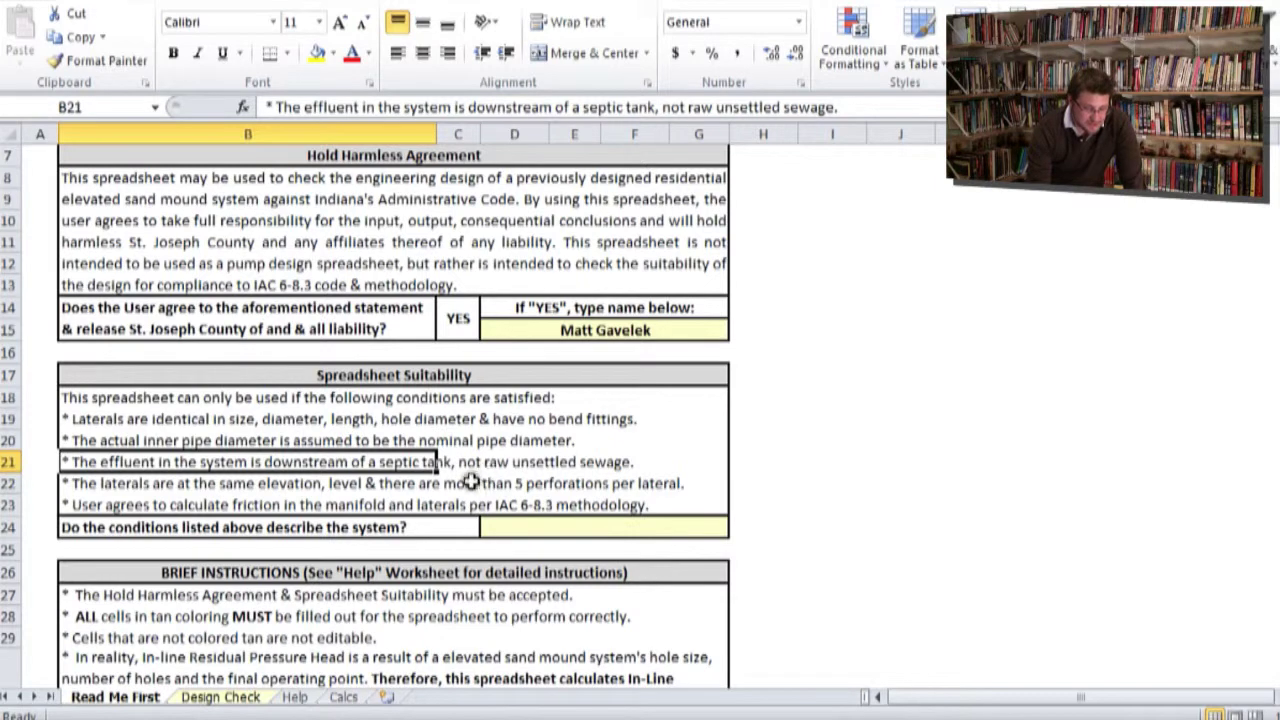
pyautogui.click(393, 478)
pyautogui.click(340, 463)
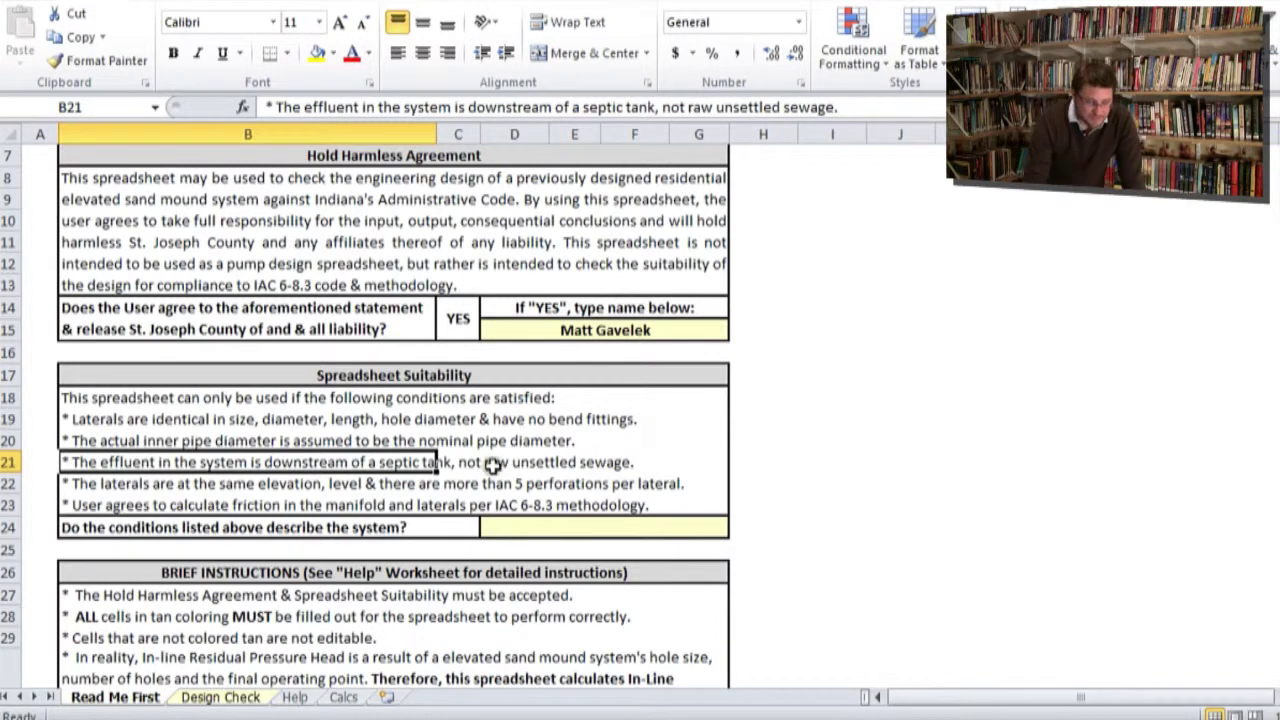
pyautogui.click(215, 484)
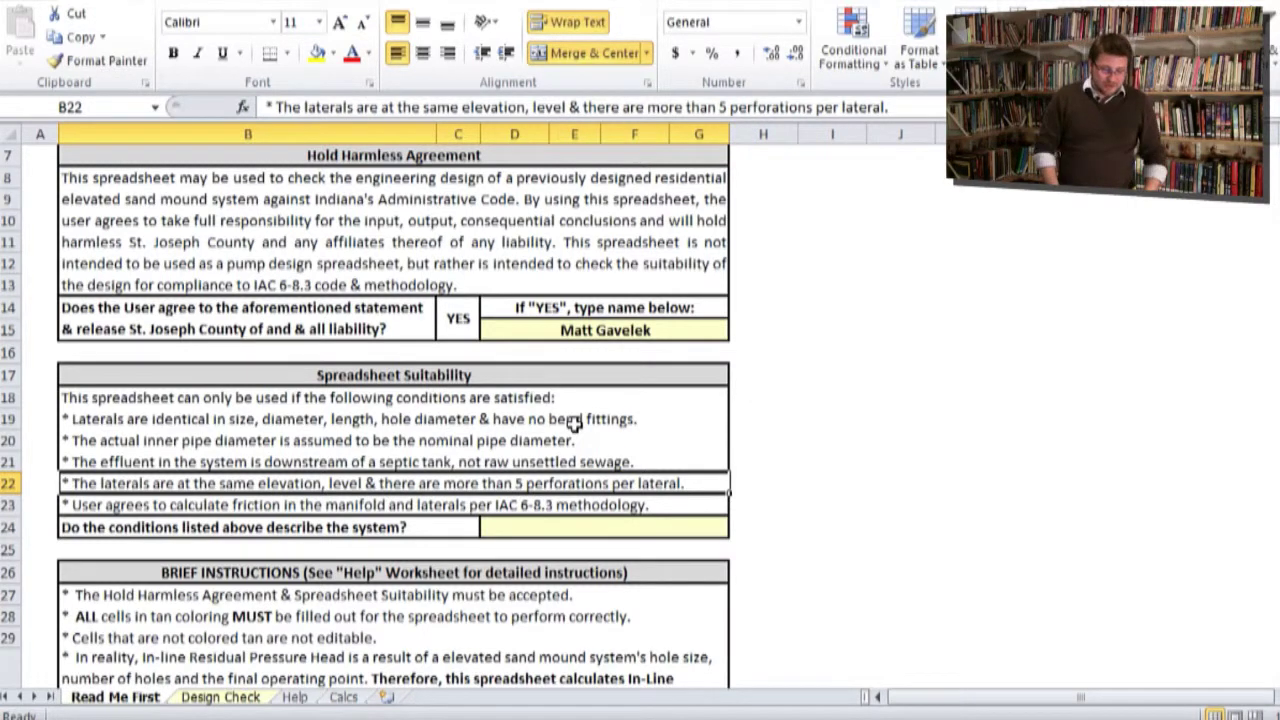
pyautogui.click(307, 521)
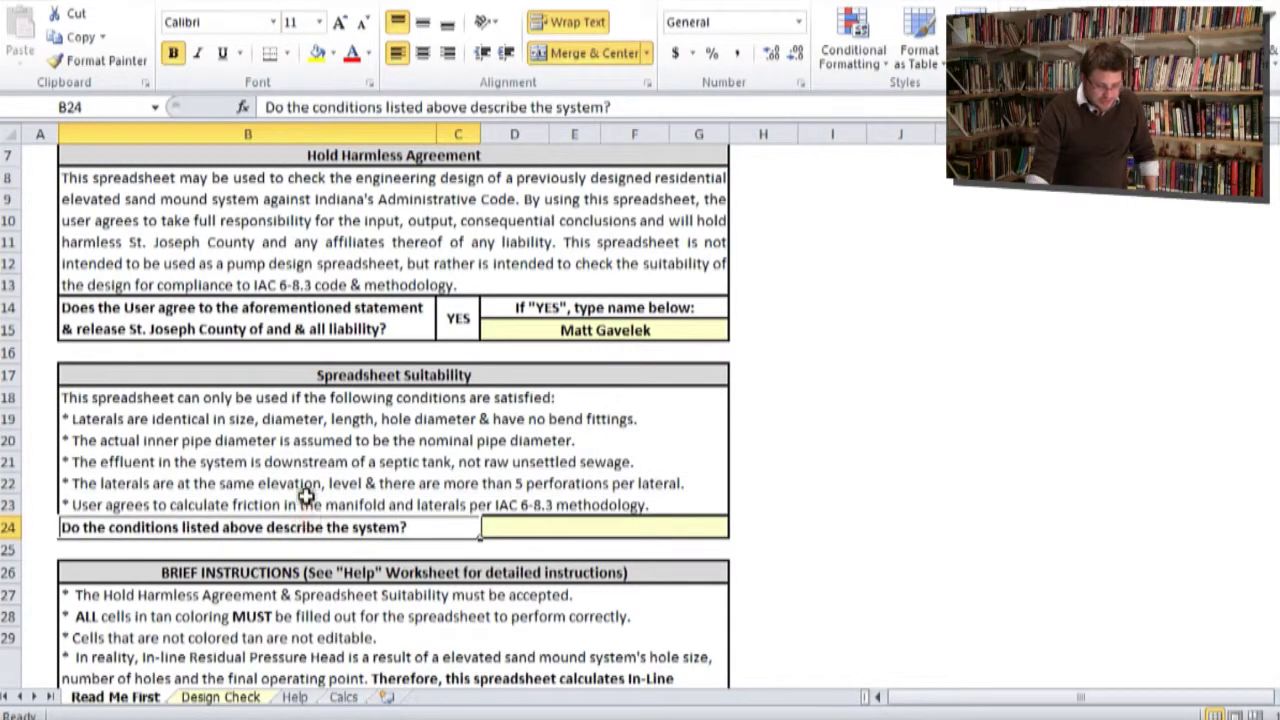
pyautogui.click(307, 499)
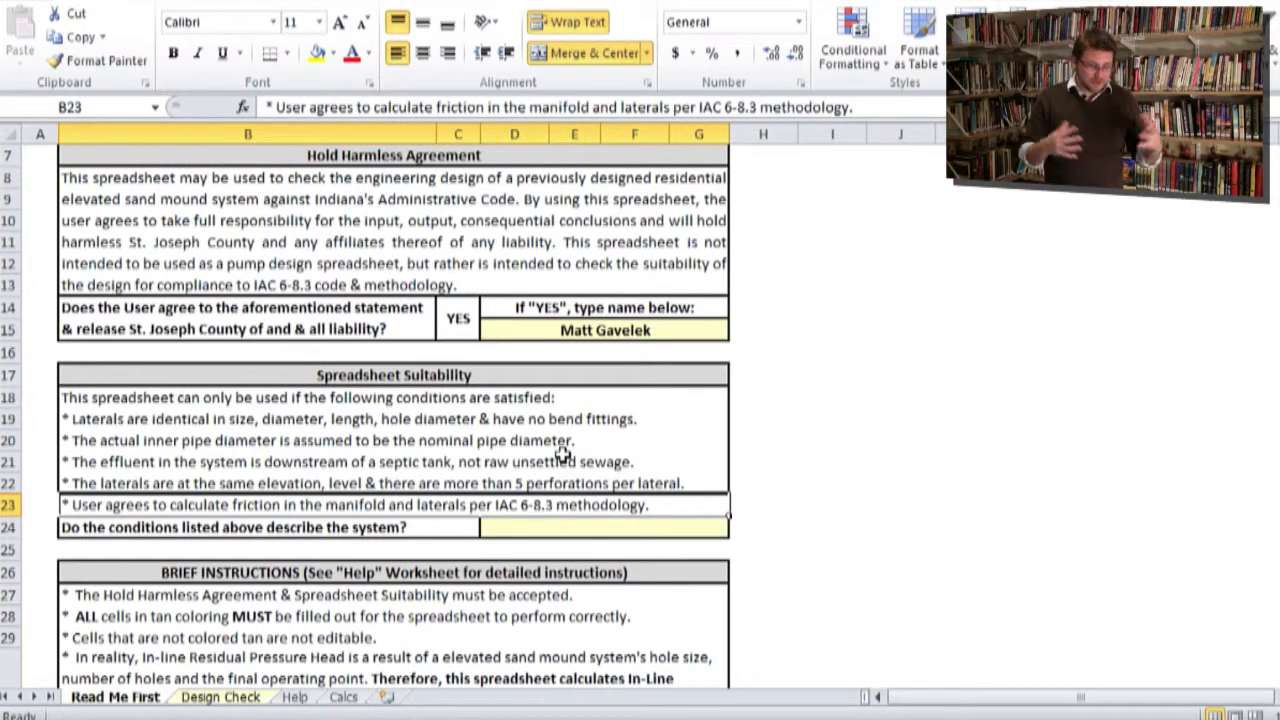
# - Answer YES to whether the listed suitability conditions describe the system
pyautogui.click(557, 528)
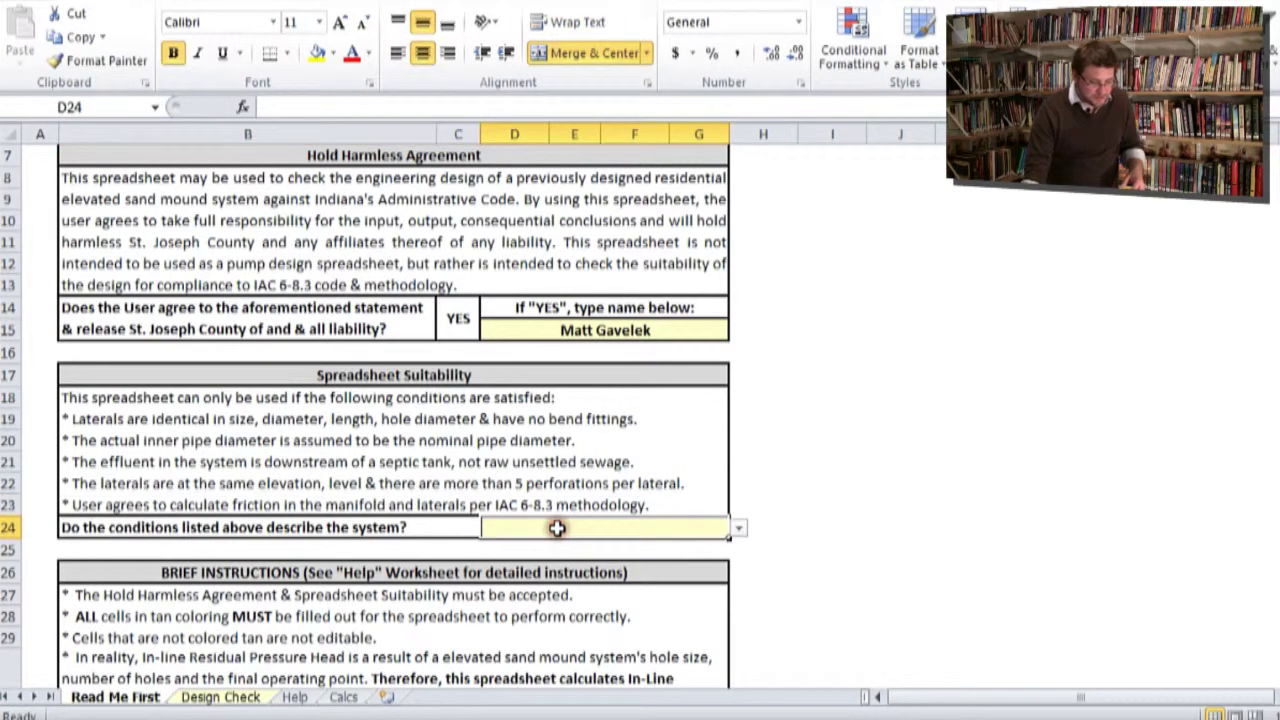
pyautogui.click(740, 535)
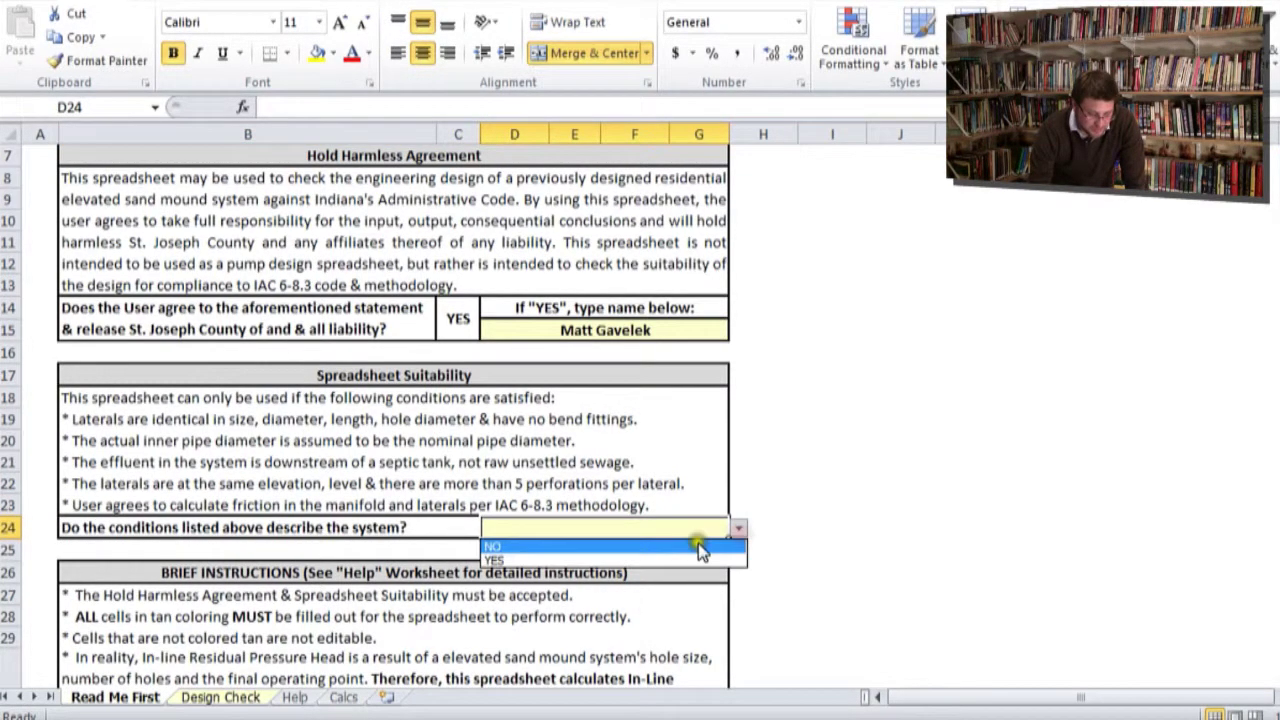
pyautogui.click(654, 560)
# - Read through the Brief Instructions, including the note on how In-Line Residual Pressure Head is calculated
pyautogui.click(519, 619)
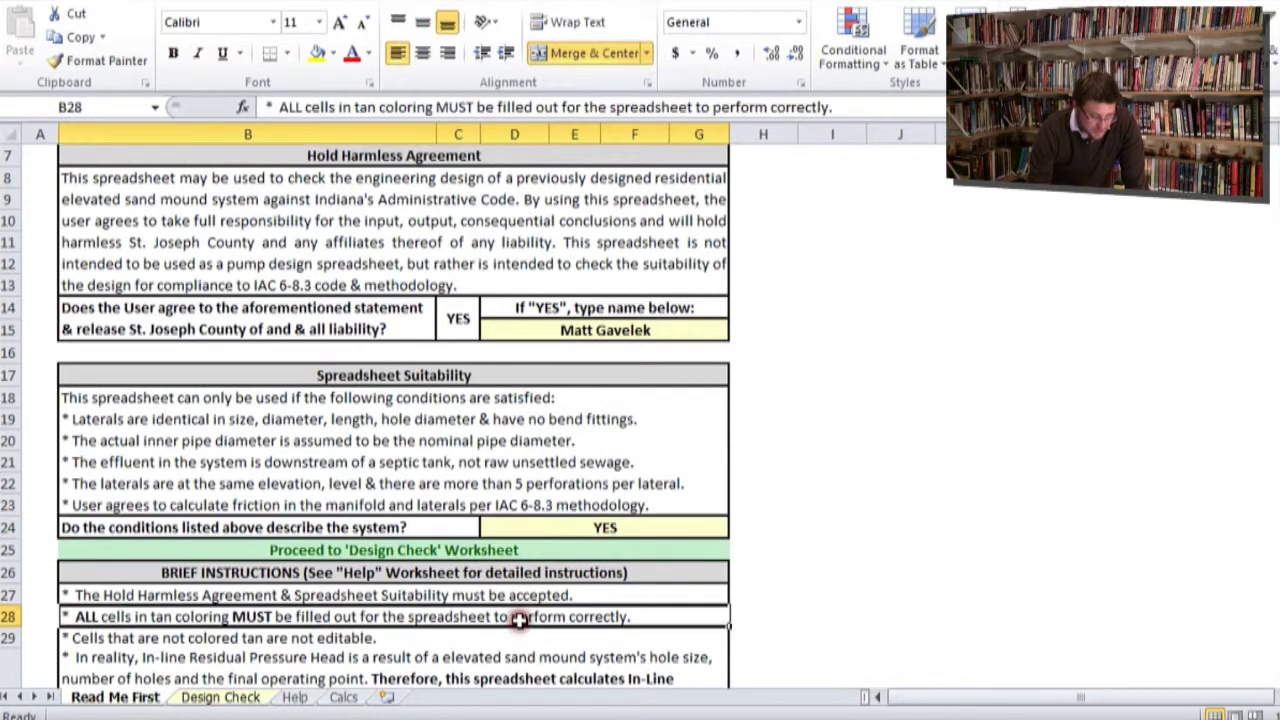
pyautogui.scroll(-2, 517, 610)
pyautogui.scroll(-1, 300, 525)
pyautogui.scroll(-1, 283, 537)
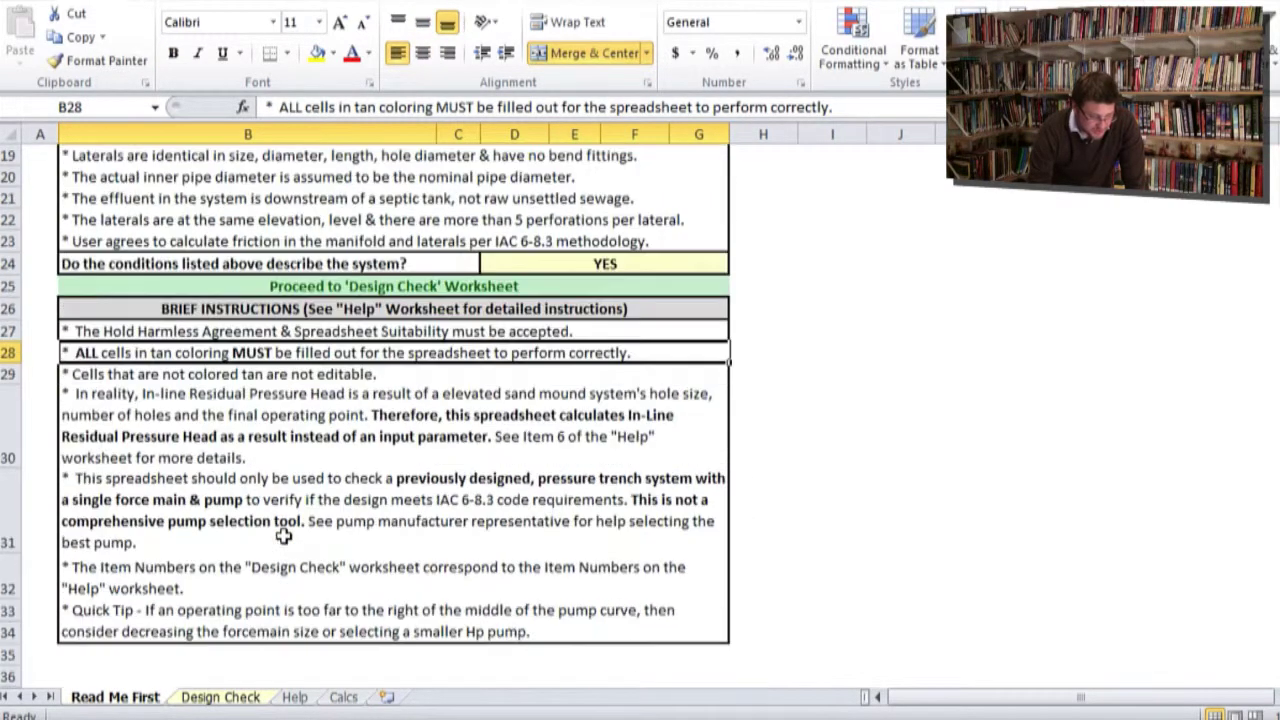
pyautogui.click(176, 430)
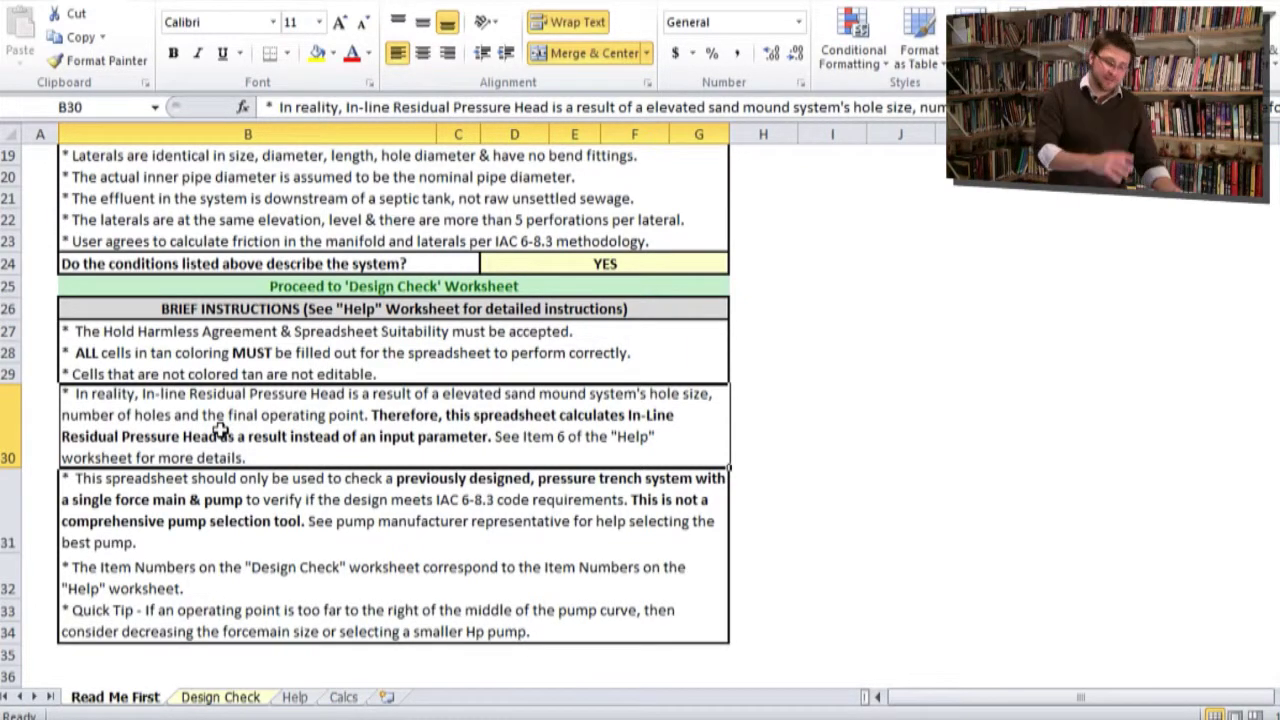
# - On the Design Check sheet, enter the property's street address and the permit number
pyautogui.click(205, 697)
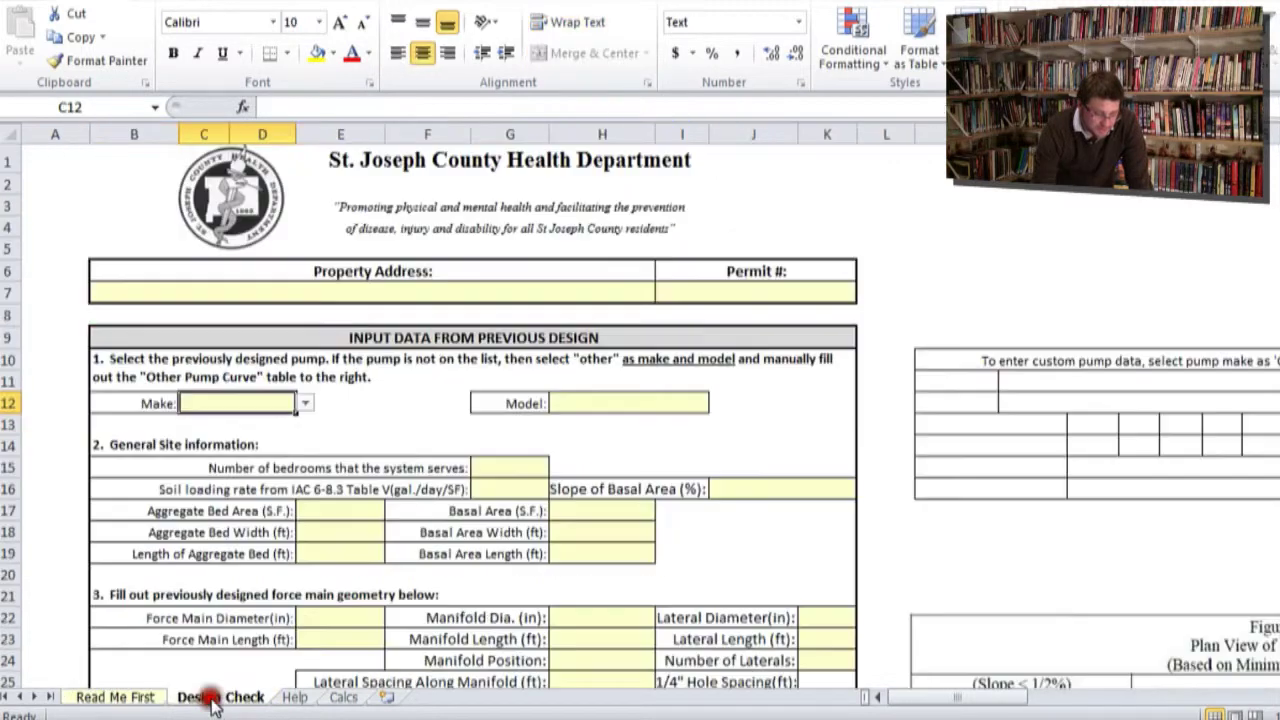
pyautogui.click(437, 292)
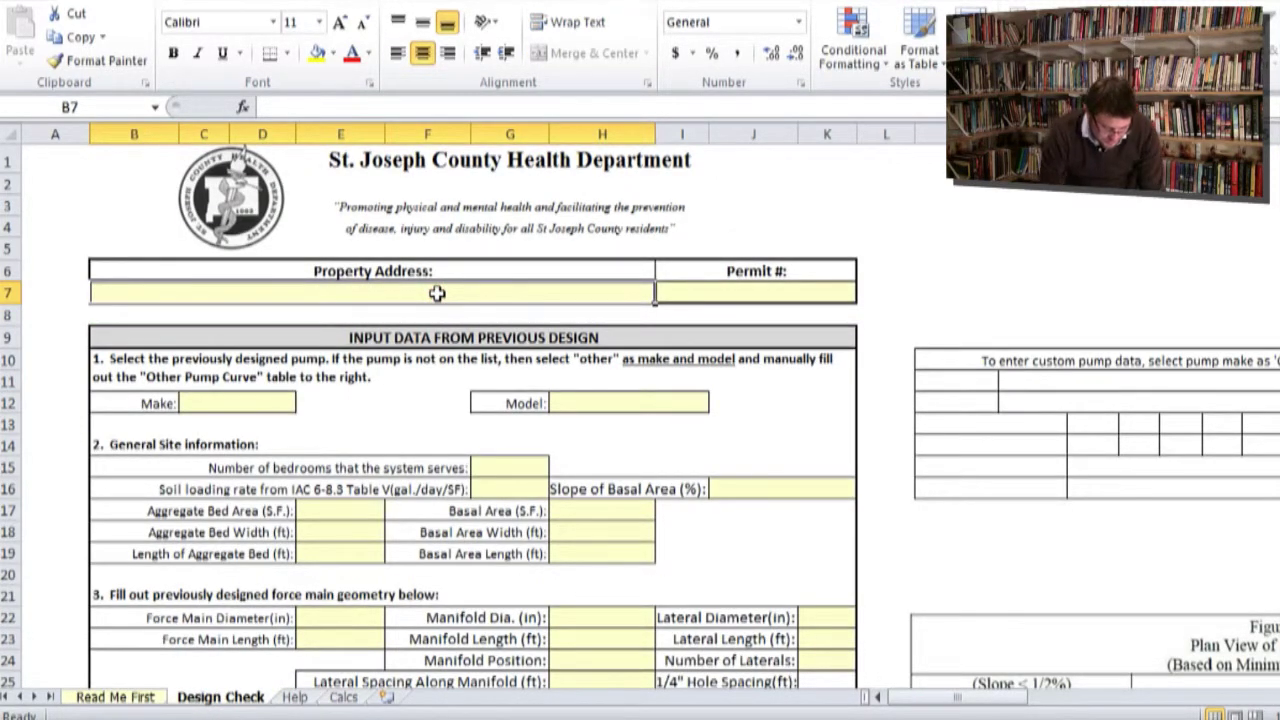
pyautogui.write('7777 Emmaus Road')
pyautogui.click(730, 287)
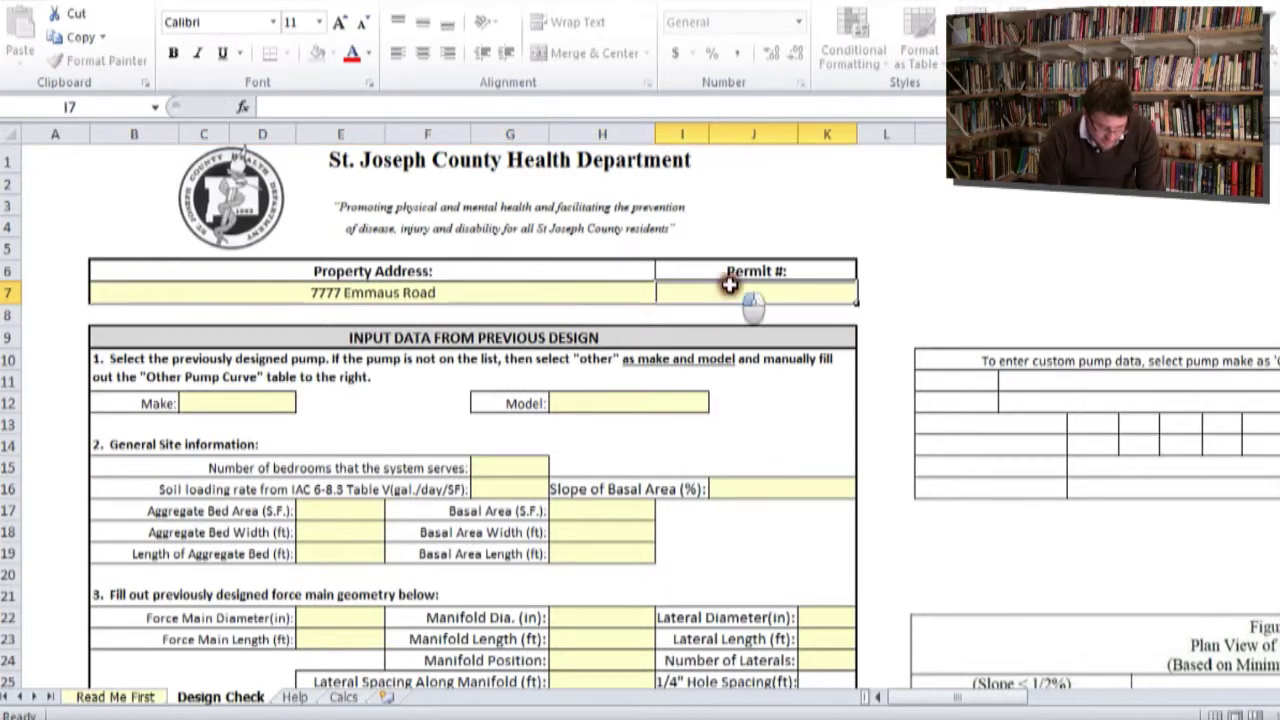
pyautogui.write('77777')
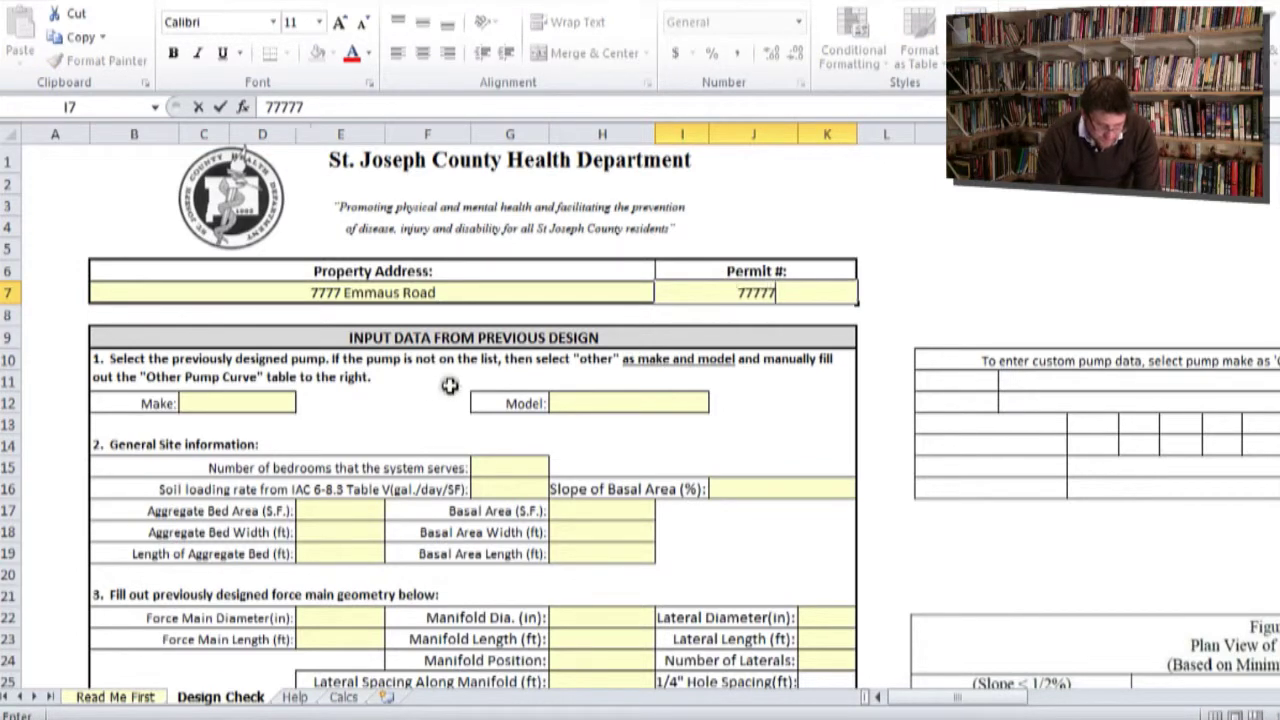
# - Specify the previously designed pump as make Zoeller, model 270
pyautogui.click(277, 402)
pyautogui.click(305, 402)
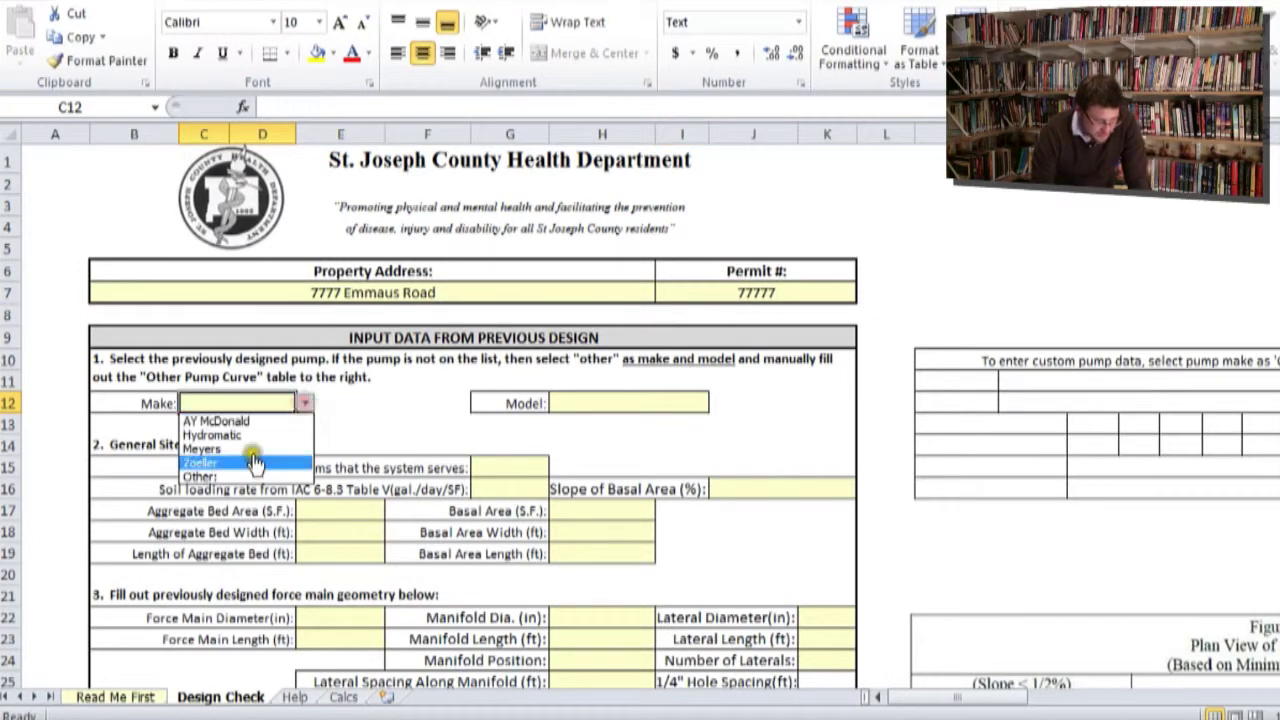
pyautogui.click(251, 464)
pyautogui.click(625, 410)
pyautogui.click(718, 403)
pyautogui.moveTo(716, 428); pyautogui.dragTo(720, 491)
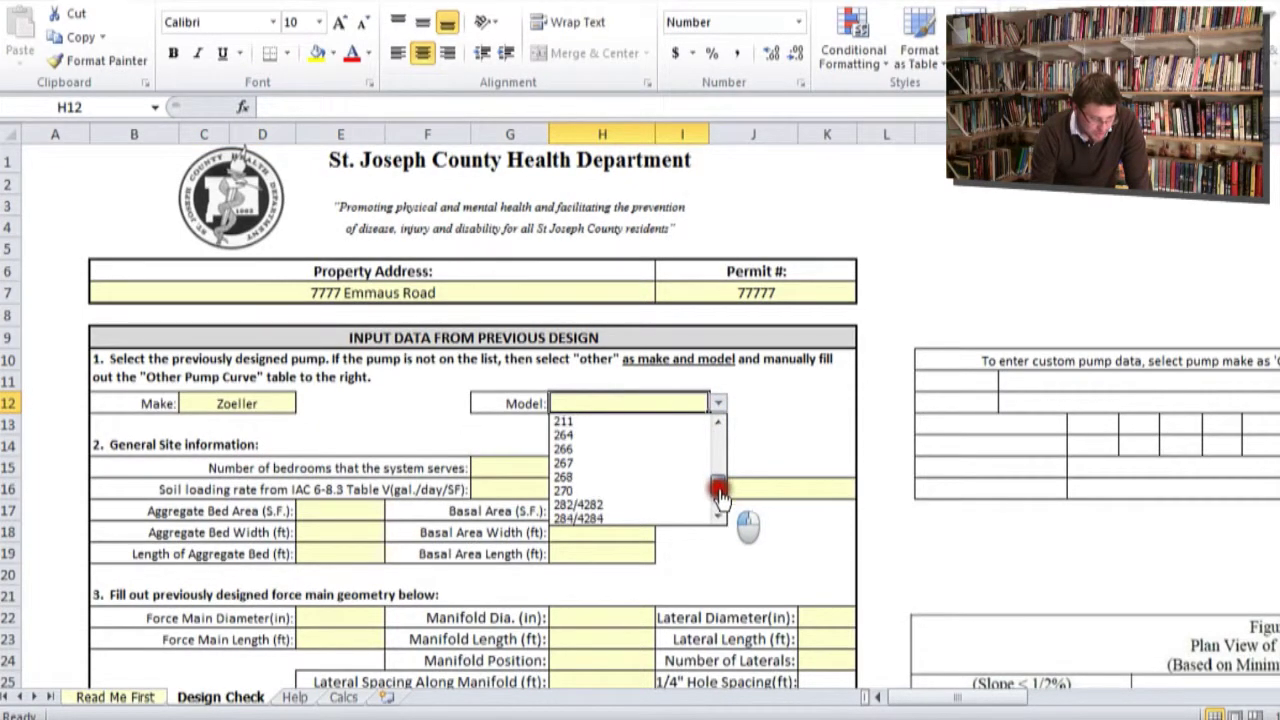
pyautogui.click(669, 489)
# - Set the number of bedrooms served to 3 and the soil loading rate to 0.50 gal./day/SF
pyautogui.click(509, 467)
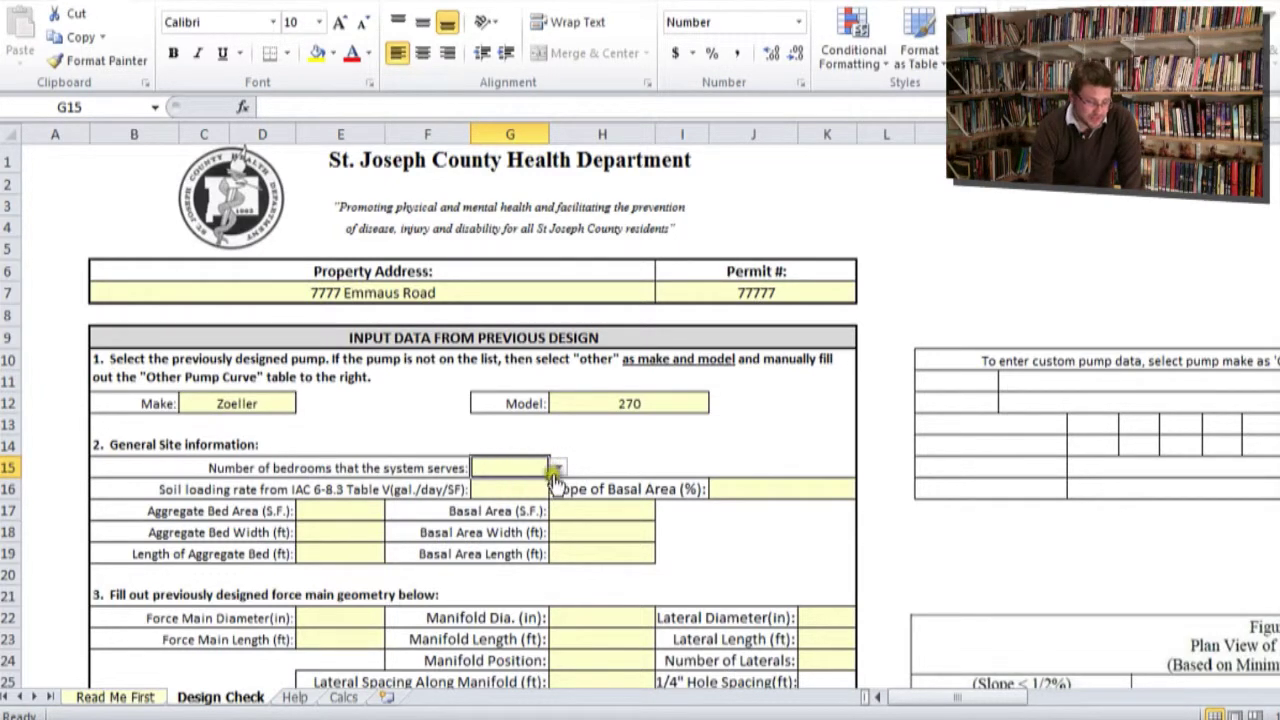
pyautogui.click(556, 468)
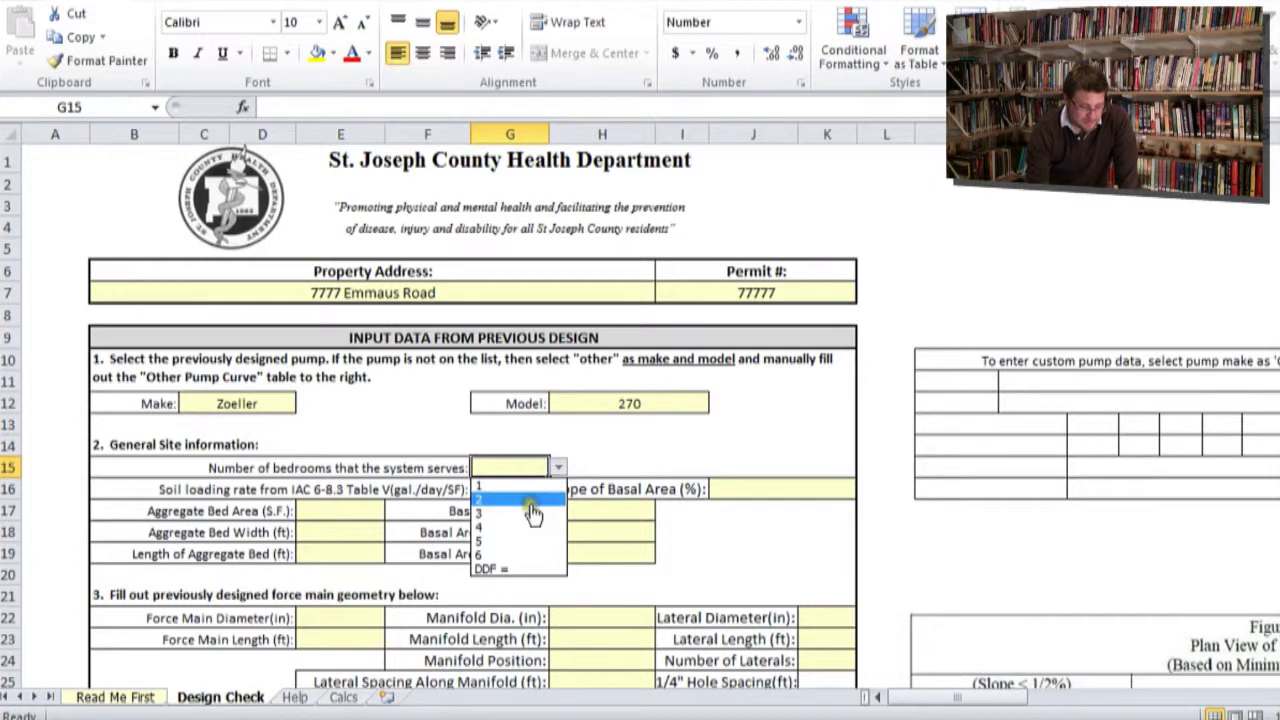
pyautogui.click(531, 514)
pyautogui.click(524, 492)
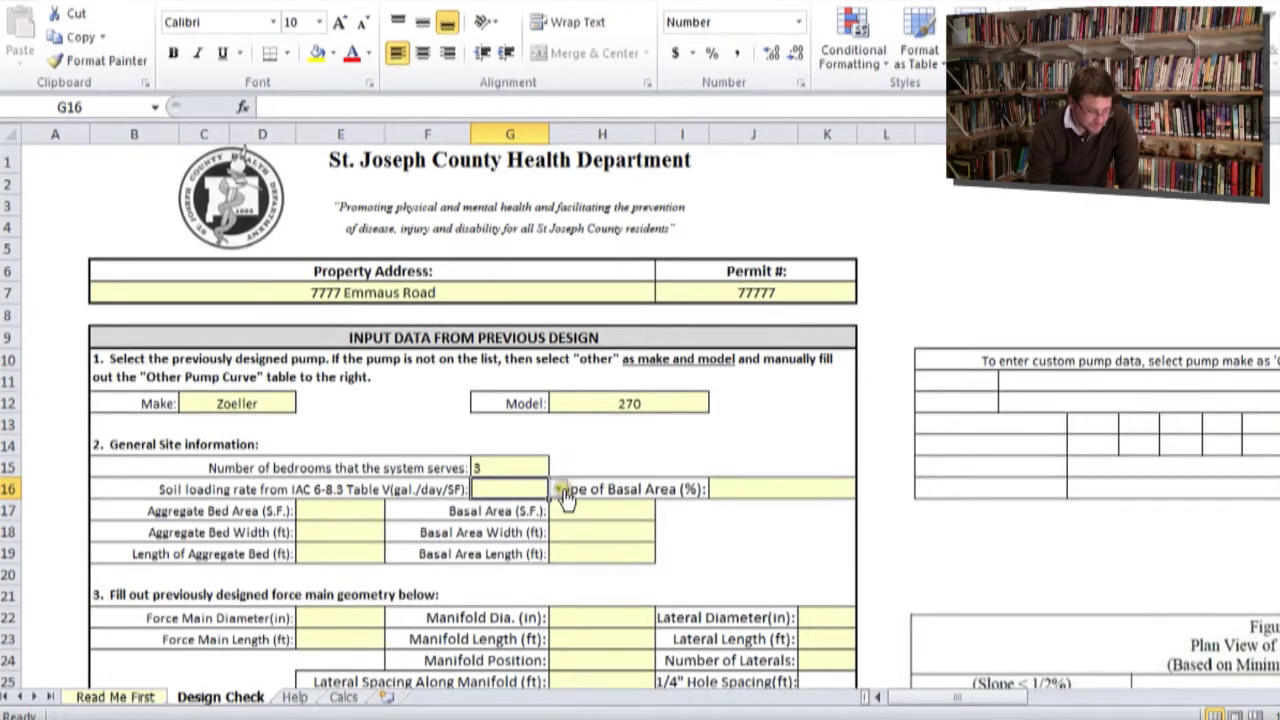
pyautogui.click(562, 491)
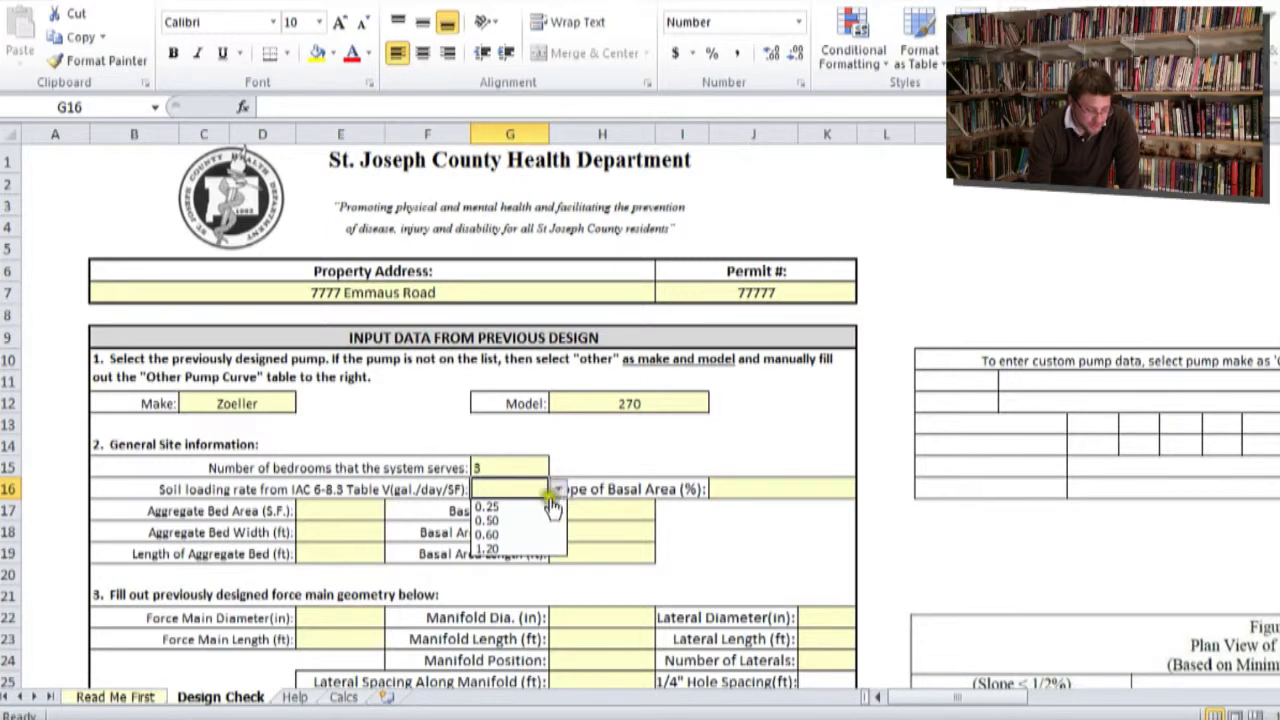
pyautogui.click(545, 521)
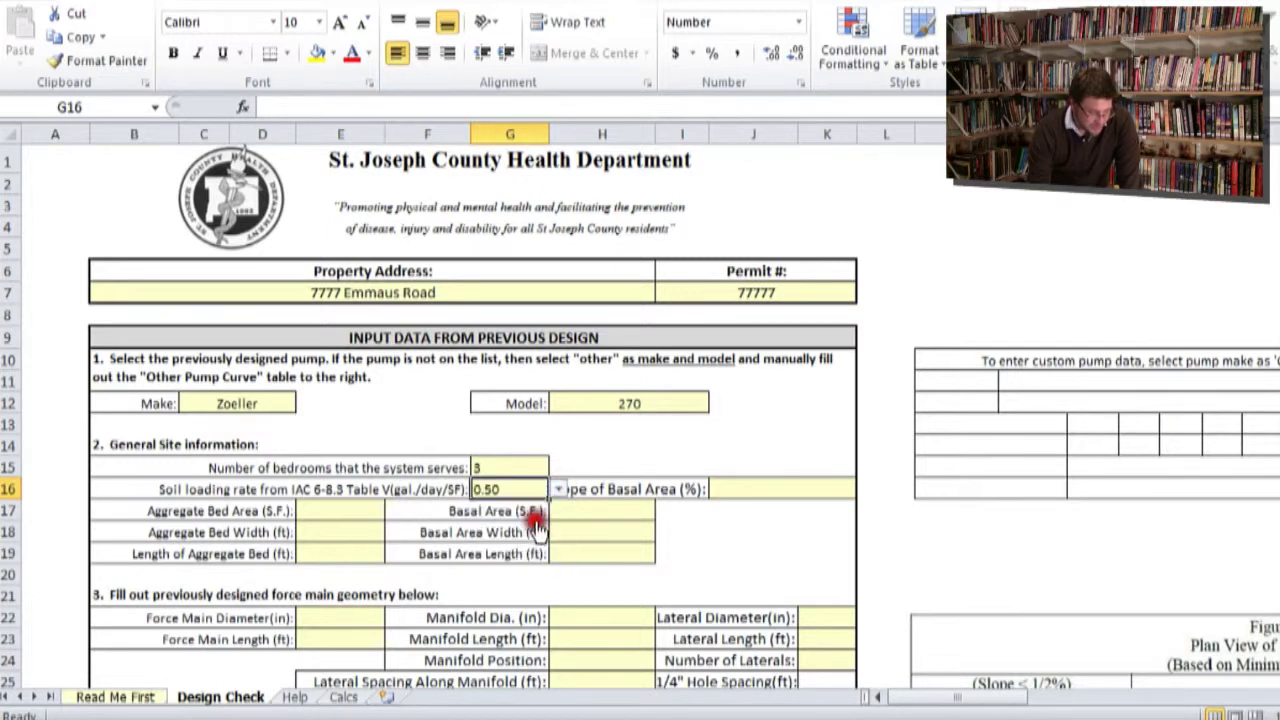
# - Set the slope of the basal area to the 0% to 1/2% range option
pyautogui.click(780, 490)
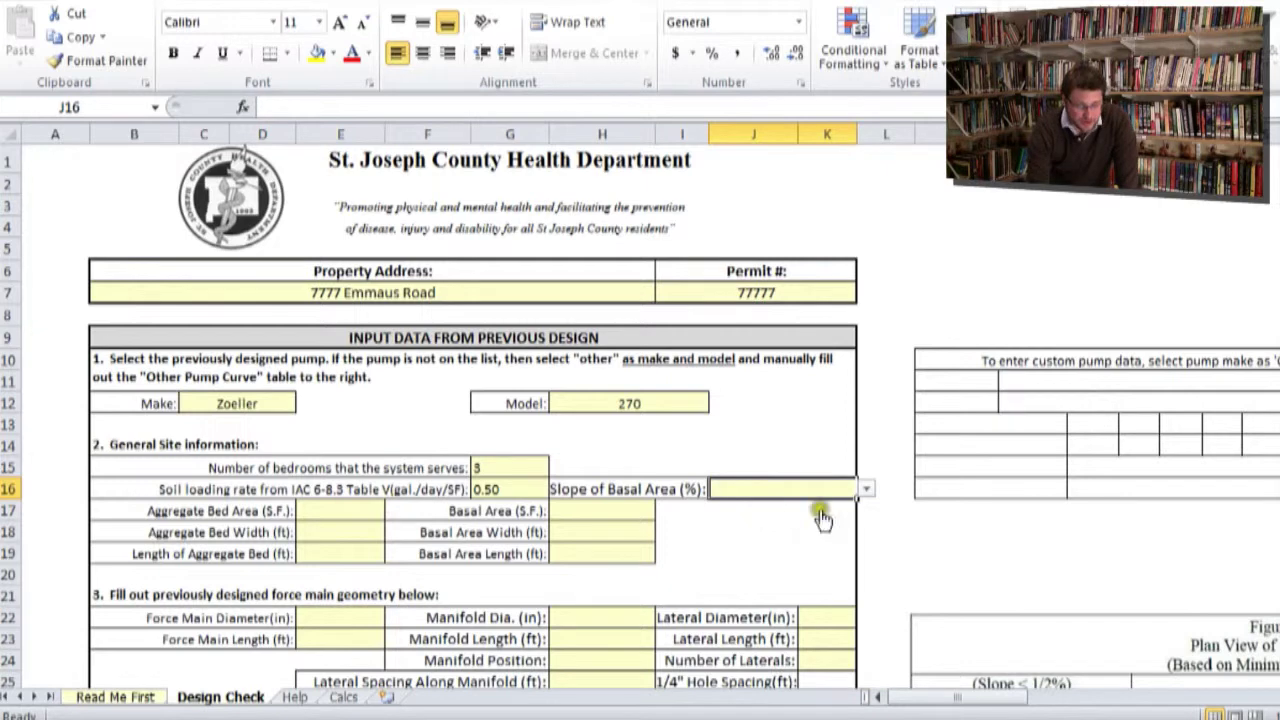
pyautogui.click(866, 489)
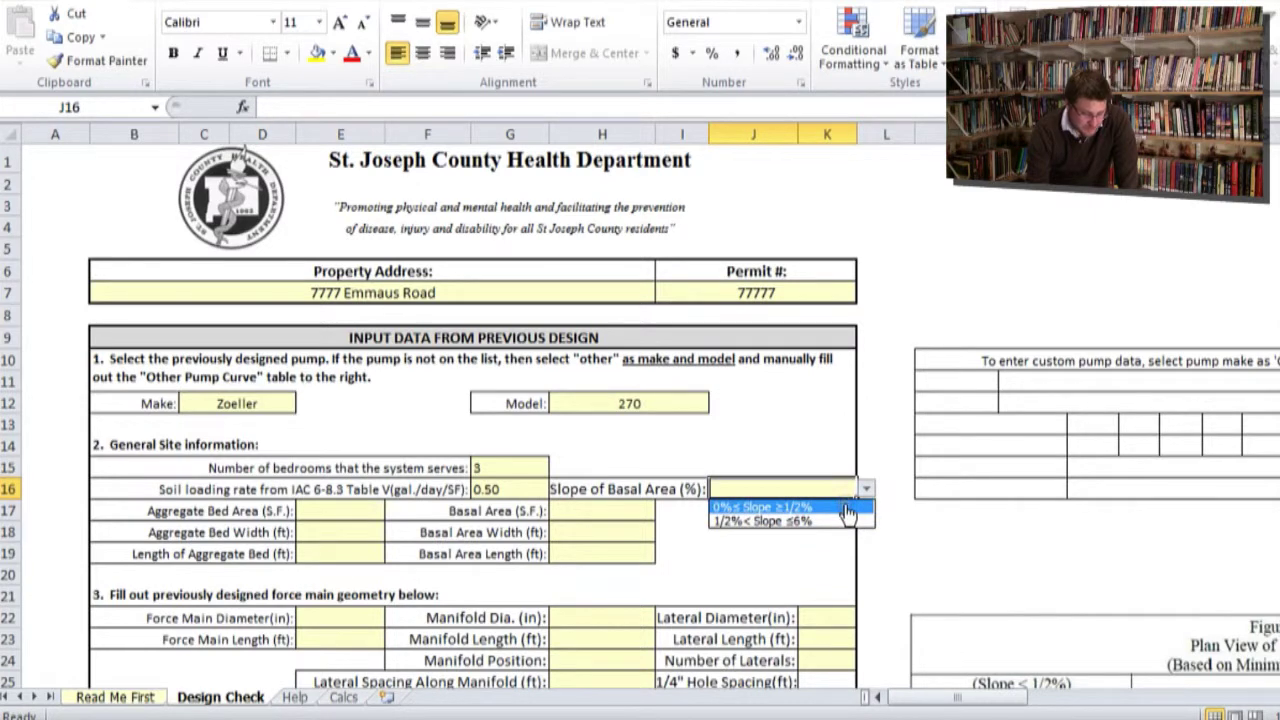
pyautogui.click(847, 510)
# - Enter the aggregate bed dimensions: area 375 S.F., width 5 ft and length 75 ft
pyautogui.click(347, 507)
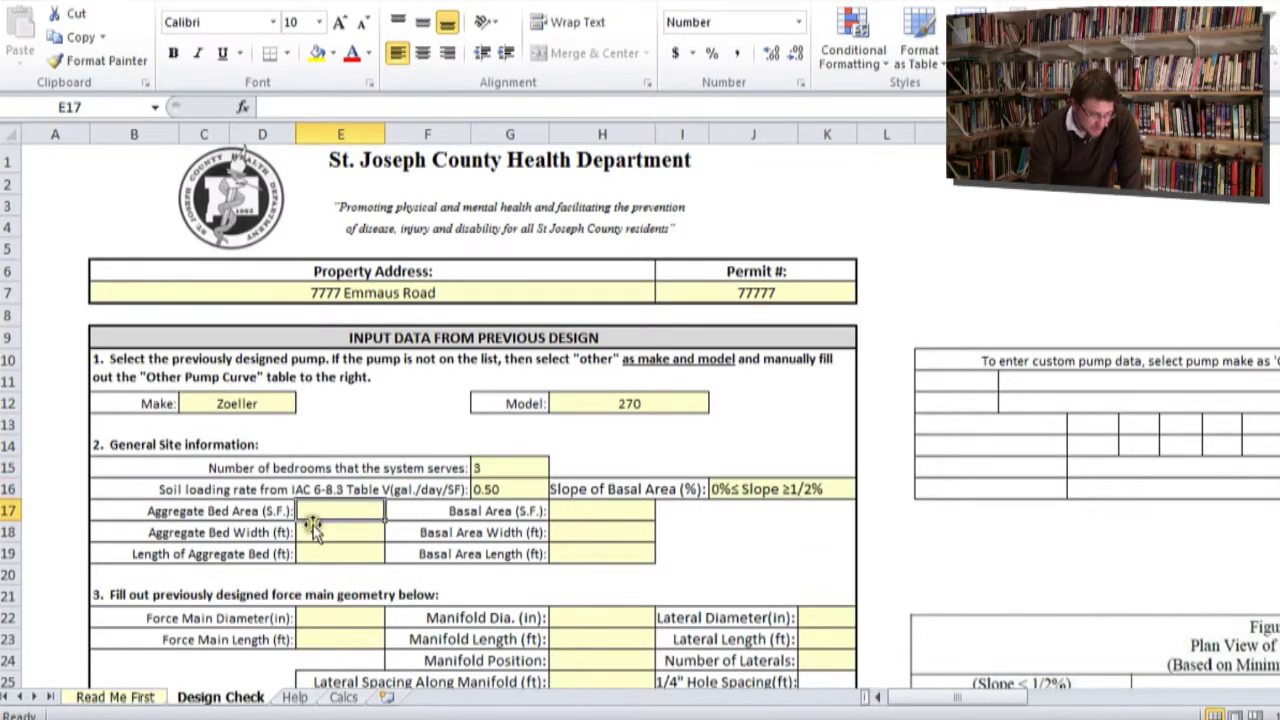
pyautogui.scroll(-3, 318, 525)
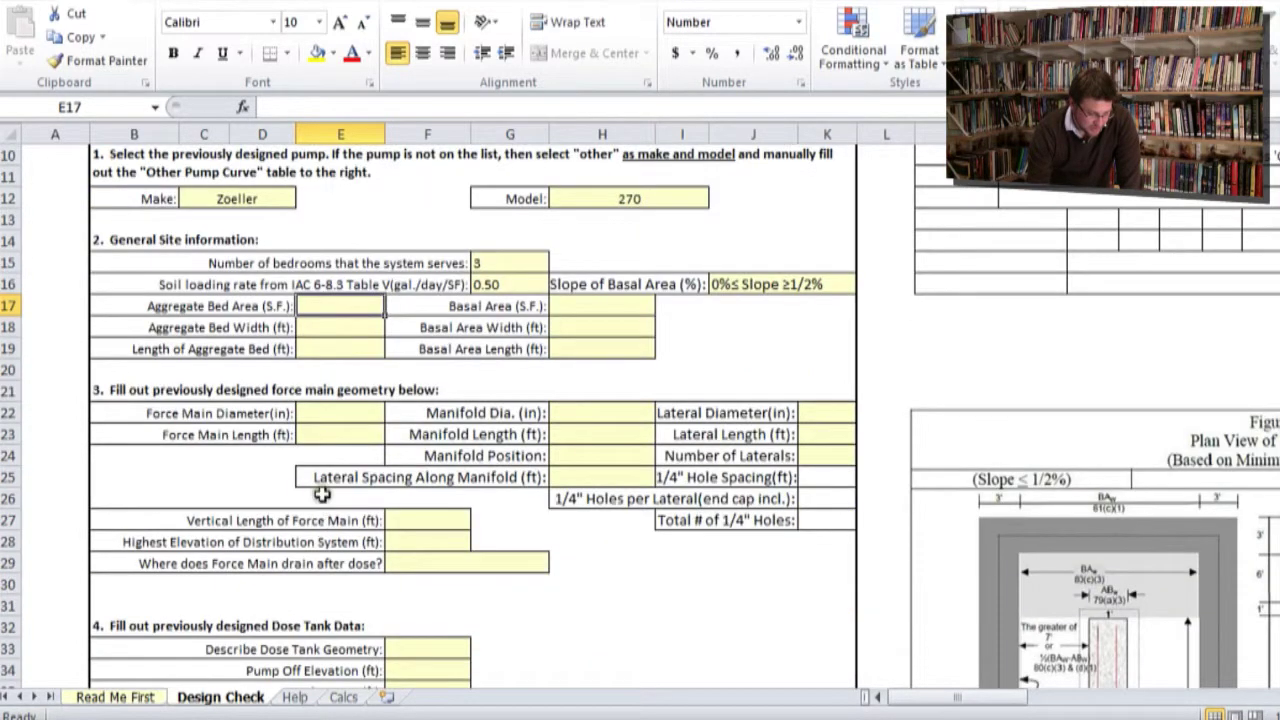
pyautogui.moveTo(322, 307); pyautogui.dragTo(340, 349)
pyautogui.moveTo(592, 306); pyautogui.dragTo(590, 352)
pyautogui.click(355, 309)
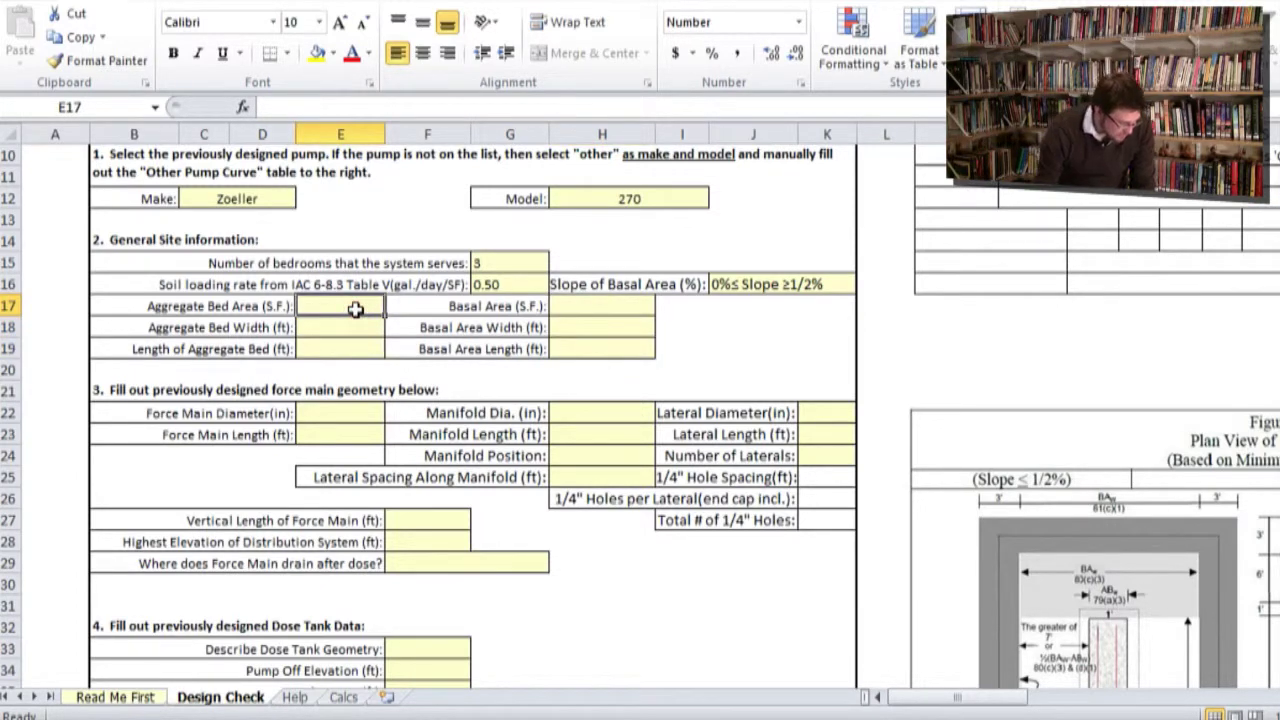
pyautogui.write('375')
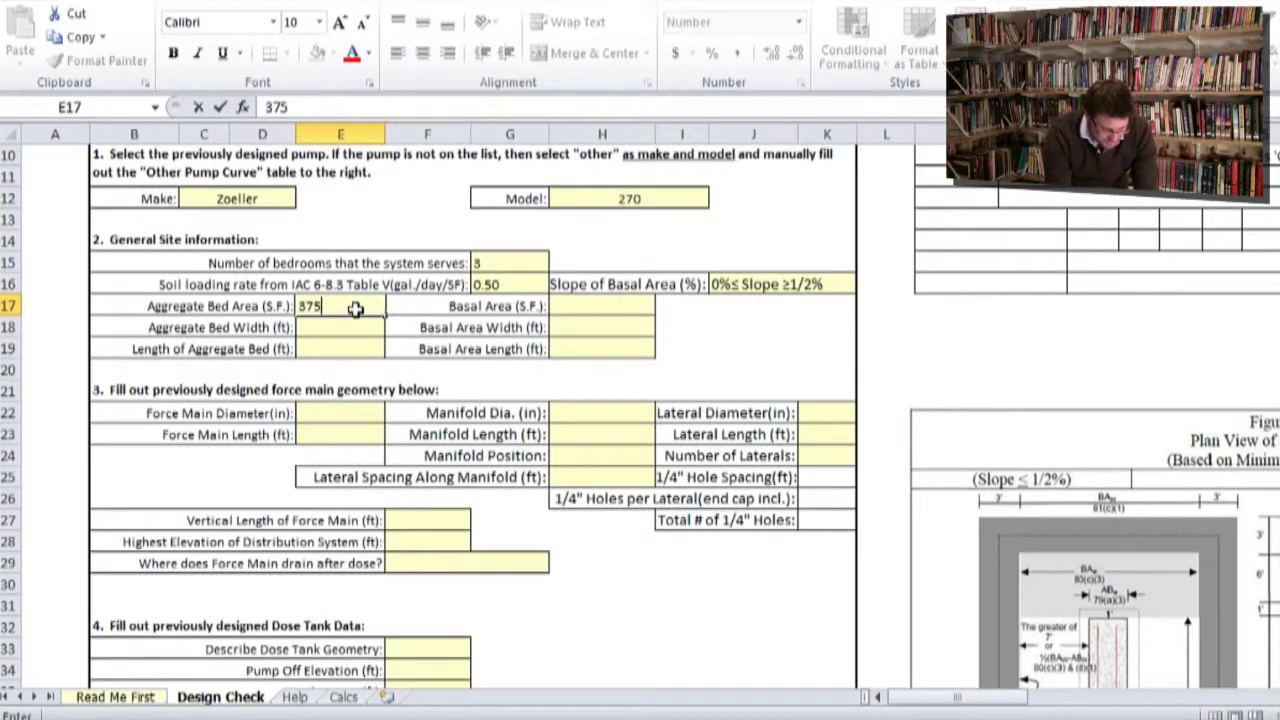
pyautogui.click(363, 328)
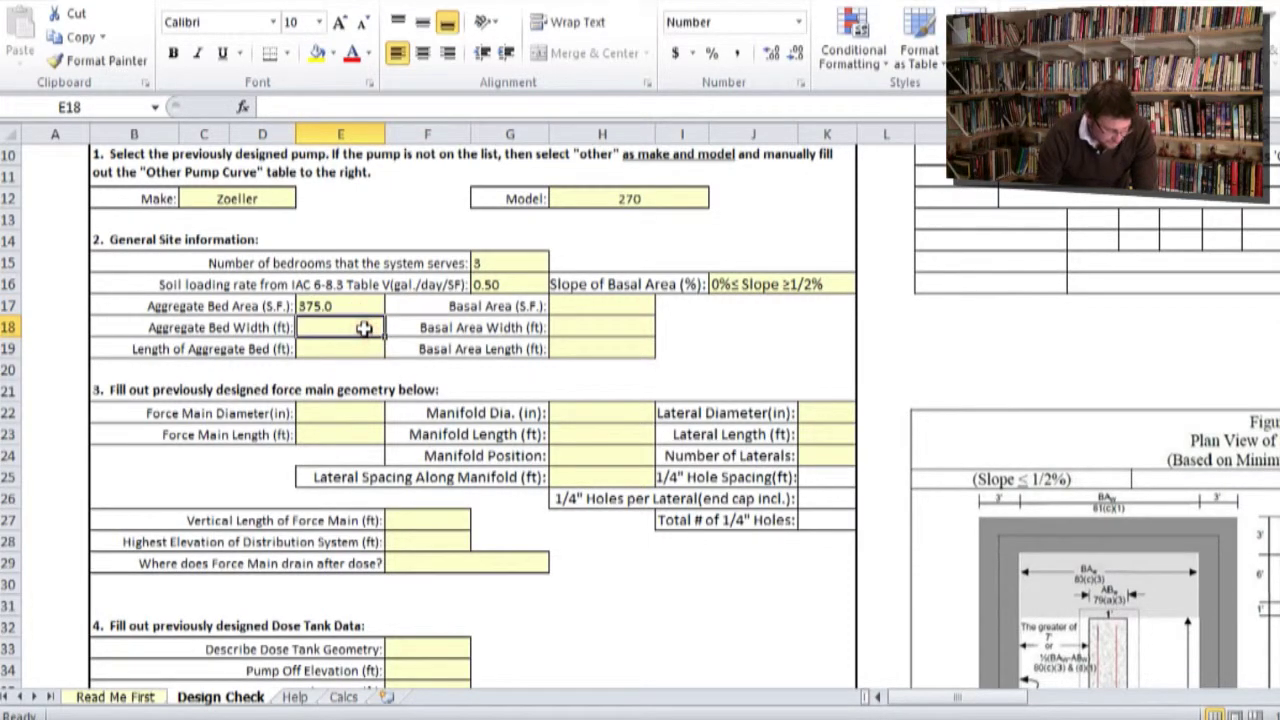
pyautogui.write('5')
pyautogui.press('Return')
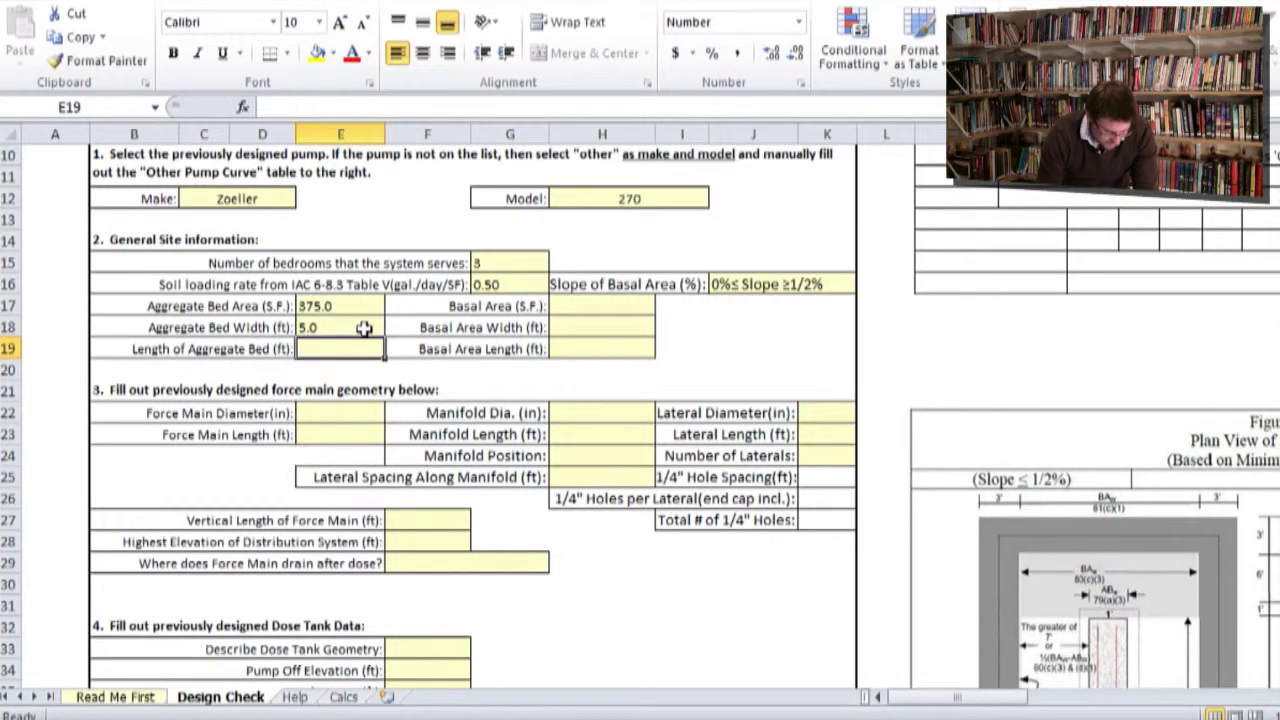
pyautogui.write('7')
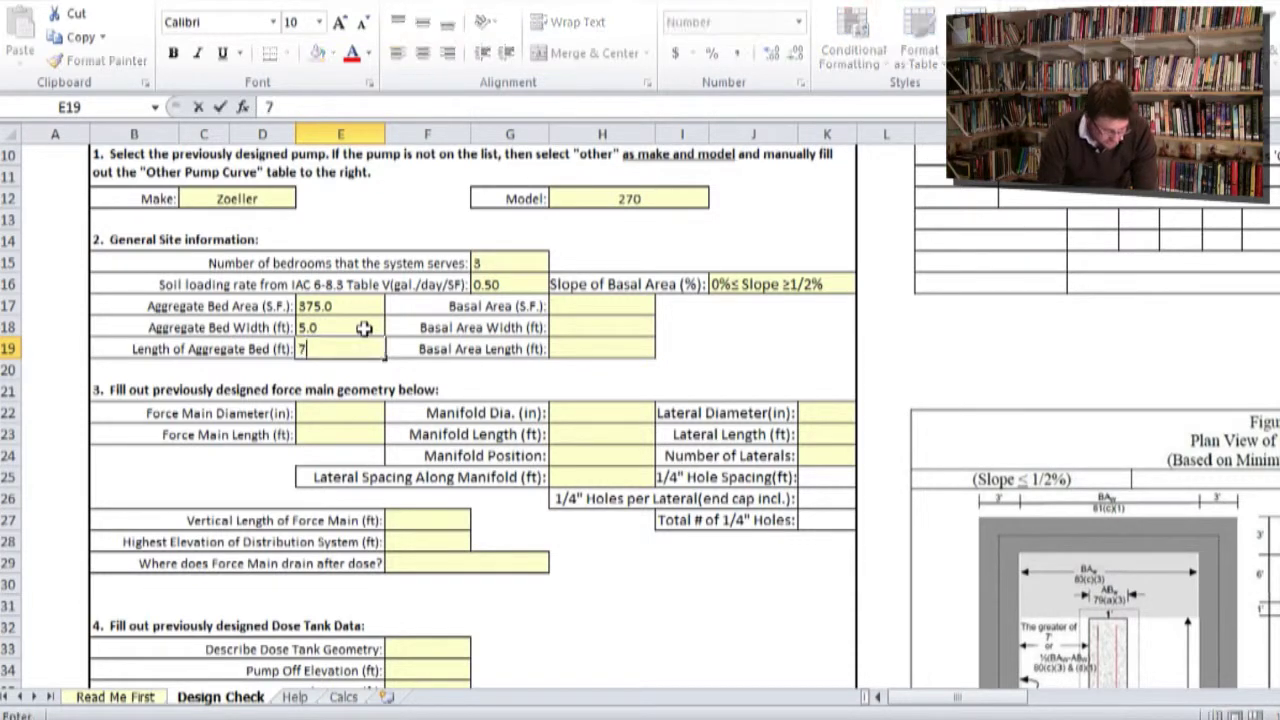
pyautogui.write('5')
# - Enter the basal area dimensions: area 1575 S.F., width 21 ft and length 75 ft
pyautogui.click(568, 309)
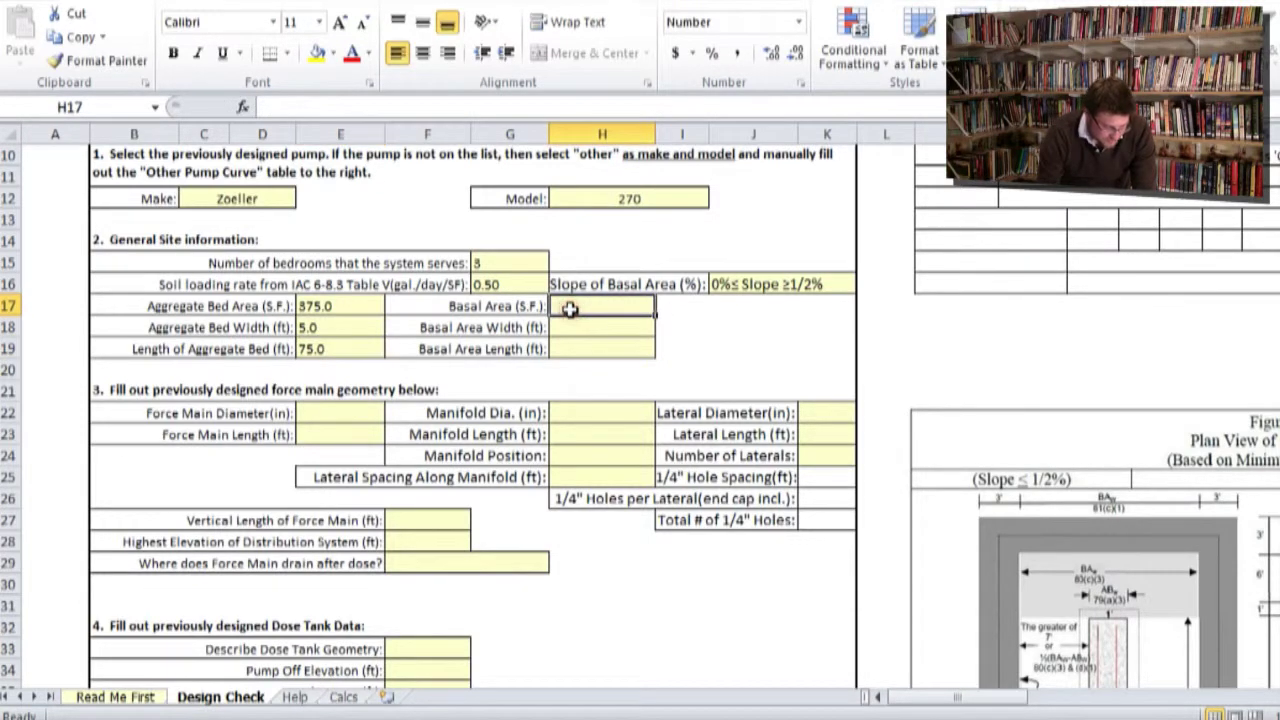
pyautogui.write('157')
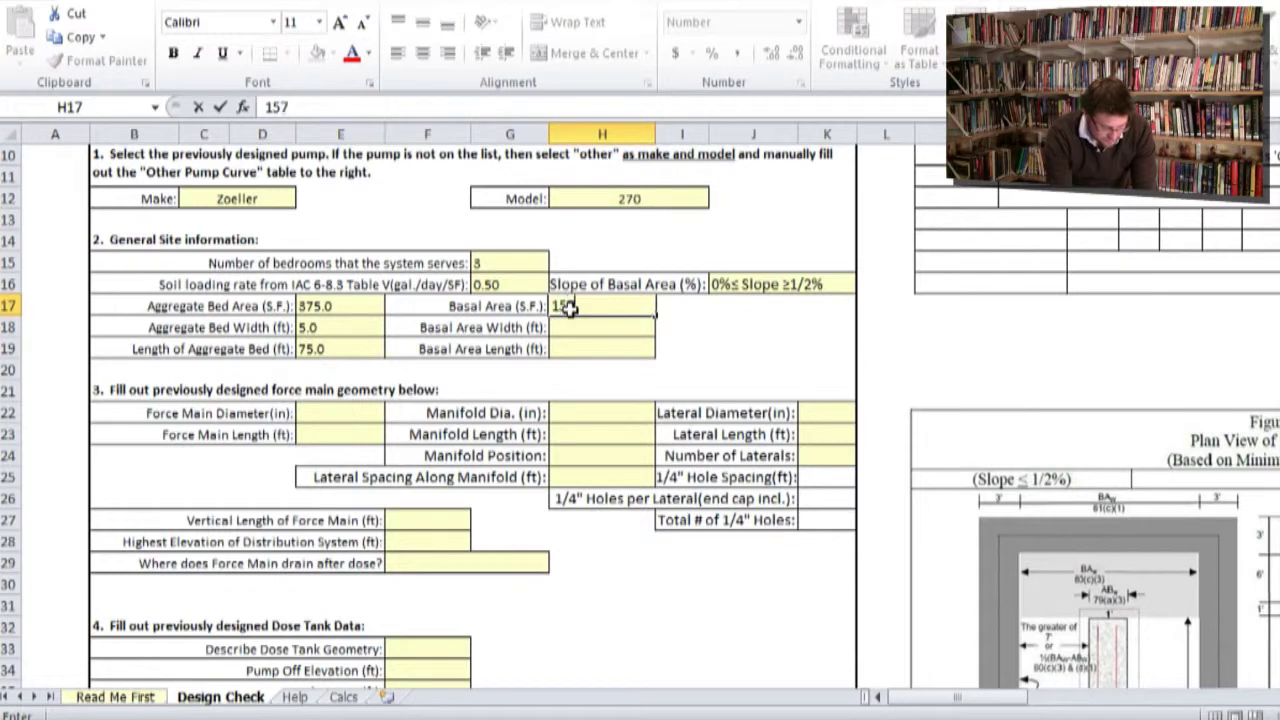
pyautogui.write('5')
pyautogui.click(584, 322)
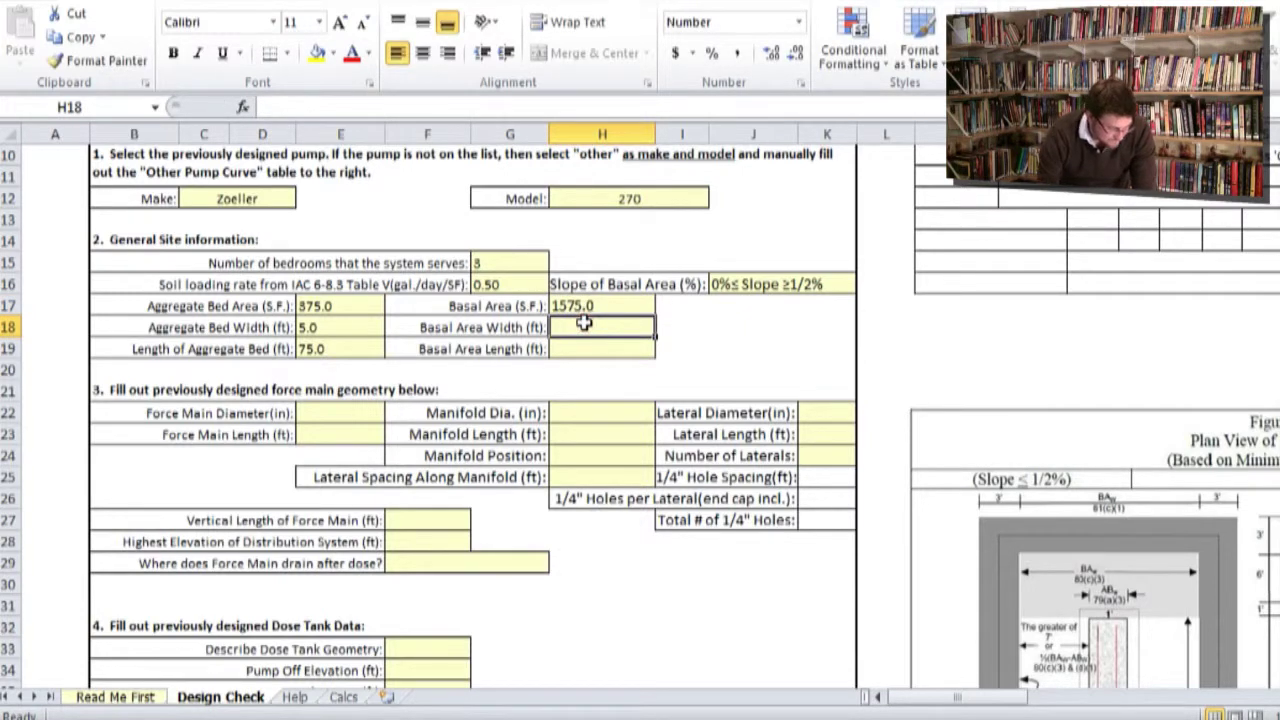
pyautogui.write('21')
pyautogui.click(608, 349)
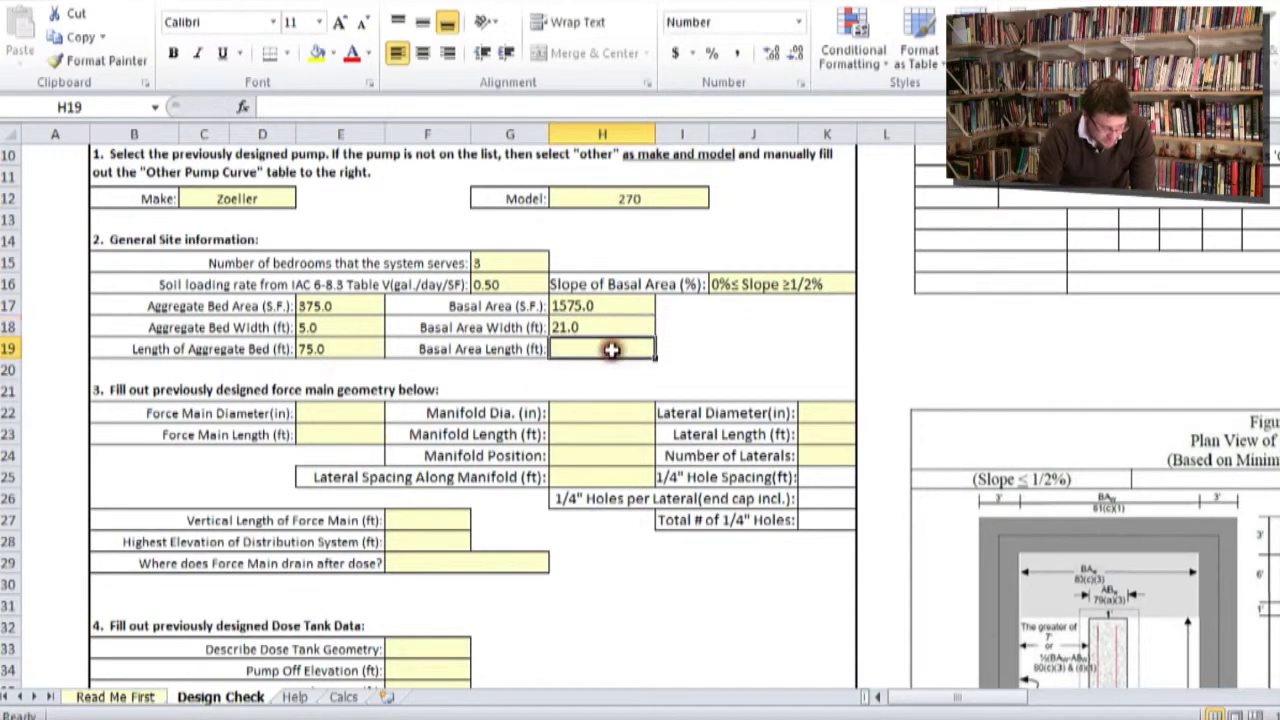
pyautogui.write('75')
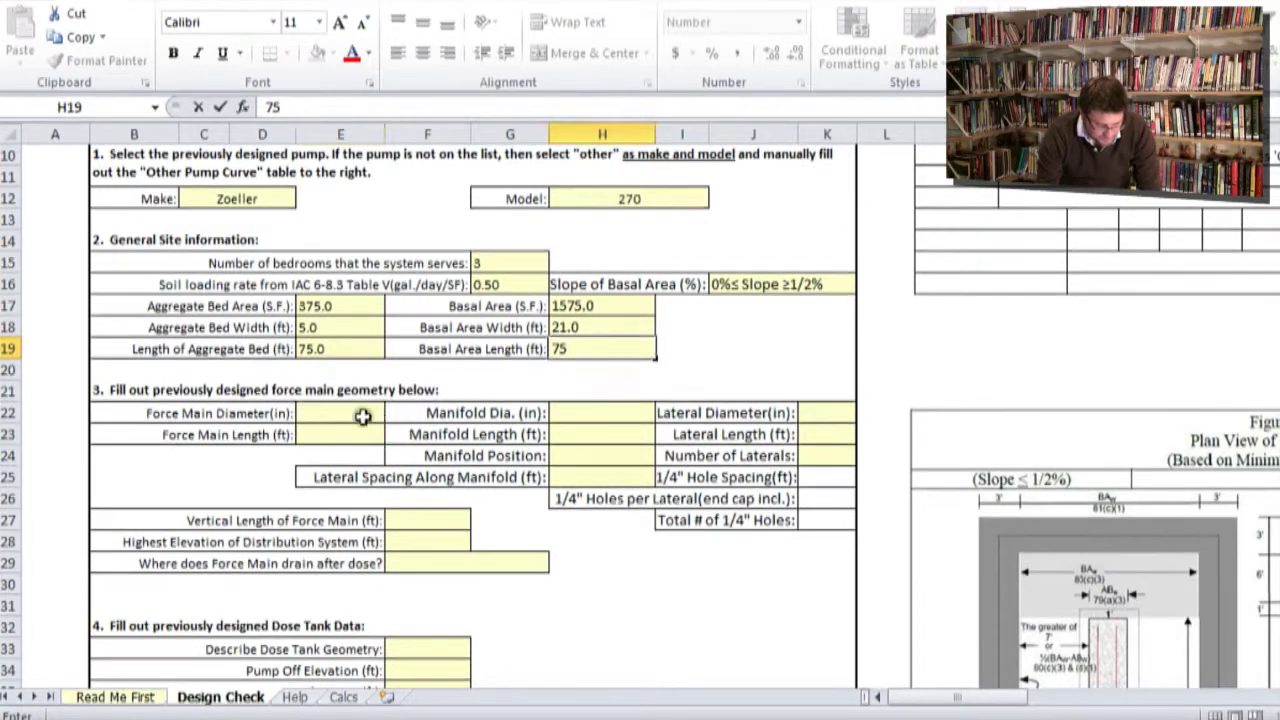
# - Set the force main diameter to 3 in and its length to 45 ft
pyautogui.click(384, 419)
pyautogui.click(395, 414)
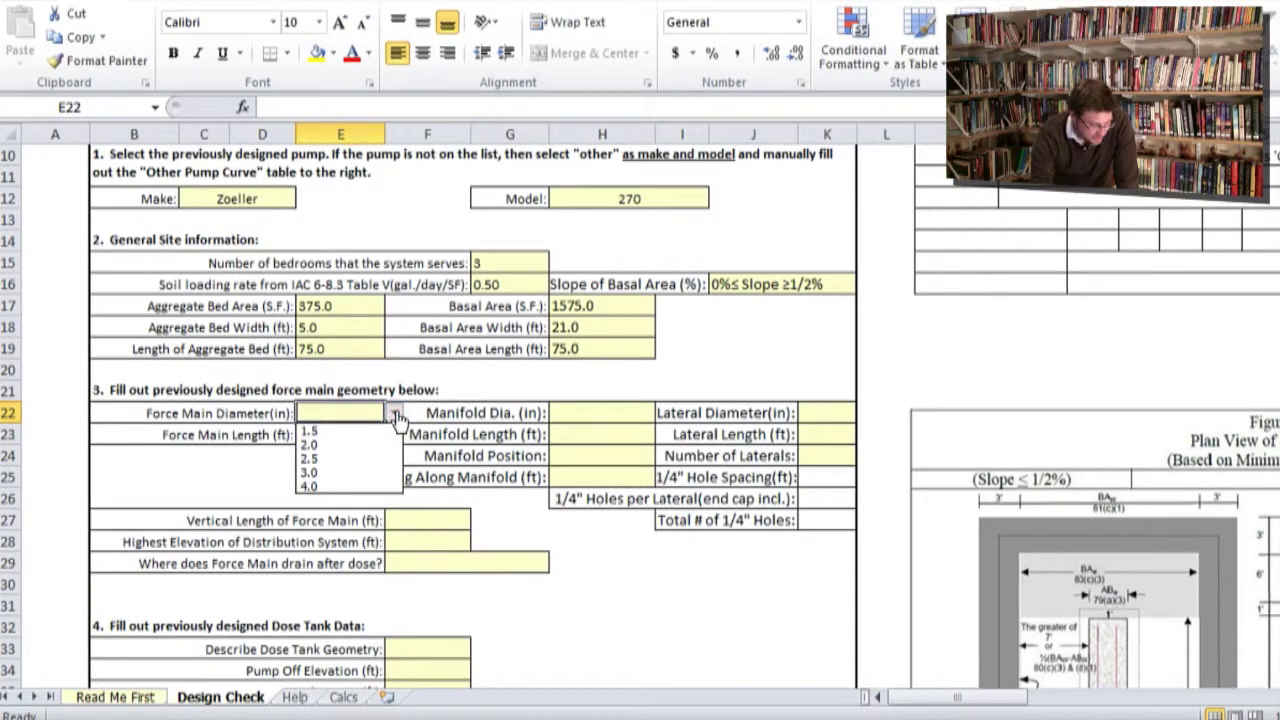
pyautogui.click(343, 472)
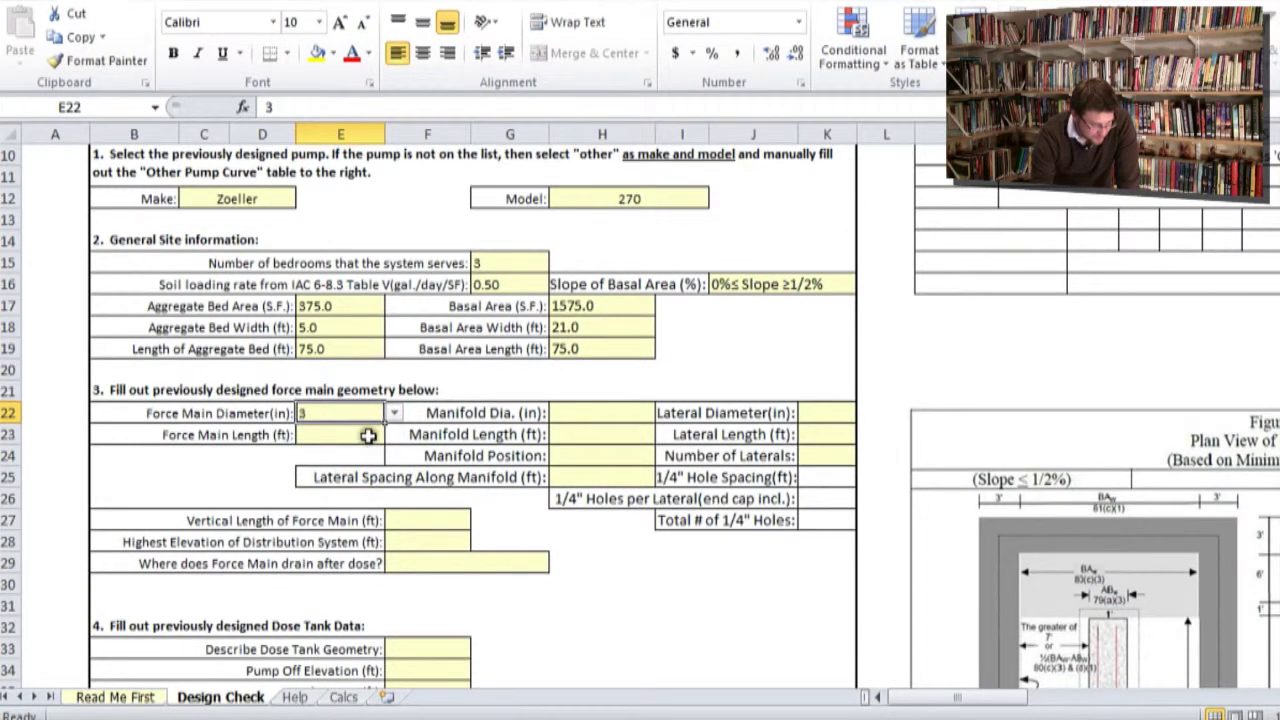
pyautogui.click(395, 413)
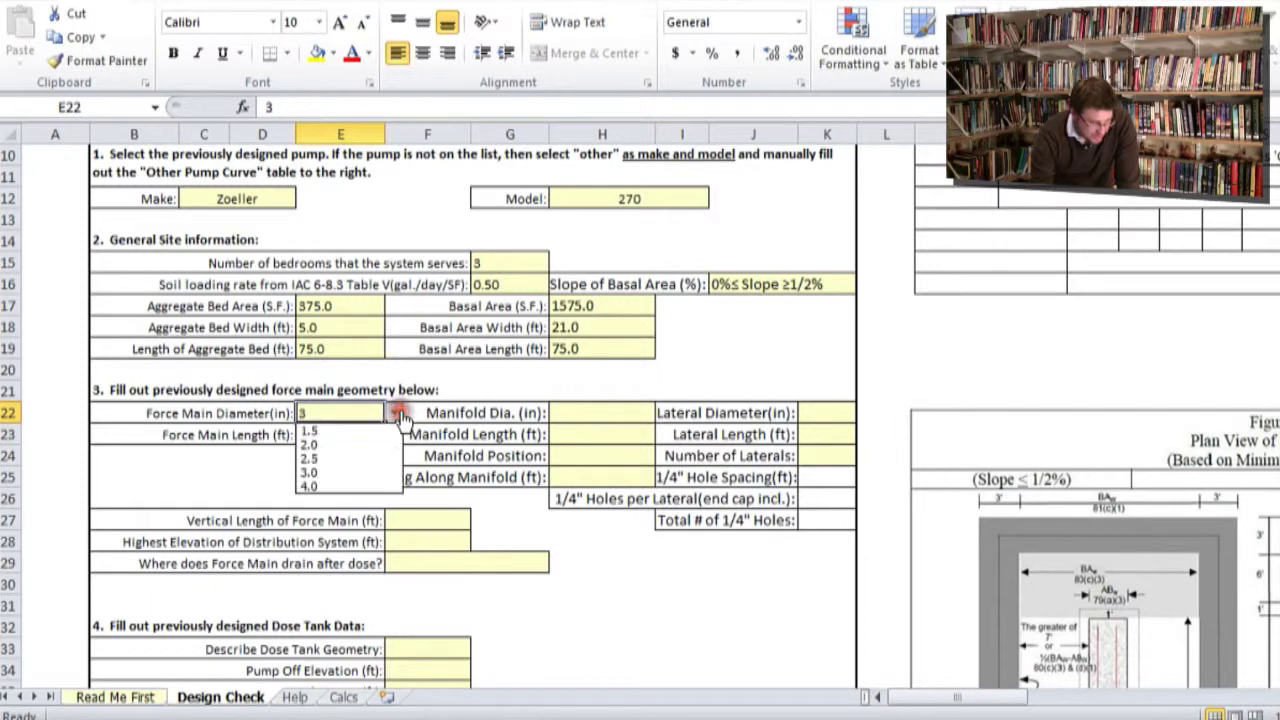
pyautogui.click(326, 474)
pyautogui.click(341, 440)
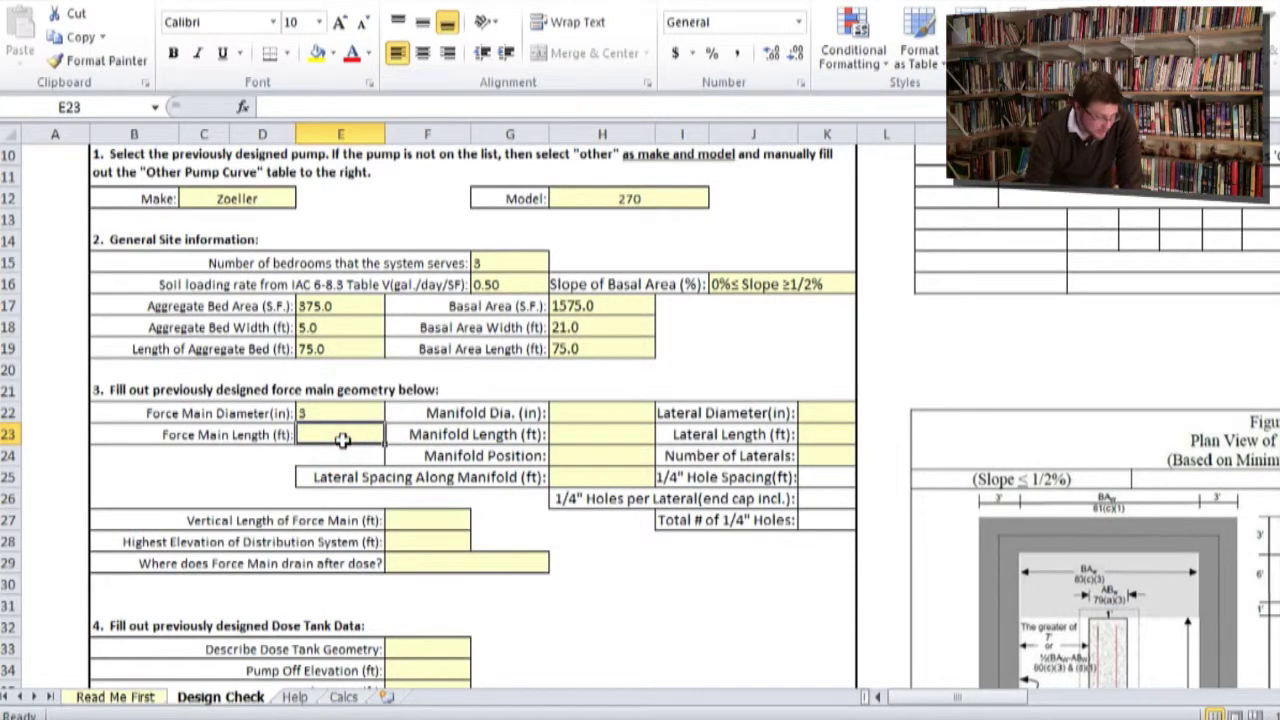
pyautogui.write('45')
pyautogui.press('Return')
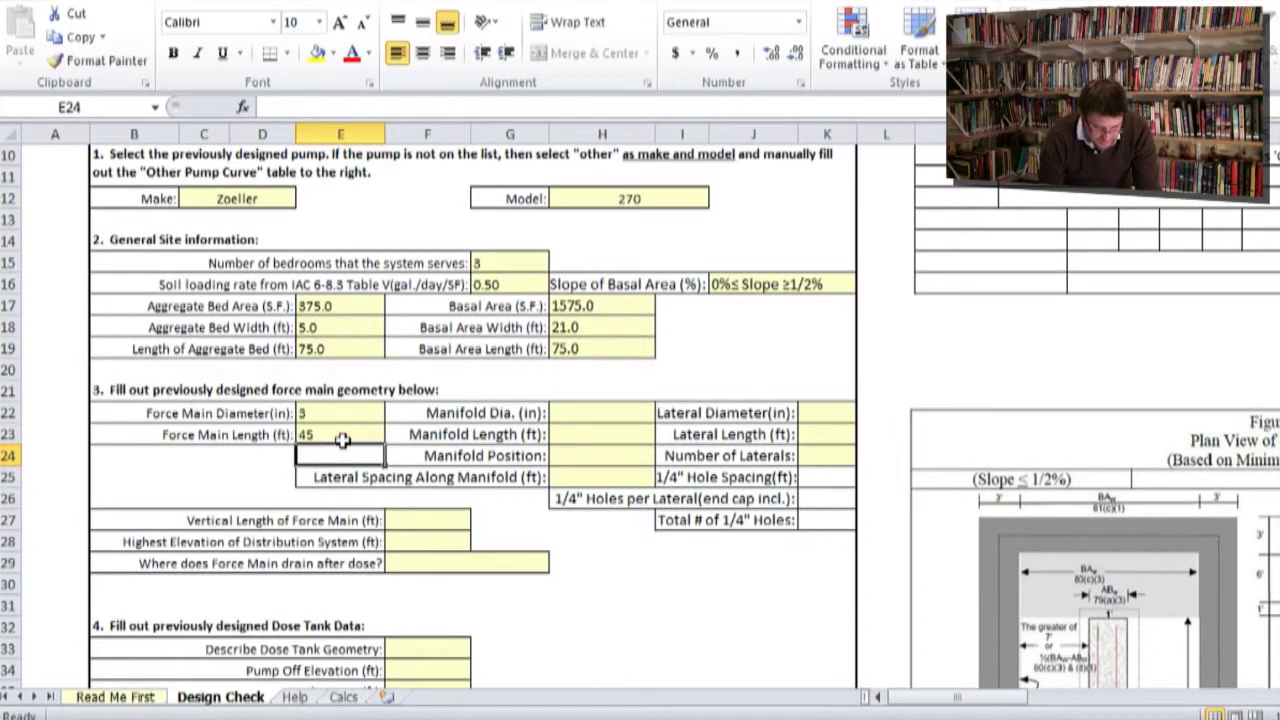
# - Set the manifold diameter to 2.0 in and the manifold length to 3 ft
pyautogui.click(570, 413)
pyautogui.click(664, 413)
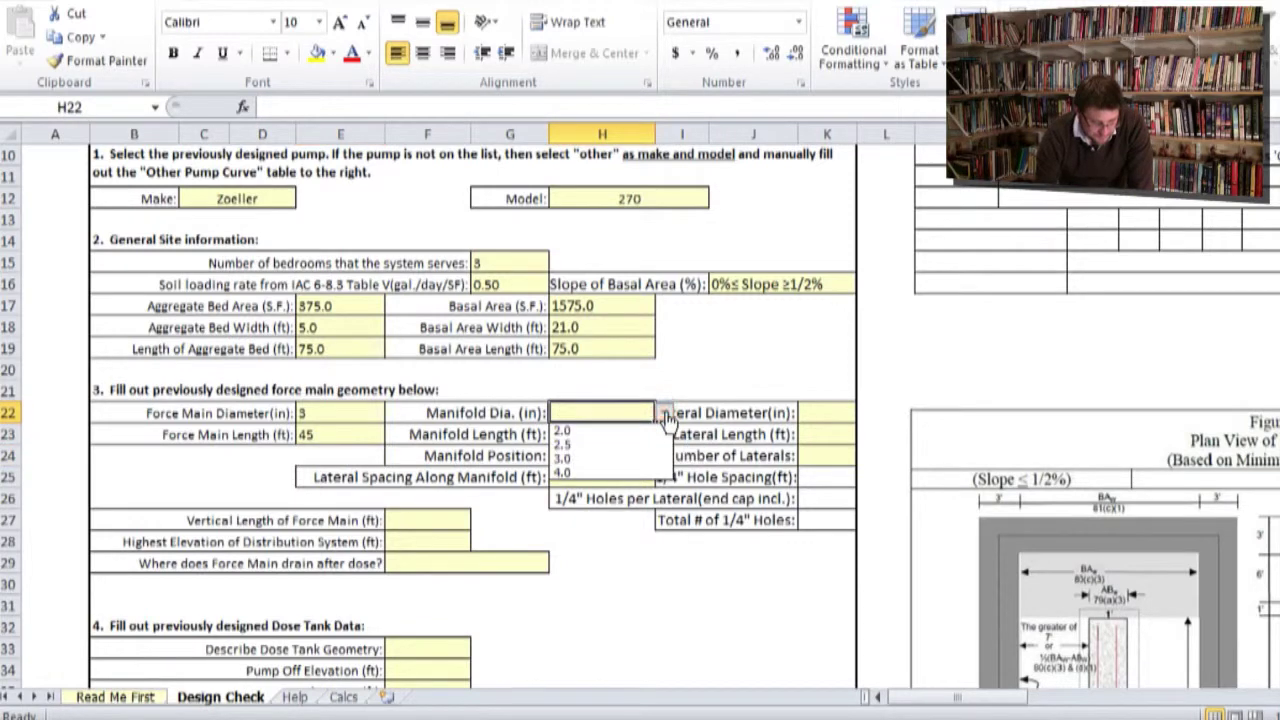
pyautogui.click(588, 431)
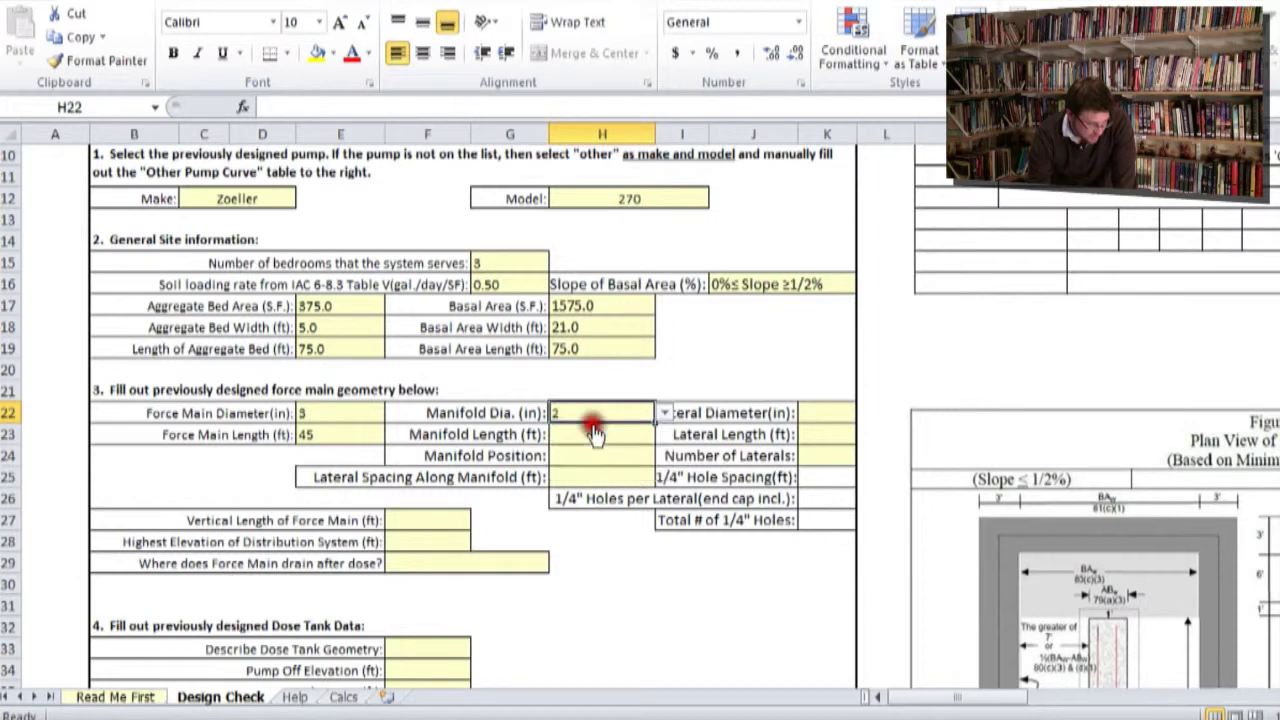
pyautogui.click(579, 435)
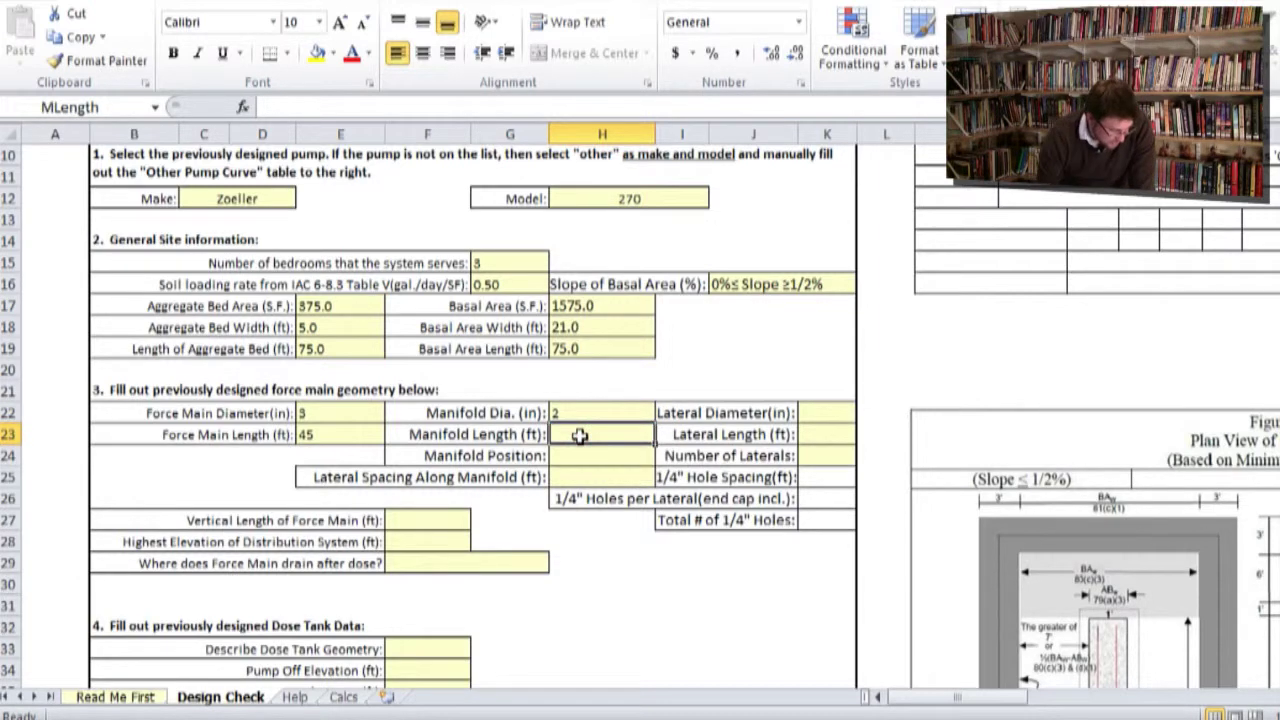
pyautogui.write('3')
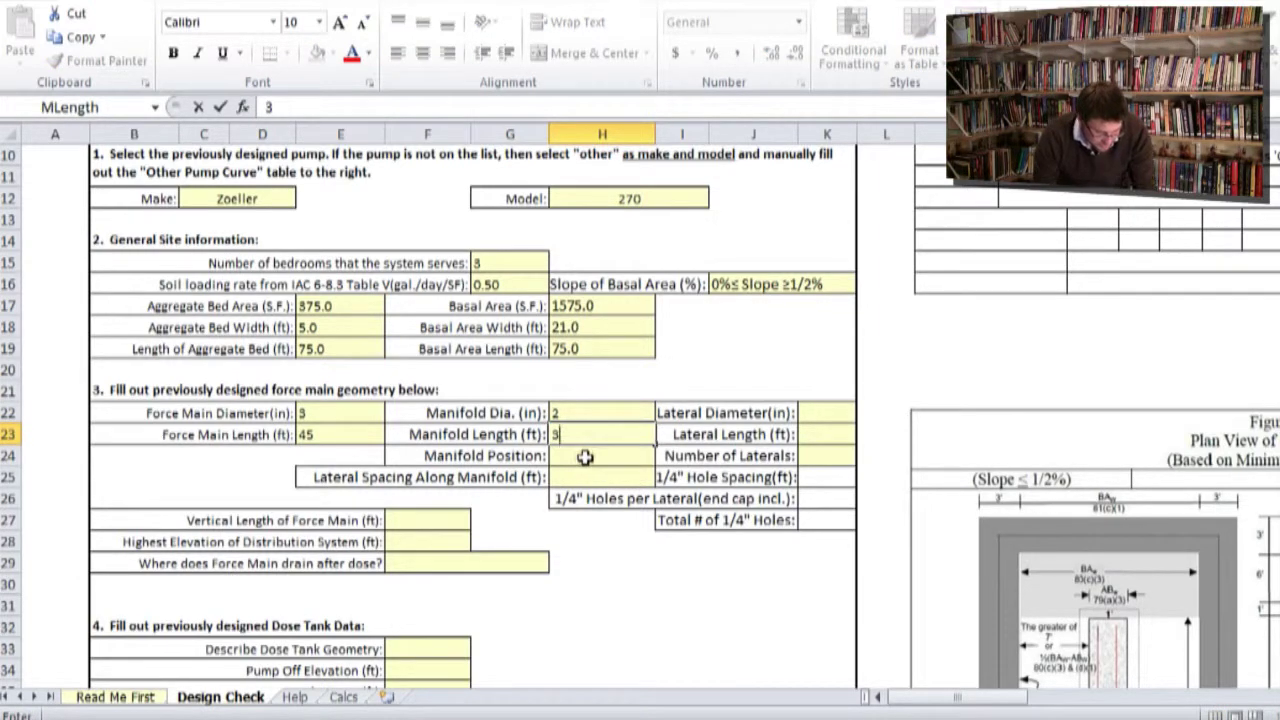
# - Set the manifold position to Center in the force main geometry section
pyautogui.click(585, 457)
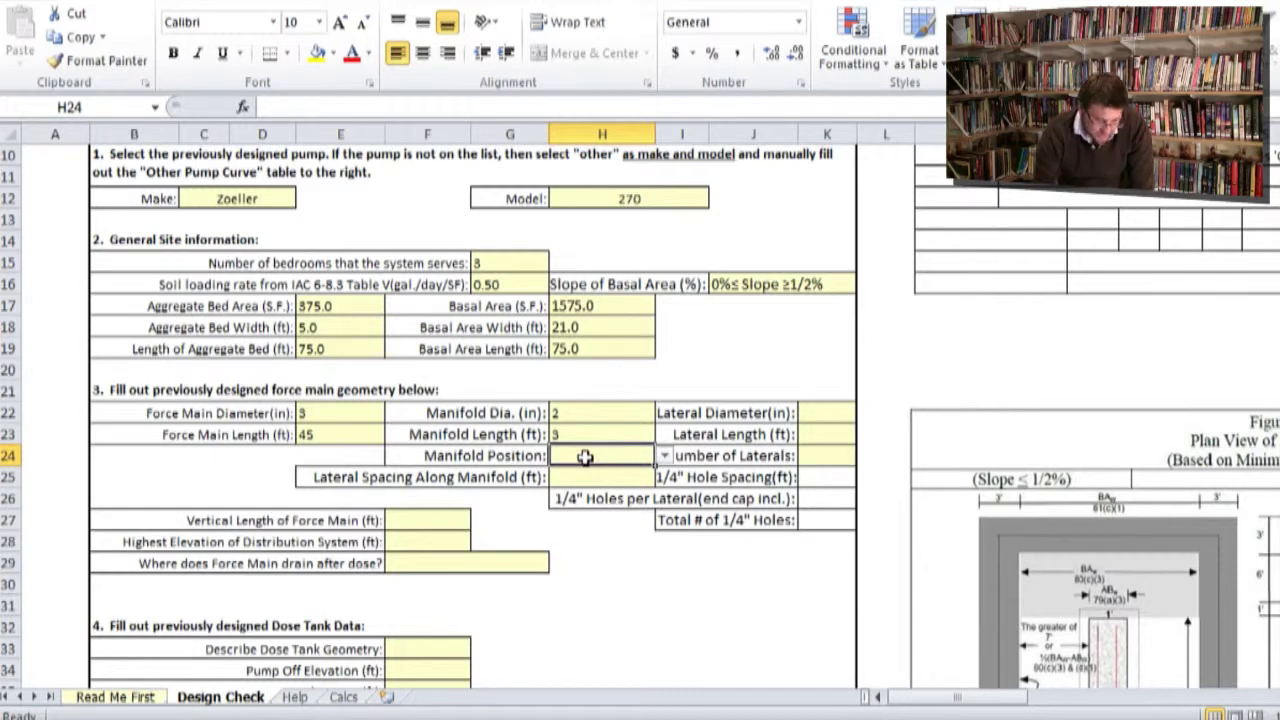
pyautogui.click(664, 455)
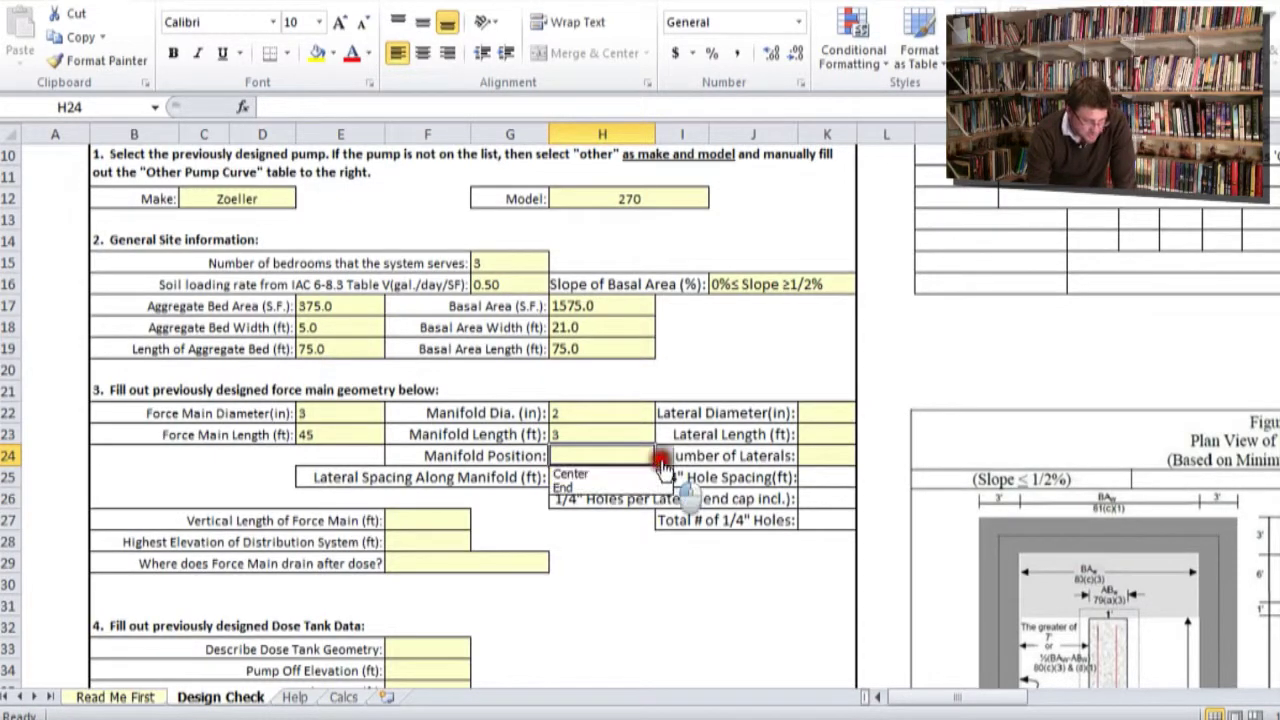
pyautogui.click(586, 474)
pyautogui.click(492, 458)
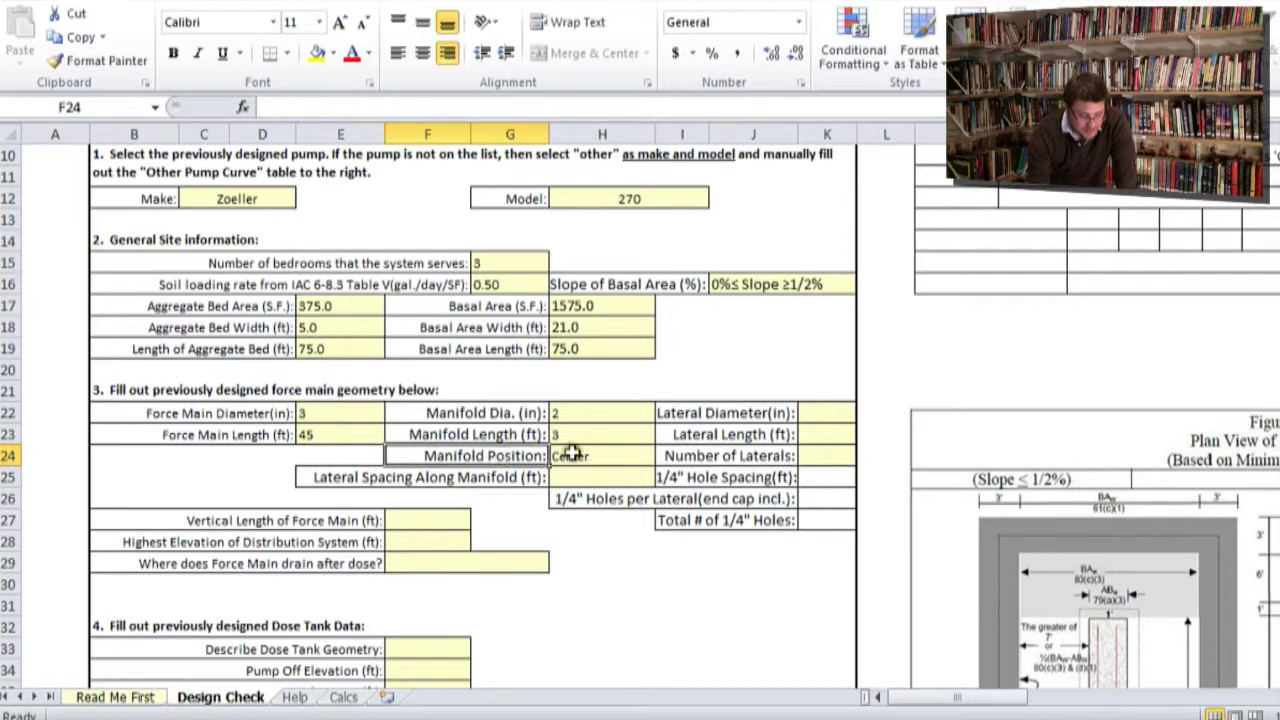
# - Review the Help sheet's Manifold Position explanation with its center and end manifold figures
pyautogui.click(293, 697)
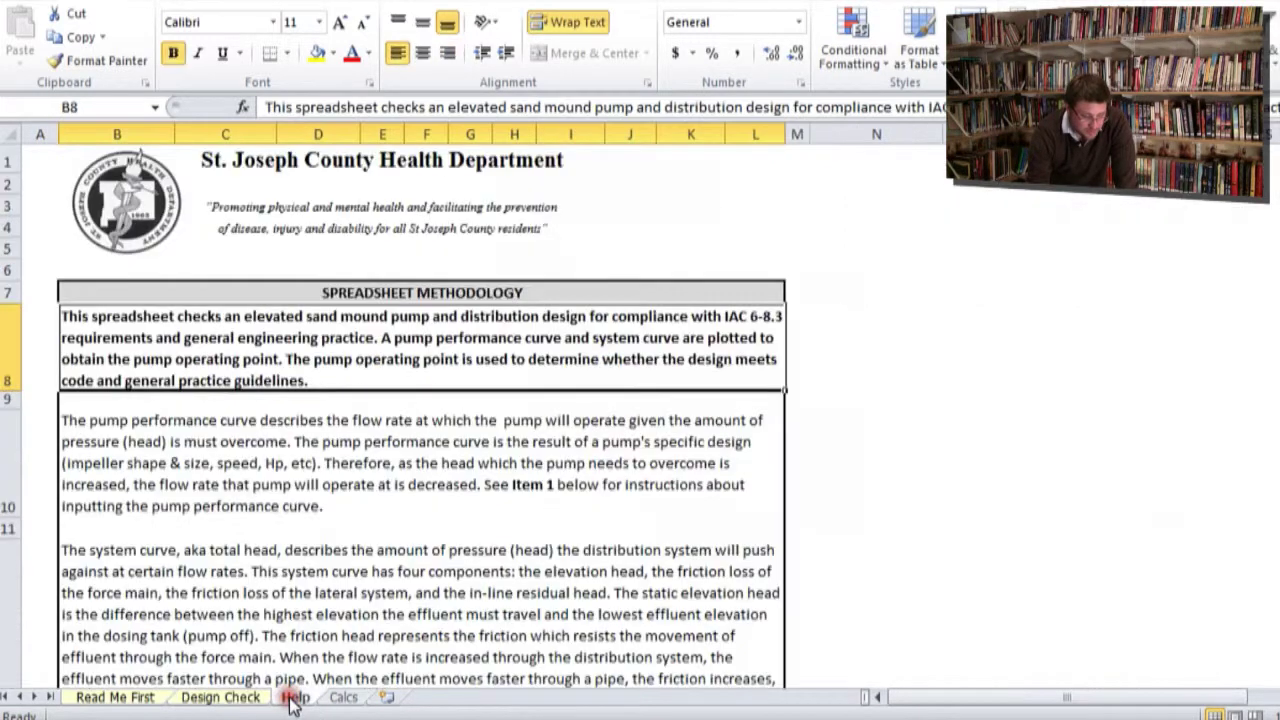
pyautogui.scroll(-10, 291, 568)
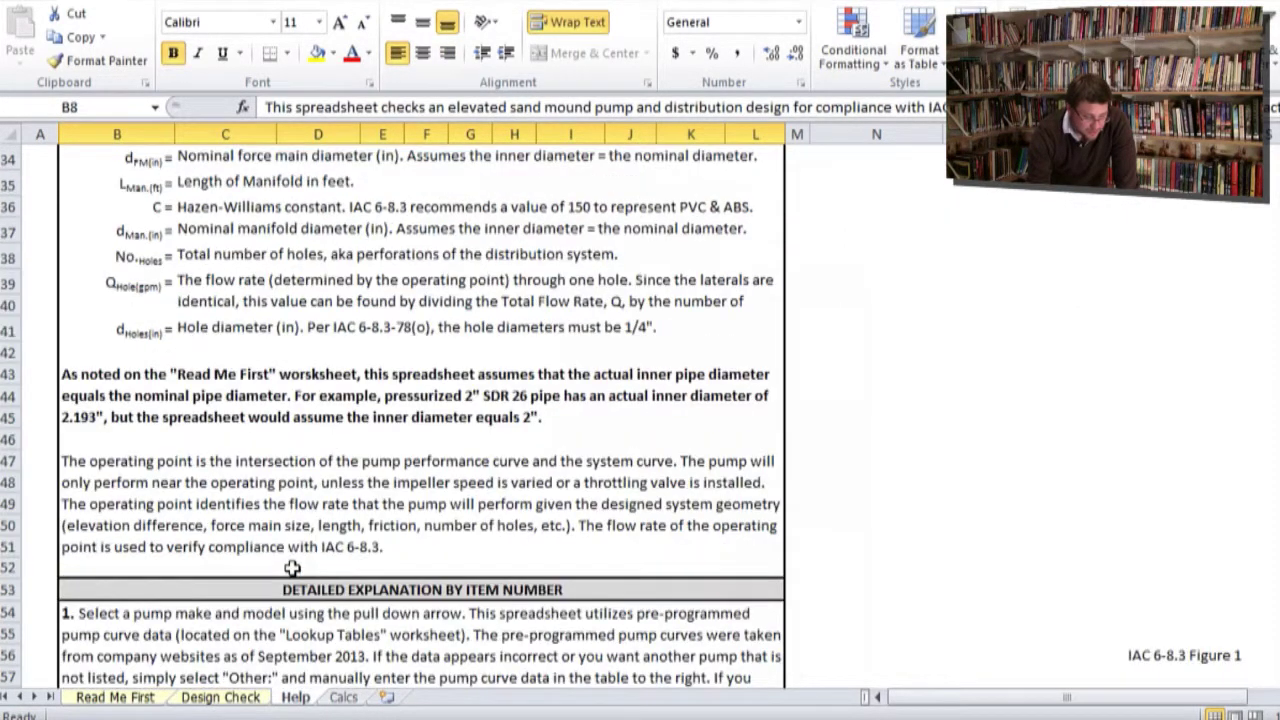
pyautogui.scroll(-13, 291, 568)
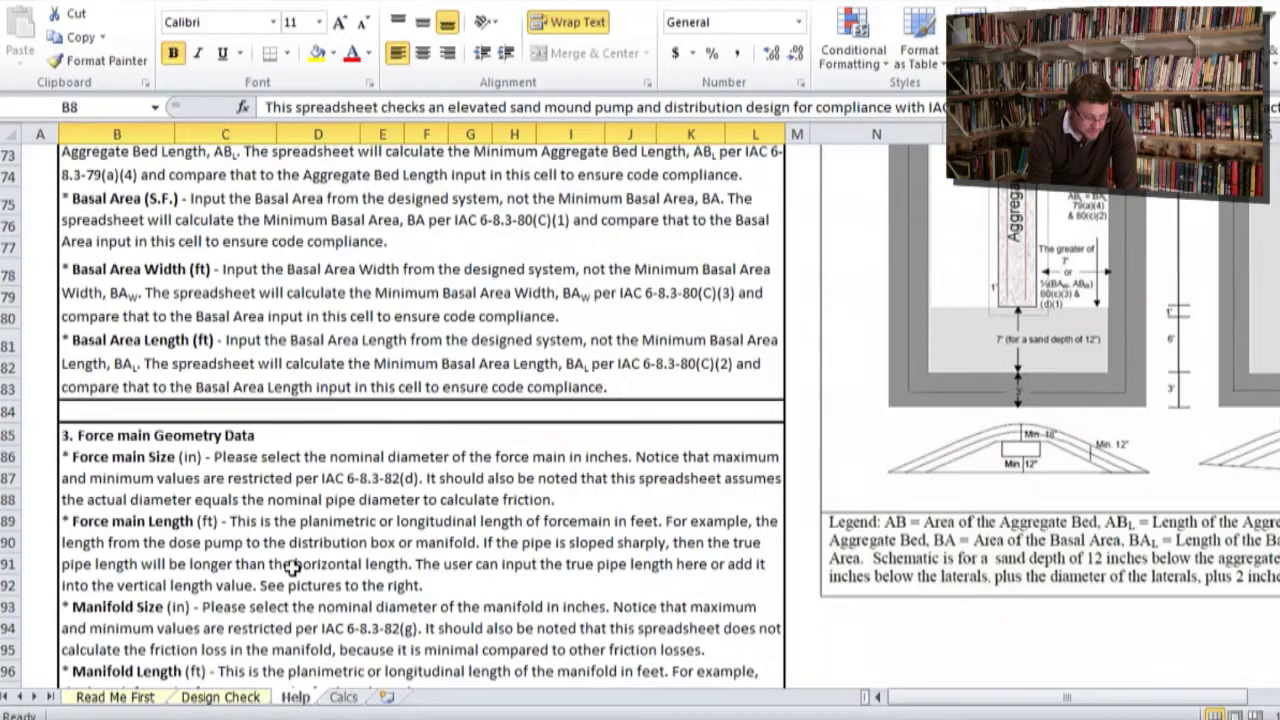
pyautogui.scroll(-5, 291, 567)
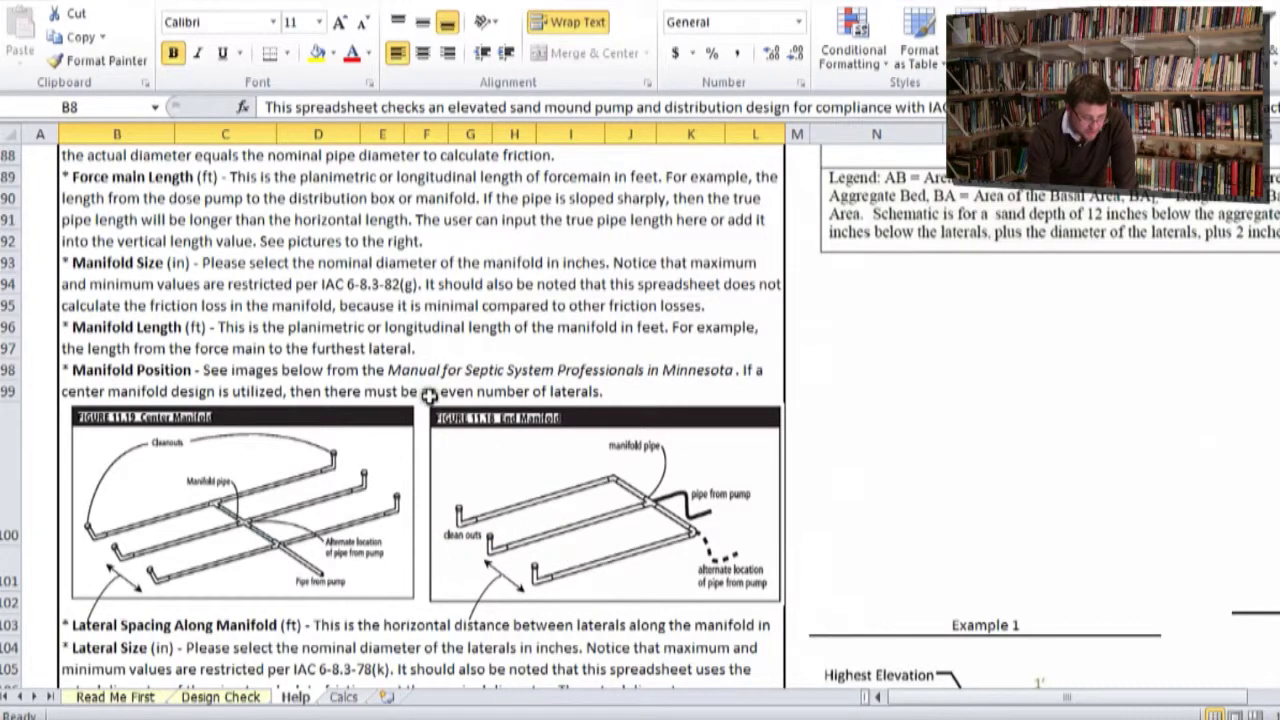
pyautogui.click(459, 380)
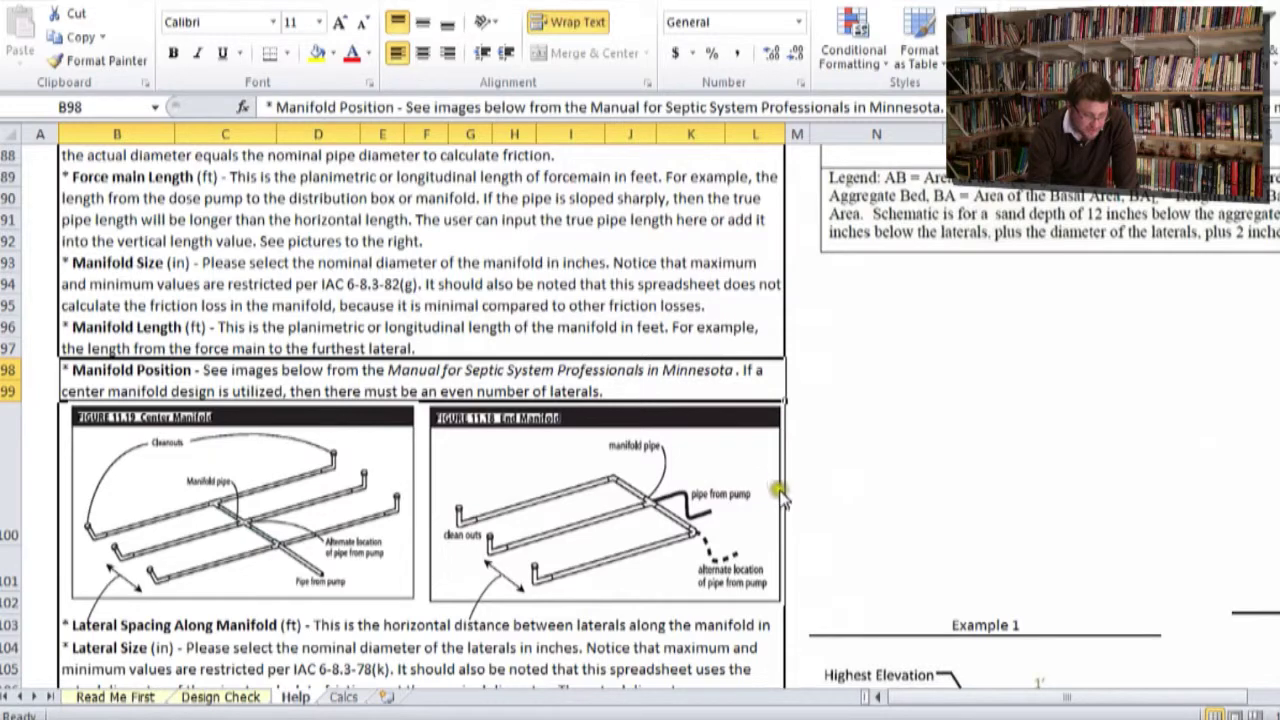
pyautogui.scroll(-2, 778, 488)
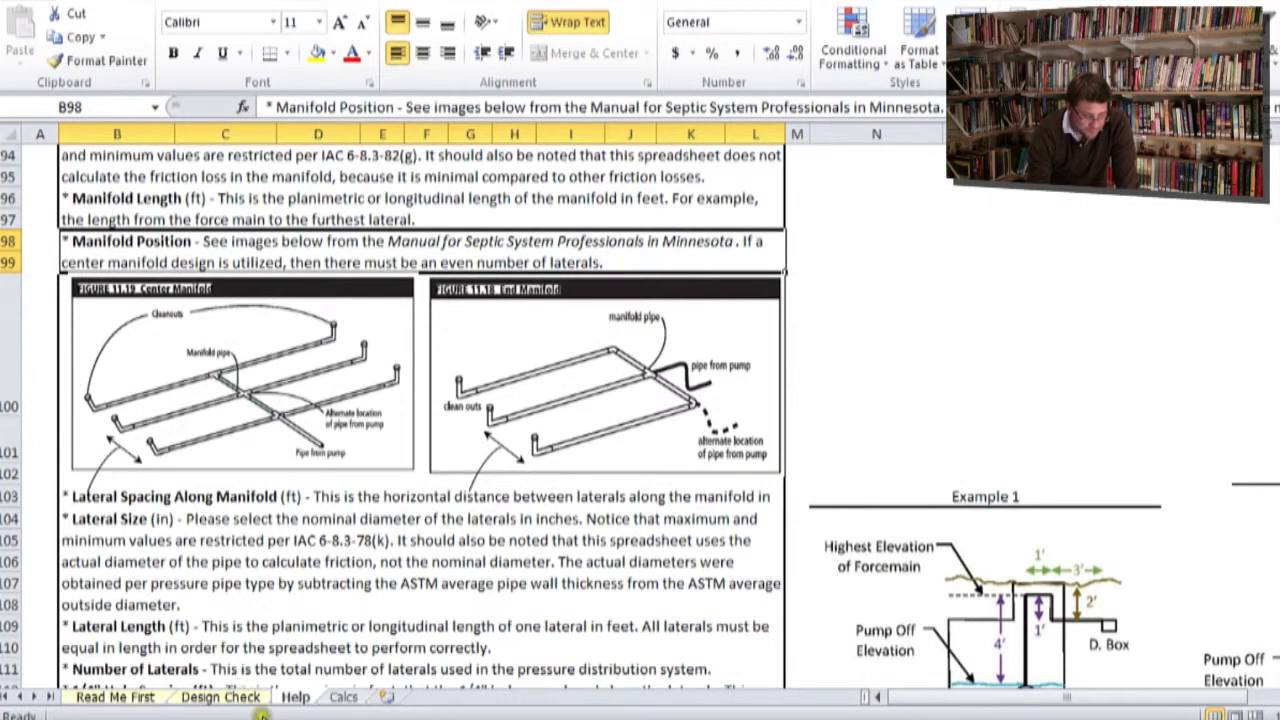
# - On the Design Check sheet, set the lateral spacing along the manifold to 3 ft
pyautogui.click(248, 695)
pyautogui.click(578, 477)
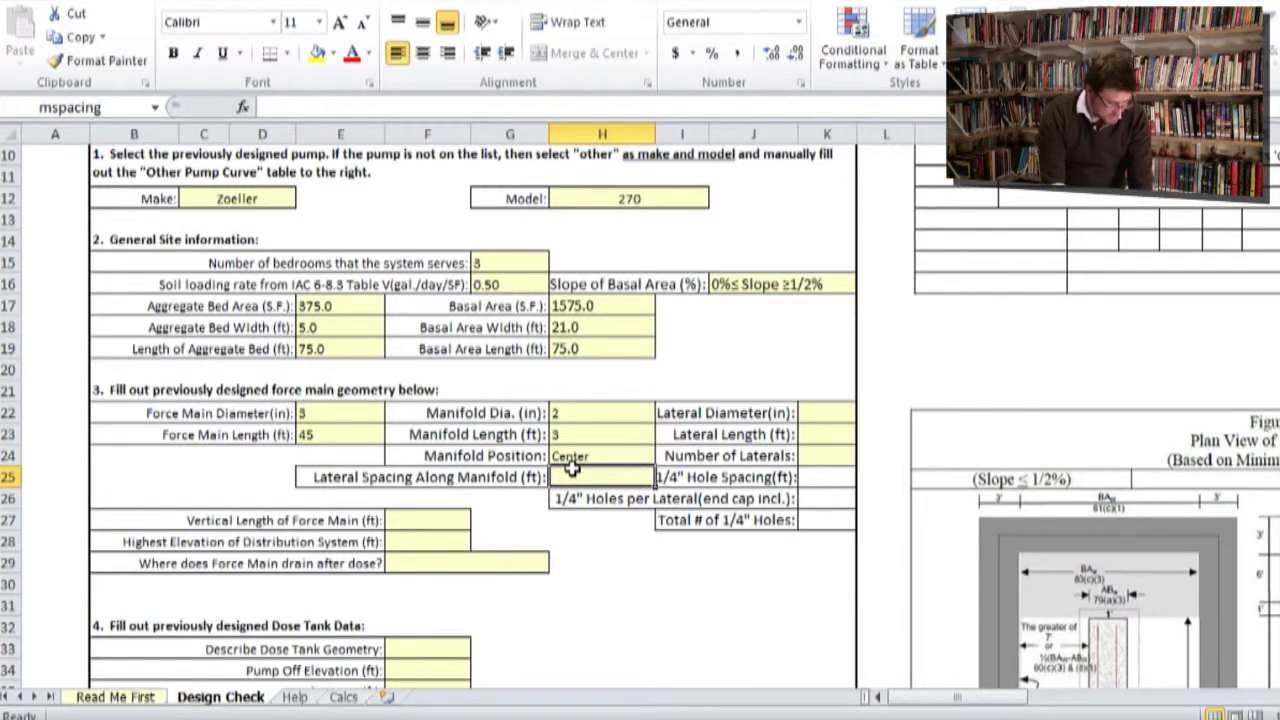
pyautogui.write('3')
pyautogui.press('Return')
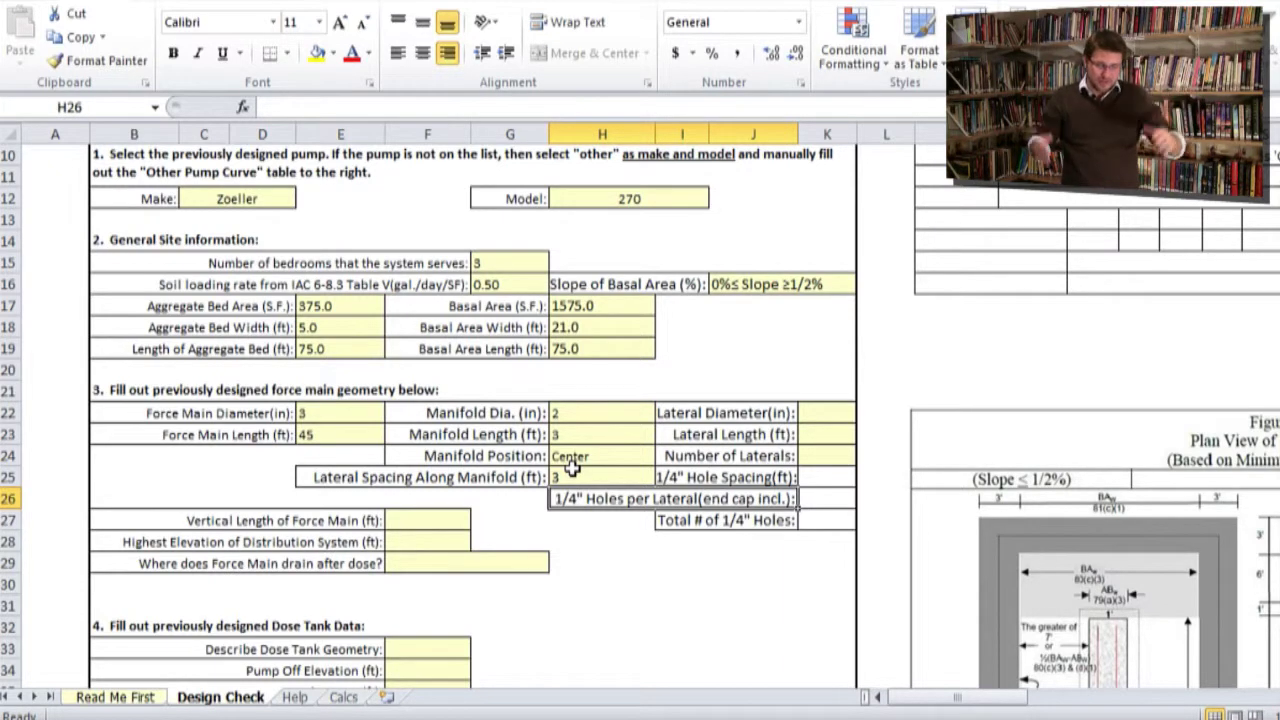
# - Enter the lateral data: diameter 1.25 in, length 36 ft and 4 laterals
pyautogui.click(834, 410)
pyautogui.click(866, 413)
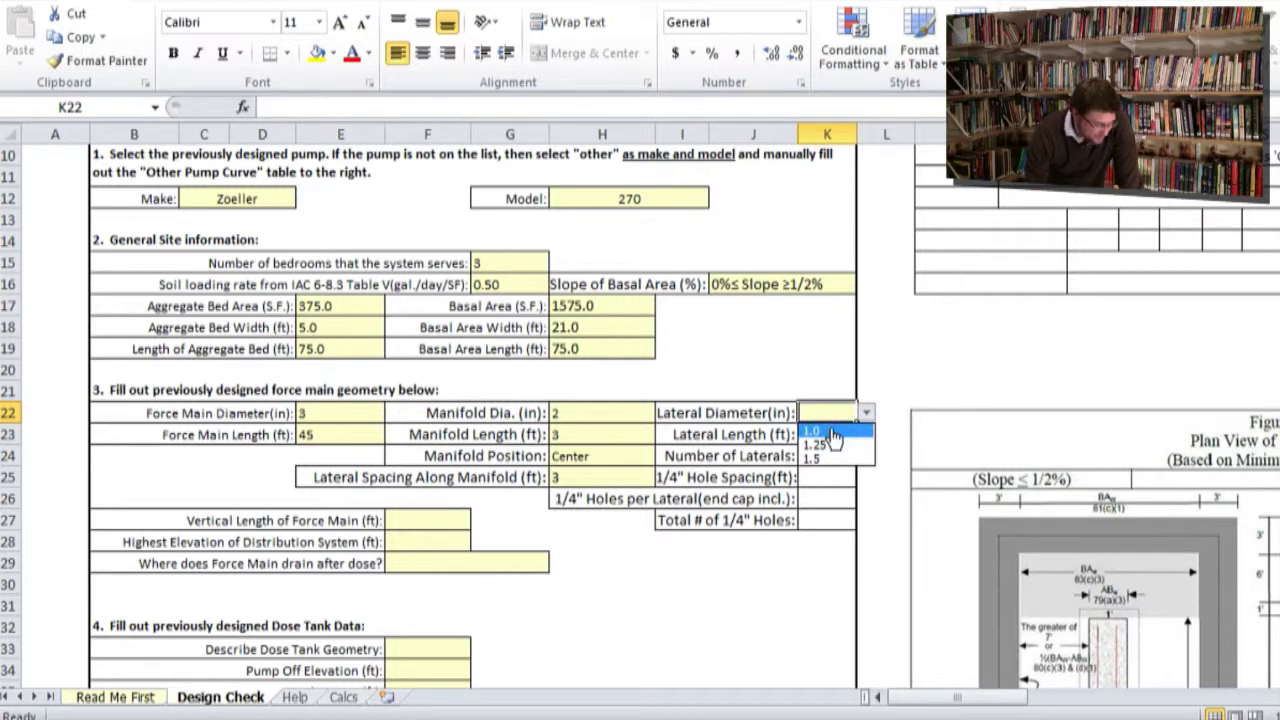
pyautogui.click(834, 446)
pyautogui.click(825, 433)
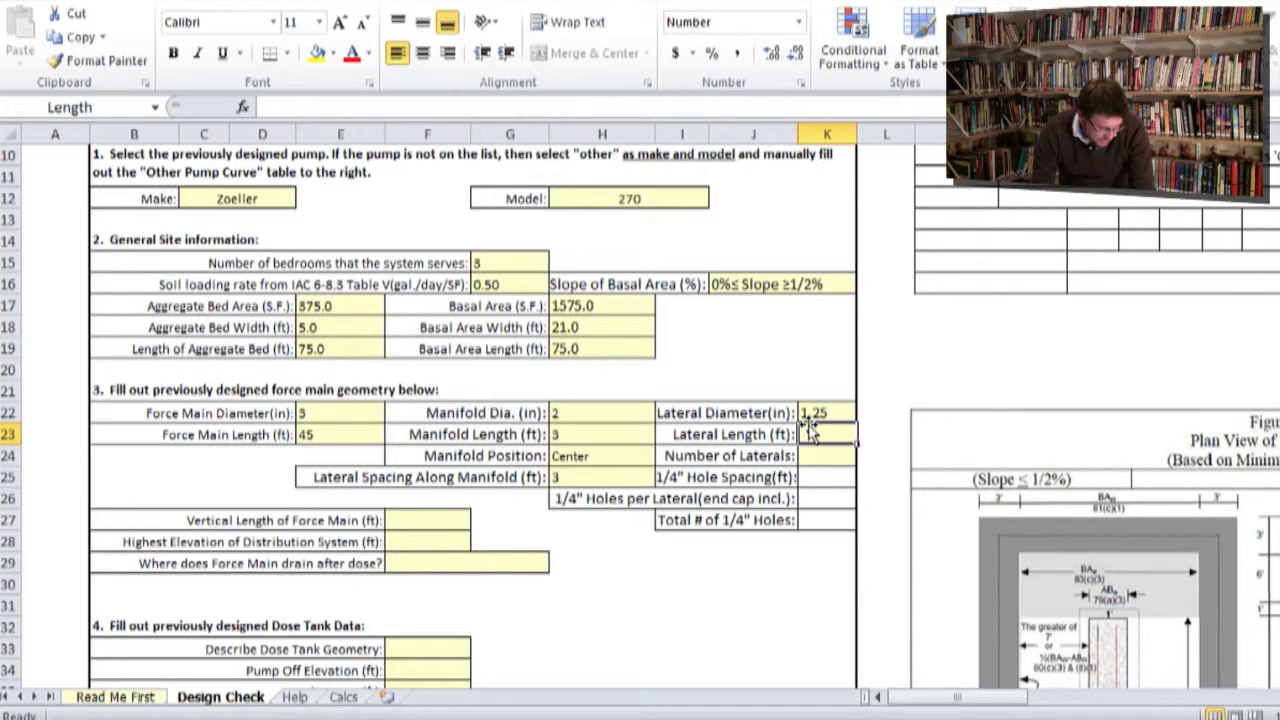
pyautogui.write('36')
pyautogui.click(818, 455)
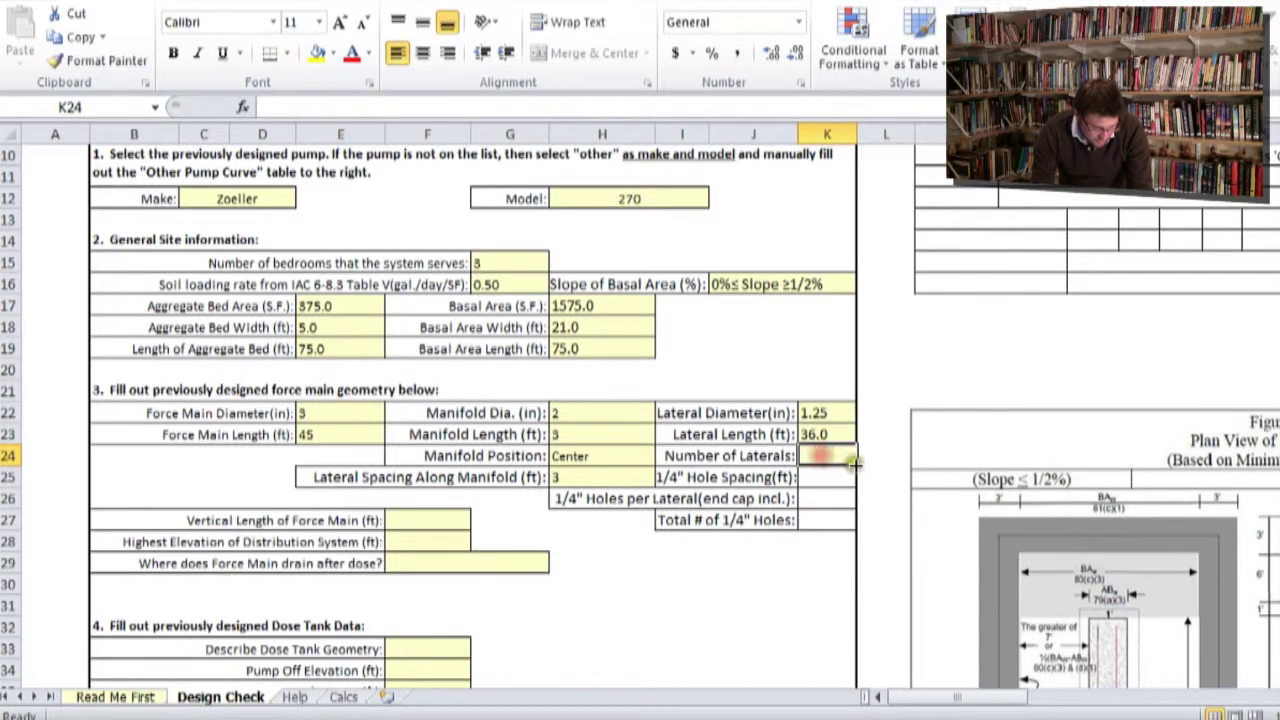
pyautogui.write('4')
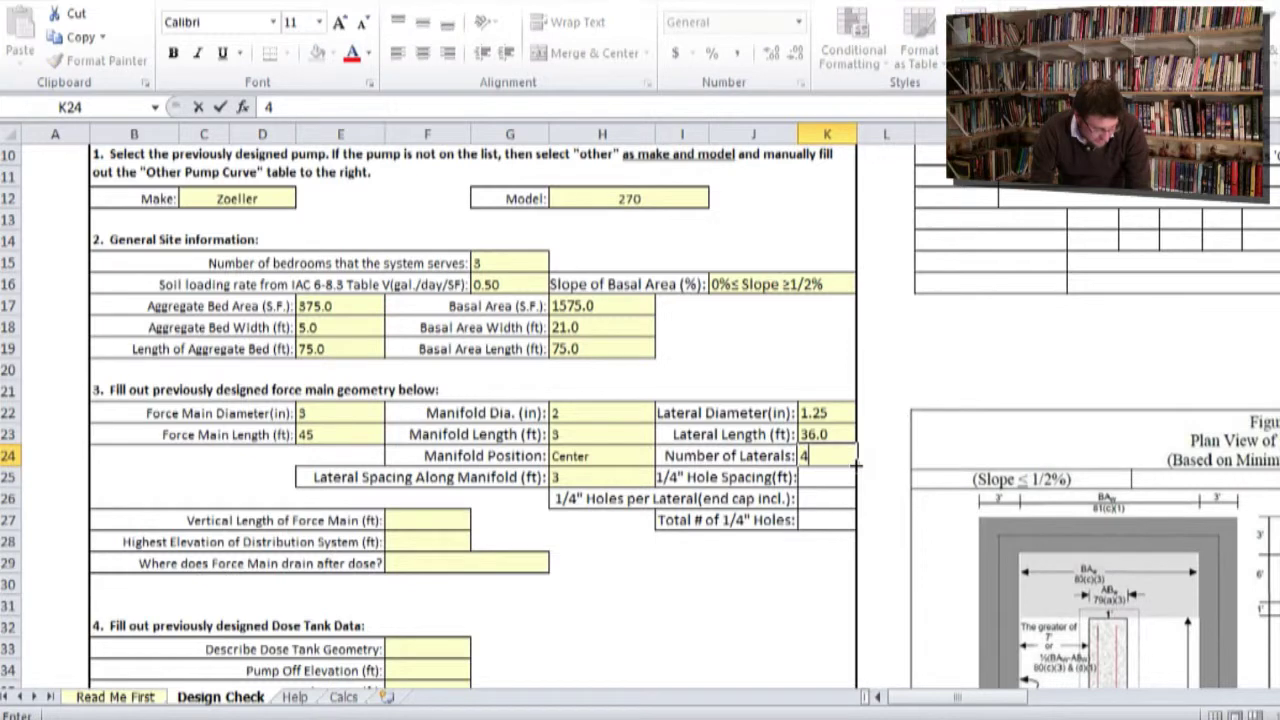
pyautogui.press('Return')
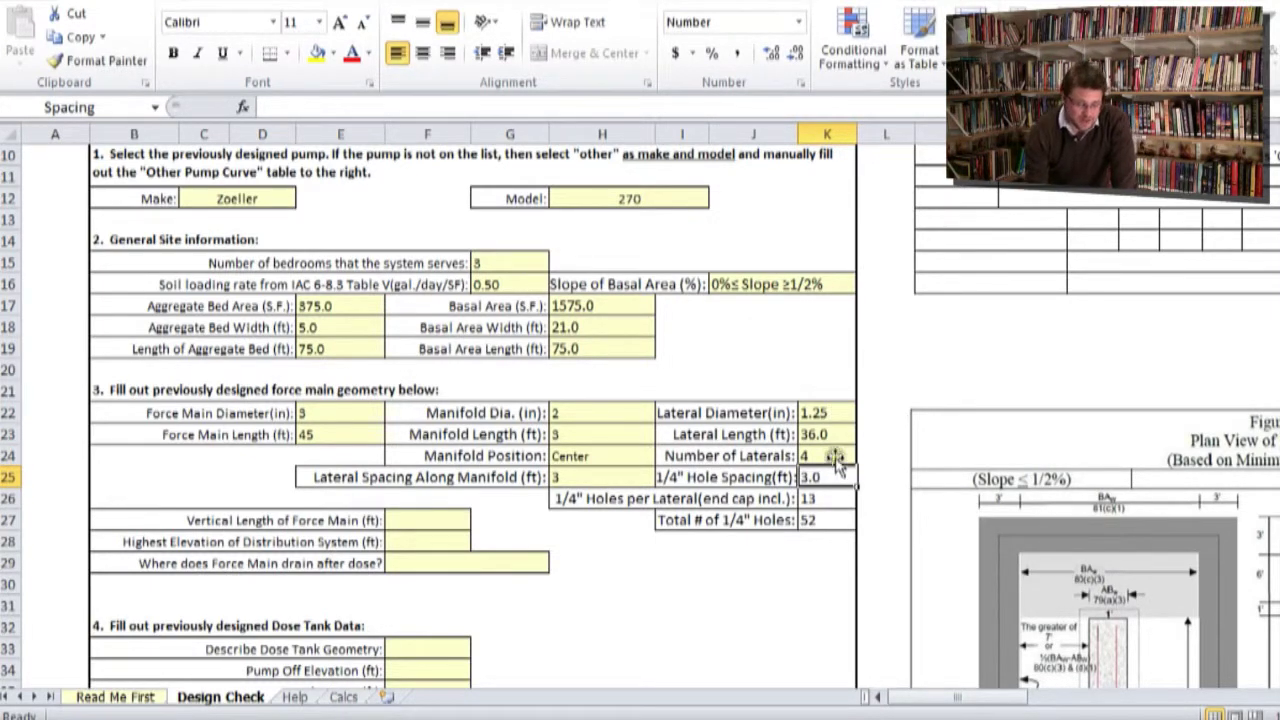
# - Examine the calculated 1/4" hole spacing and hole counts, and the Help sheet's explanation of how holes per lateral are determined
pyautogui.moveTo(825, 476); pyautogui.dragTo(815, 523)
pyautogui.click(815, 522)
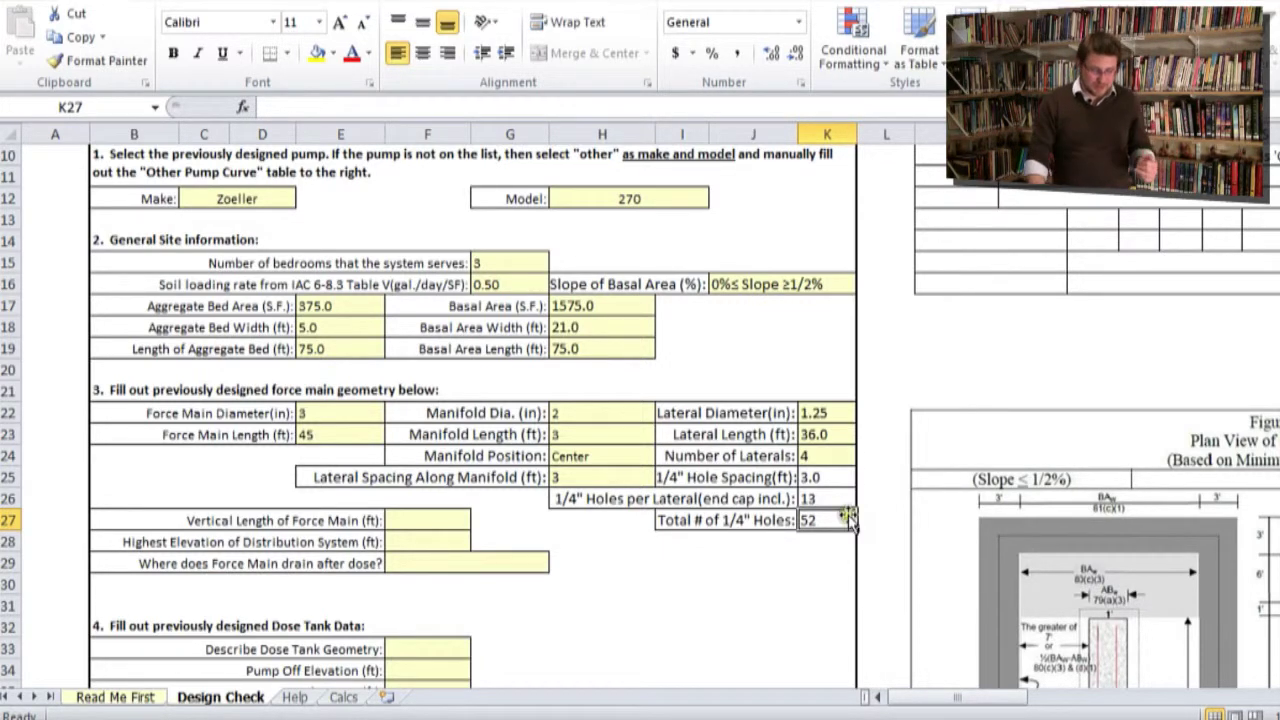
pyautogui.click(300, 697)
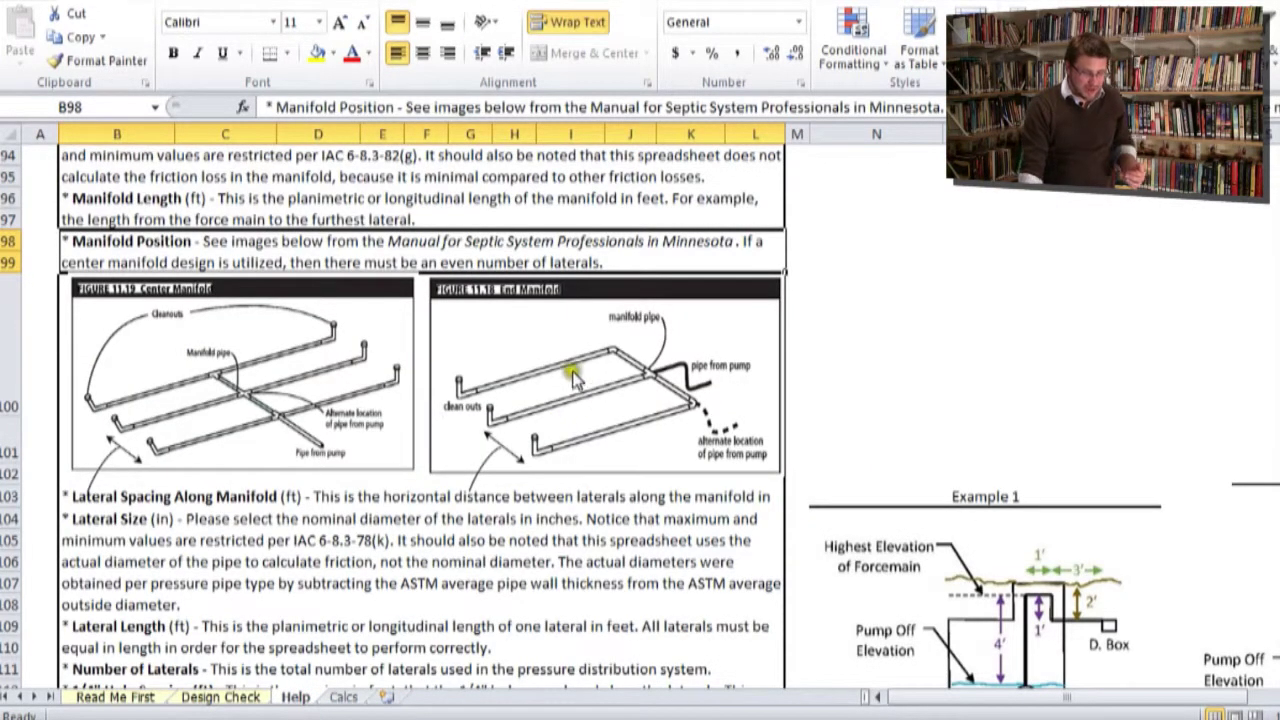
pyautogui.scroll(-4, 282, 485)
pyautogui.scroll(-1, 350, 378)
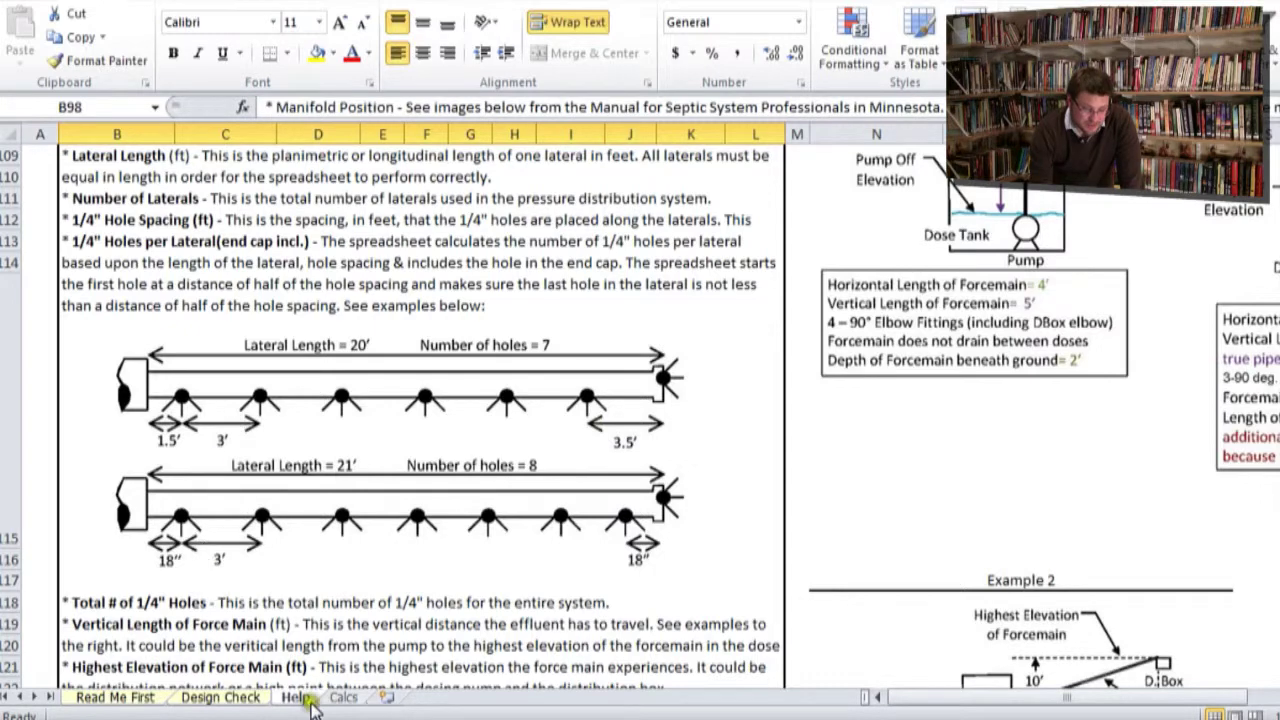
# - On the Design Check sheet, set the force main's vertical length to 6.41 ft and the distribution system's highest elevation to 101.33 ft
pyautogui.click(245, 704)
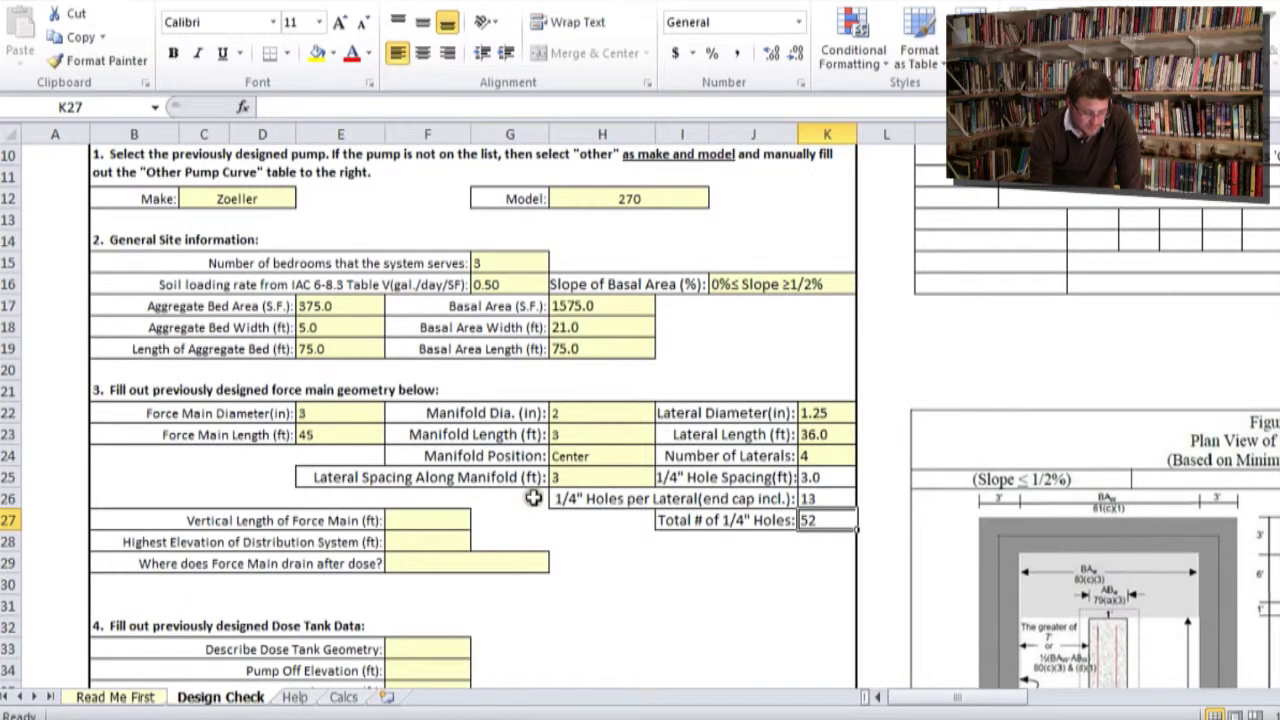
pyautogui.click(456, 518)
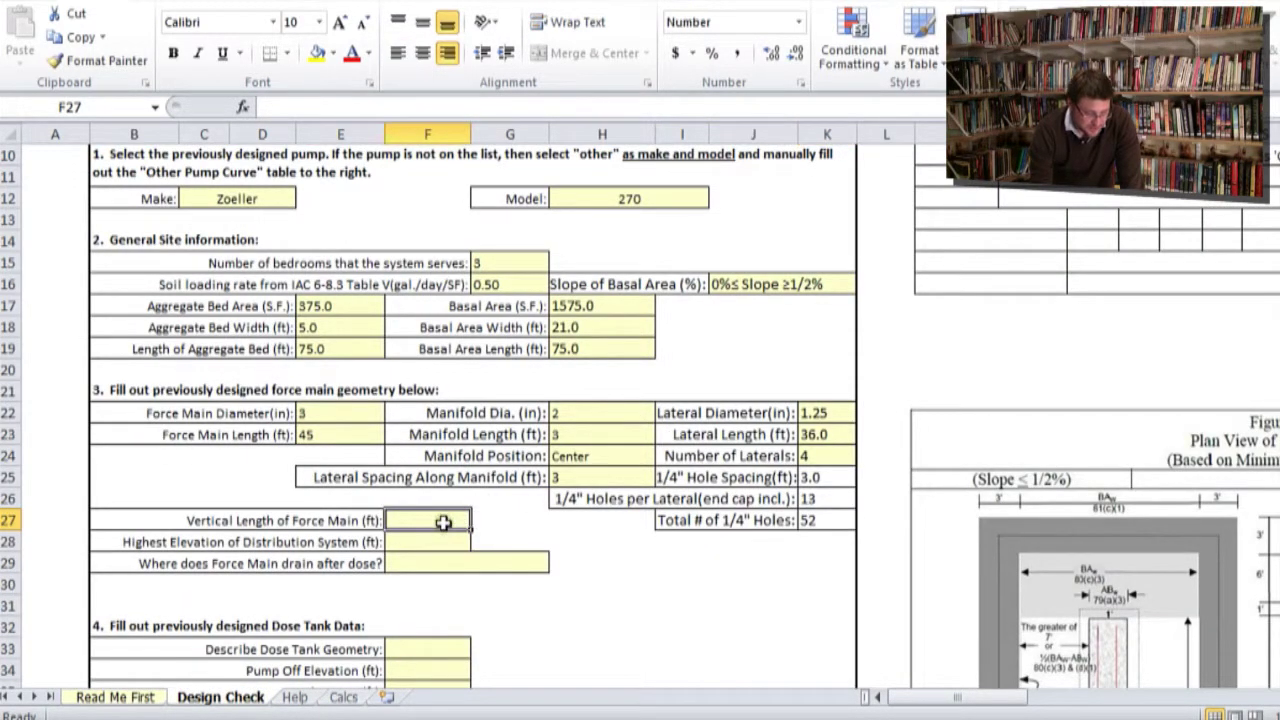
pyautogui.write('6.41')
pyautogui.press('Return')
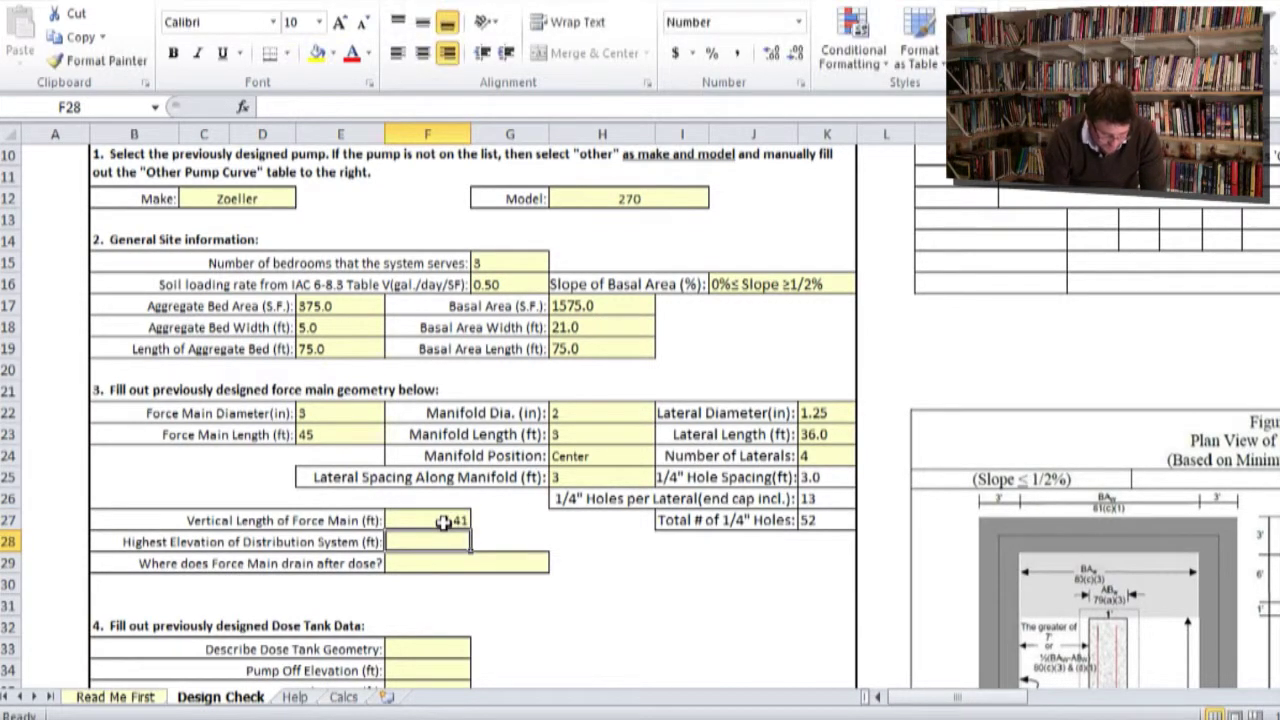
pyautogui.write('101')
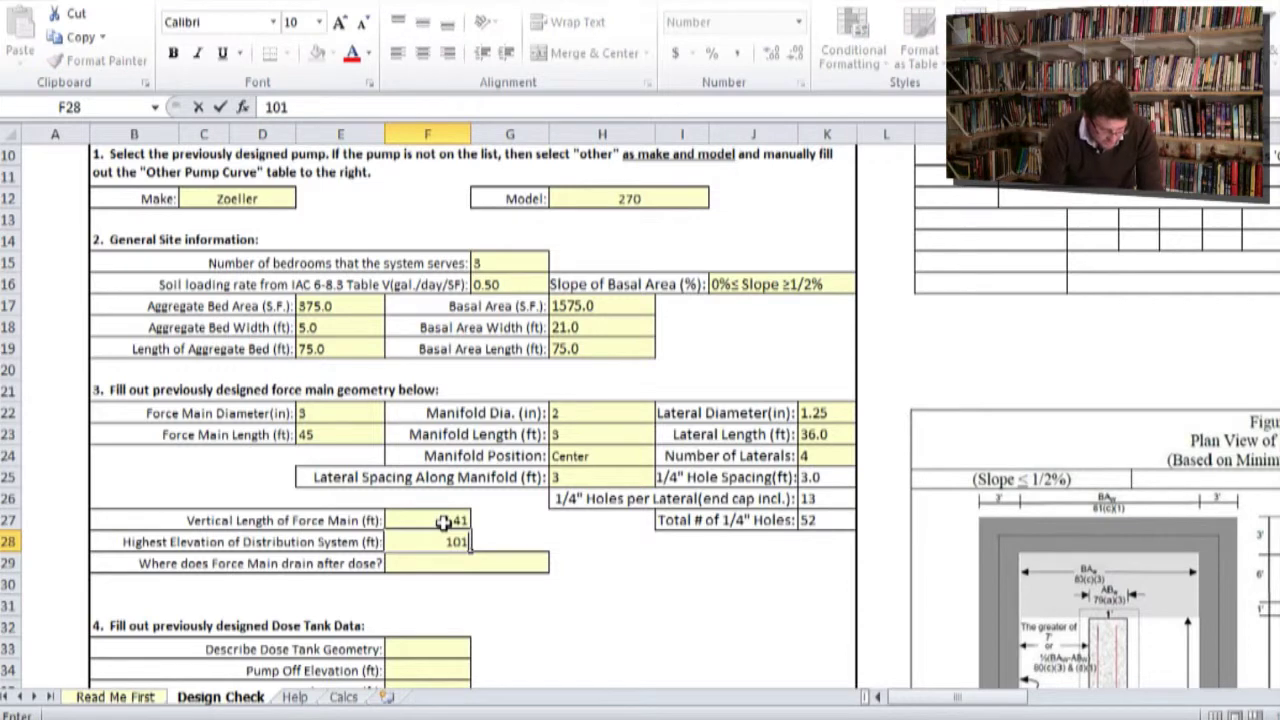
pyautogui.write('.33')
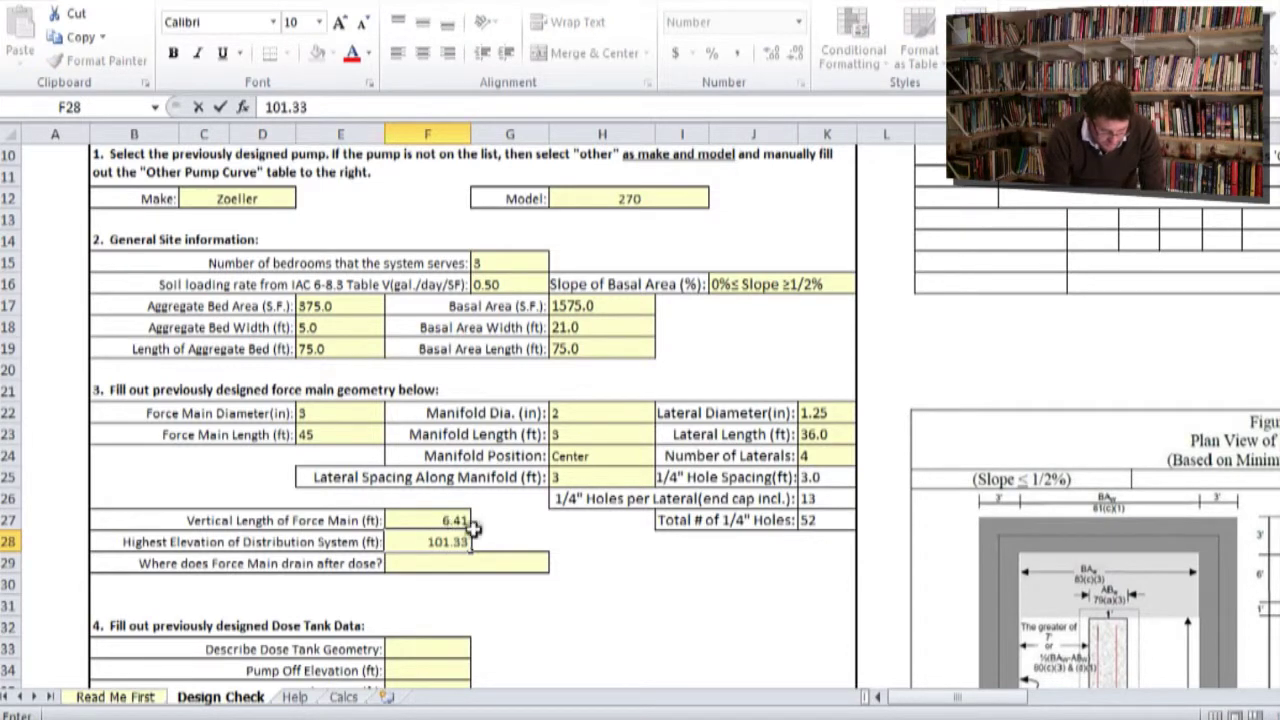
# - Specify Dose Tank as the place where the force main drains after a dose
pyautogui.click(490, 563)
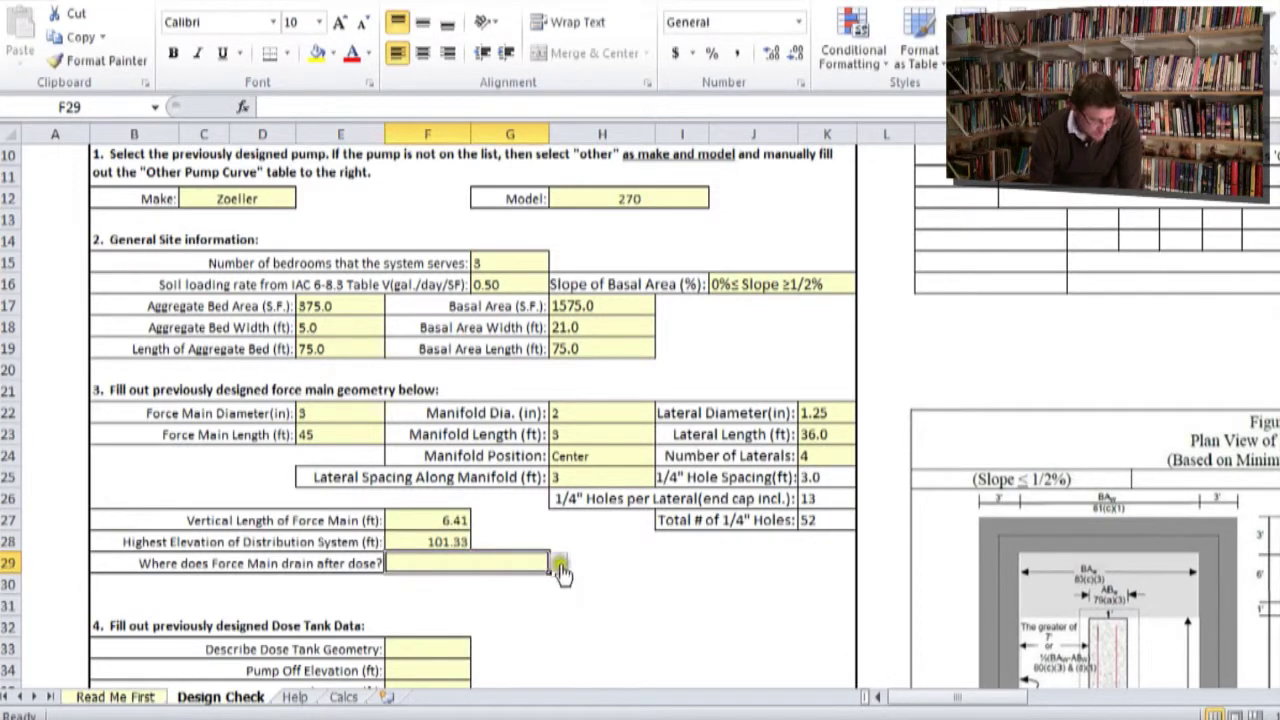
pyautogui.click(558, 565)
pyautogui.click(512, 583)
# - Describe the dose tank geometry as Ave. Gal./Ft and enter 269 as its value
pyautogui.click(440, 650)
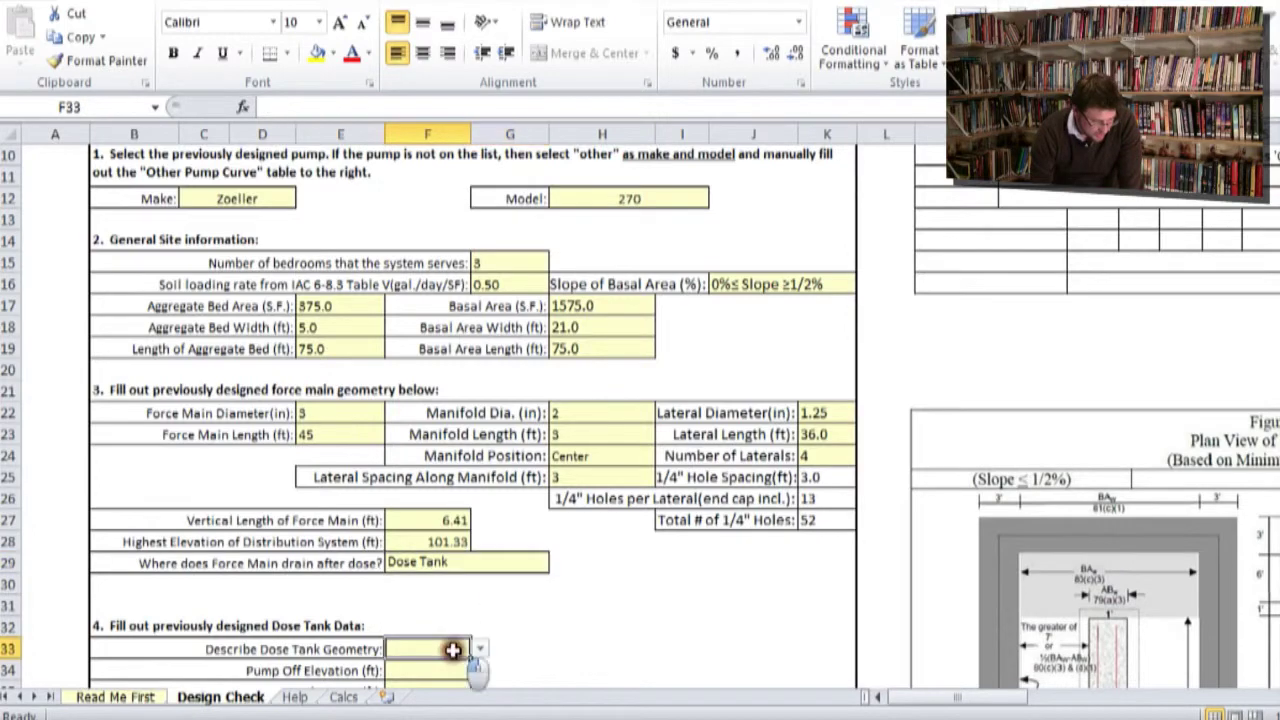
pyautogui.scroll(-4, 460, 600)
pyautogui.click(481, 394)
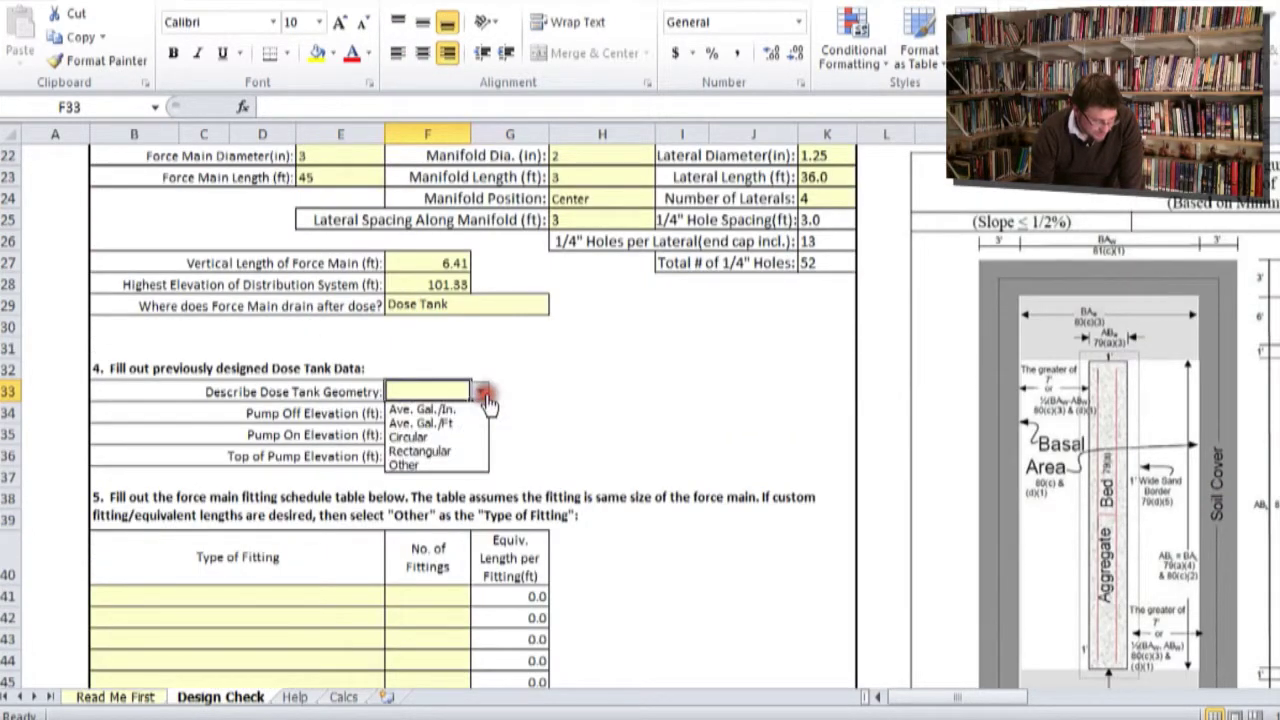
pyautogui.click(458, 428)
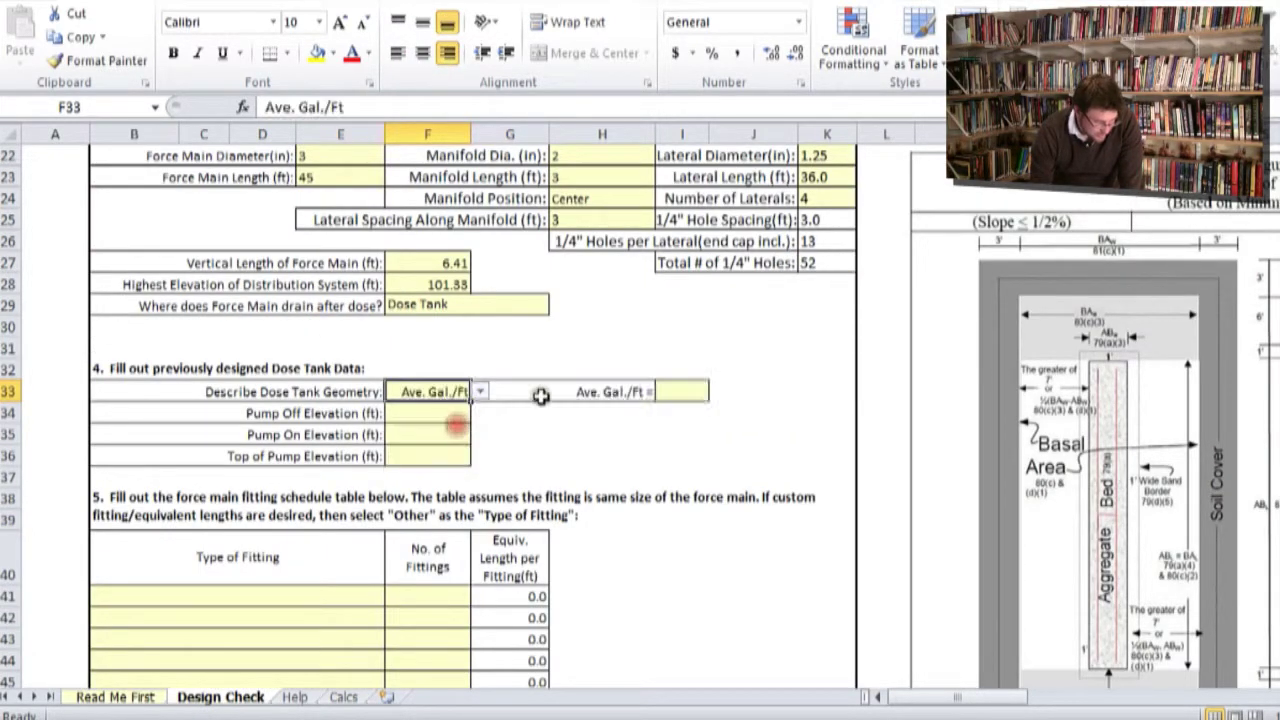
pyautogui.click(680, 394)
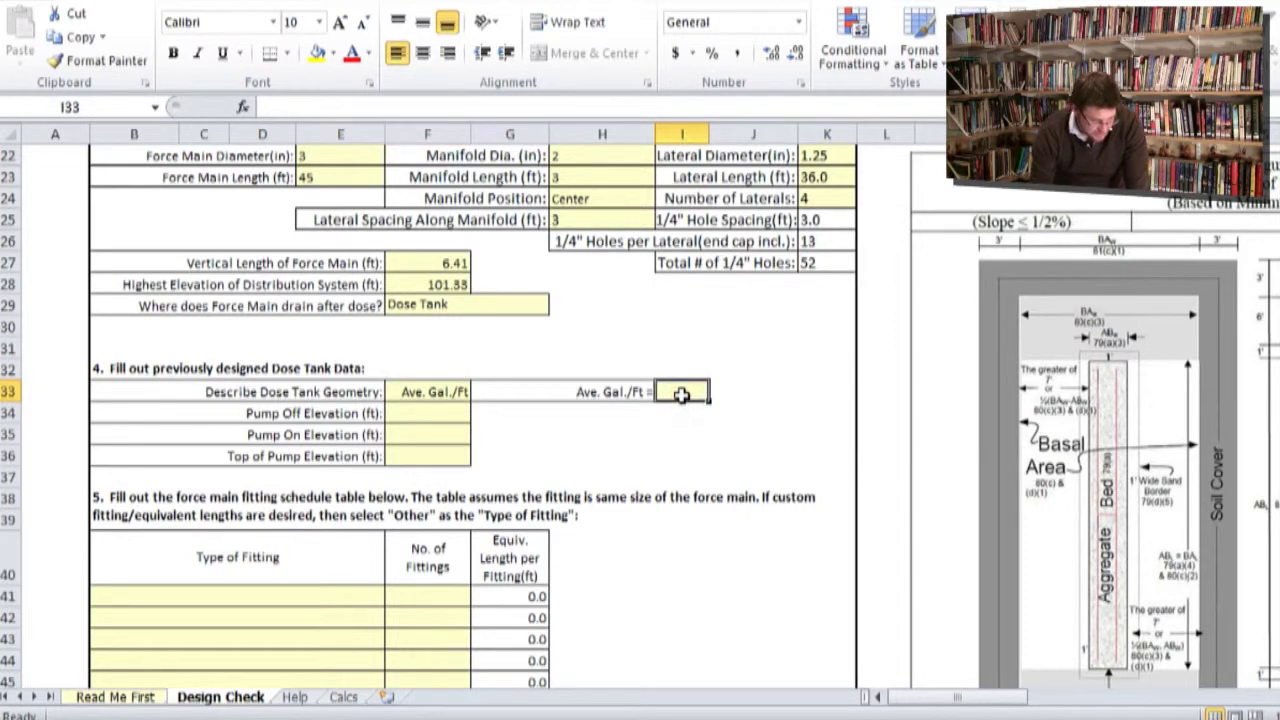
pyautogui.write('269')
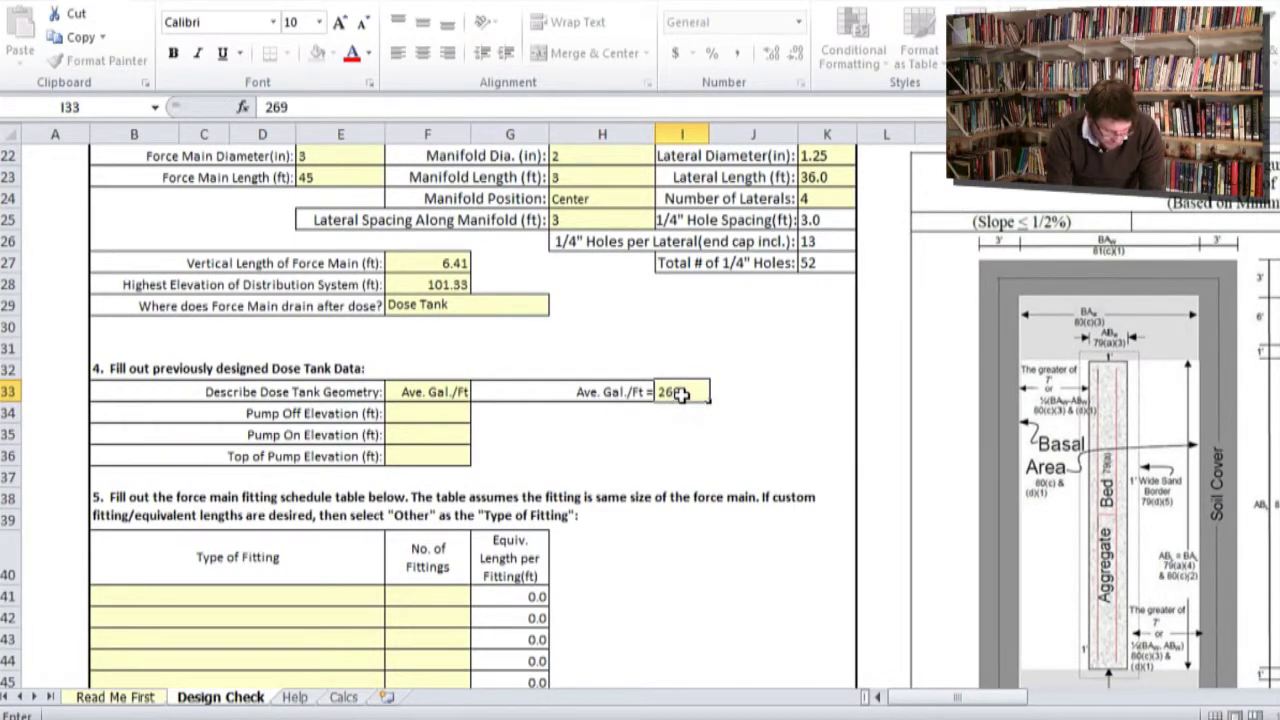
pyautogui.press('Return')
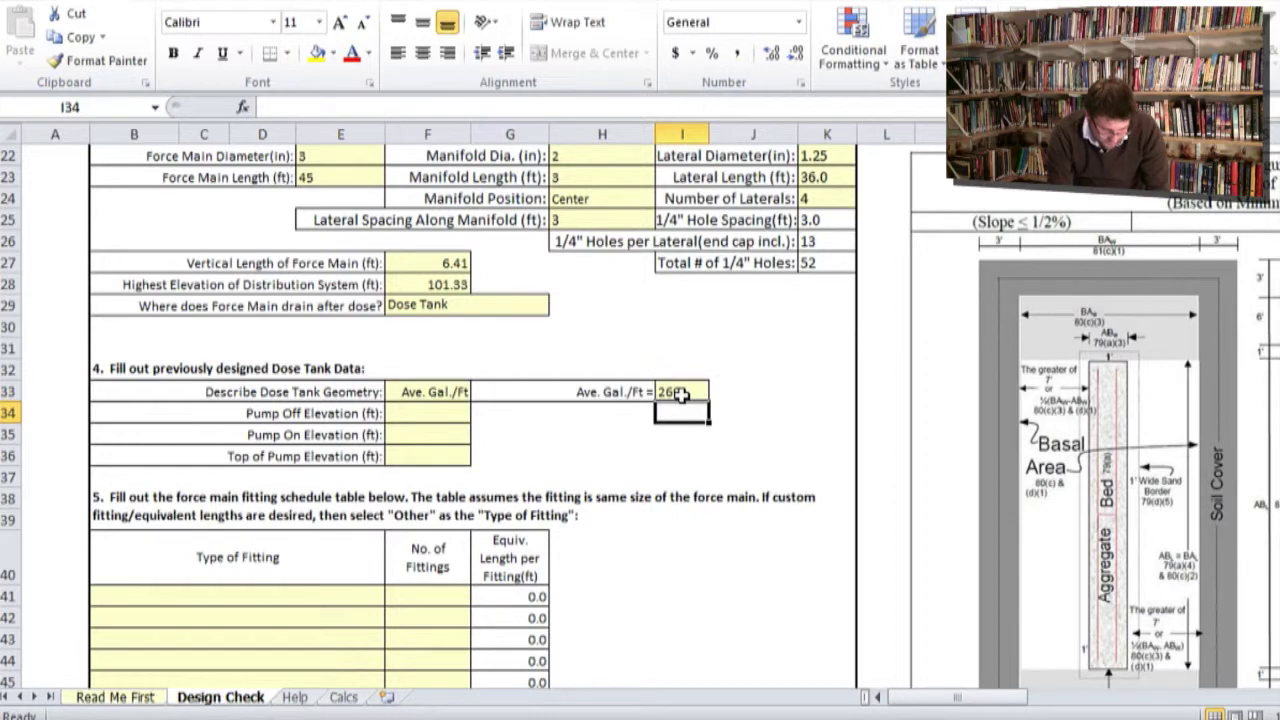
# - Set the dose tank's pump off elevation to 94.92 ft, pump on elevation to 95.40 ft and top of pump elevation to 94.92 ft
pyautogui.click(427, 413)
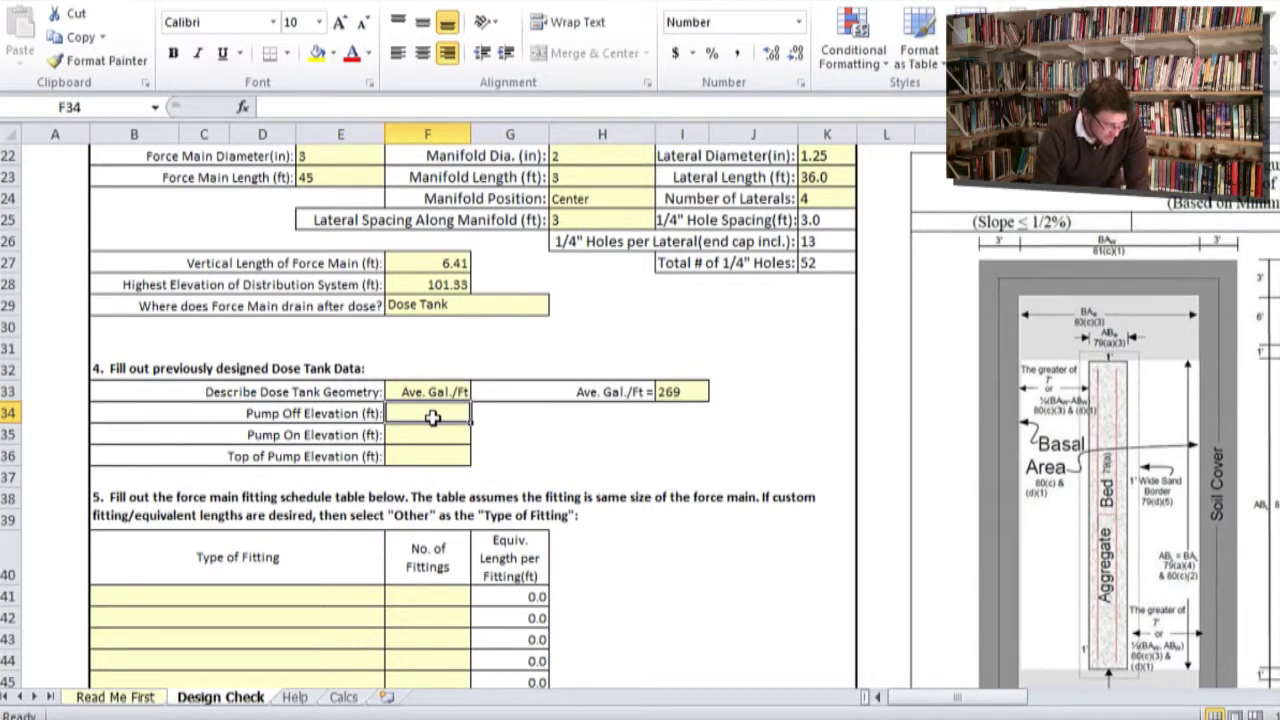
pyautogui.write('94.')
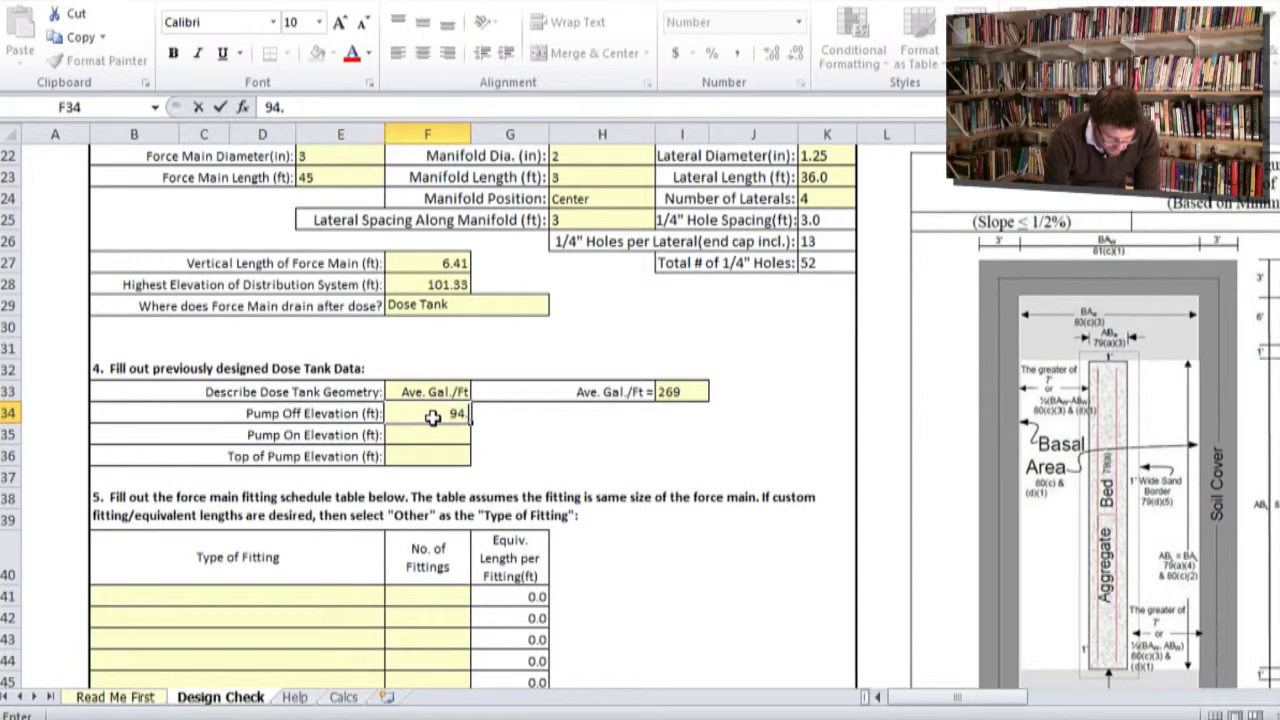
pyautogui.write('92')
pyautogui.press('Return')
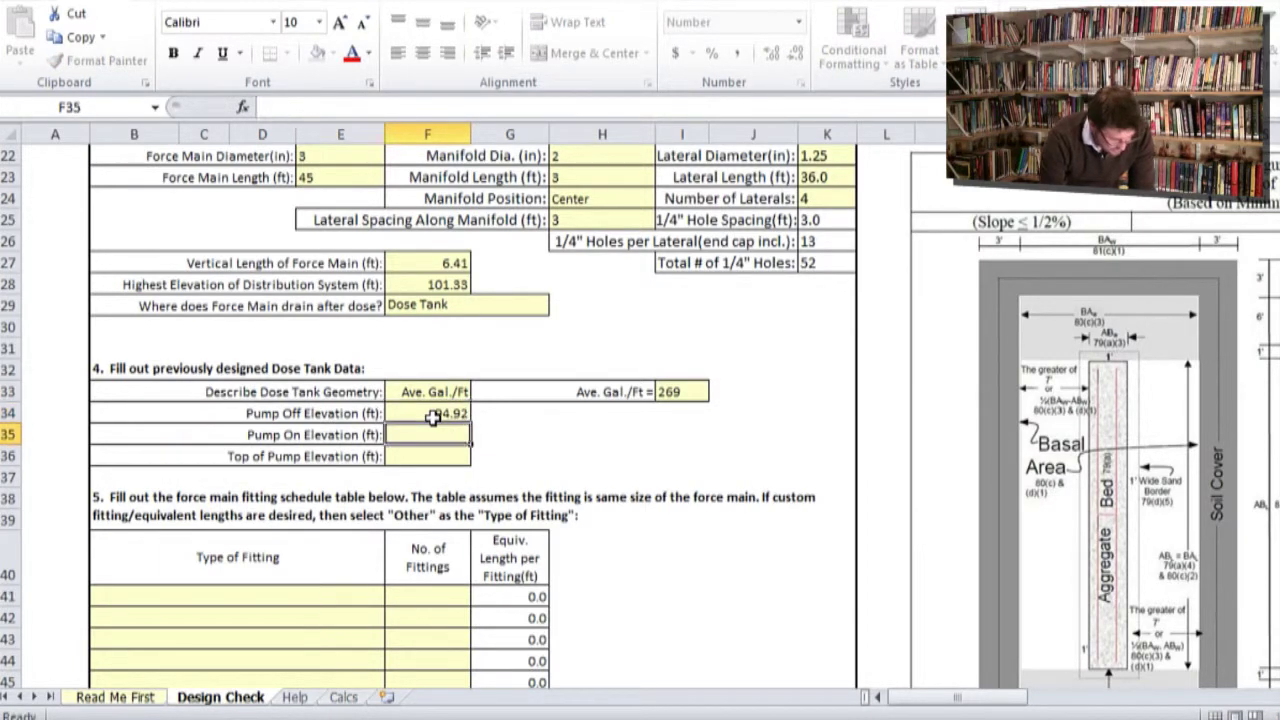
pyautogui.write('95.40')
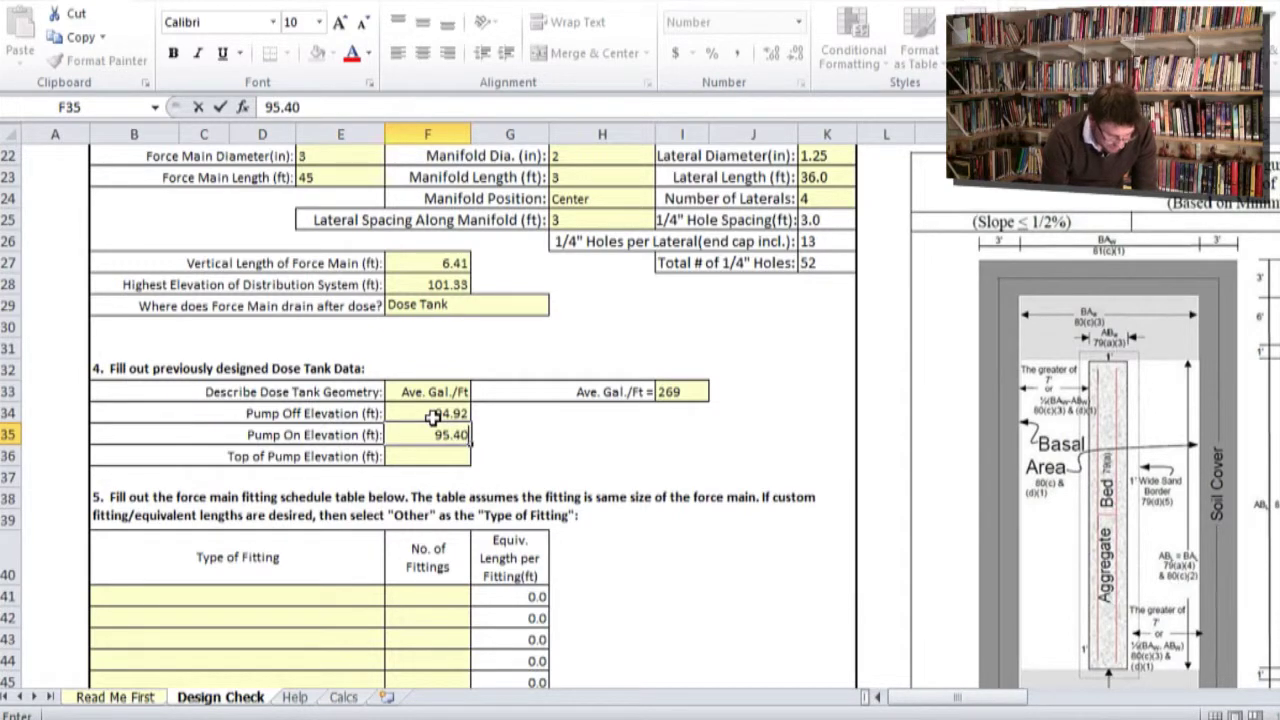
pyautogui.press('Return')
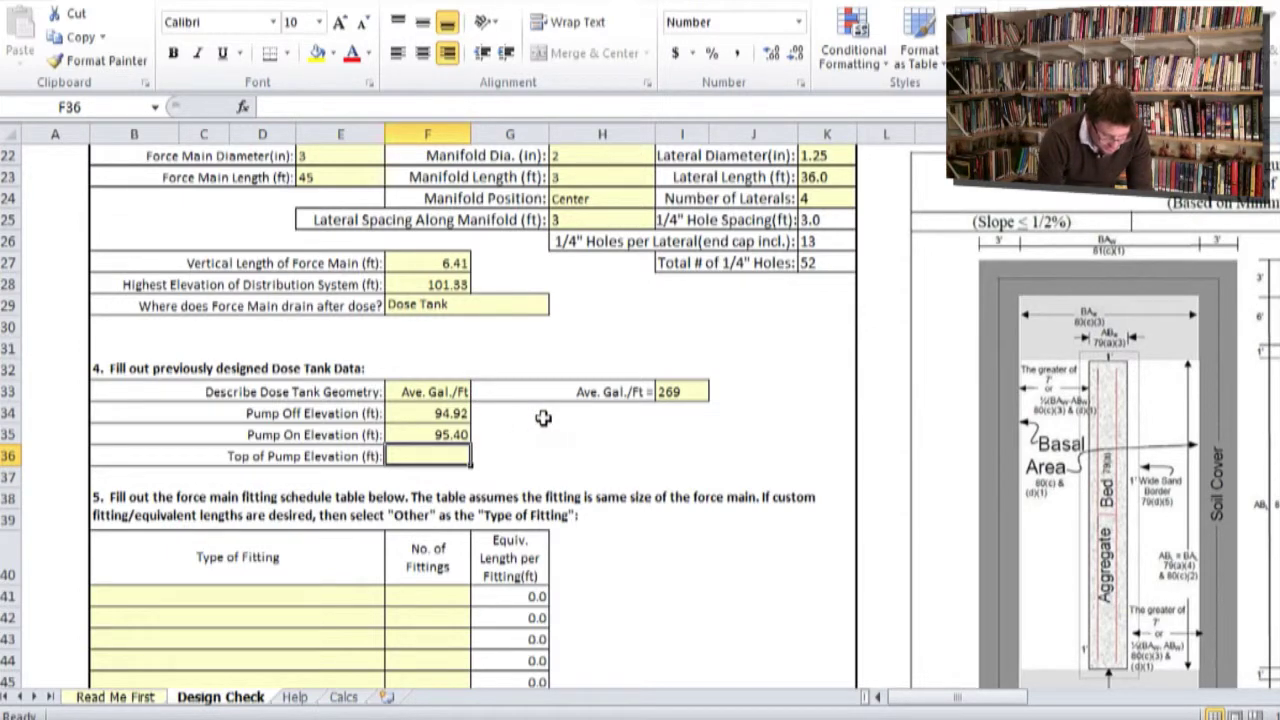
pyautogui.write('94.')
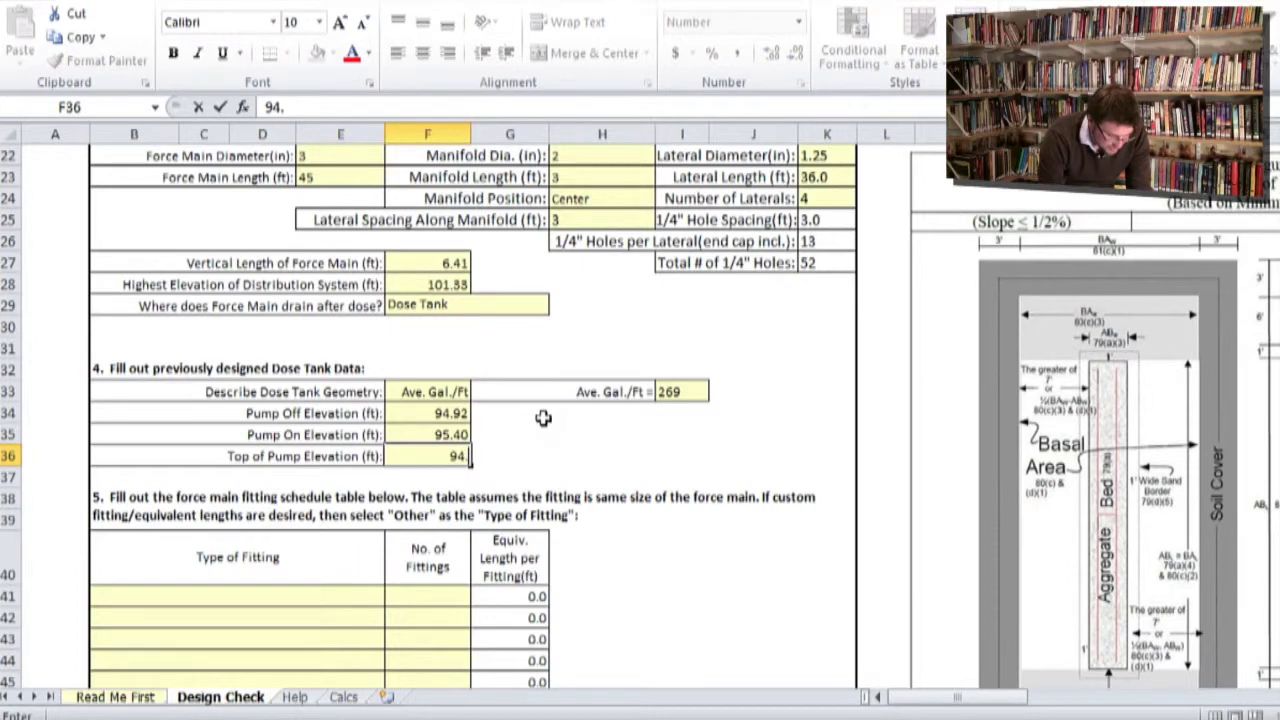
pyautogui.write('92')
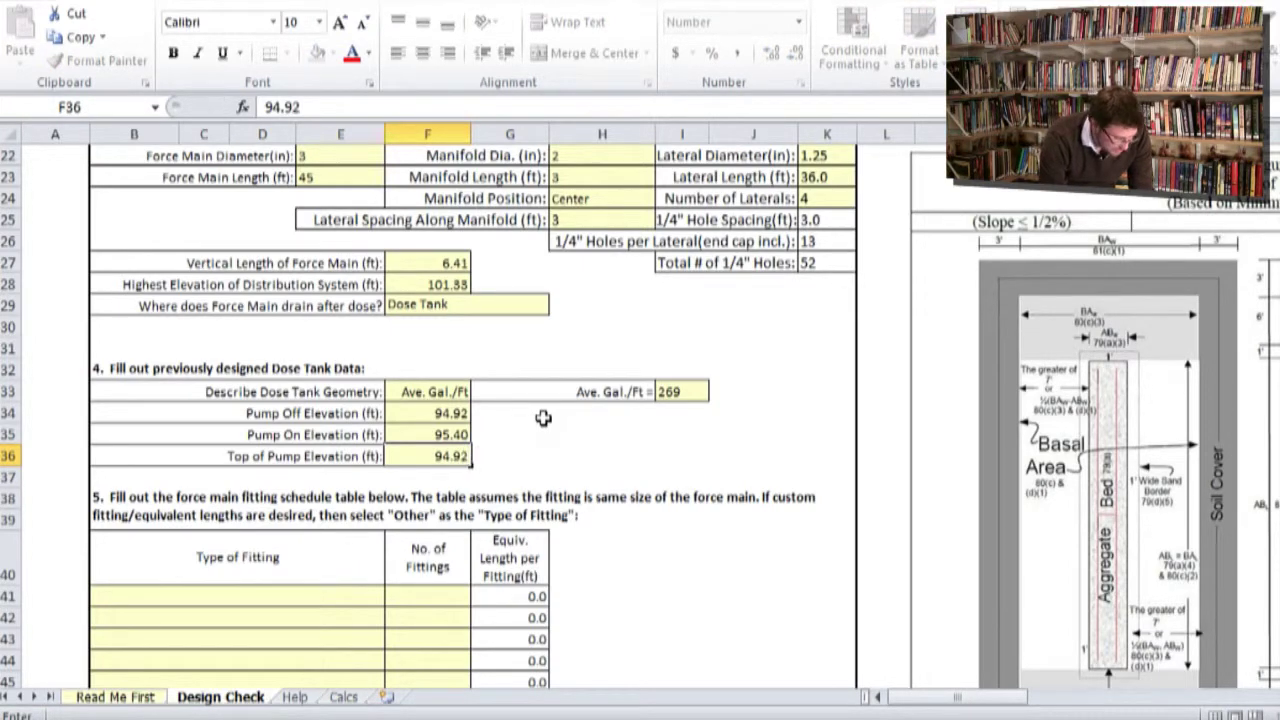
pyautogui.press('Return')
# - Enter three 90° Elbow, Std Sharp Inside Rad. fittings in the first row of the force main fitting schedule
pyautogui.scroll(-2, 527, 416)
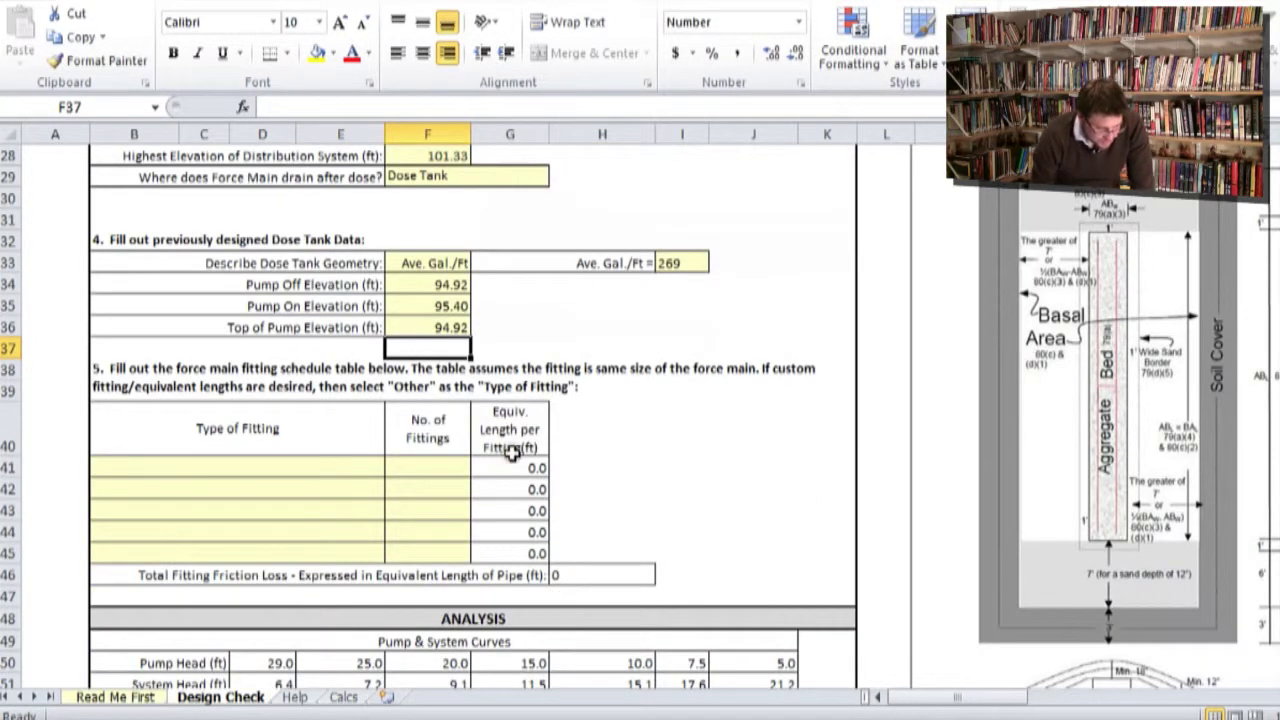
pyautogui.click(357, 470)
pyautogui.click(394, 468)
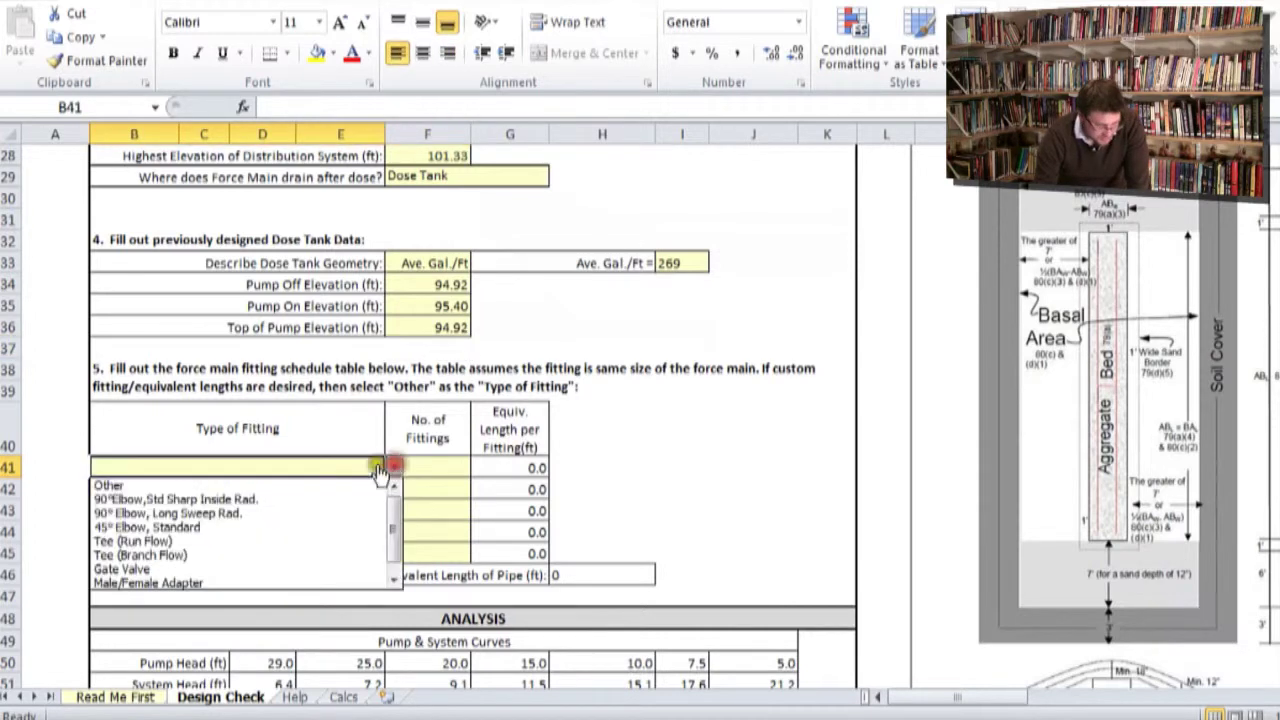
pyautogui.click(300, 499)
pyautogui.click(441, 463)
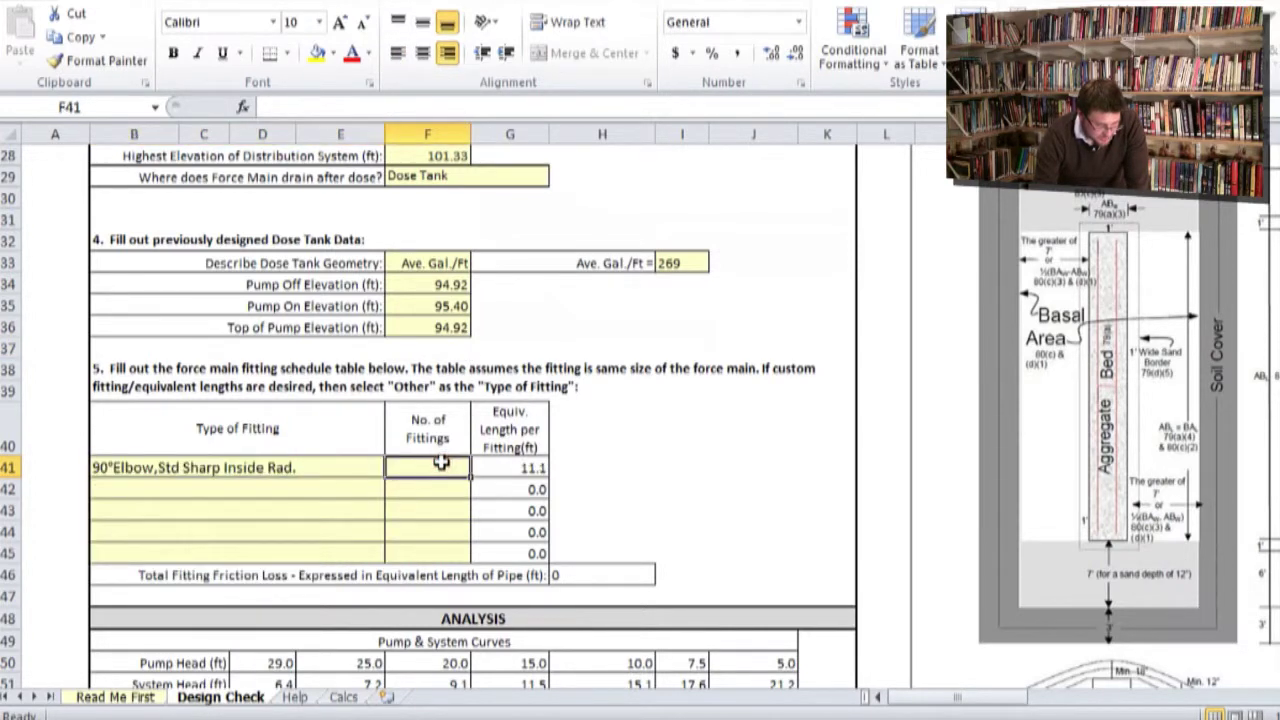
pyautogui.write('2')
pyautogui.press('Return')
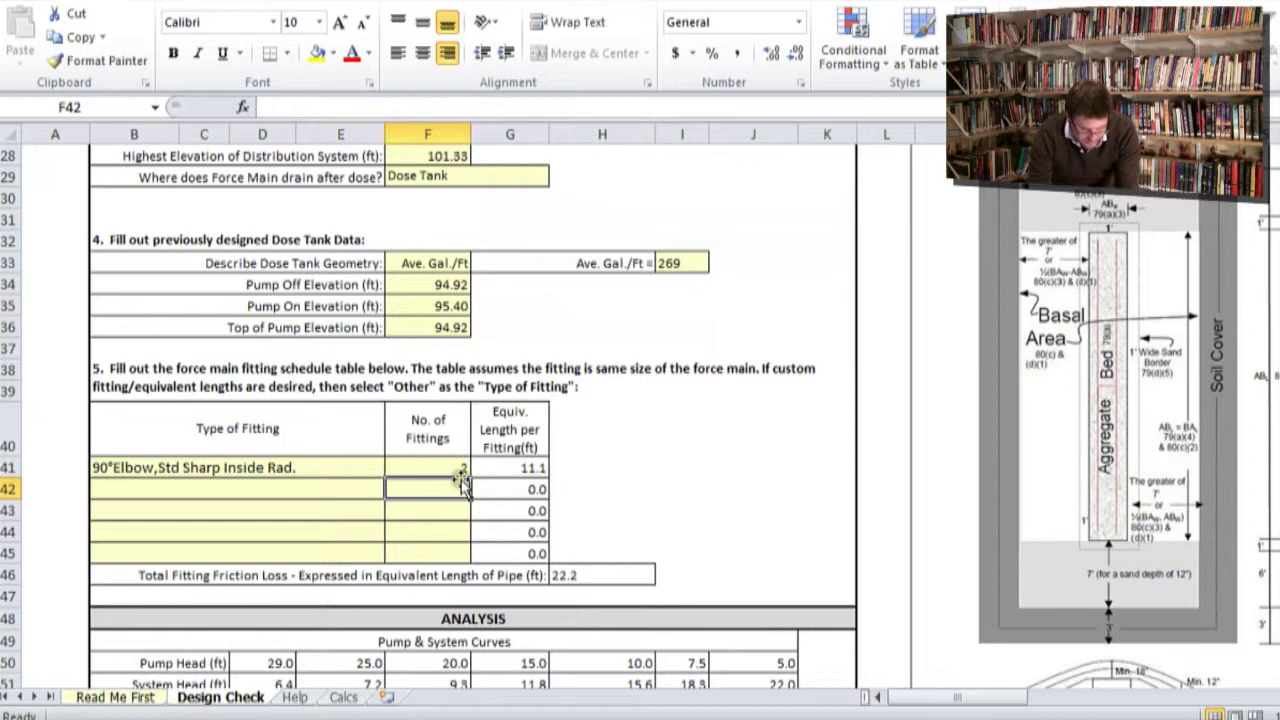
pyautogui.click(461, 472)
pyautogui.write('3')
pyautogui.press('Return')
# - Add one Check Valve as the second entry in the force main fitting schedule
pyautogui.click(341, 483)
pyautogui.click(394, 488)
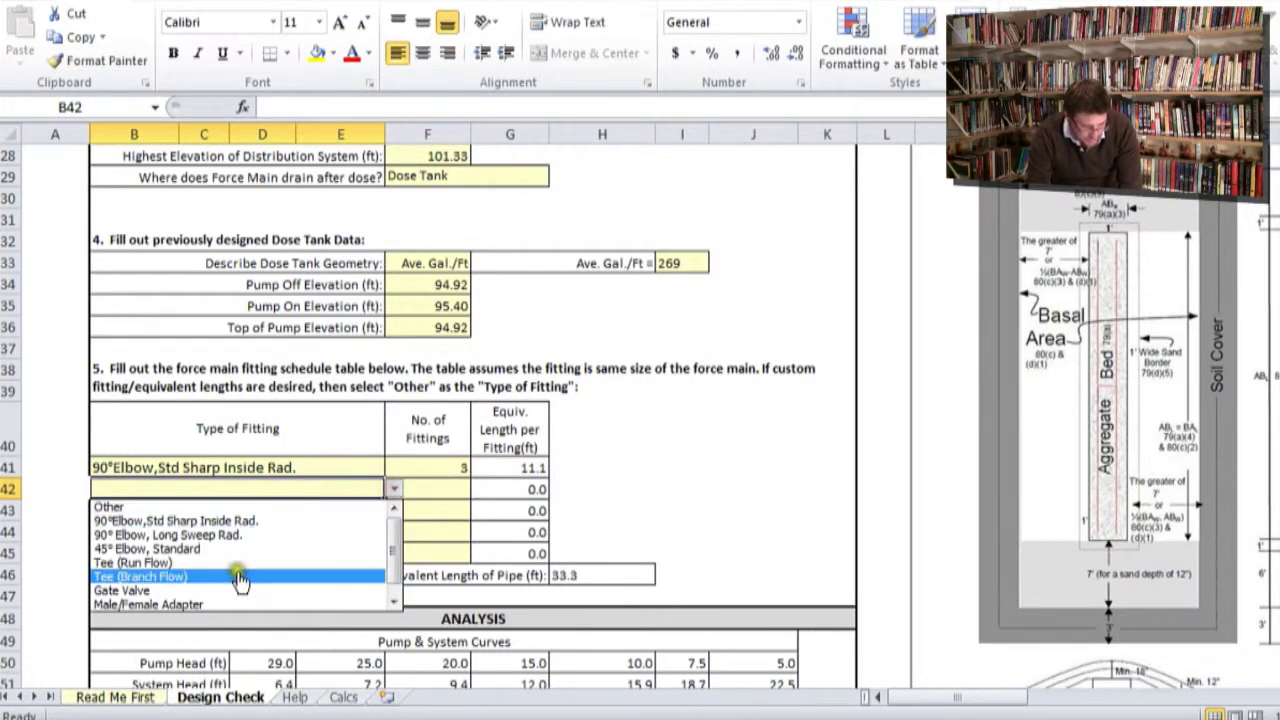
pyautogui.scroll(-1, 395, 575)
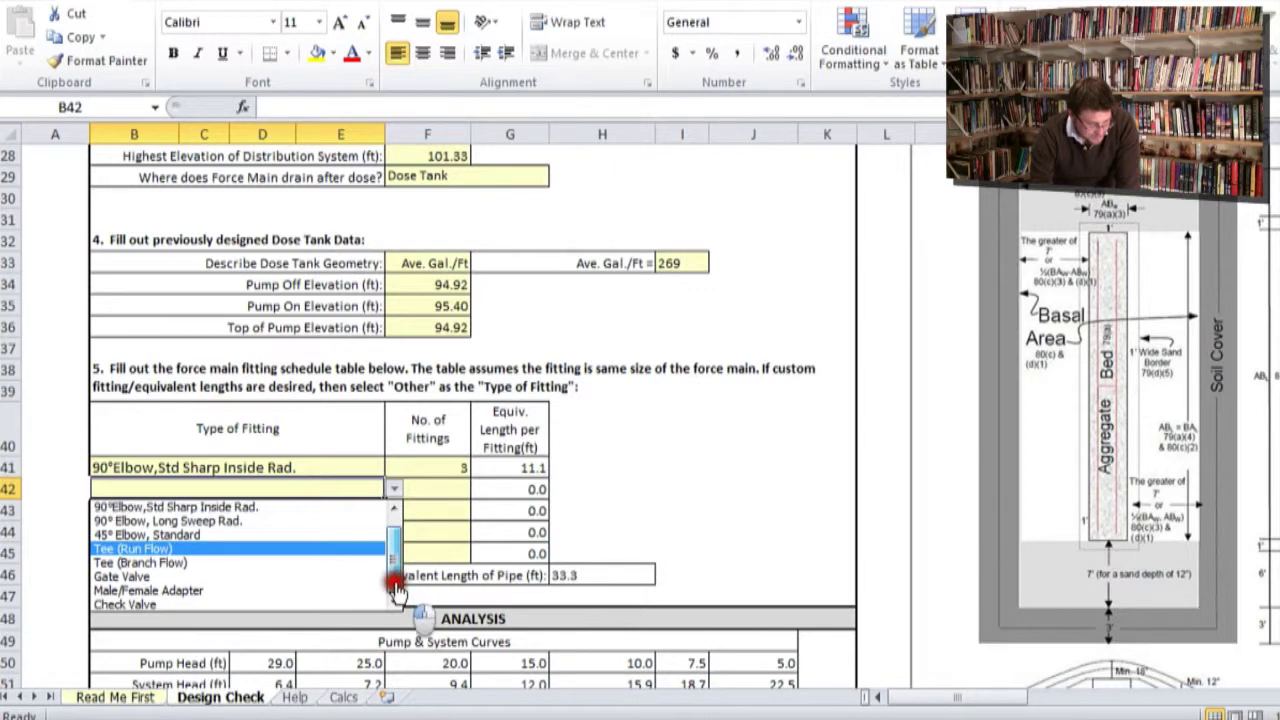
pyautogui.click(330, 603)
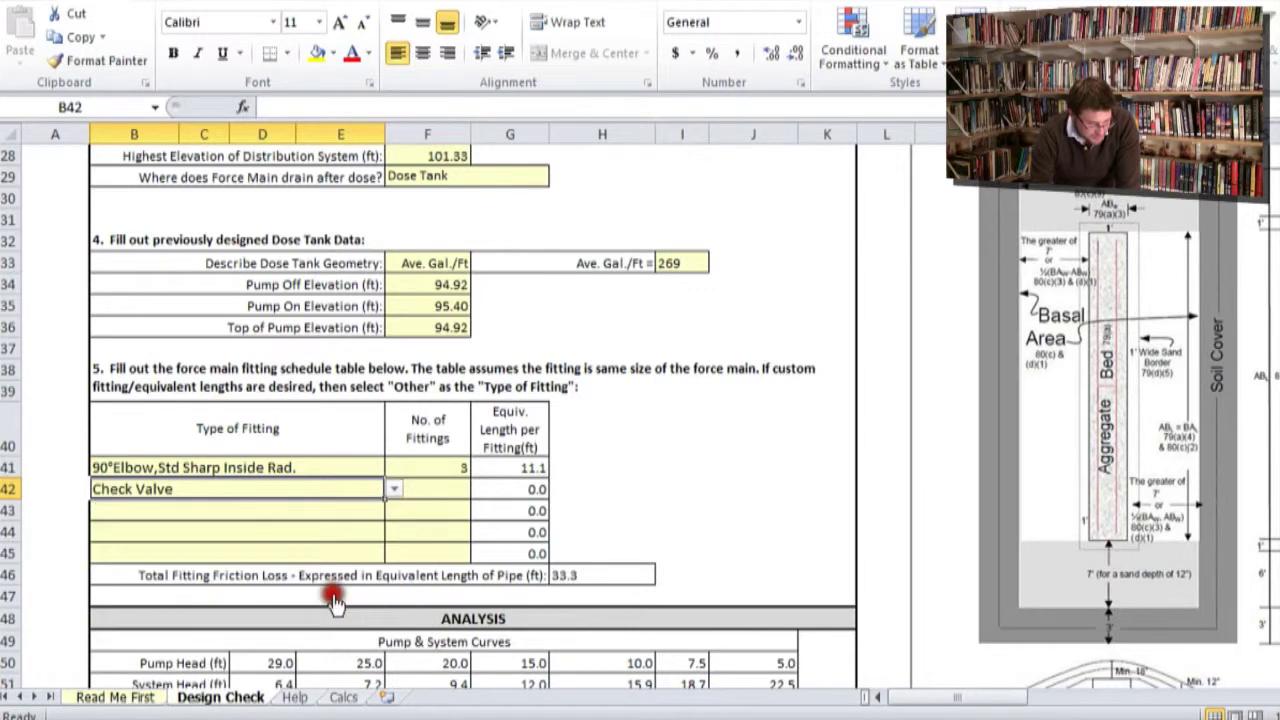
pyautogui.click(455, 493)
pyautogui.write('1')
pyautogui.press('Return')
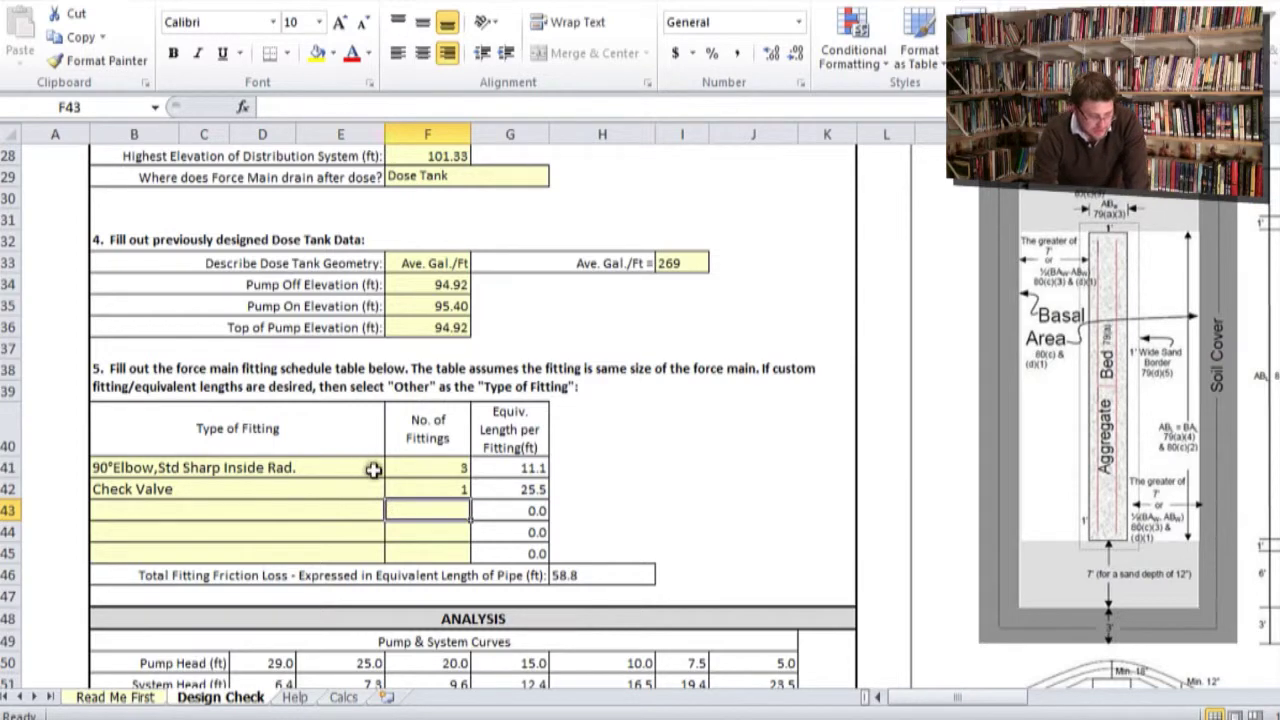
# - Review the fitting schedule's size assumption against the force main diameter, along with the equivalent lengths and total fitting friction loss
pyautogui.click(596, 368)
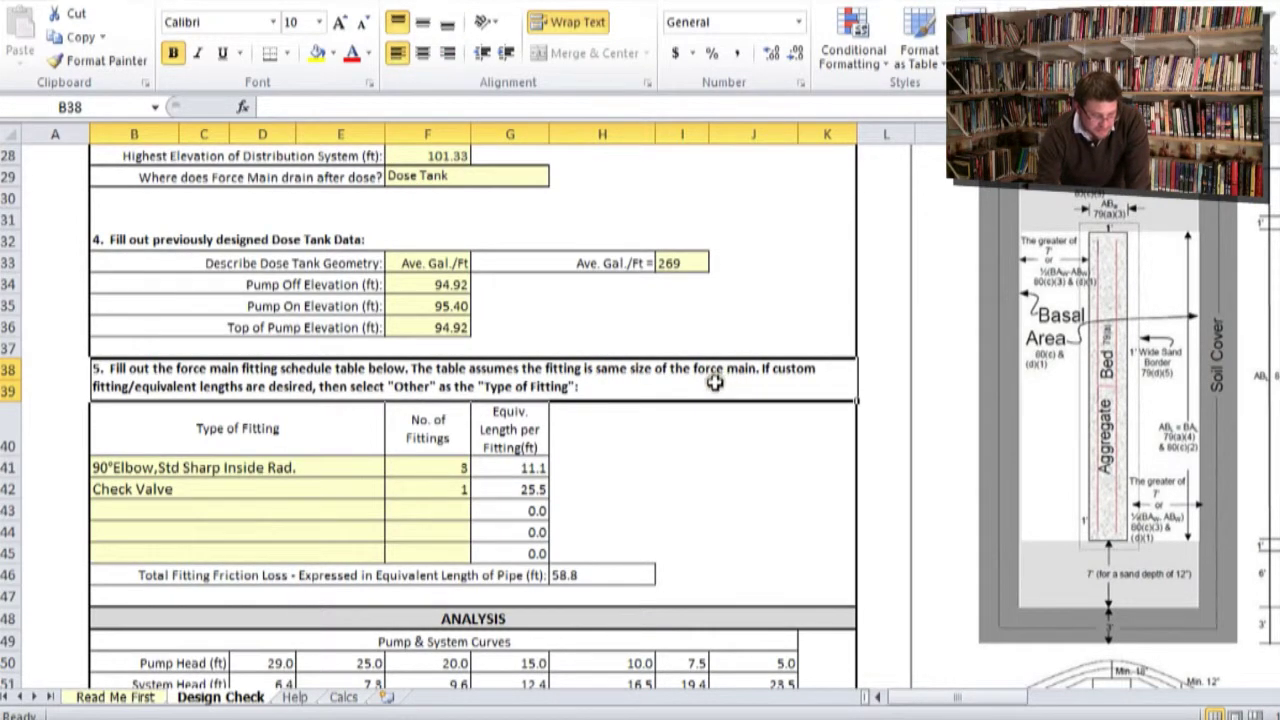
pyautogui.scroll(3, 330, 488)
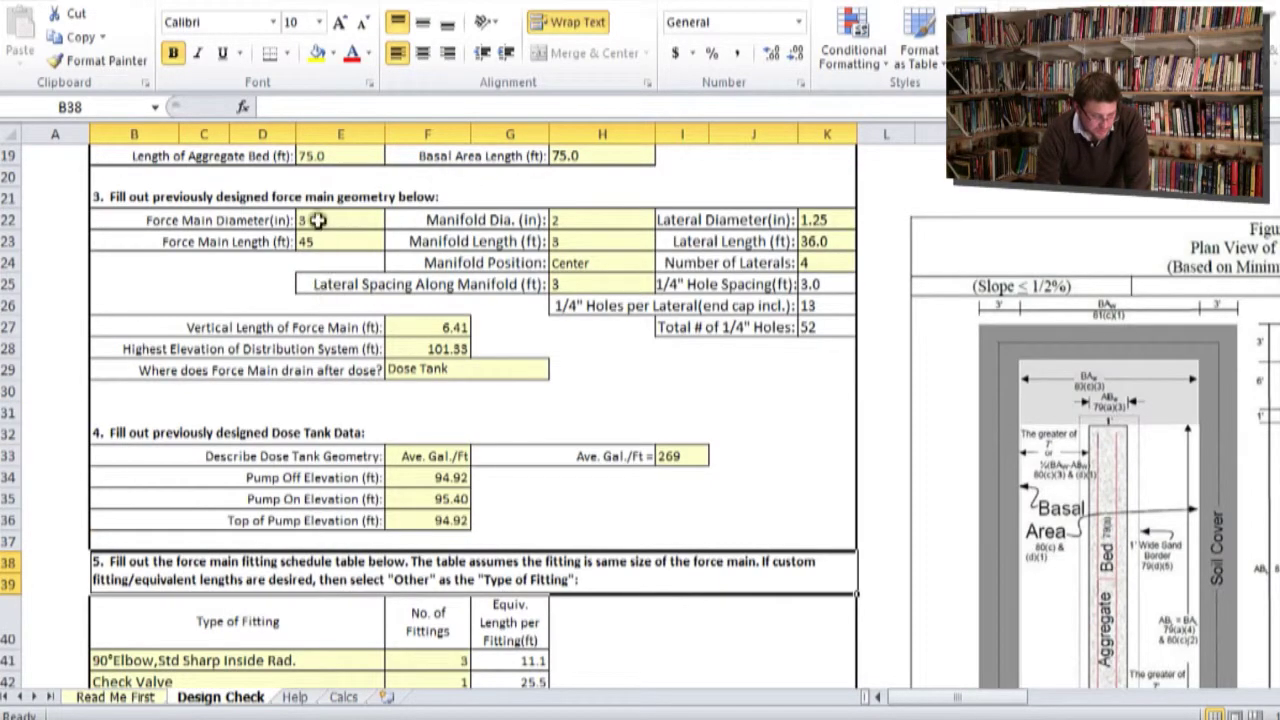
pyautogui.scroll(-3, 310, 224)
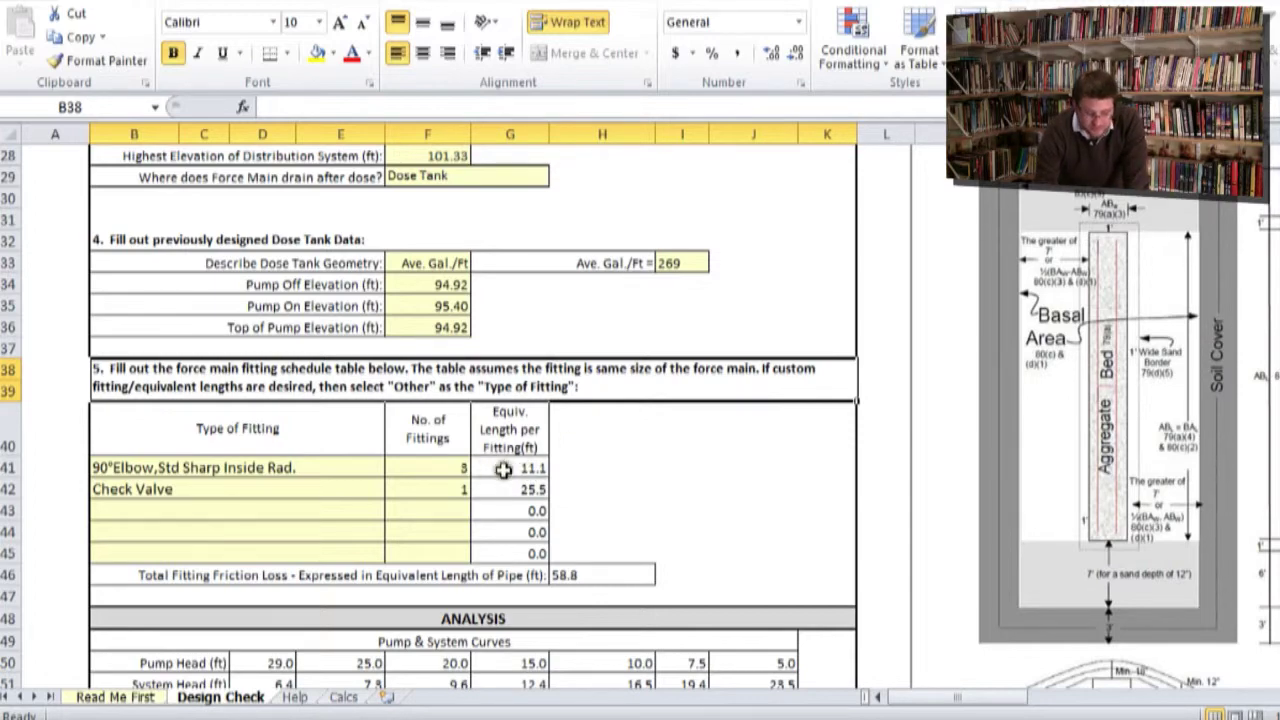
pyautogui.scroll(-2, 505, 474)
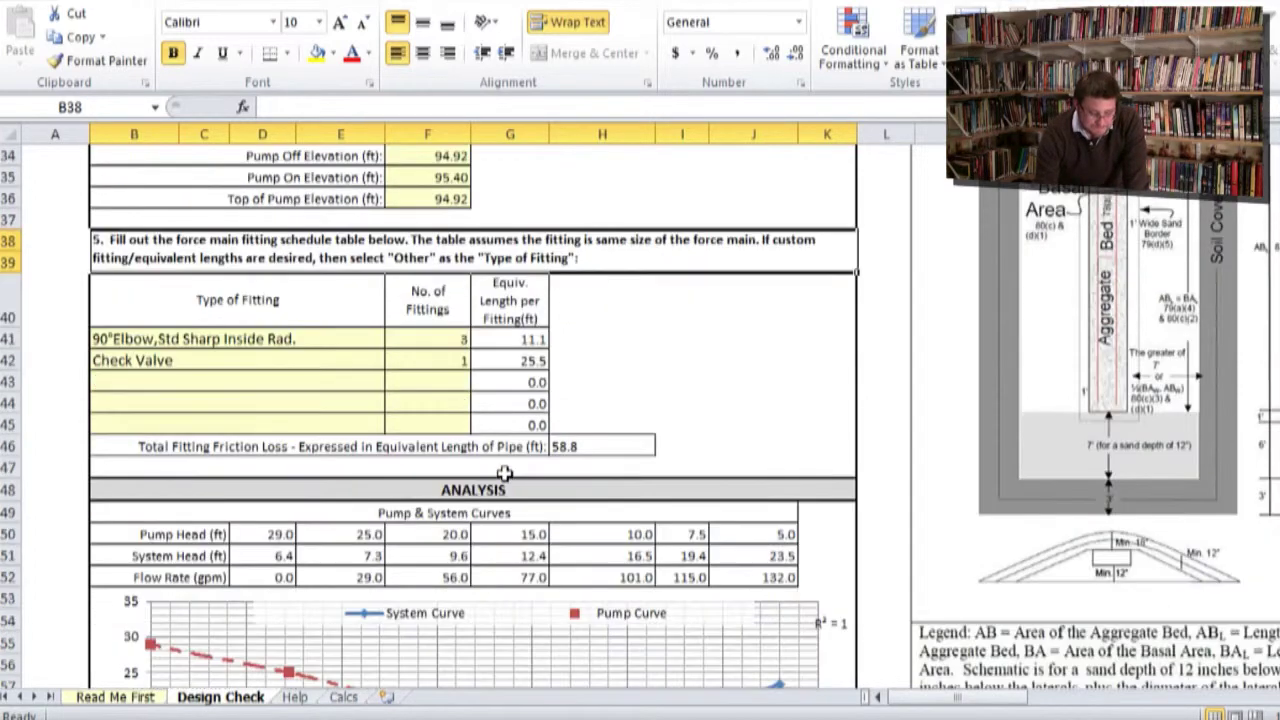
pyautogui.click(610, 444)
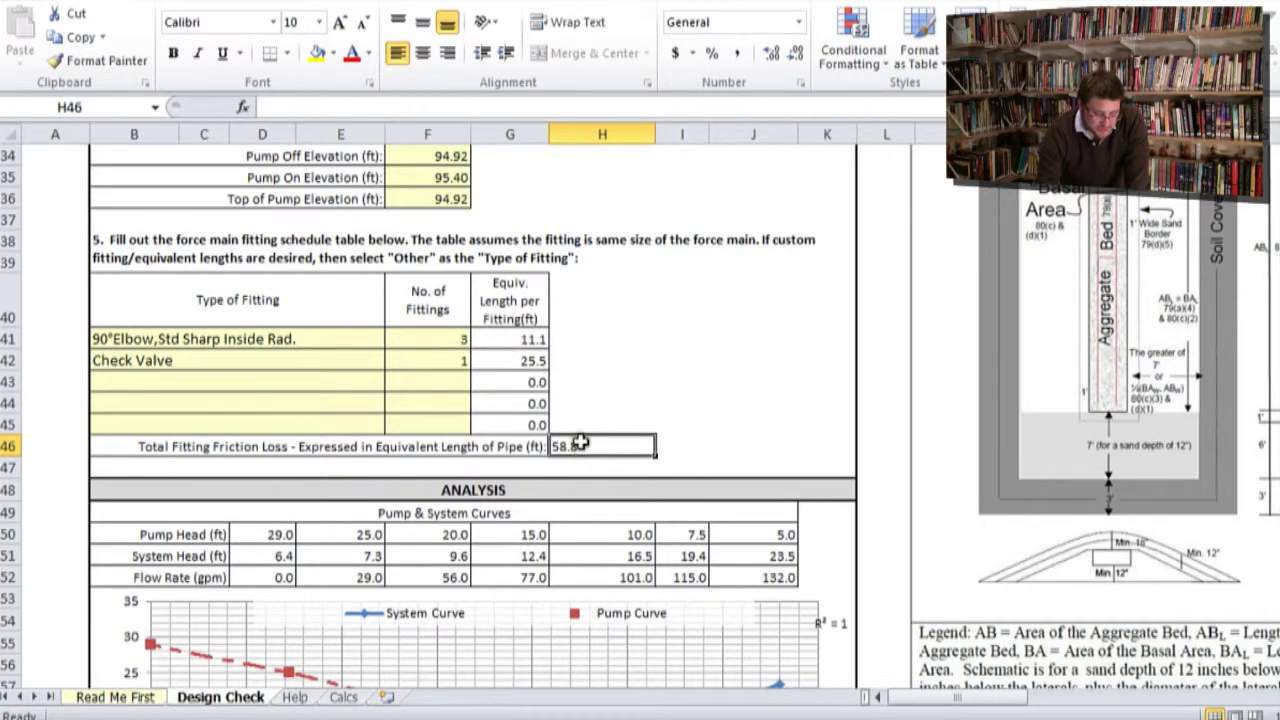
# - Examine the pump and system curves, their intersection, and the operating point's flow rate, total head and in-line residual head
pyautogui.scroll(-2, 558, 479)
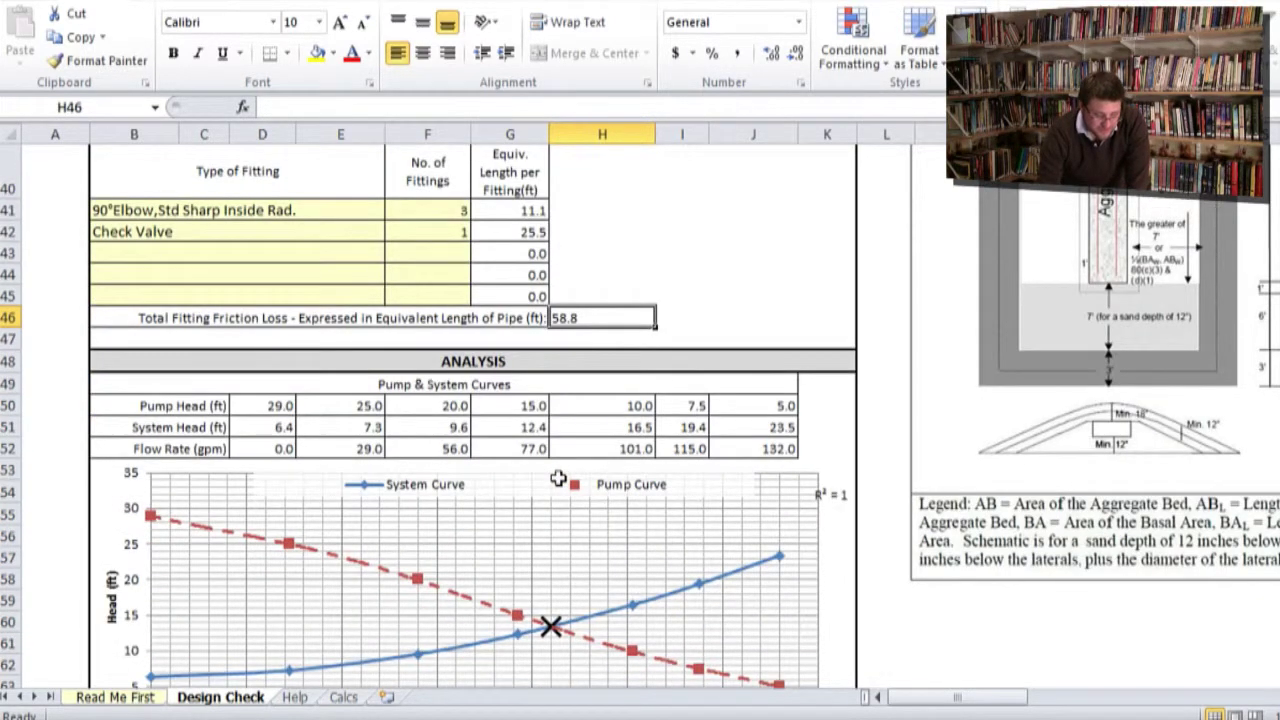
pyautogui.scroll(-2, 558, 479)
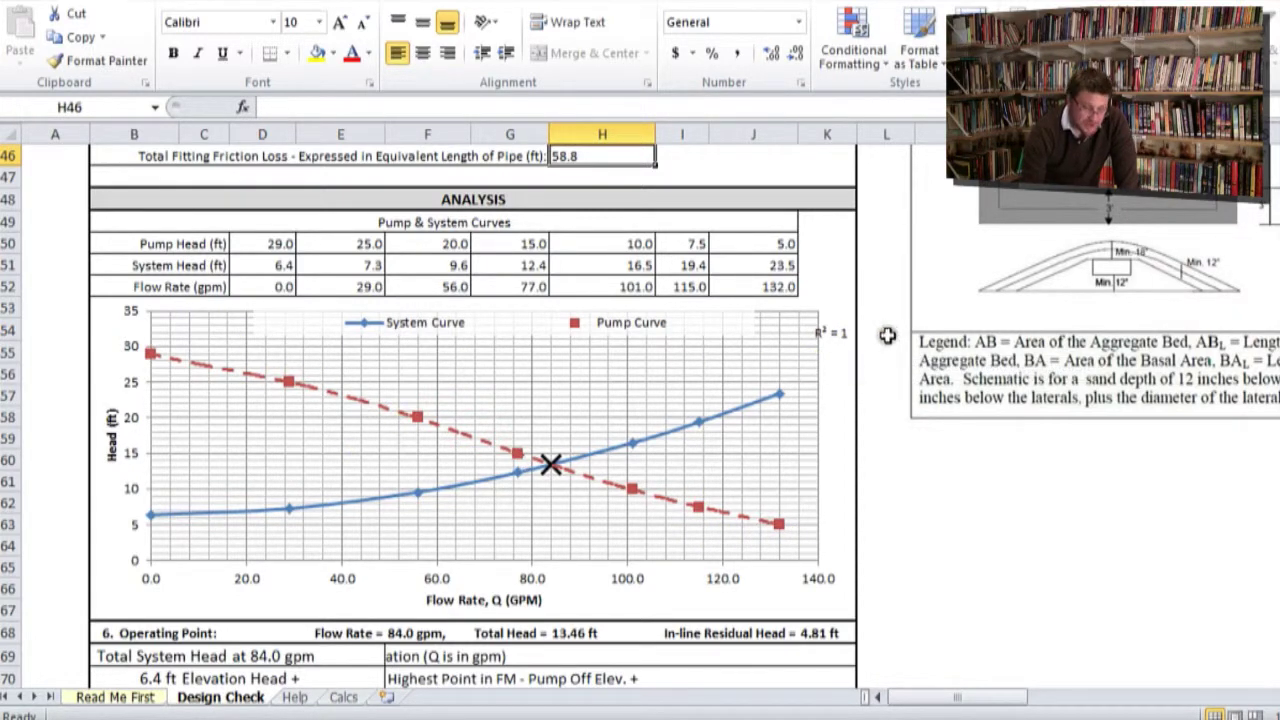
pyautogui.scroll(-5, 882, 341)
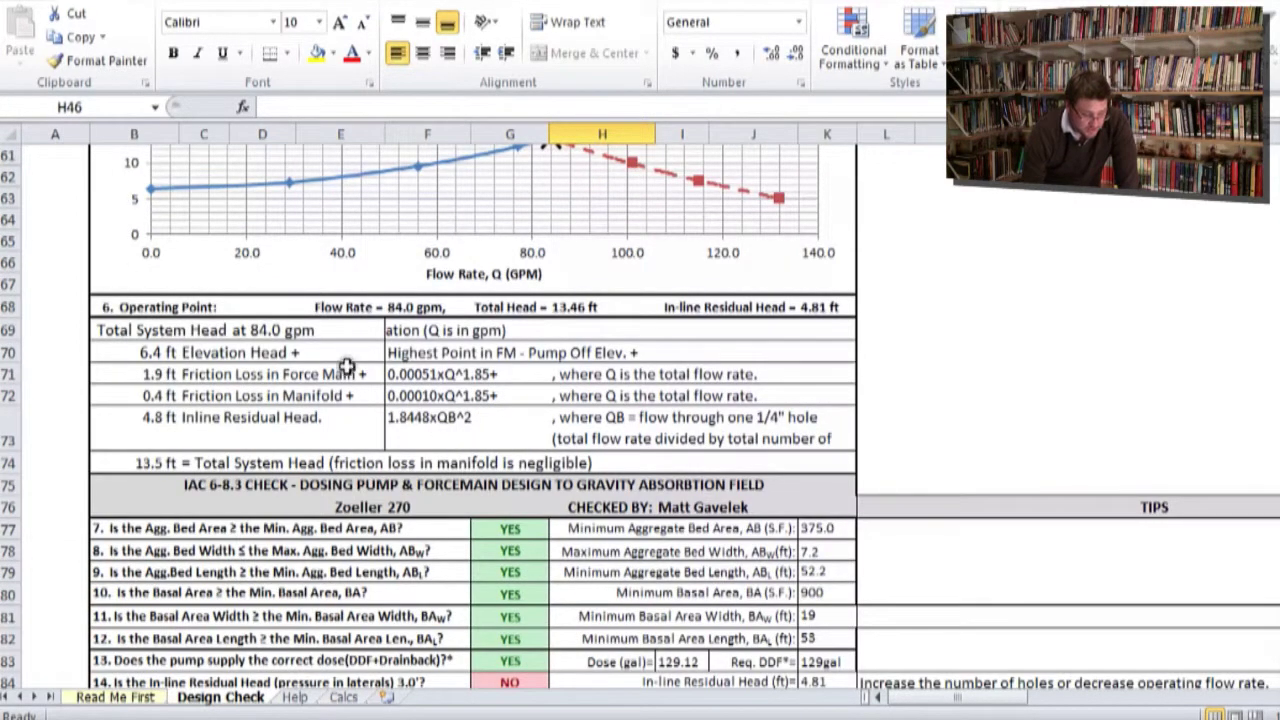
pyautogui.moveTo(103, 302); pyautogui.dragTo(830, 308)
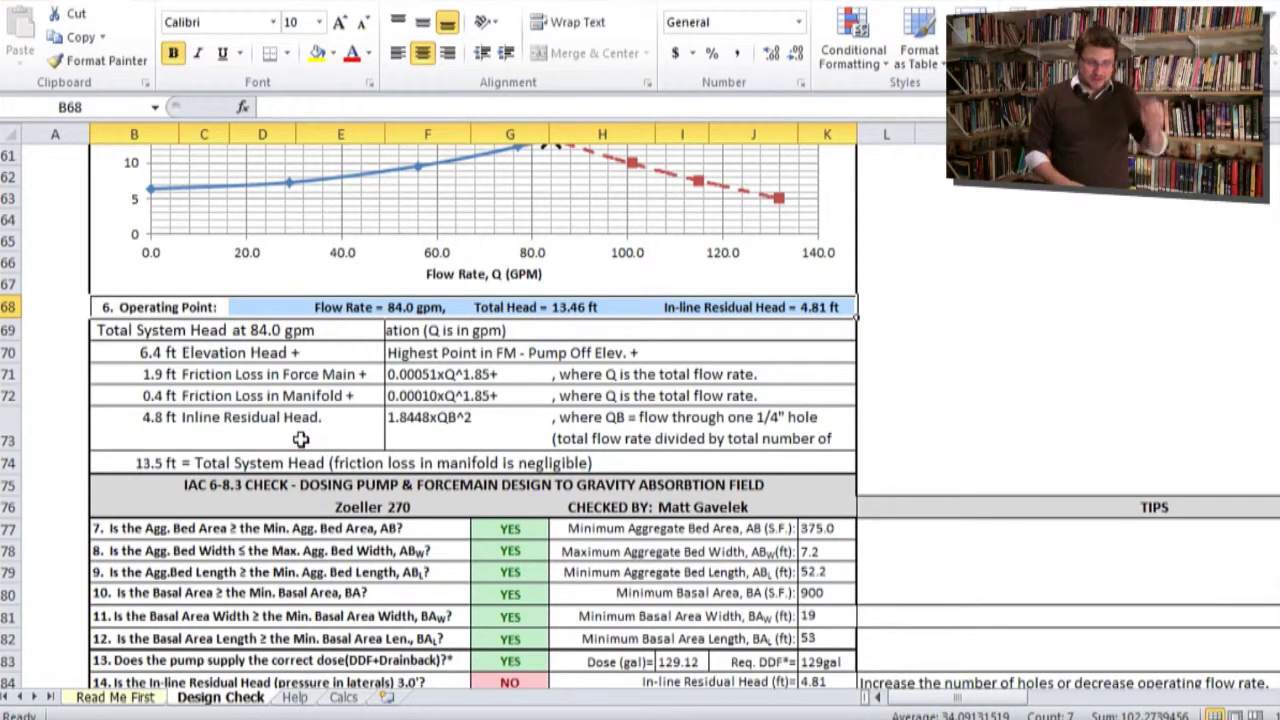
pyautogui.scroll(2, 449, 338)
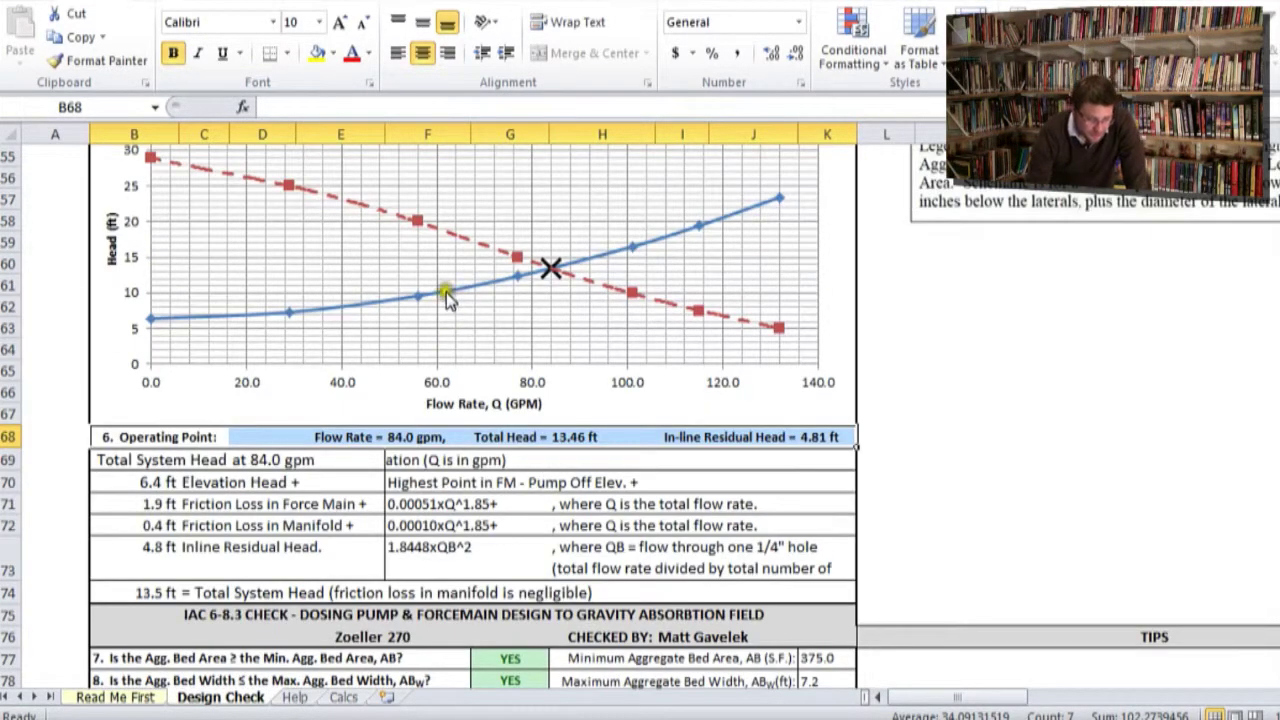
pyautogui.moveTo(437, 294)
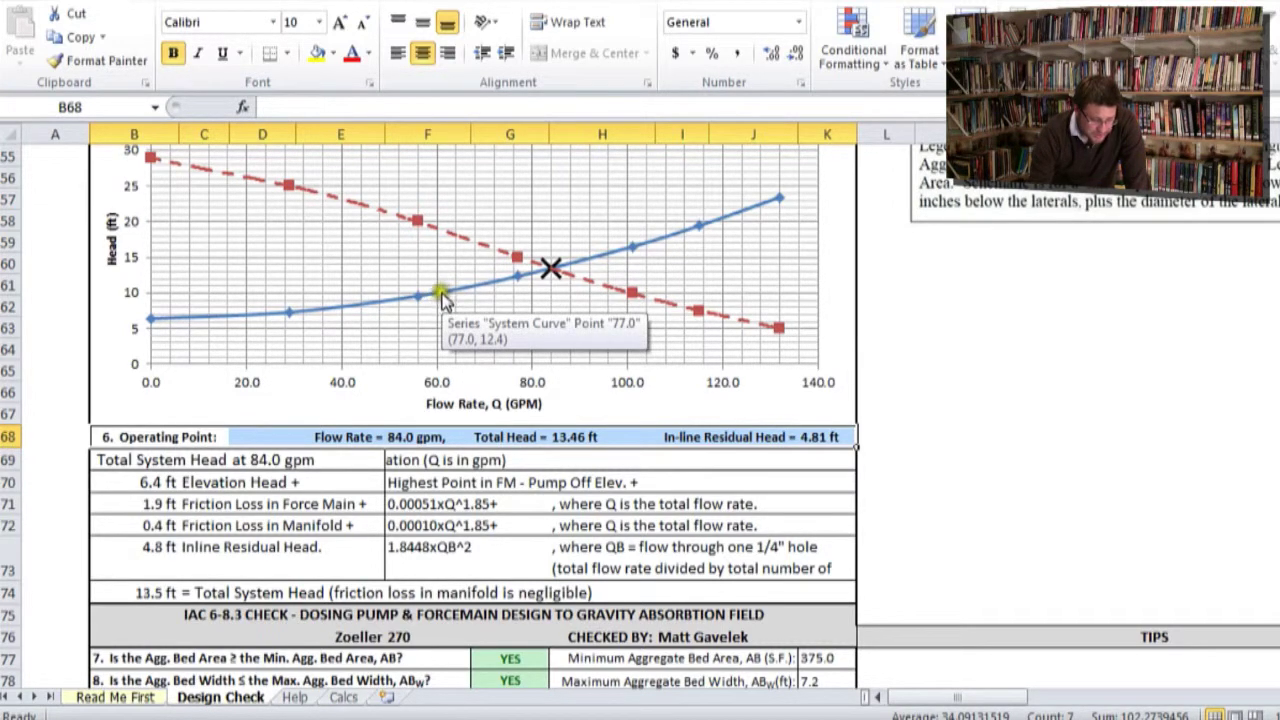
pyautogui.scroll(-3, 437, 290)
pyautogui.scroll(3, 437, 290)
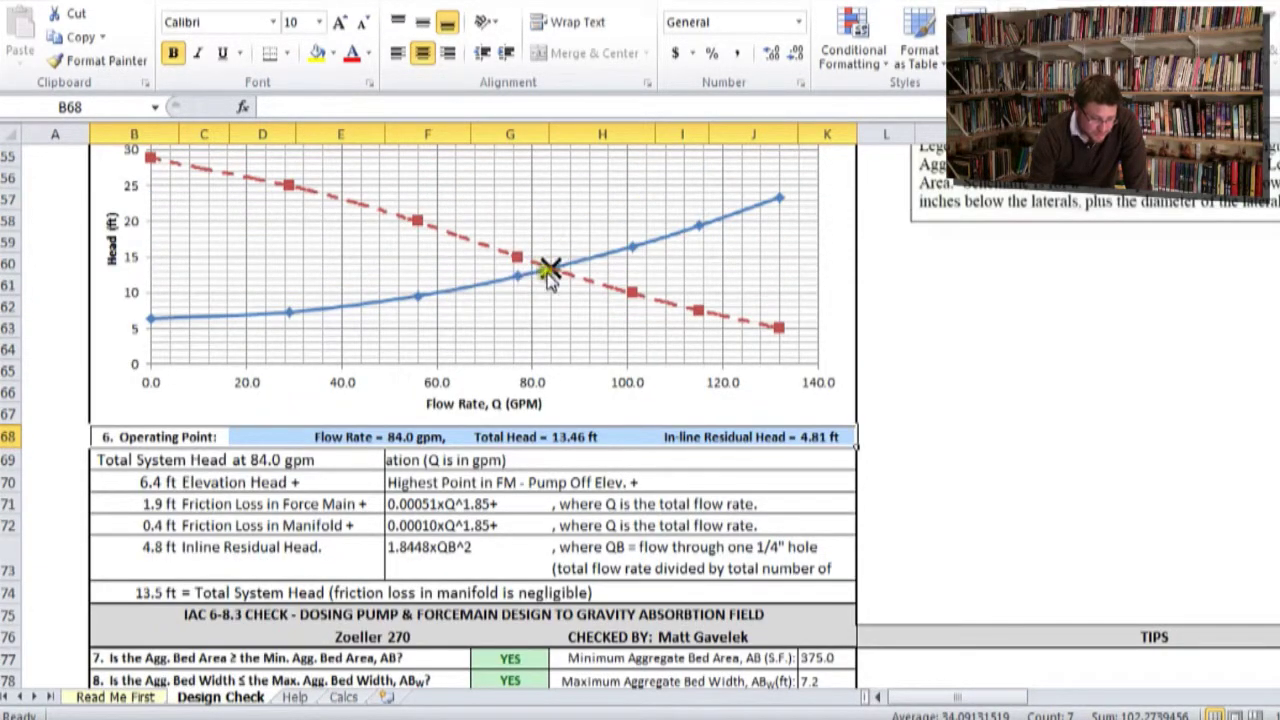
pyautogui.scroll(-4, 546, 283)
pyautogui.scroll(-1, 547, 281)
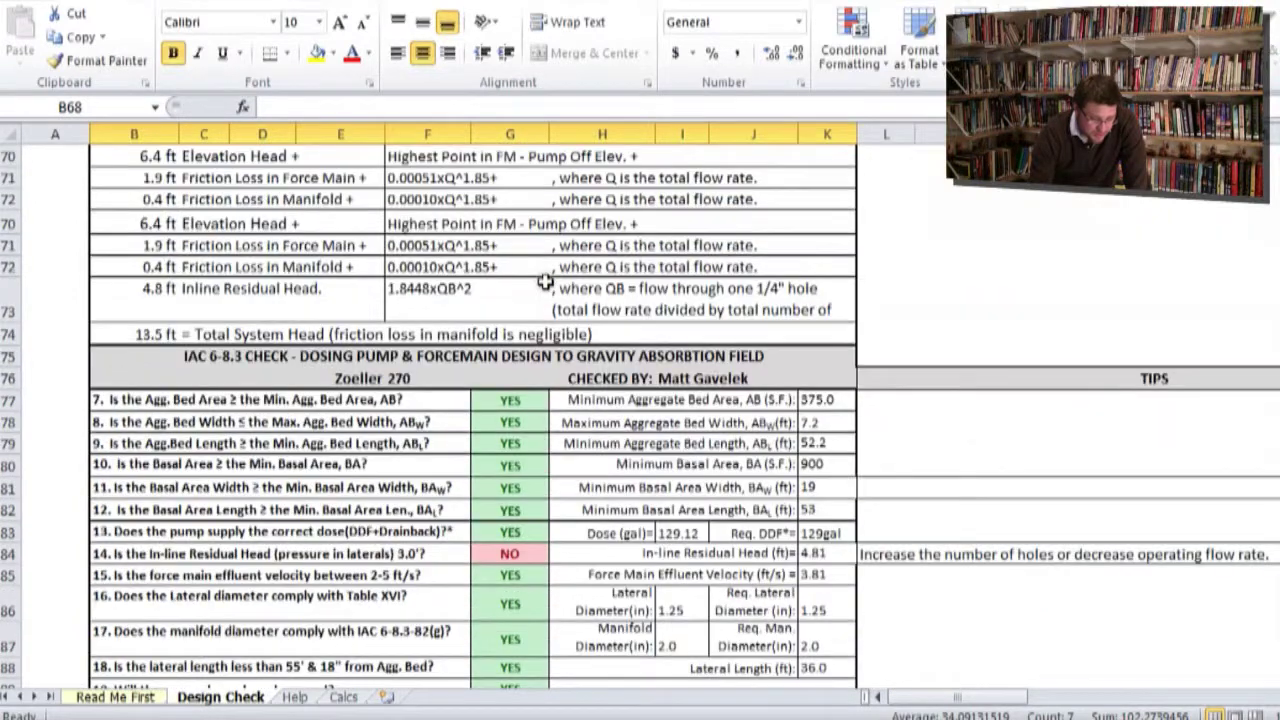
pyautogui.scroll(2, 820, 190)
pyautogui.click(836, 242)
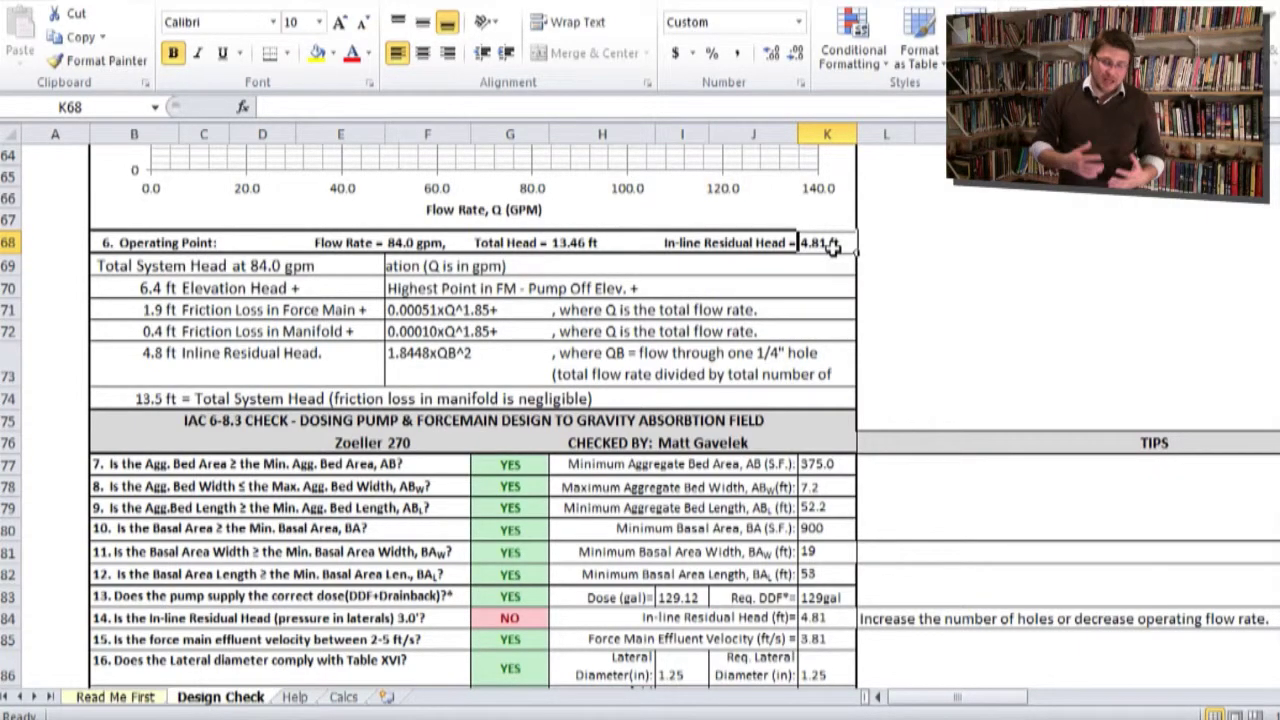
# - Examine the total system head breakdown: elevation head, force main and manifold friction losses, inline residual head, and their sum
pyautogui.scroll(-1, 514, 486)
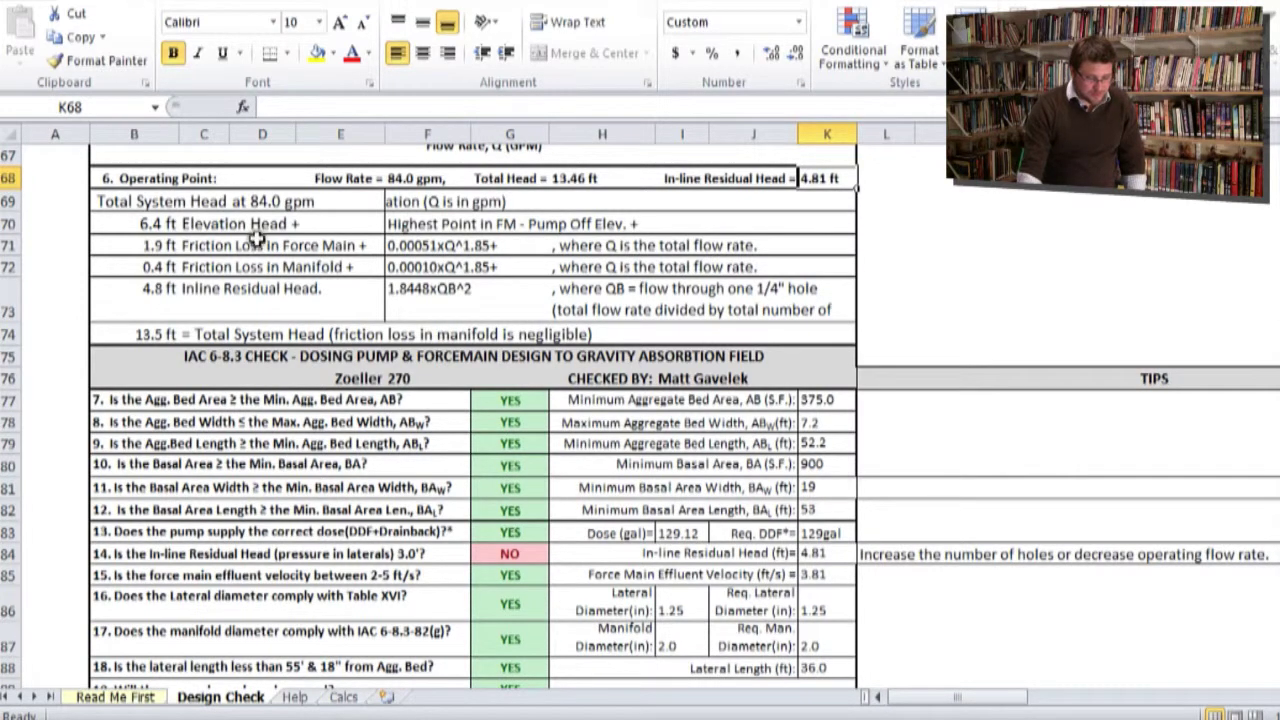
pyautogui.moveTo(207, 196); pyautogui.dragTo(760, 323)
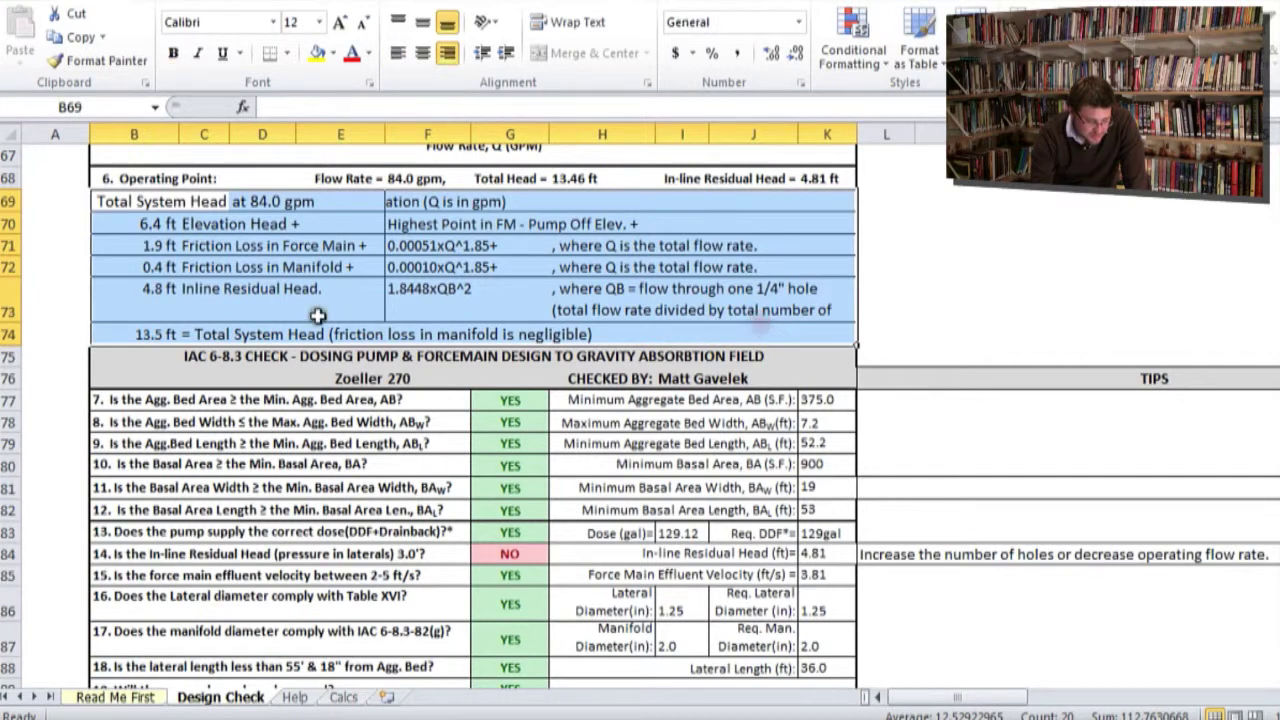
pyautogui.click(195, 228)
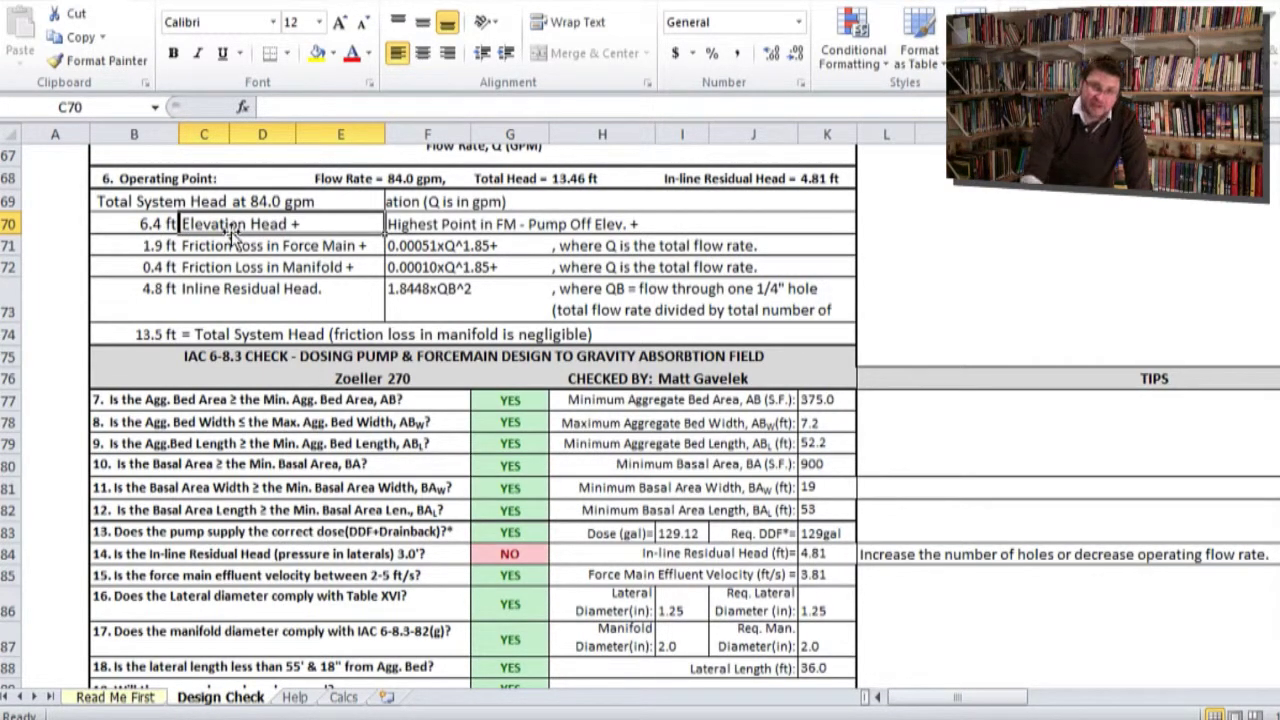
pyautogui.click(157, 250)
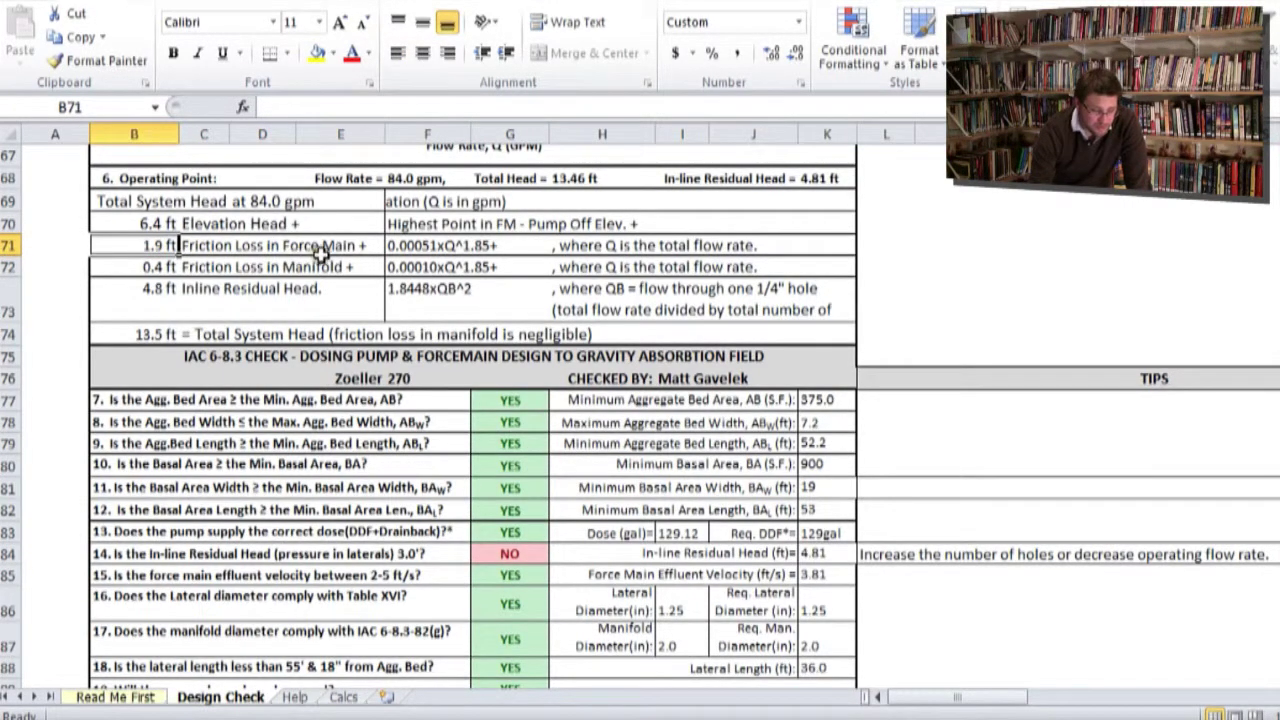
pyautogui.click(356, 248)
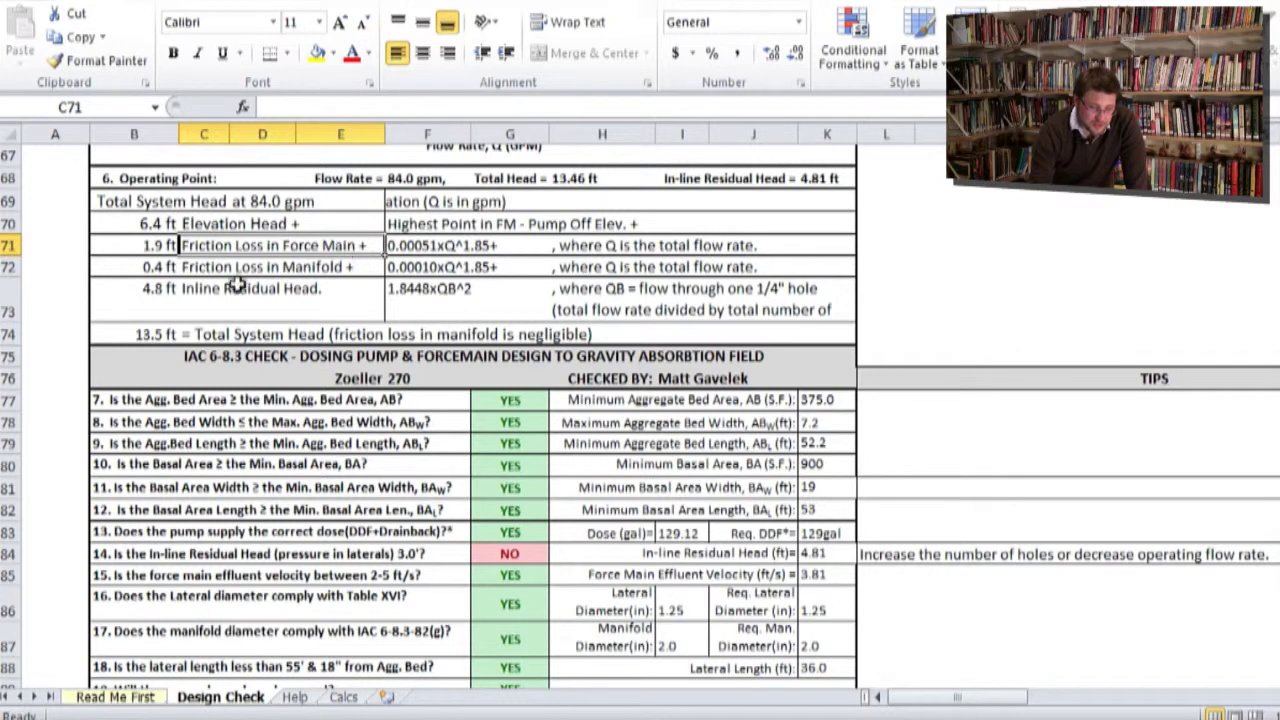
pyautogui.click(163, 270)
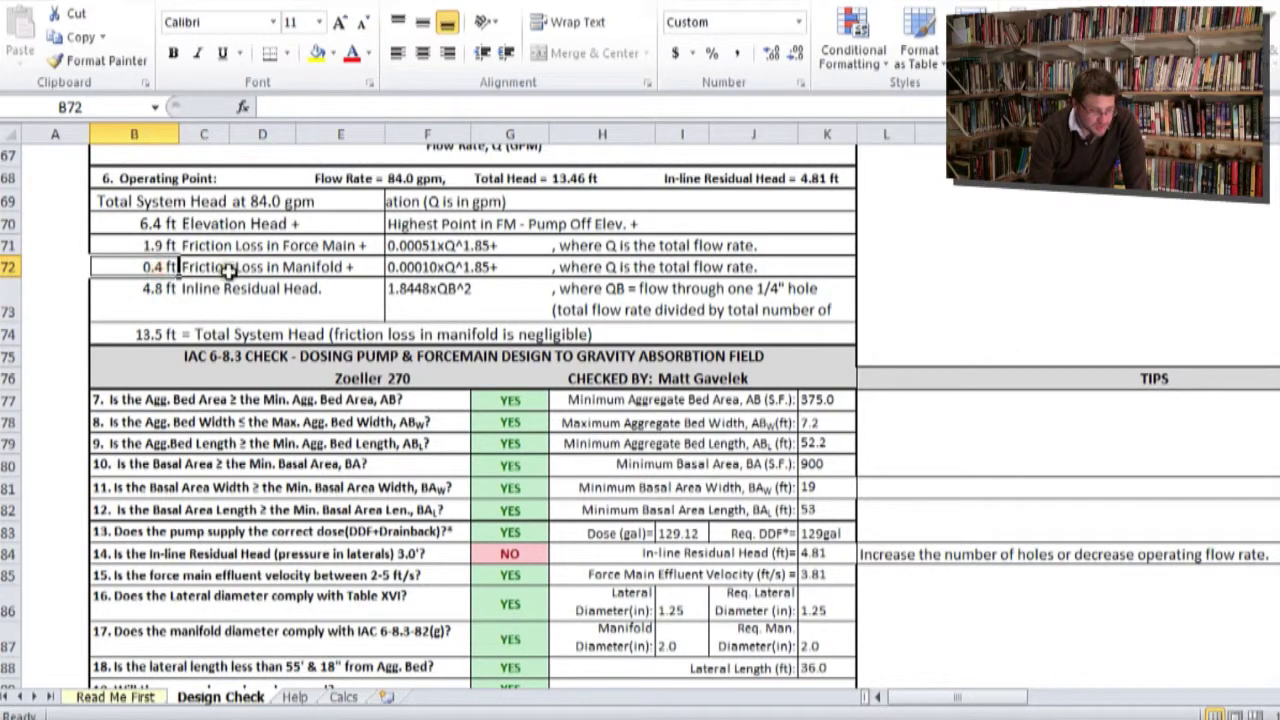
pyautogui.click(165, 302)
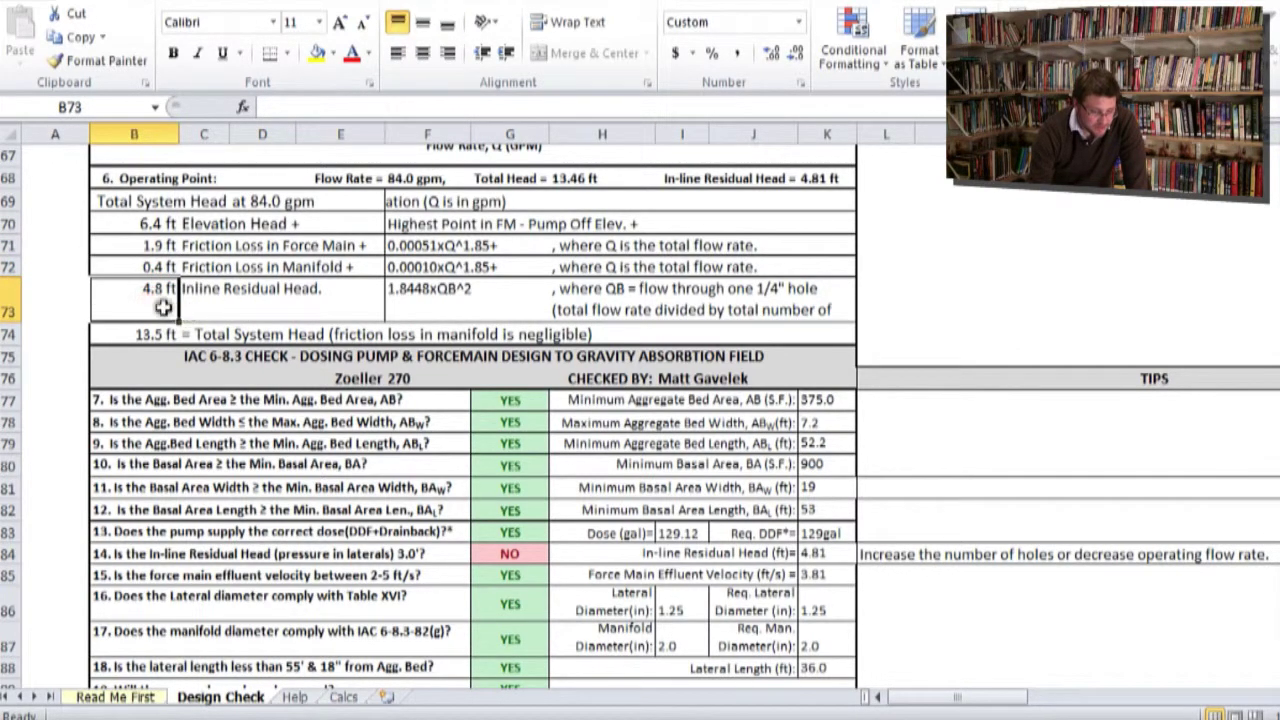
pyautogui.click(232, 308)
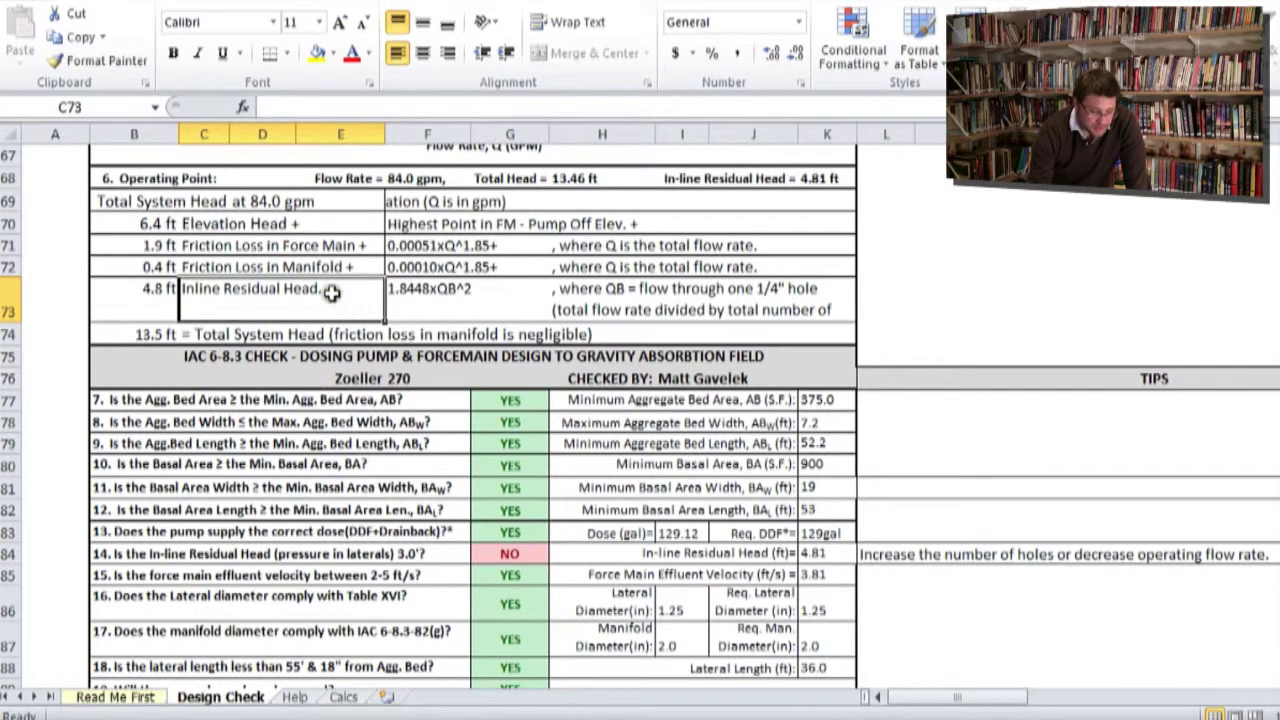
pyautogui.click(316, 268)
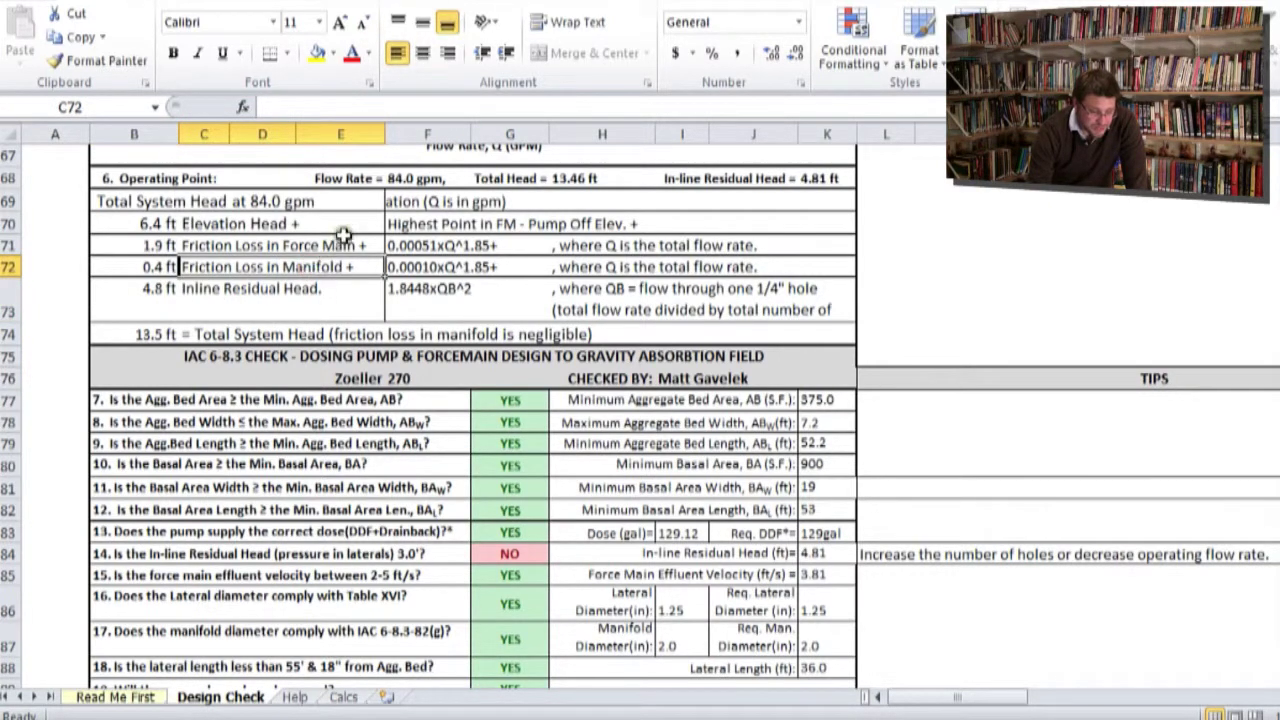
pyautogui.click(340, 246)
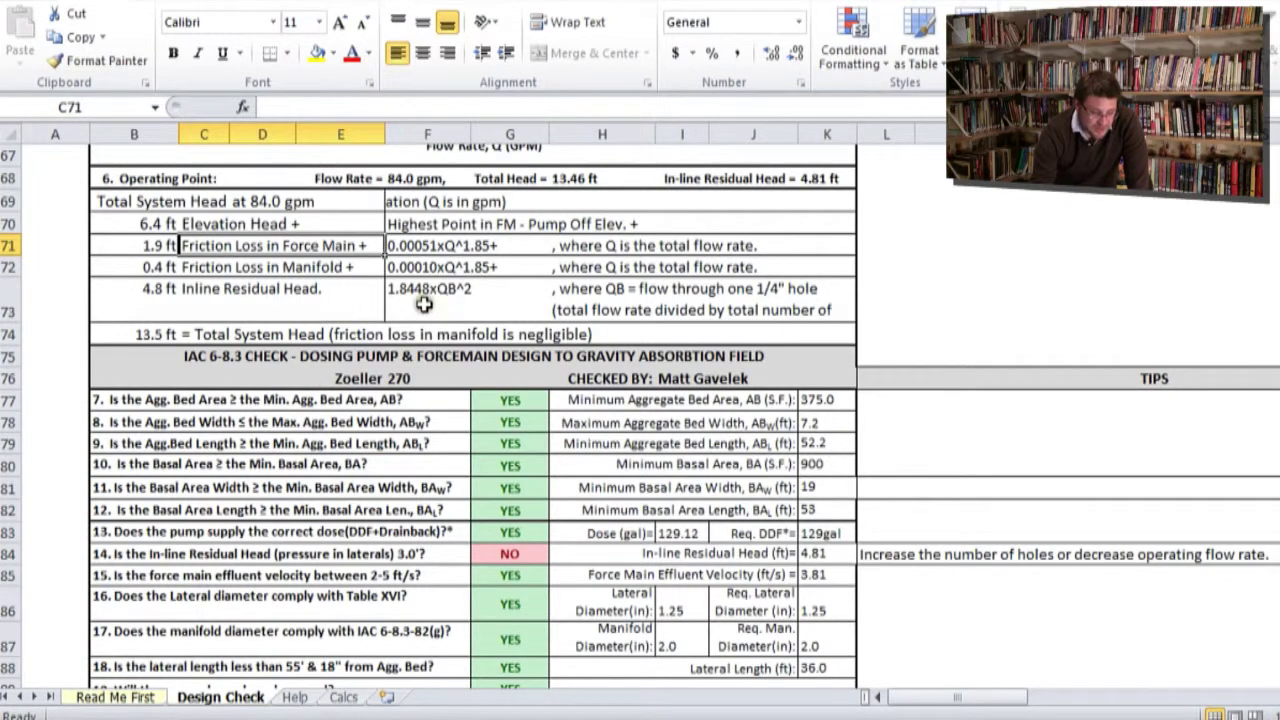
pyautogui.click(145, 337)
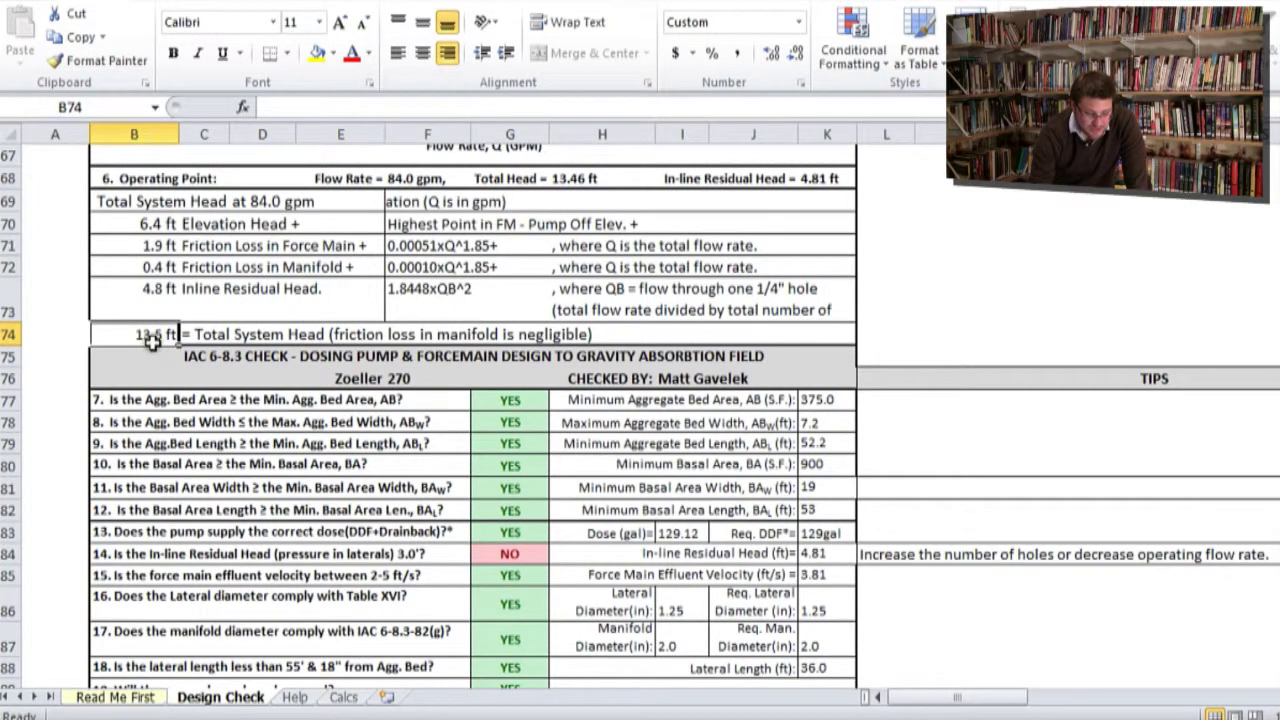
# - Compare the total system head with the curves' operating point, and revisit the elevation head, force main friction loss and inline residual head
pyautogui.scroll(3, 375, 357)
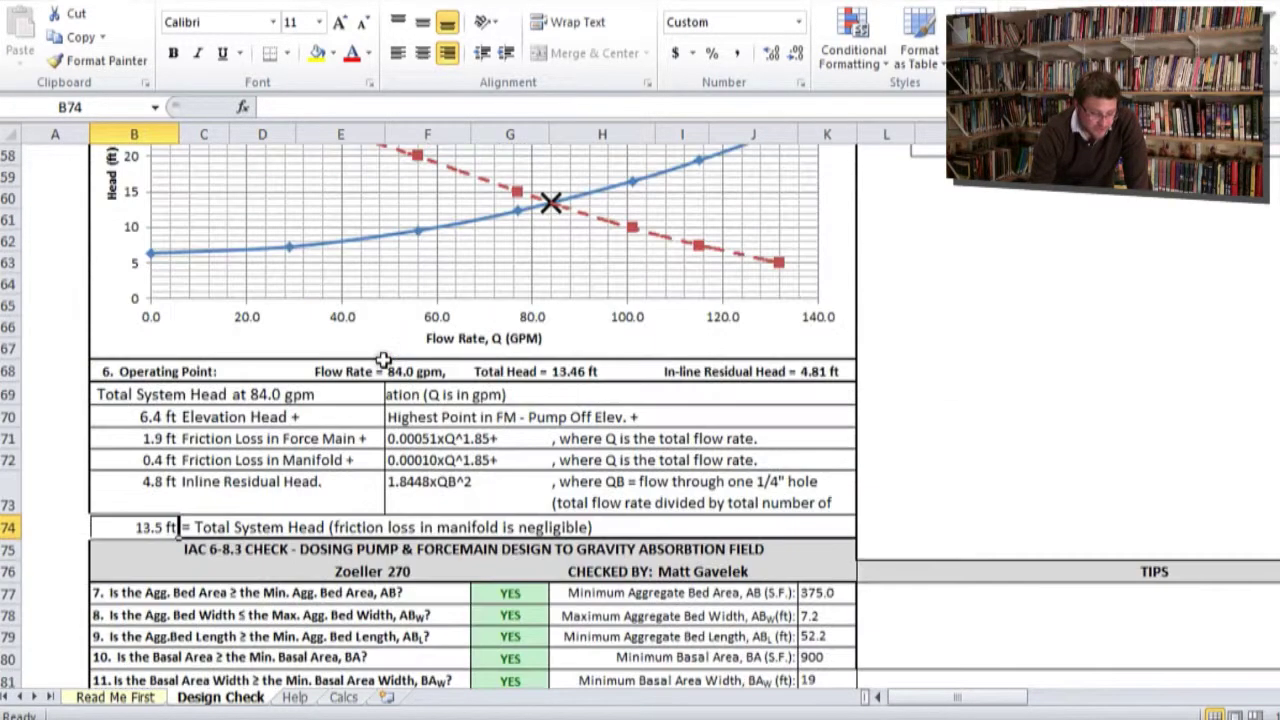
pyautogui.scroll(-3, 565, 205)
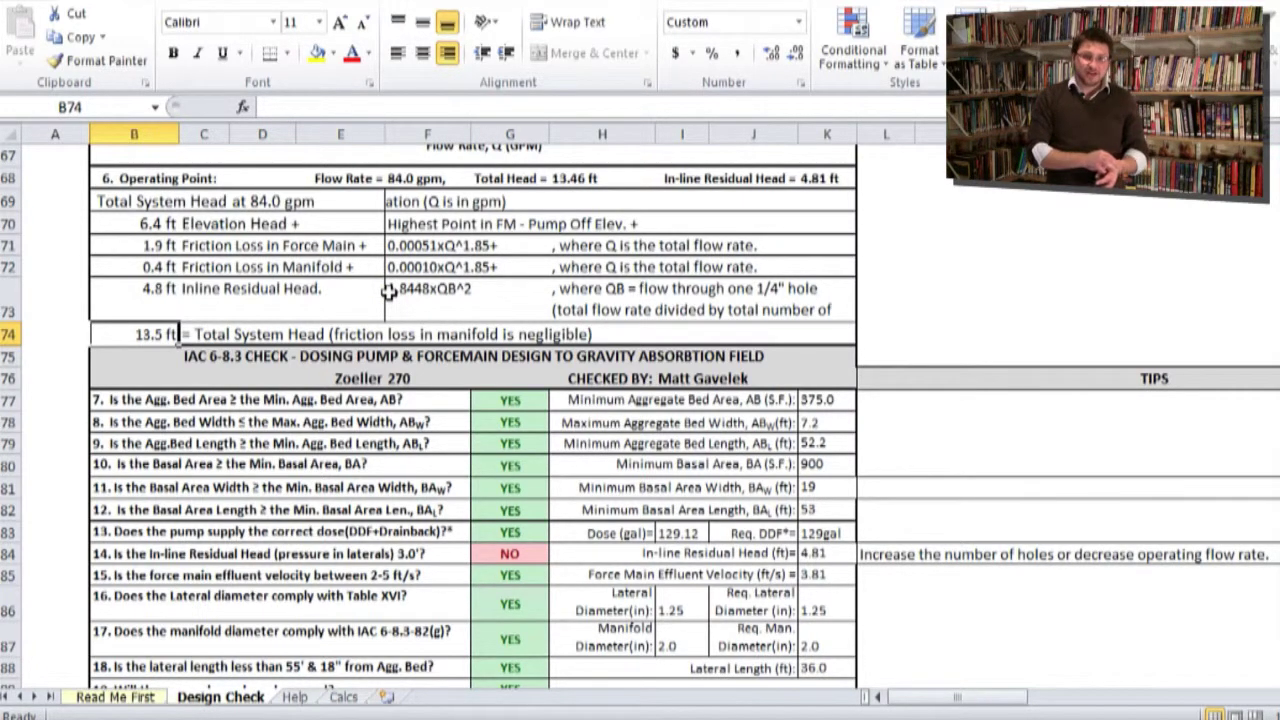
pyautogui.moveTo(168, 224); pyautogui.dragTo(185, 224)
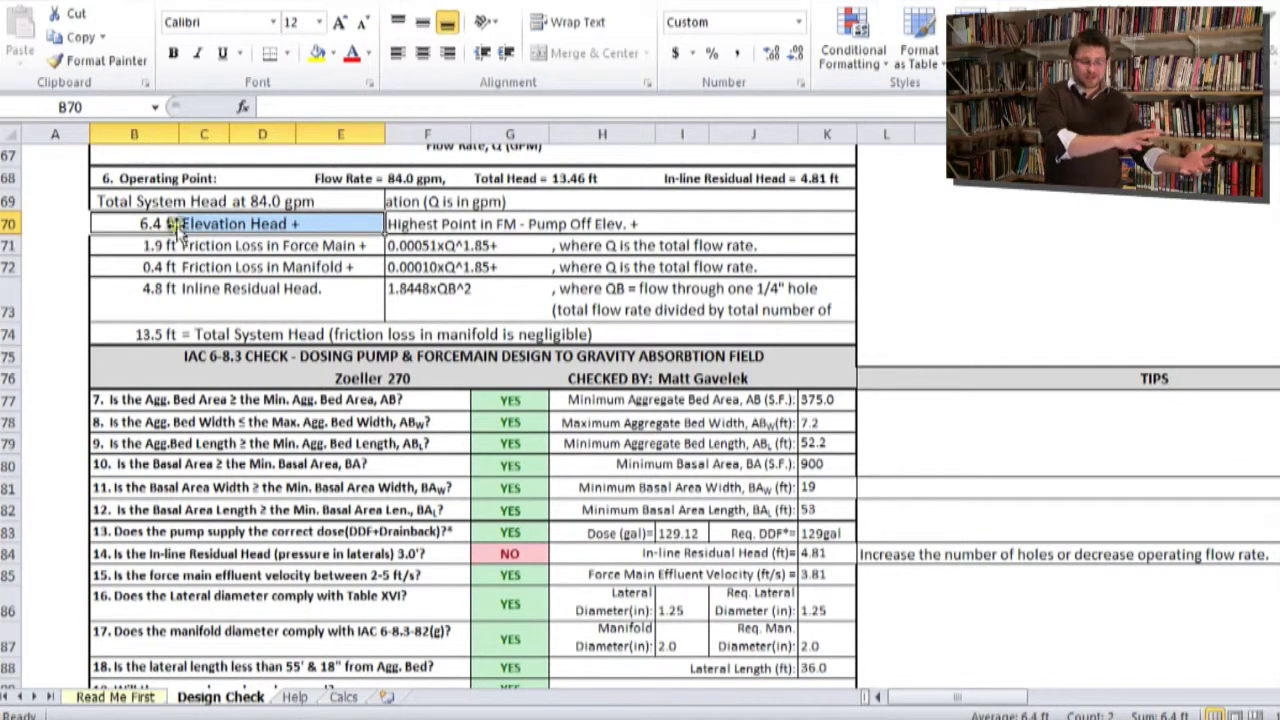
pyautogui.click(234, 258)
pyautogui.click(238, 247)
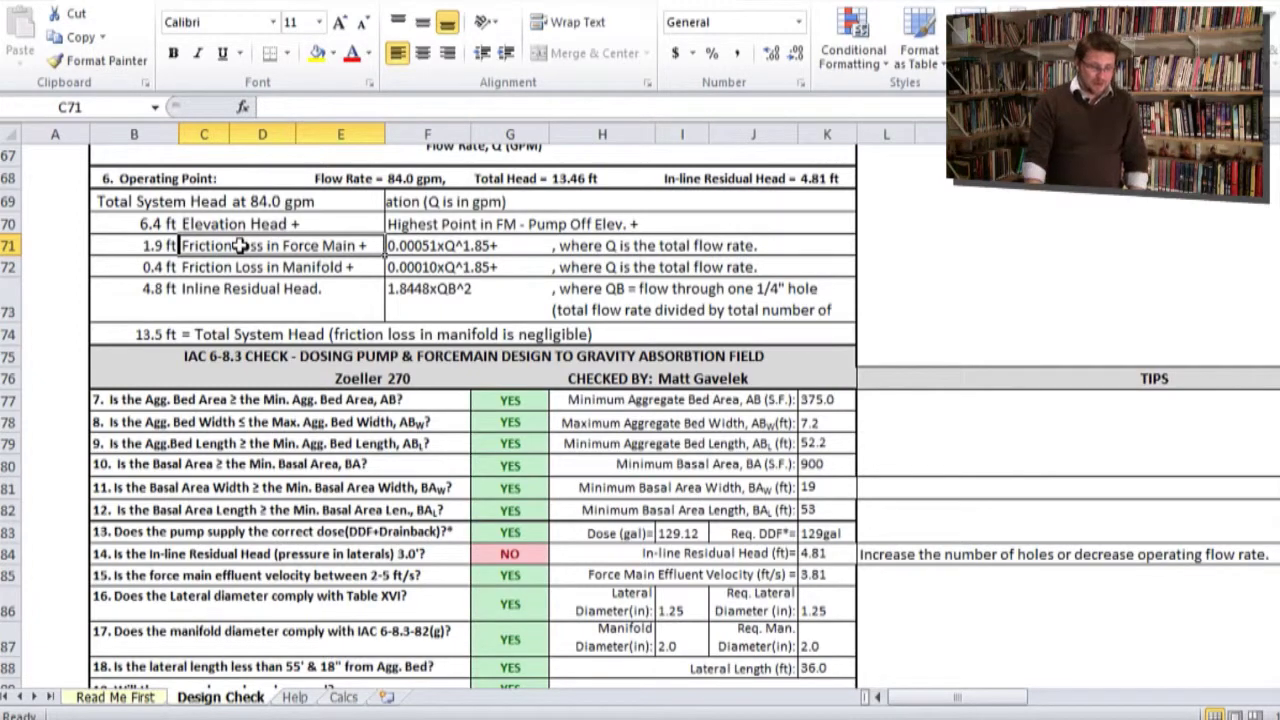
pyautogui.click(260, 302)
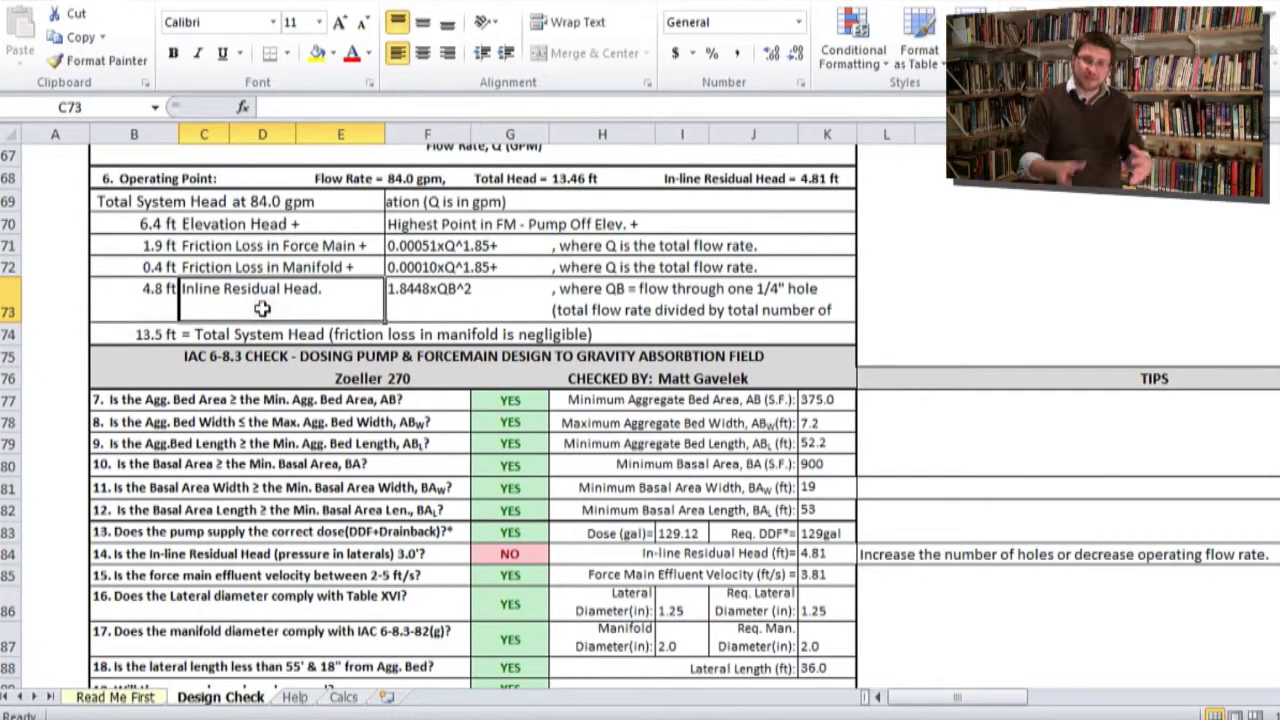
# - Review the IAC 6-8.3 check results for items 7 to 20, focusing on the aggregate bed and basal area dimensions
pyautogui.scroll(-2, 262, 309)
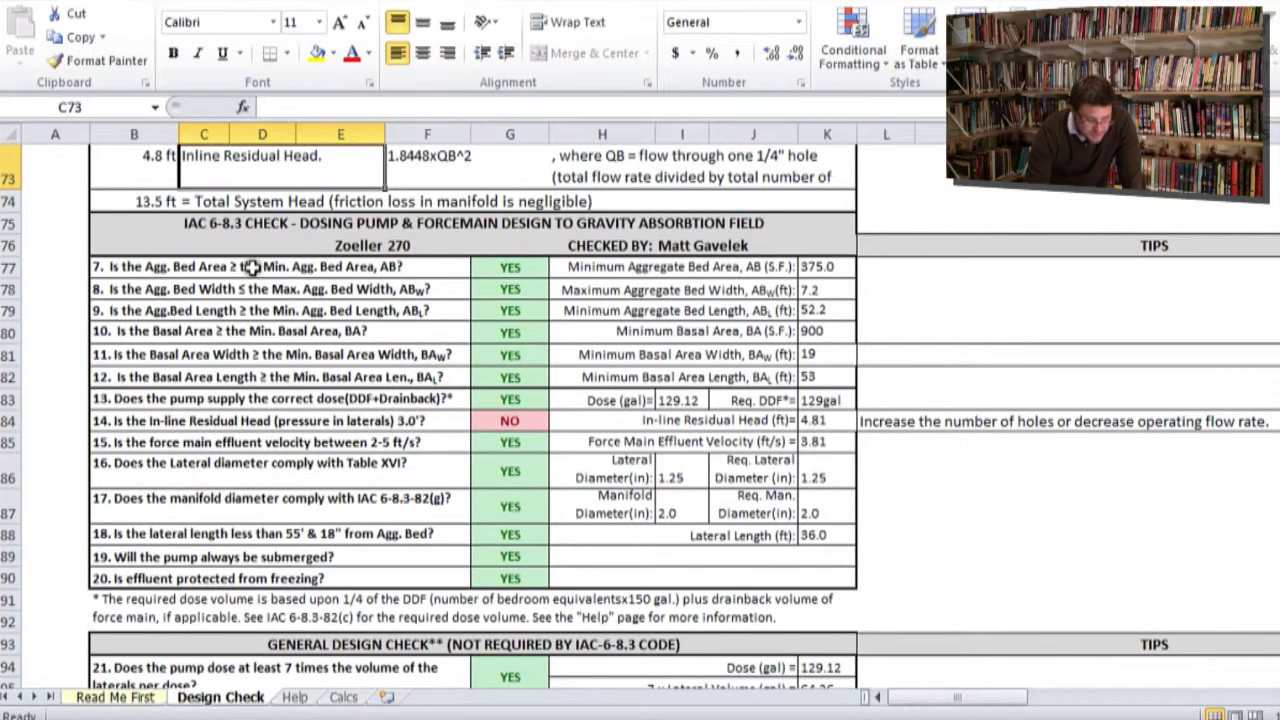
pyautogui.click(250, 267)
pyautogui.moveTo(250, 267); pyautogui.dragTo(666, 563)
pyautogui.click(510, 506)
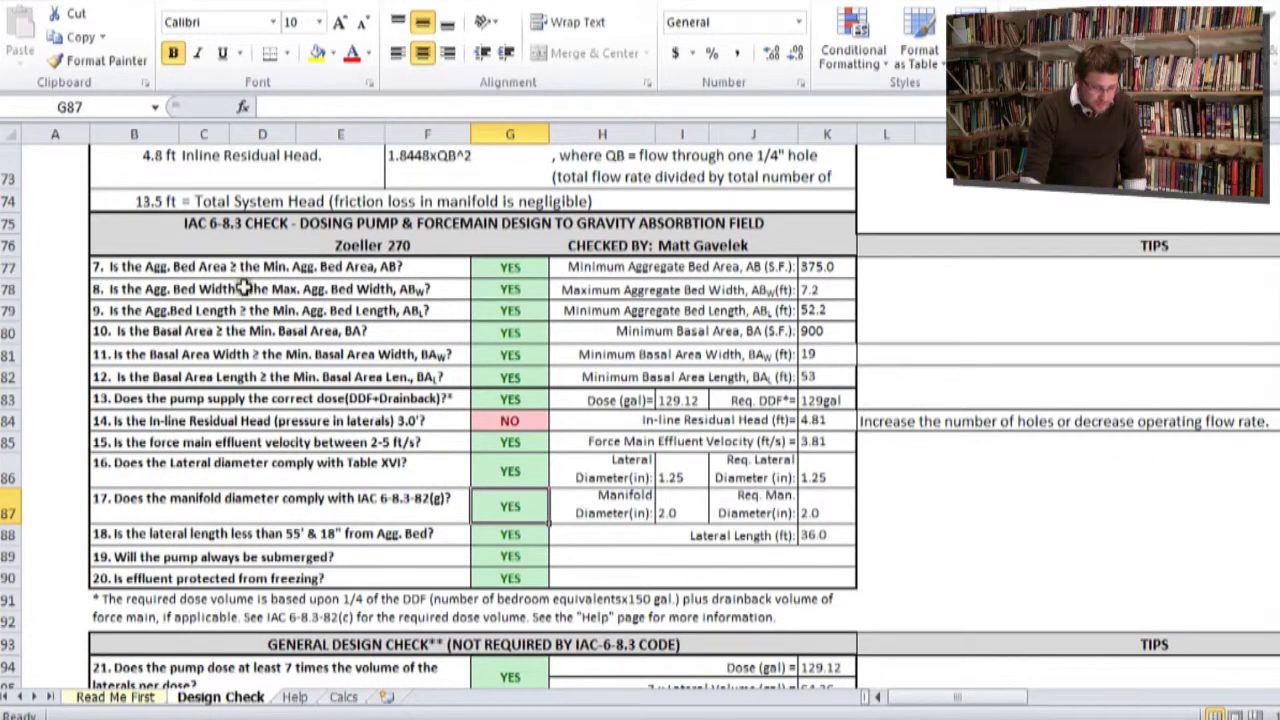
pyautogui.moveTo(207, 266); pyautogui.dragTo(300, 366)
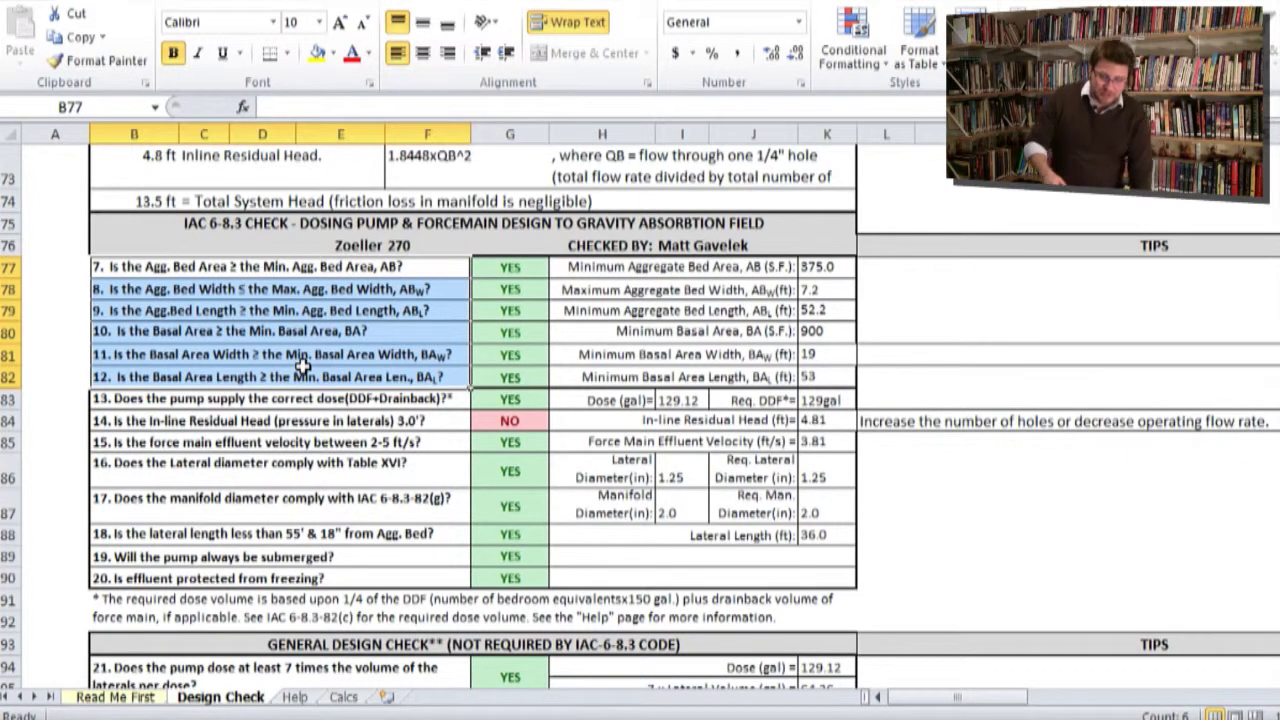
# - Examine the item 14 in-line residual head check with its tip, and read the Help sheet's explanation of that requirement
pyautogui.click(486, 421)
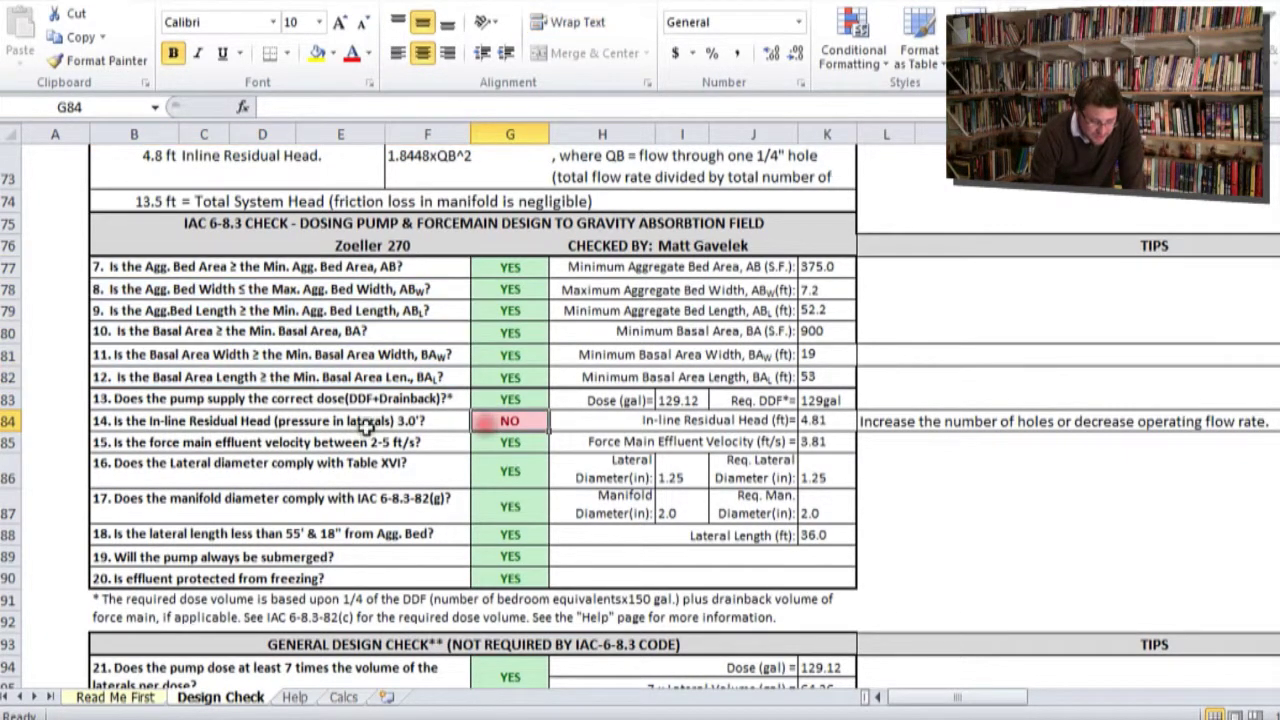
pyautogui.click(245, 422)
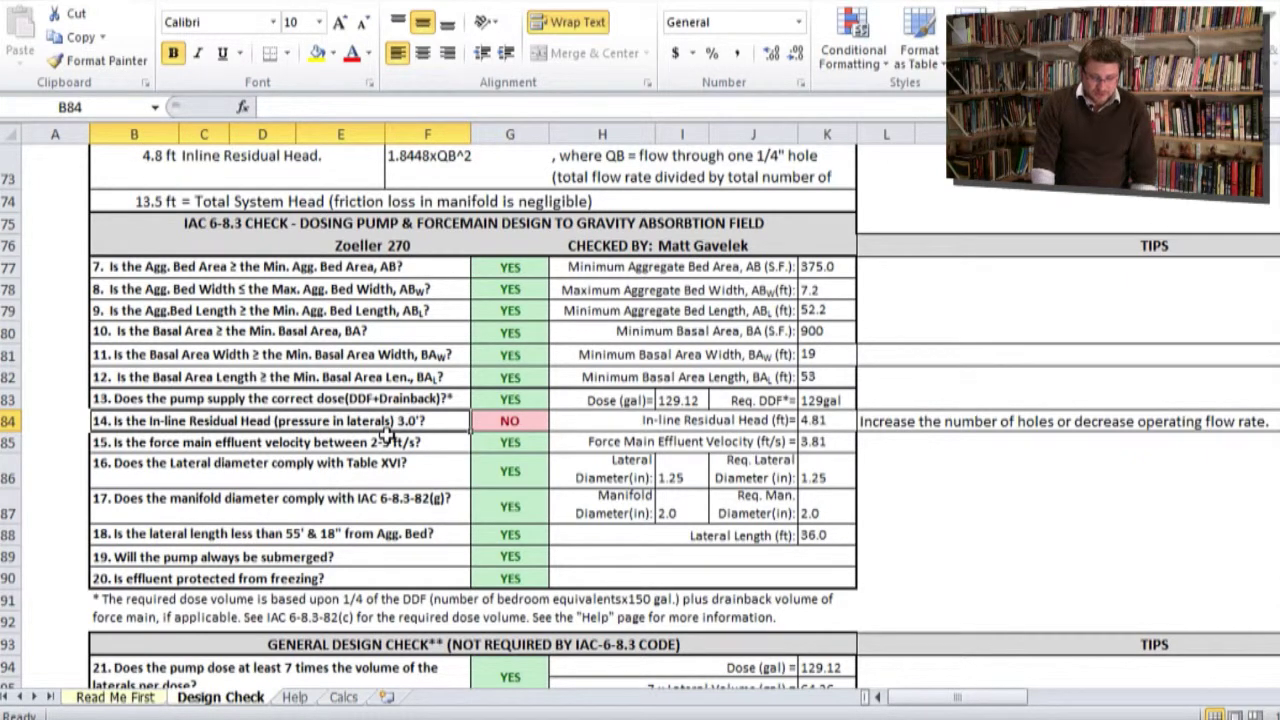
pyautogui.click(948, 420)
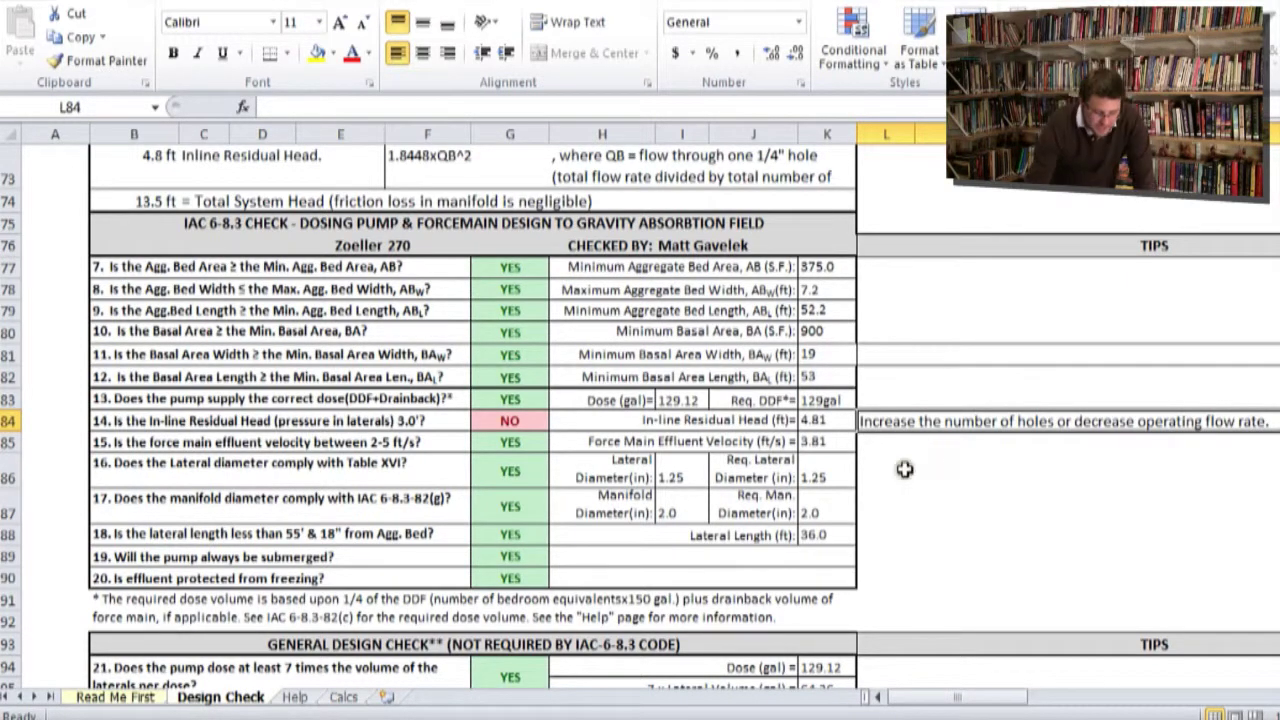
pyautogui.click(296, 697)
pyautogui.scroll(-5, 348, 625)
pyautogui.scroll(-20, 346, 622)
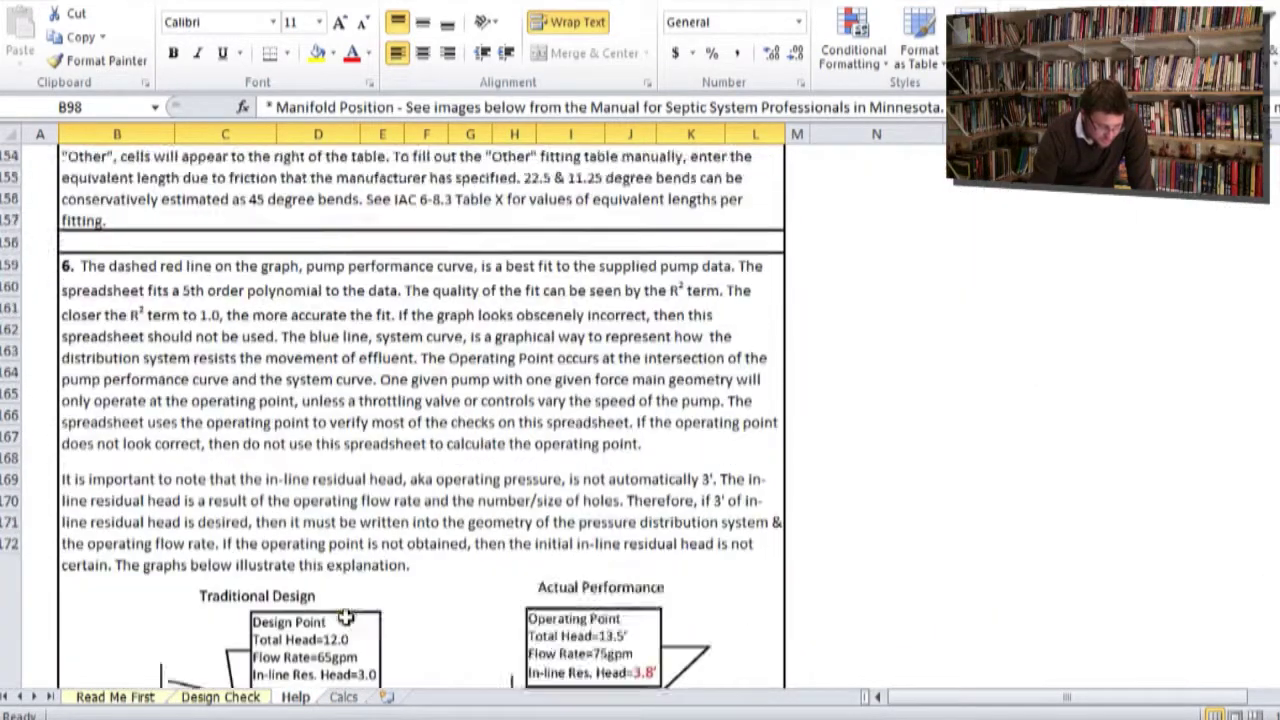
pyautogui.scroll(-1, 346, 620)
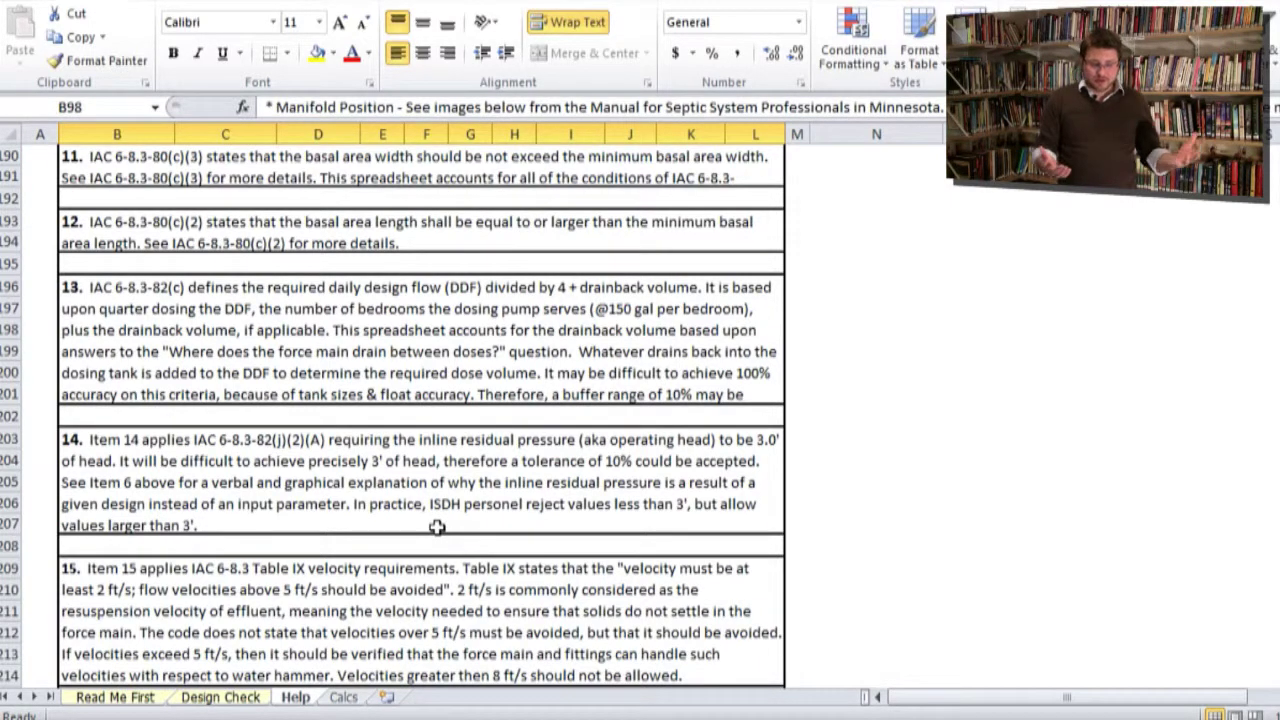
pyautogui.click(222, 699)
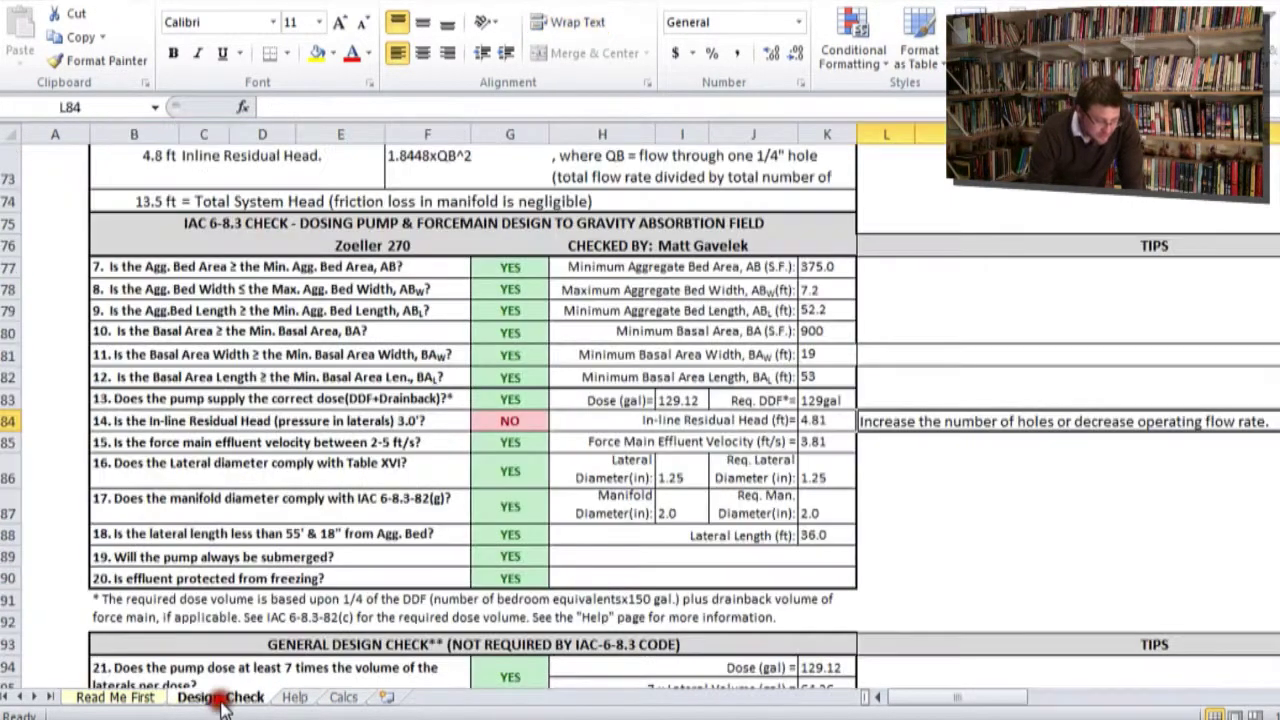
# - Review the General Design Check items 21 to 25, including the full tip for the minimum lateral diameter check
pyautogui.scroll(-3, 437, 607)
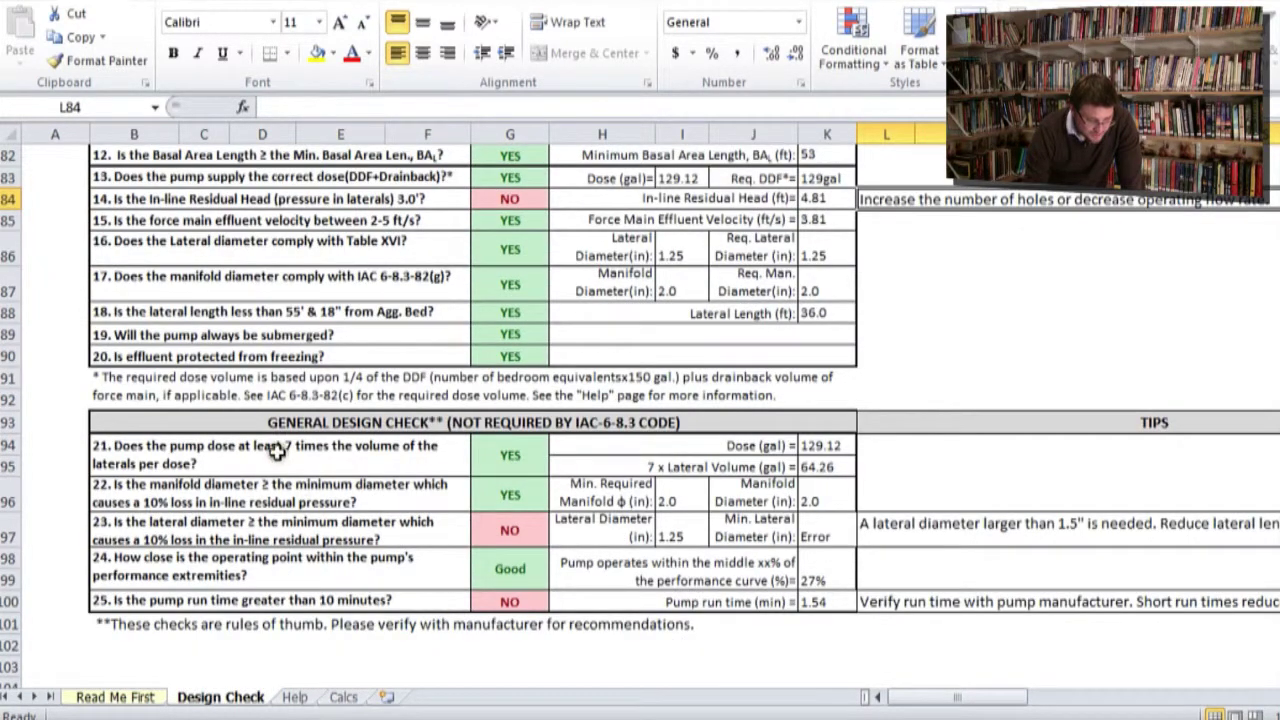
pyautogui.click(277, 452)
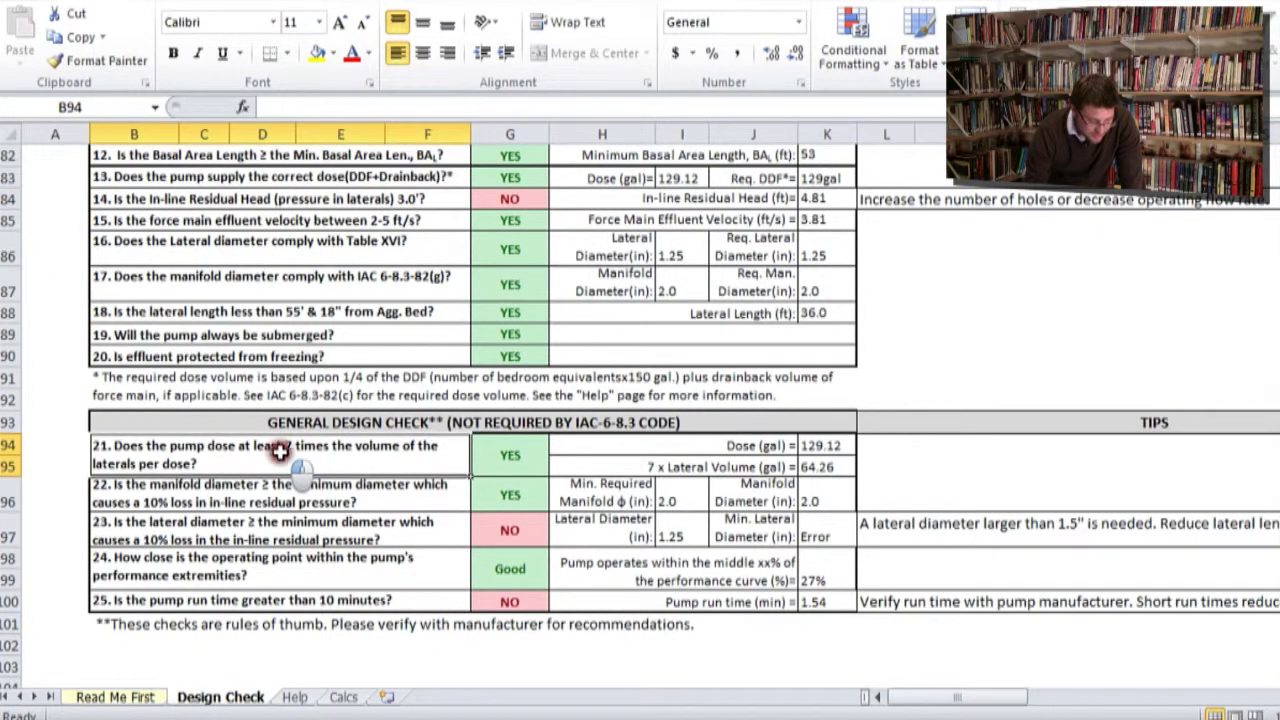
pyautogui.click(395, 524)
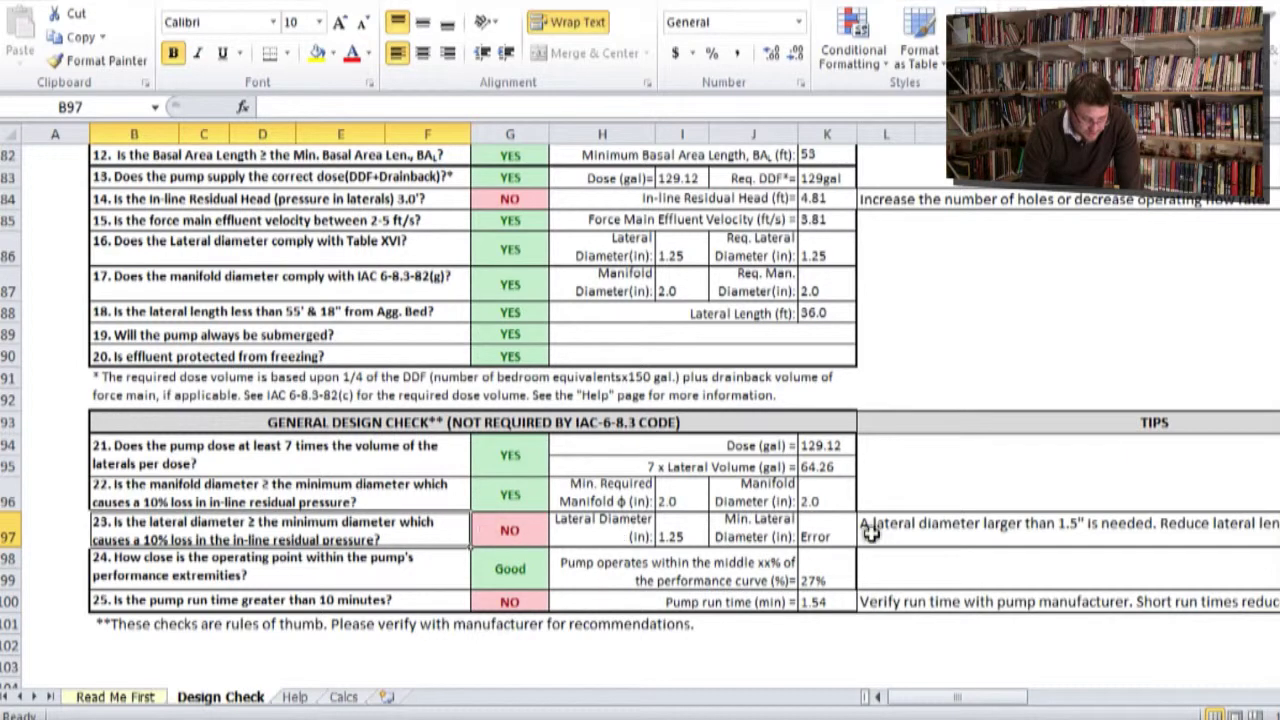
pyautogui.moveTo(986, 698); pyautogui.dragTo(1003, 698)
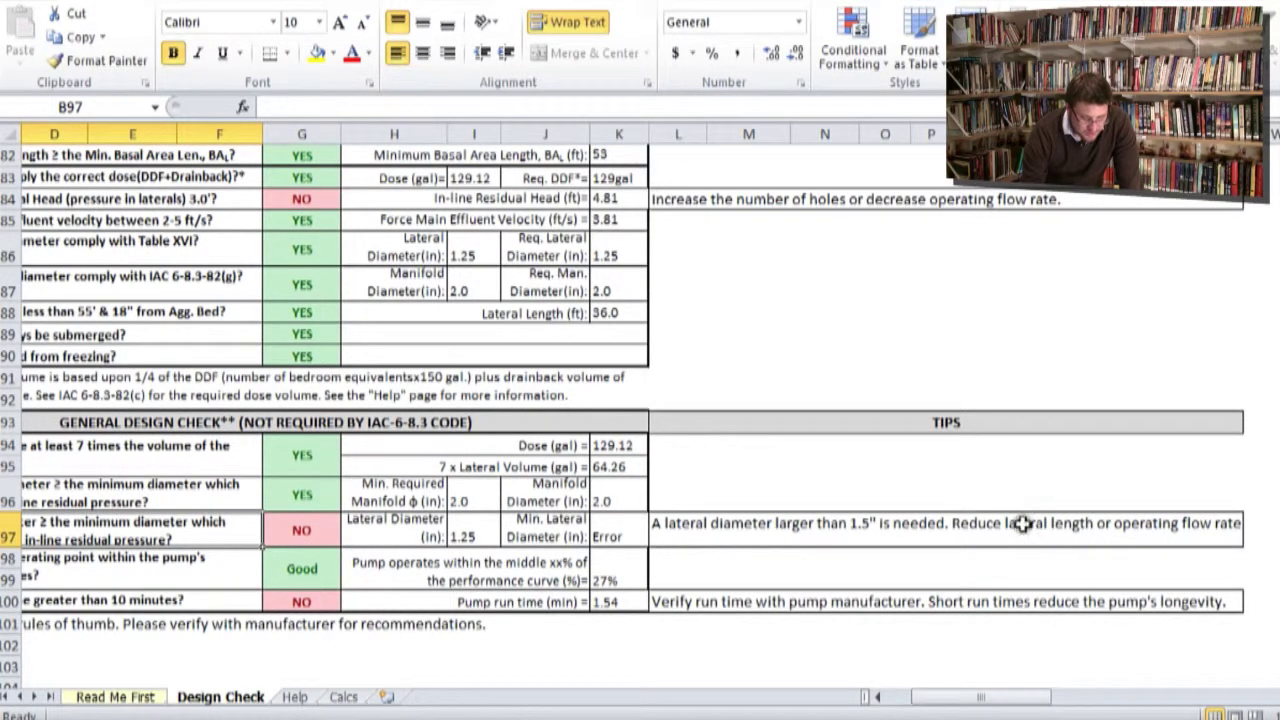
pyautogui.moveTo(935, 698); pyautogui.dragTo(875, 692)
pyautogui.scroll(4, 586, 449)
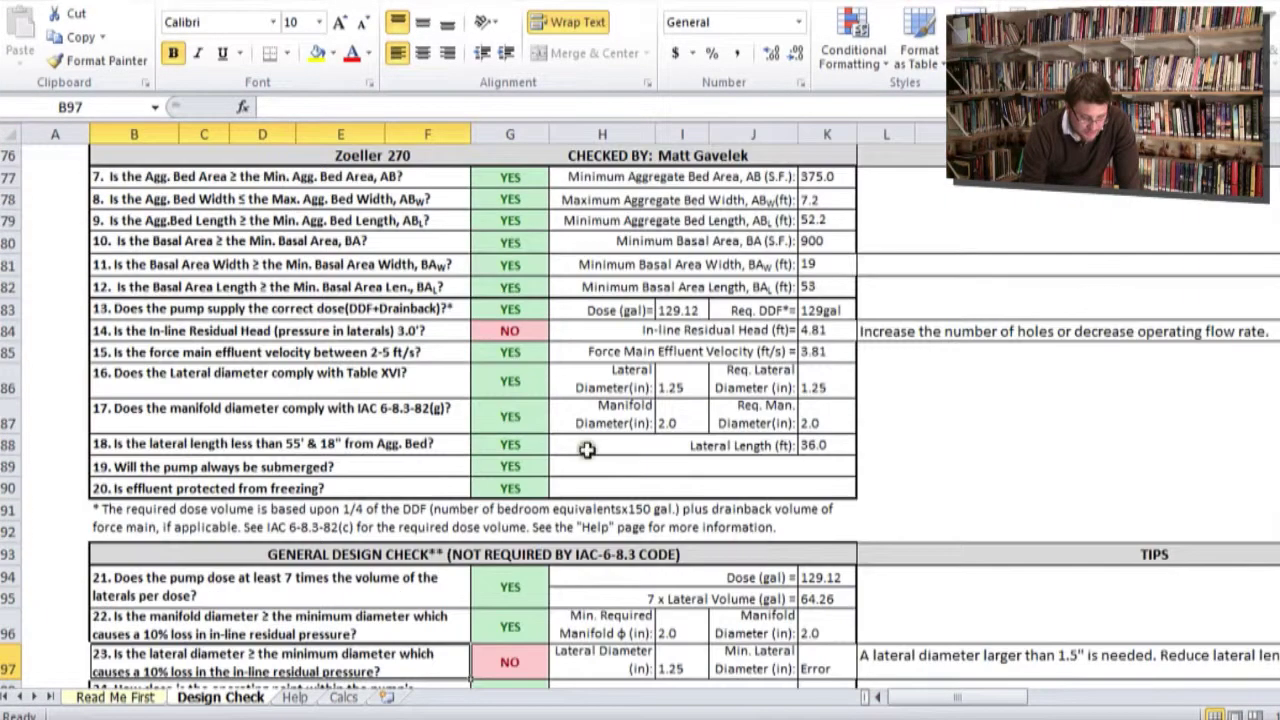
pyautogui.scroll(-4, 540, 452)
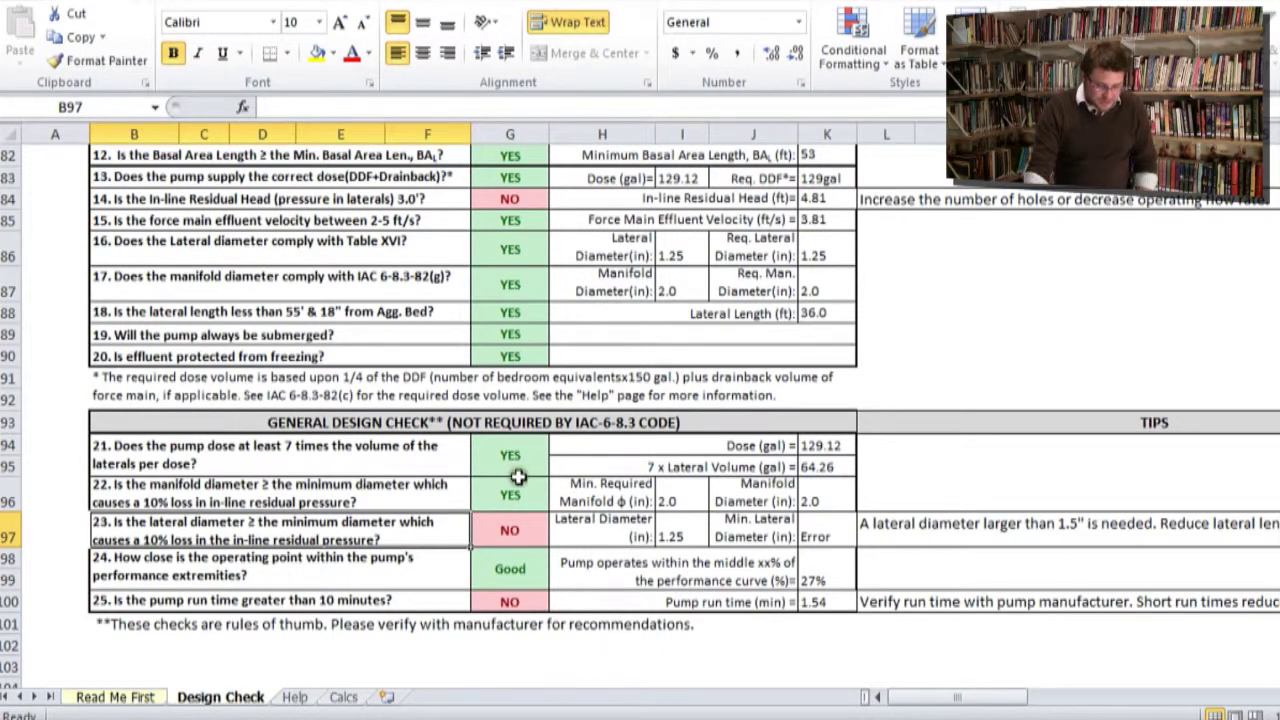
# - Look over the whole Design Check sheet once more, from the previous design's input data through the curves to the check results
pyautogui.scroll(3, 512, 480)
pyautogui.scroll(15, 512, 482)
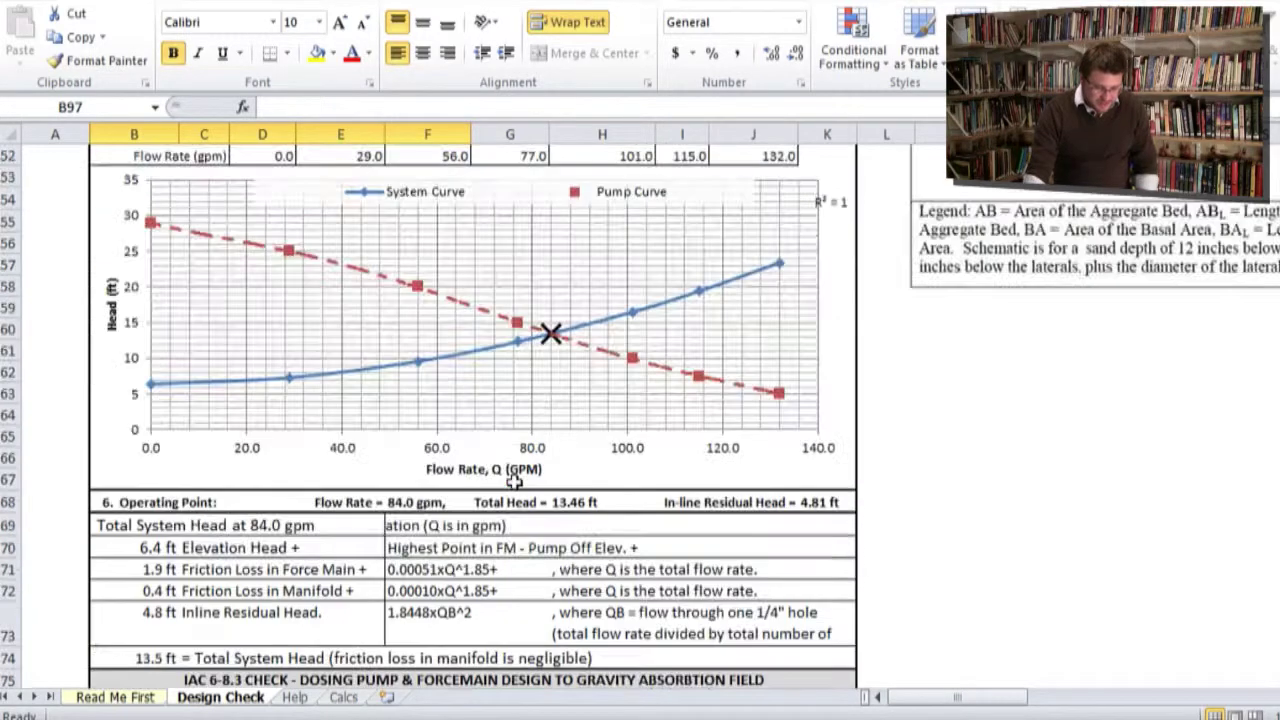
pyautogui.scroll(8, 512, 482)
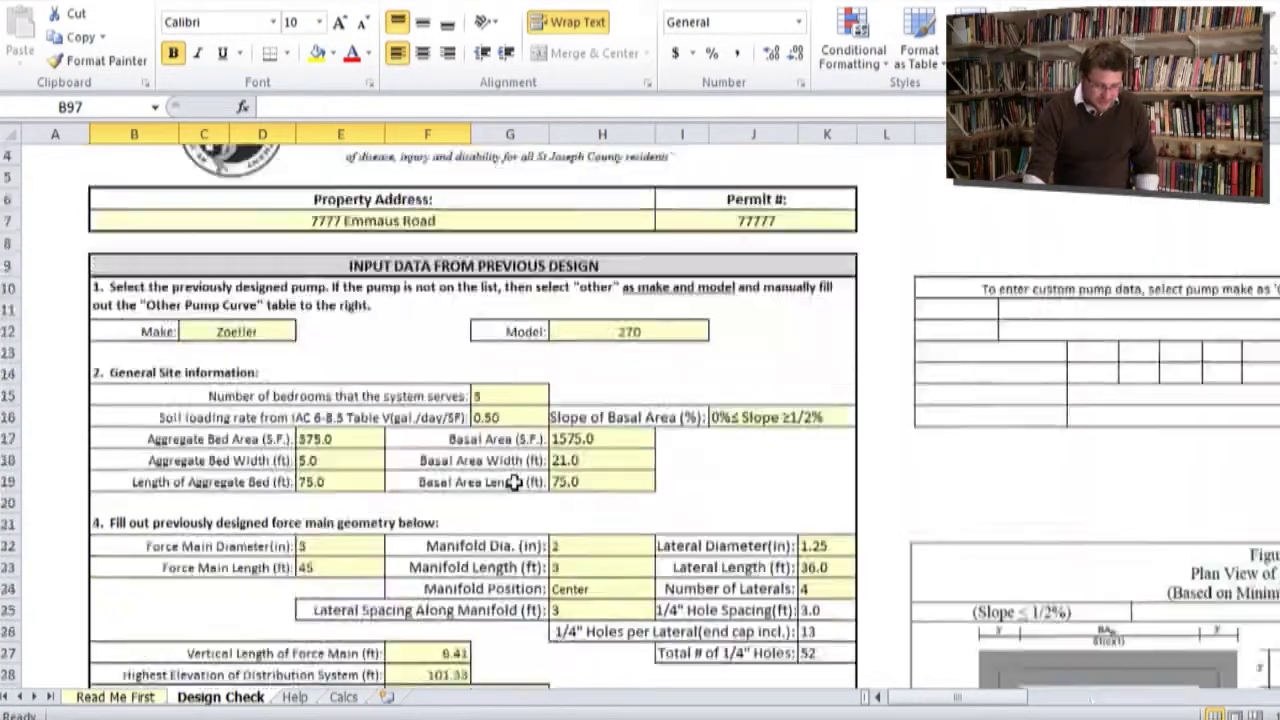
pyautogui.scroll(-9, 512, 482)
pyautogui.scroll(-15, 513, 483)
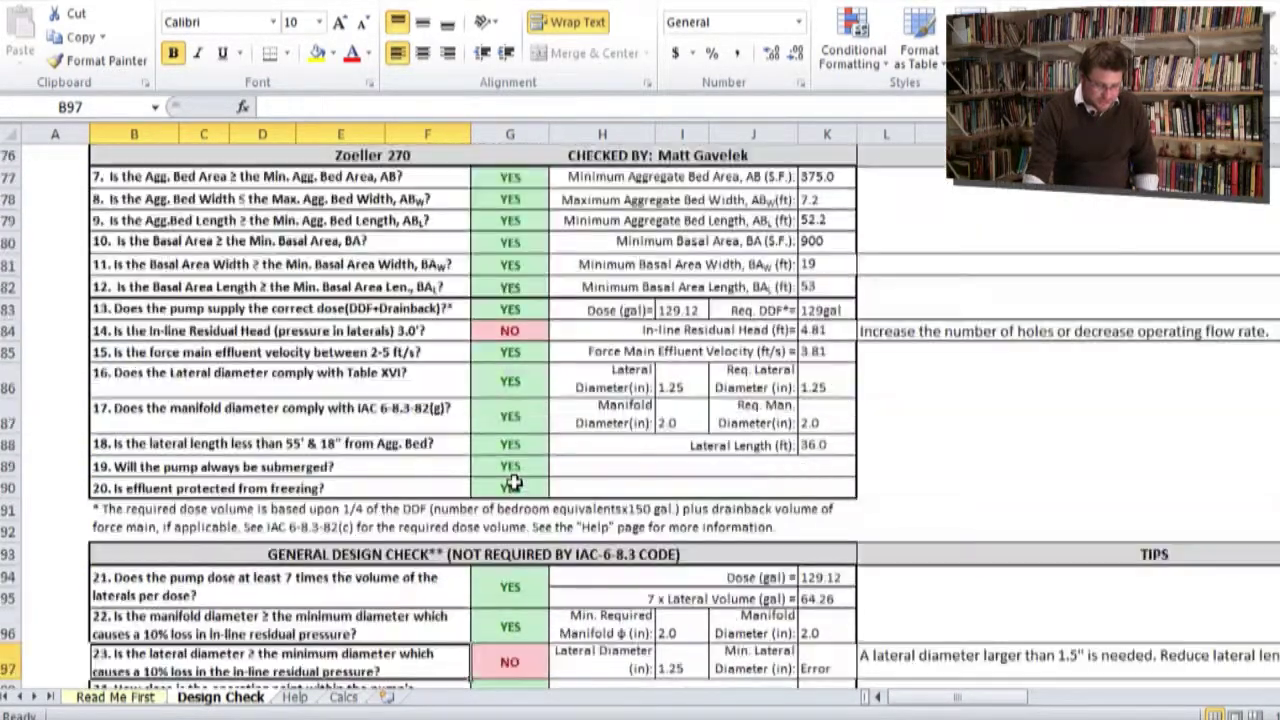
pyautogui.scroll(-3, 491, 586)
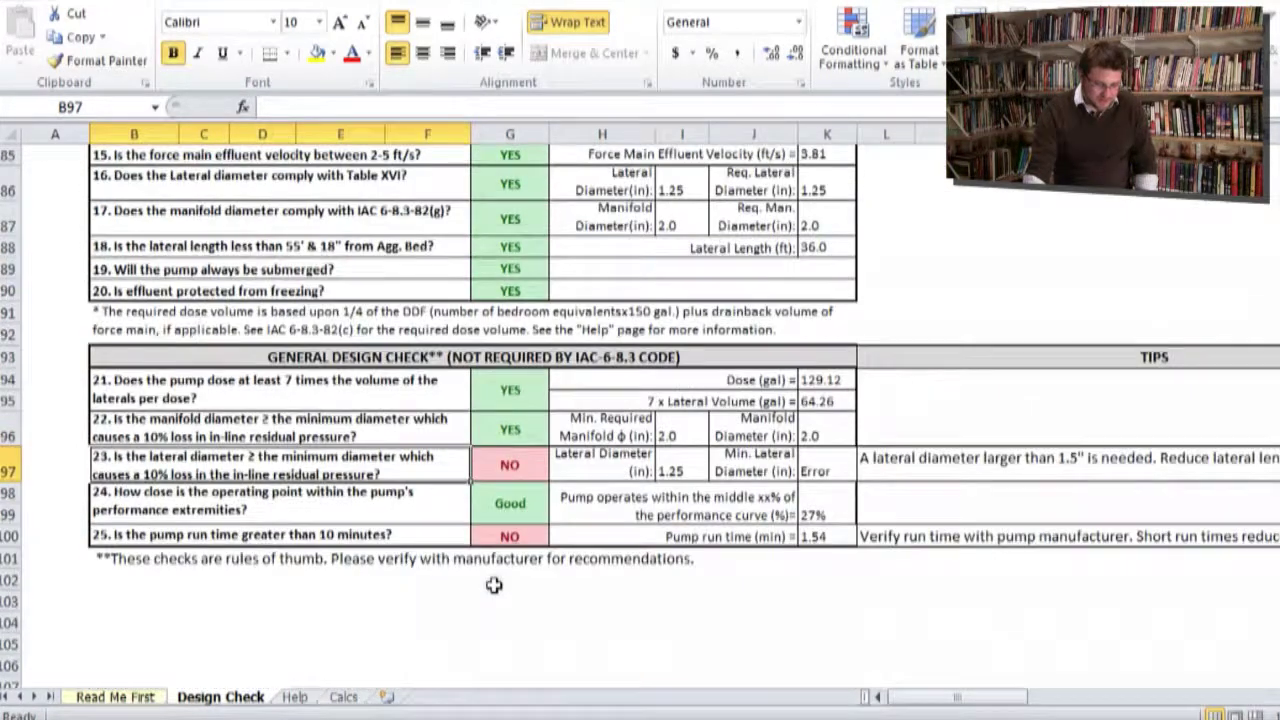
pyautogui.scroll(16, 494, 585)
pyautogui.scroll(12, 494, 585)
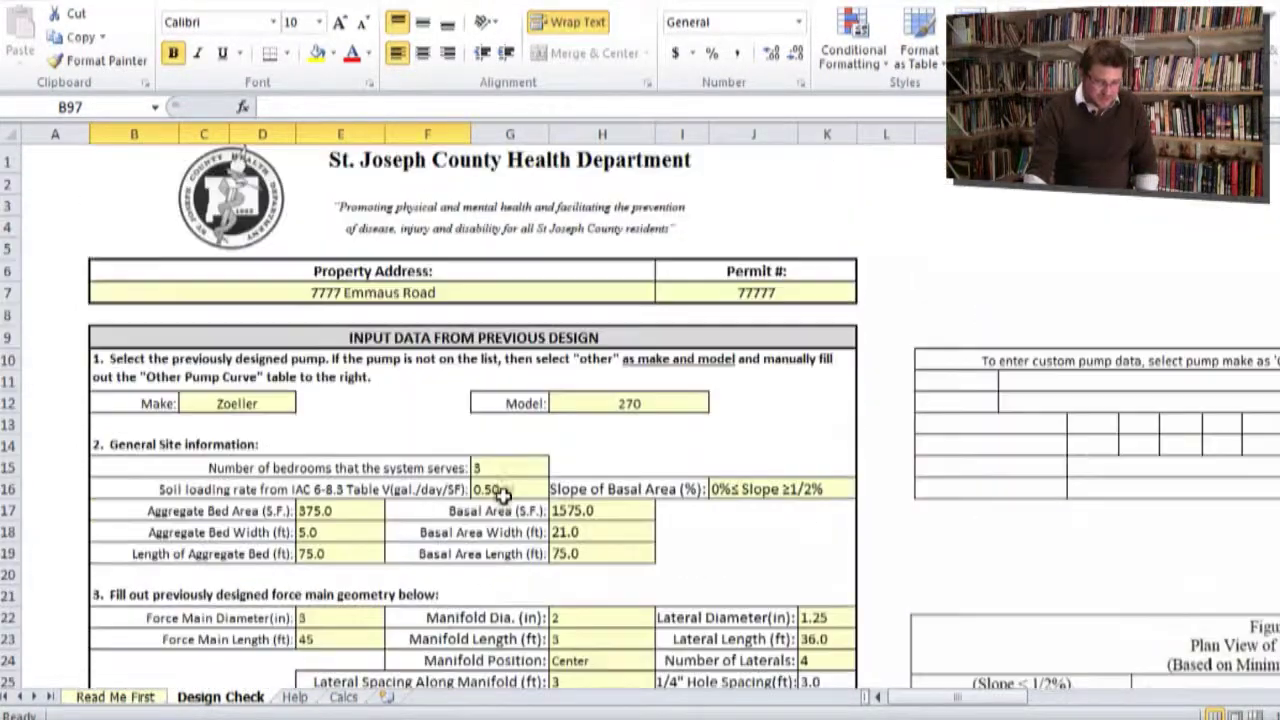